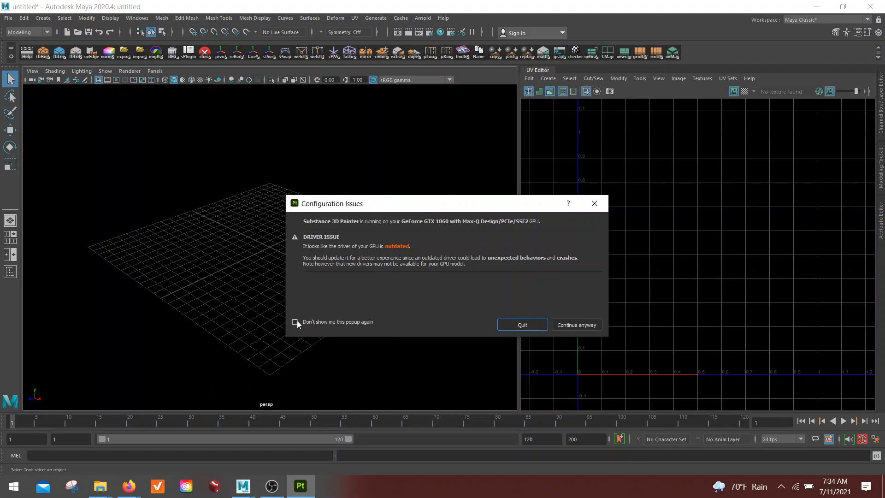
Continue past the Substance 3D Painter driver issue notice and return to Maya.
left_click(582, 325)
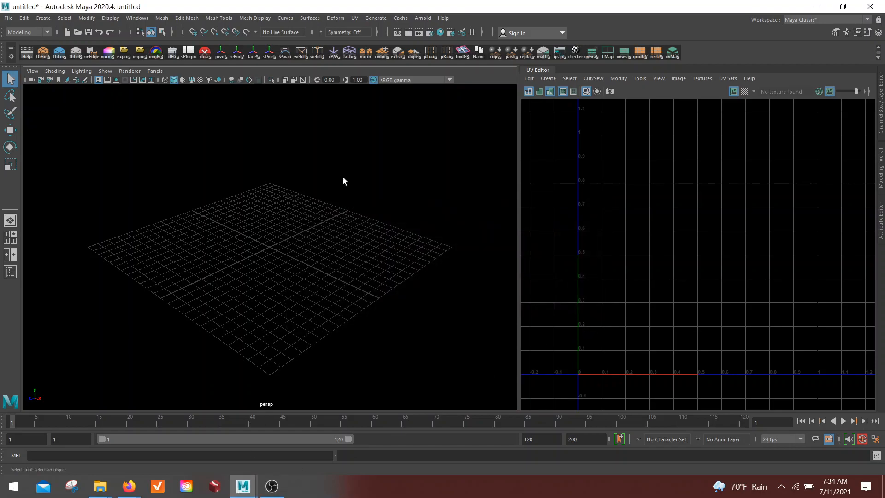
left_click_drag(343, 181, 387, 253, "alt")
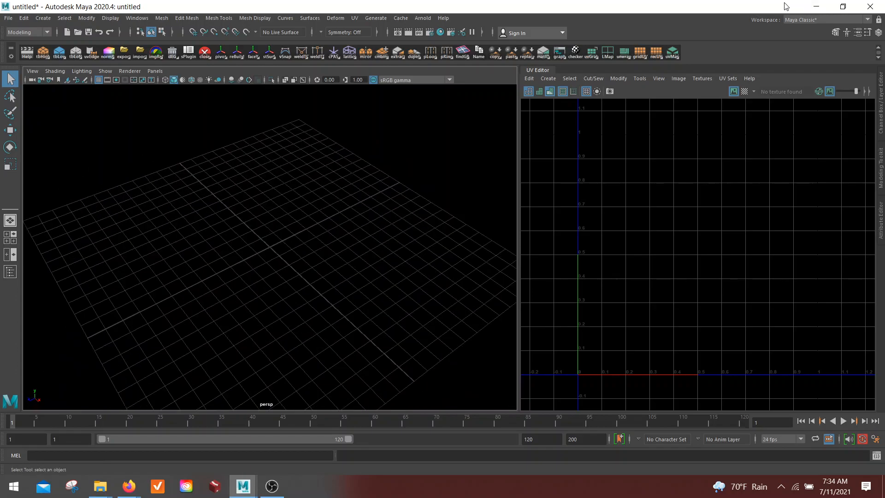
scroll(387, 198, "down", 3)
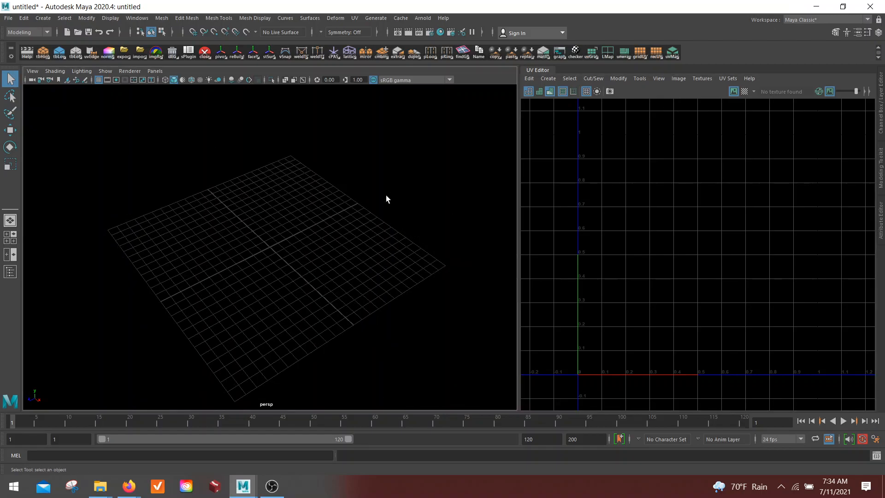
left_click_drag(313, 272, 317, 266, "alt")
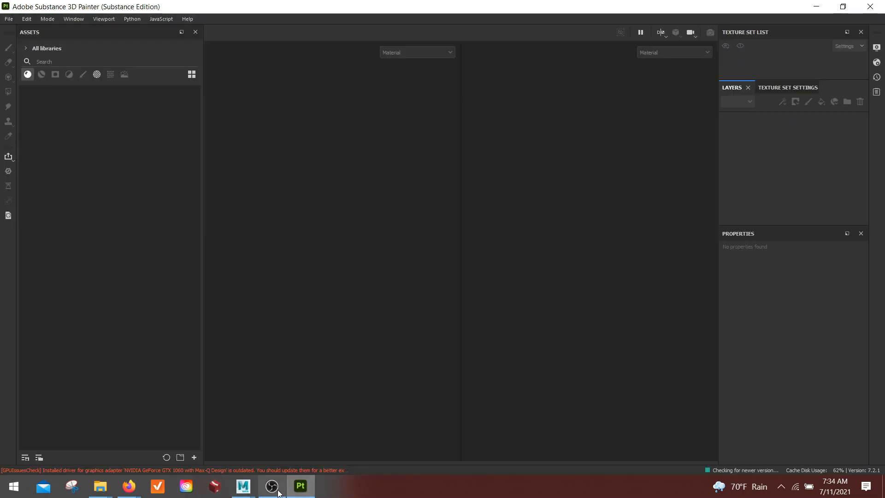
mouse_move(242, 486)
left_click(292, 441)
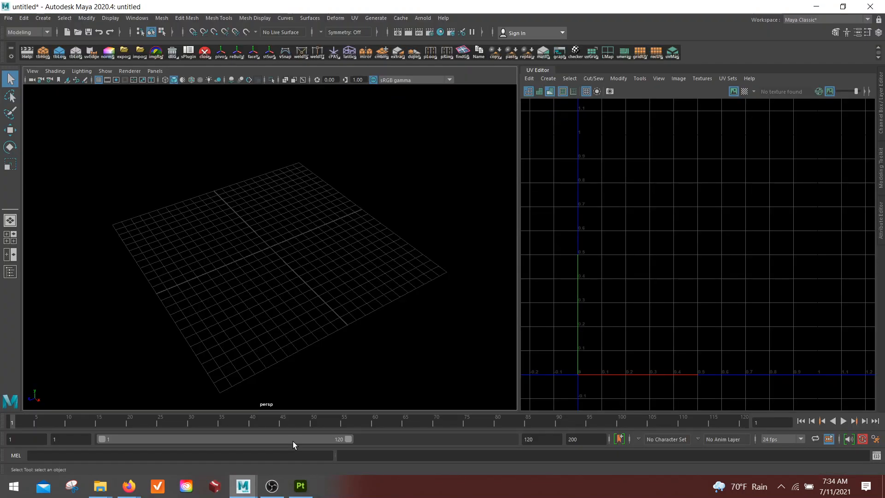
left_click_drag(335, 238, 335, 282, "alt")
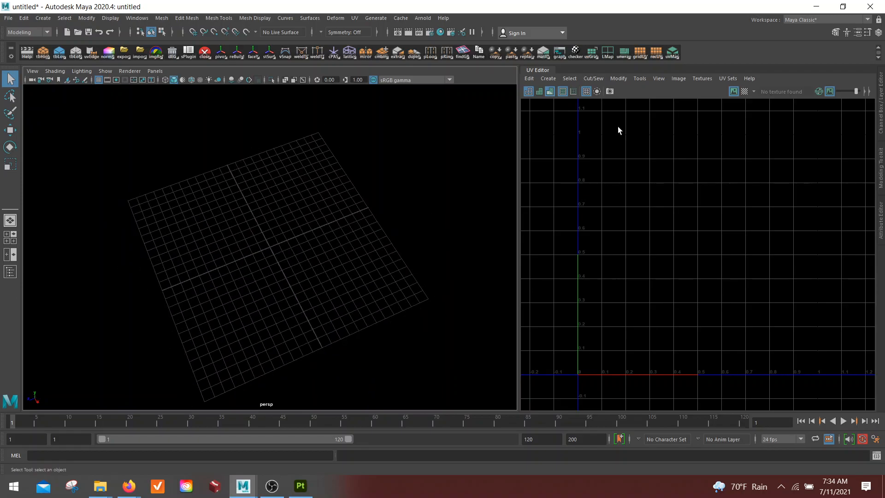
Collapse the UV Editor so the perspective view fills the workspace.
left_click(544, 68)
left_click_drag(600, 235, 610, 278, "alt")
right_click_drag(610, 278, 233, 175, "alt")
left_click_drag(233, 175, 226, 152, "alt")
right_click_drag(226, 152, 462, 304, "alt")
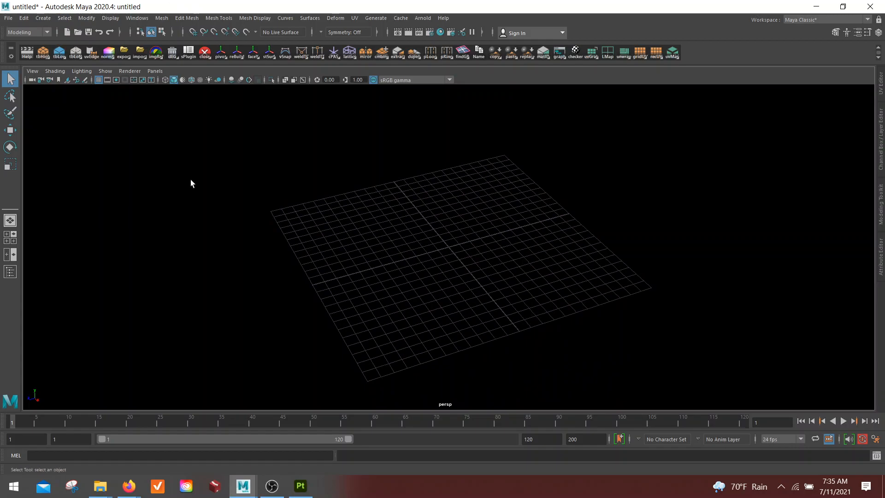
Create a polygon cube at the centre of the grid.
key("space")
left_click(309, 142)
mouse_move(348, 177)
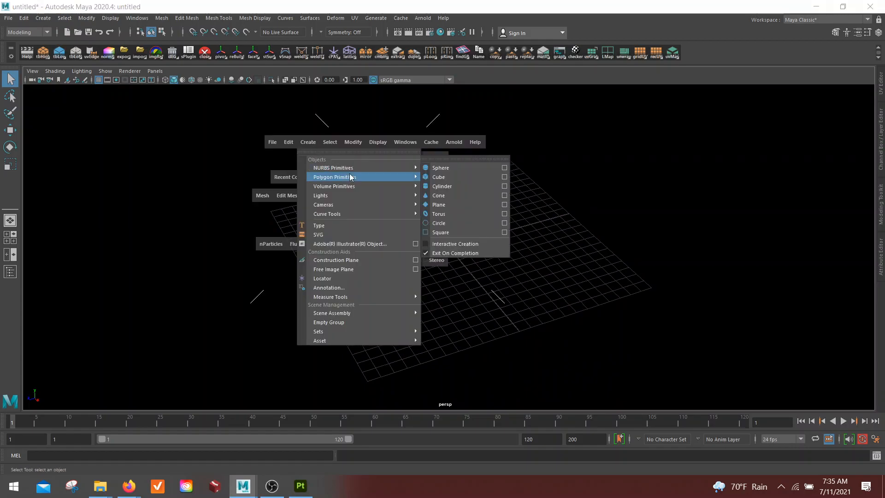
left_click(452, 183)
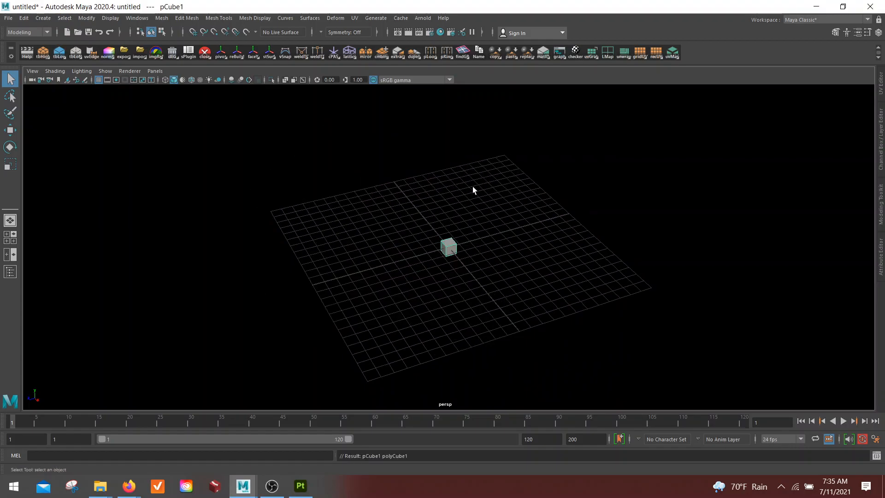
Move the cube up about 2.823 units along Y, above the grid.
key("f")
right_click_drag(496, 253, 288, 228, "alt")
left_click_drag(288, 227, 290, 173, "alt")
key("w")
left_click_drag(440, 296, 453, 146, "alt")
key("f")
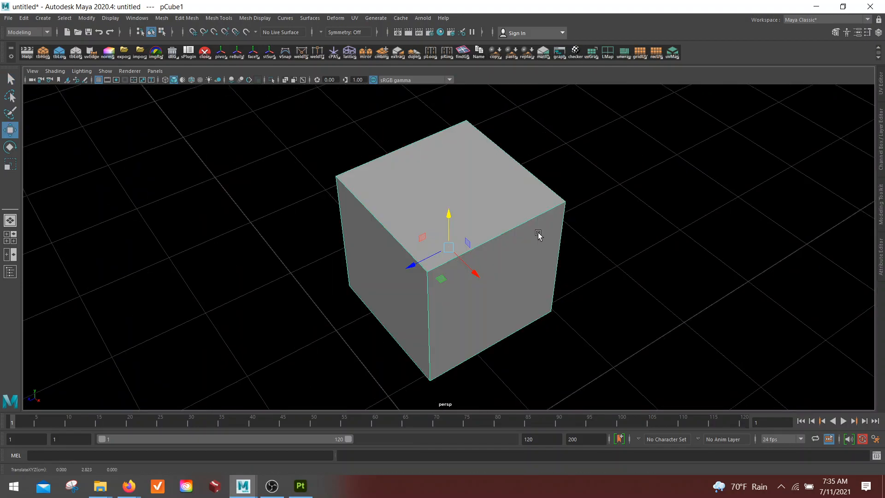
Scale the cube up uniformly to several grid squares wide.
right_click_drag(683, 316, 235, 177, "alt")
left_click_drag(475, 302, 593, 320, "alt")
key("r")
right_click_drag(641, 311, 405, 258, "alt")
left_click_drag(368, 235, 417, 266, "alt")
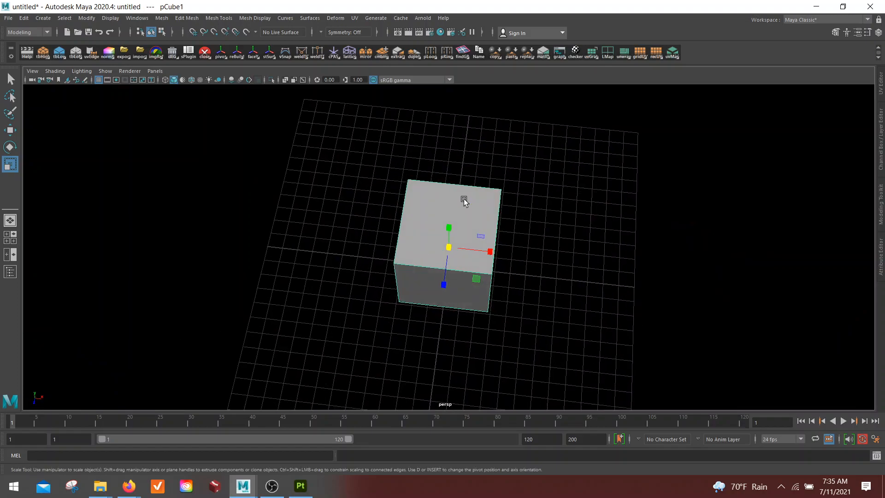
Select all edges of the cube and bevel them.
right_click_drag(464, 225, 463, 171)
left_click_drag(457, 240, 434, 207, "alt")
left_click_drag(255, 131, 590, 374)
key("f")
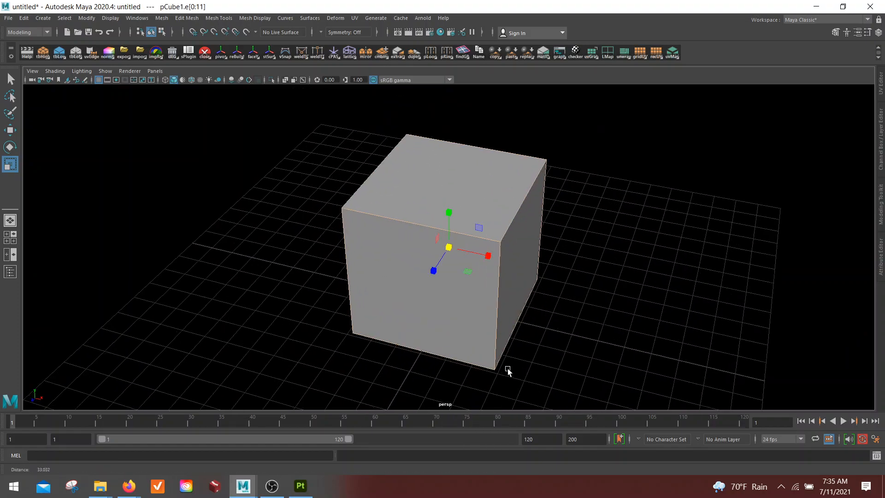
right_click_drag(382, 167, 431, 164, "shift")
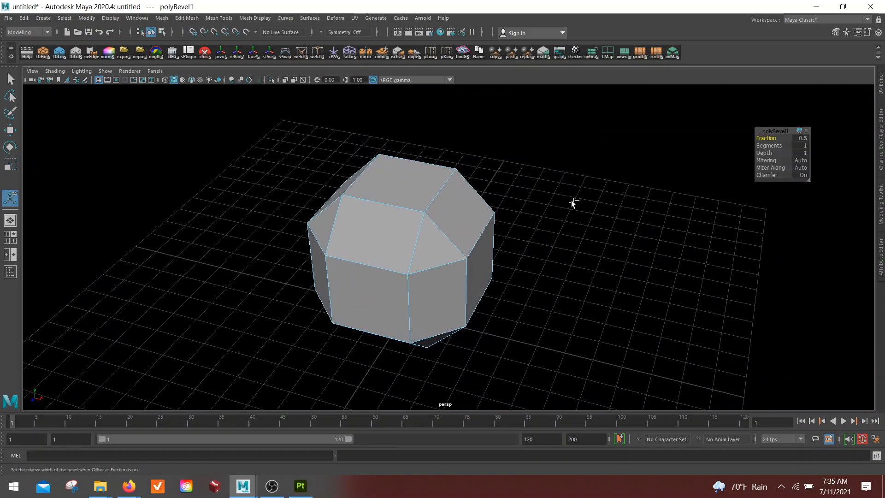
Set the cube's edge bevel to 3 segments with a fraction of about 0.015.
key("ctrl+a")
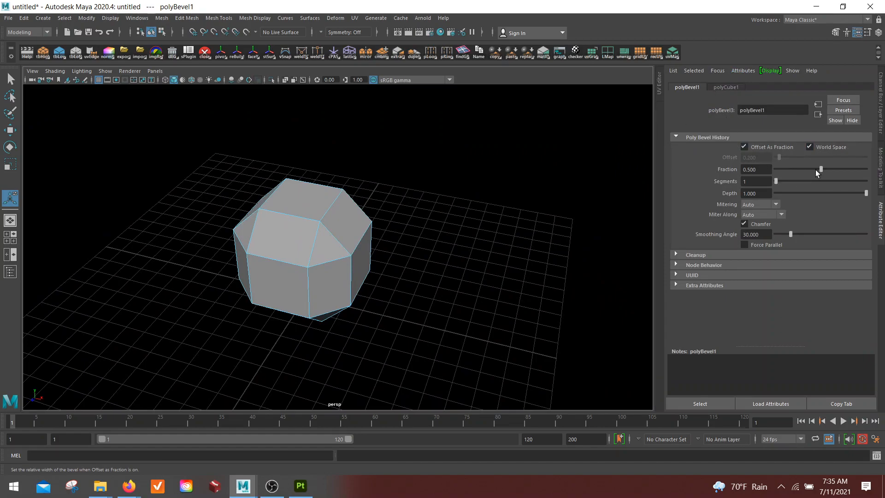
left_click_drag(820, 168, 782, 169)
left_click_drag(396, 198, 350, 263, "alt")
scroll(350, 263, "up", 5)
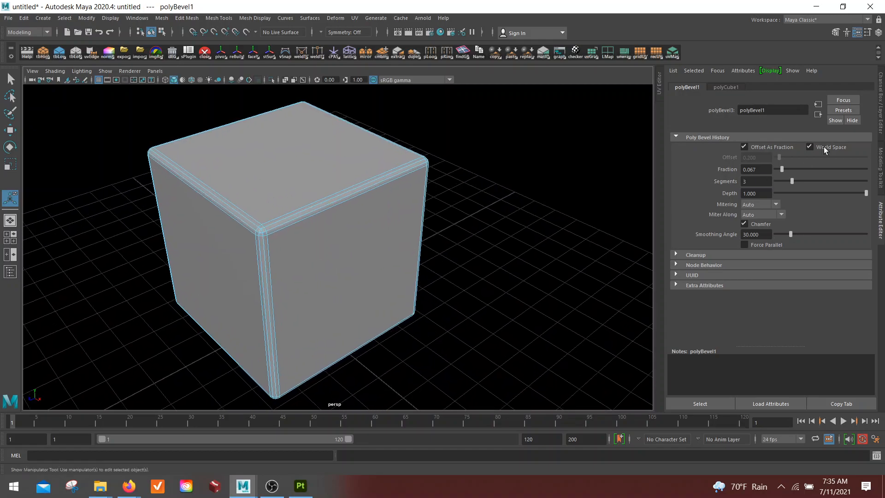
left_click_drag(780, 170, 776, 170)
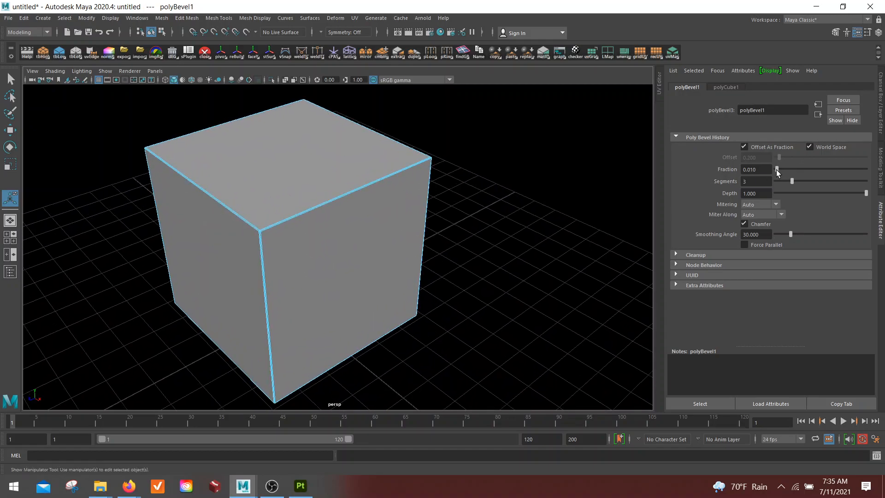
left_click(776, 170)
scroll(405, 347, "up", 10)
scroll(407, 348, "down", 5)
left_click_drag(396, 339, 295, 197, "alt")
scroll(326, 270, "down", 5)
Select the six large flat faces of the bevelled cube in face mode.
right_click_drag(369, 179, 367, 198)
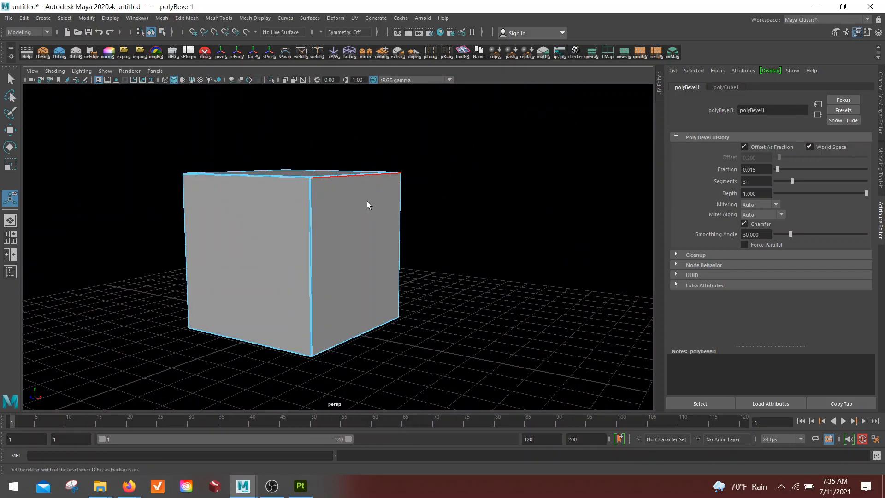
key("q")
left_click_drag(367, 198, 368, 256, "alt")
left_click(304, 186)
left_click(341, 272, "shift")
left_click(255, 280, "shift")
left_click_drag(175, 291, 232, 283, "alt")
left_click(232, 286, "shift")
left_click_drag(434, 302, 475, 241, "alt")
left_click(364, 254, "shift")
left_click_drag(555, 224, 371, 296, "alt")
left_click(373, 300, "shift")
left_click_drag(479, 249, 547, 245, "alt")
Extrude the six selected faces in place and scale them inward to about 0.521.
right_click_drag(311, 140, 314, 167, "shift")
left_click_drag(339, 205, 414, 302, "alt")
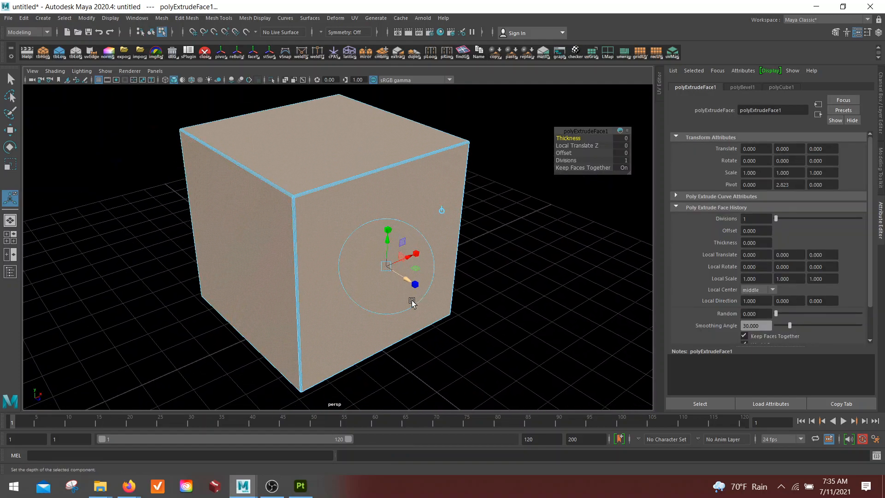
left_click_drag(389, 266, 375, 270)
left_click_drag(543, 258, 439, 256, "alt")
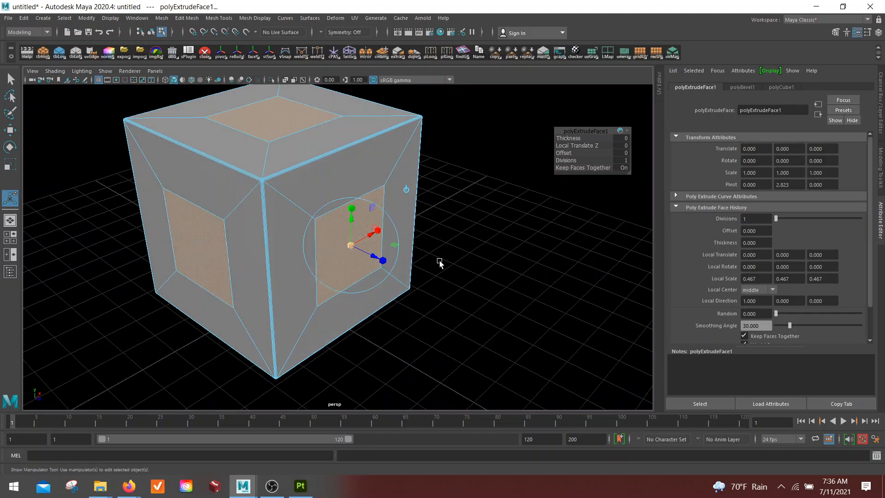
left_click_drag(350, 249, 355, 247)
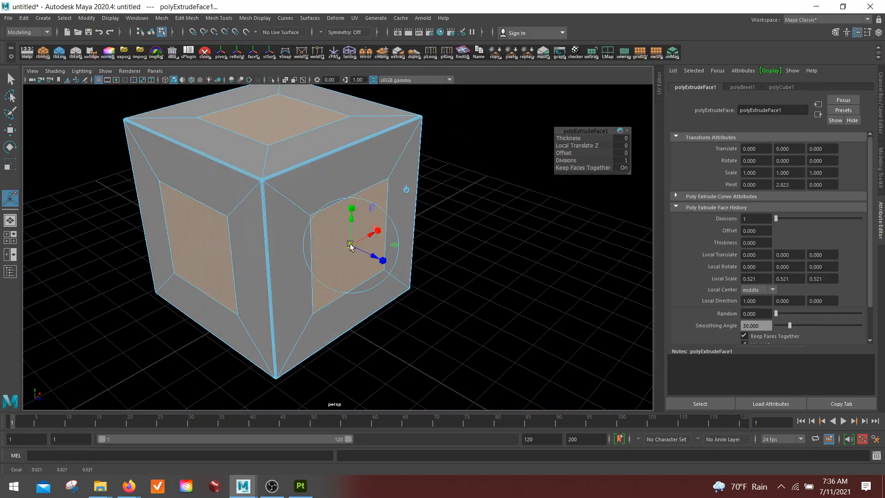
right_click_drag(355, 247, 406, 312, "alt")
Extrude the six inset faces again, try scaling them to about 0.883, and undo that scaling.
key("ctrl+e")
left_click(396, 259)
left_click_drag(364, 245, 359, 245)
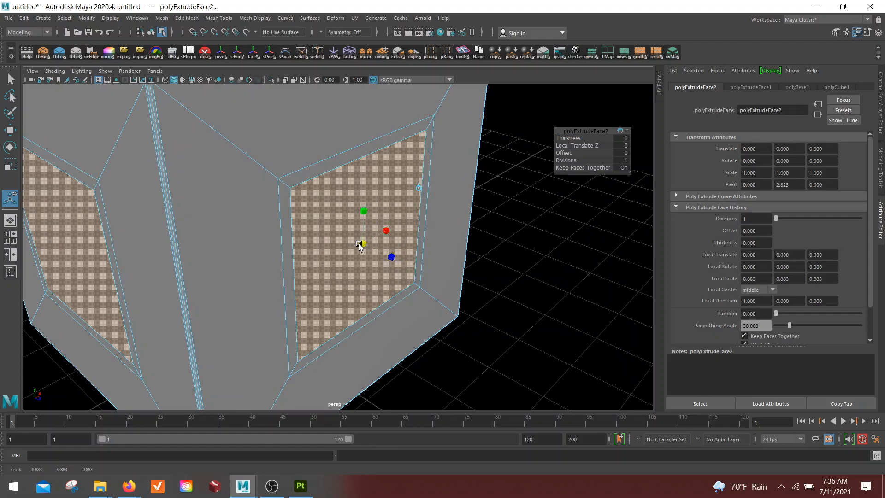
key("ctrl+z")
Build stepped borders around the six inset faces with successive extrusions, offsetting the last one about 0.111 units outward.
left_click_drag(389, 276, 443, 318, "alt")
right_click_drag(443, 318, 426, 276, "alt")
left_click_drag(426, 276, 395, 331, "alt")
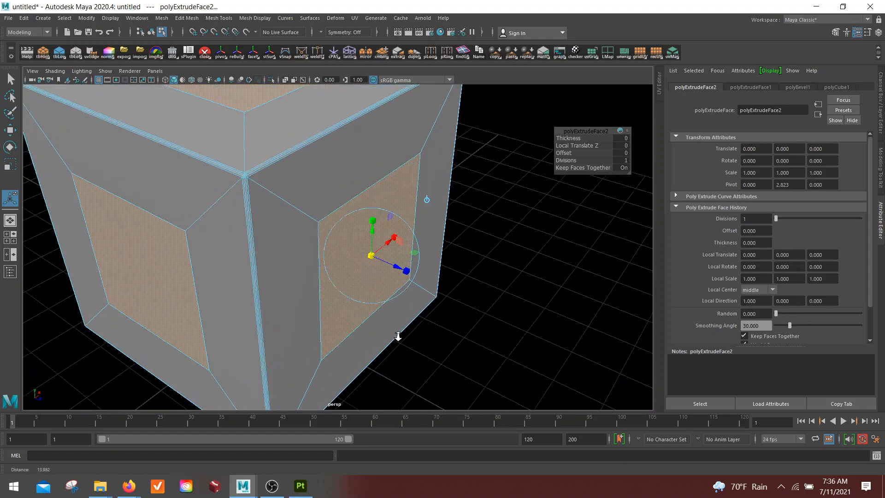
right_click_drag(395, 331, 408, 335, "alt")
left_click_drag(381, 258, 412, 274)
key("ctrl+e")
key("ctrl+e")
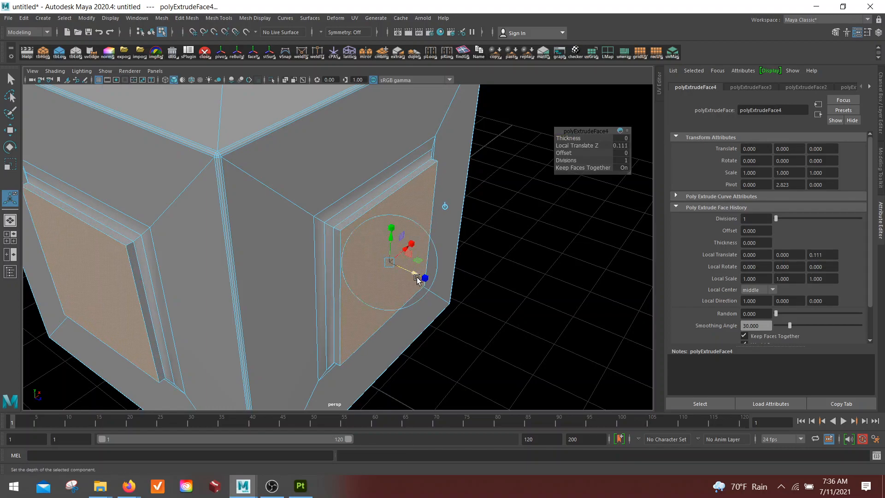
Extrude the six inset faces about 1.914 units outward into square arms on every side of the cube.
left_click_drag(391, 266, 526, 325)
key("ctrl+e")
right_click_drag(527, 325, 364, 250, "alt")
left_click_drag(364, 250, 381, 219, "alt")
right_click_drag(377, 212, 412, 172, "alt")
left_click_drag(512, 257, 438, 261, "alt")
right_click_drag(488, 260, 368, 300, "alt")
left_click_drag(368, 300, 388, 280, "alt")
right_click_drag(452, 290, 332, 243, "alt")
left_click_drag(313, 284, 331, 247, "alt")
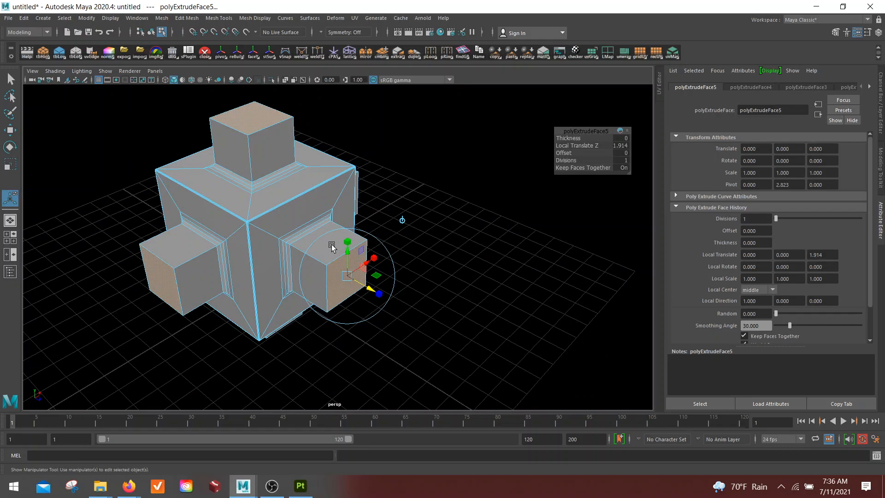
key("w")
right_click(418, 196, "shift")
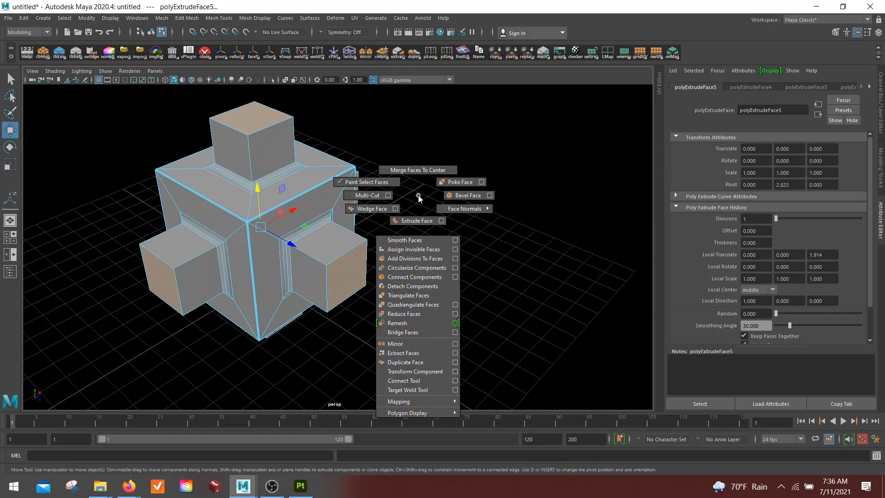
right_click_drag(403, 194, 450, 209, "shift")
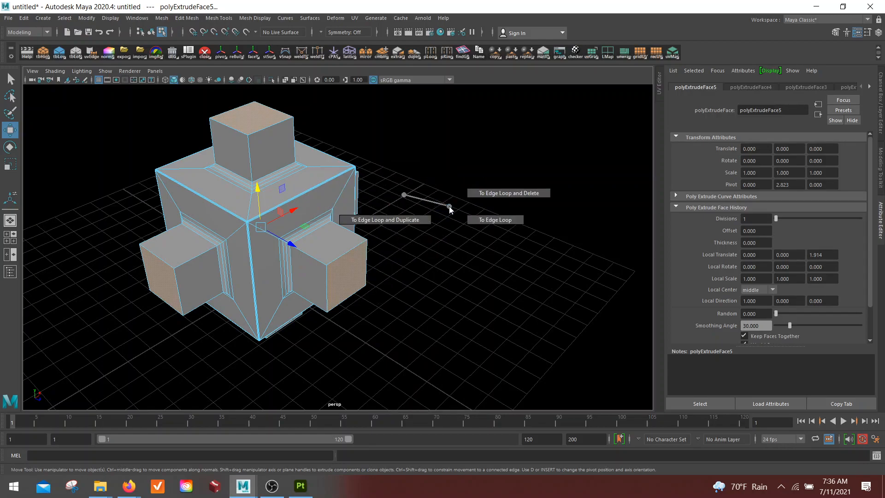
right_click_drag(449, 210, 423, 202, "shift")
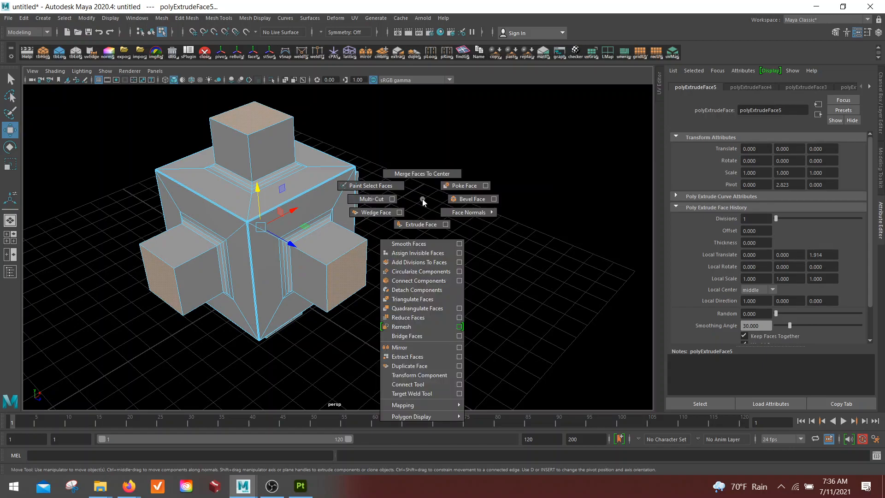
mouse_move(423, 201)
right_mouse_down("ctrl")
mouse_move(389, 199)
mouse_move(424, 202)
mouse_move(391, 213)
mouse_move(427, 214)
mouse_move(424, 198)
mouse_move(480, 187)
mouse_move(417, 201)
right_mouse_up("ctrl")
right_click_drag(308, 220, 309, 222, "shift")
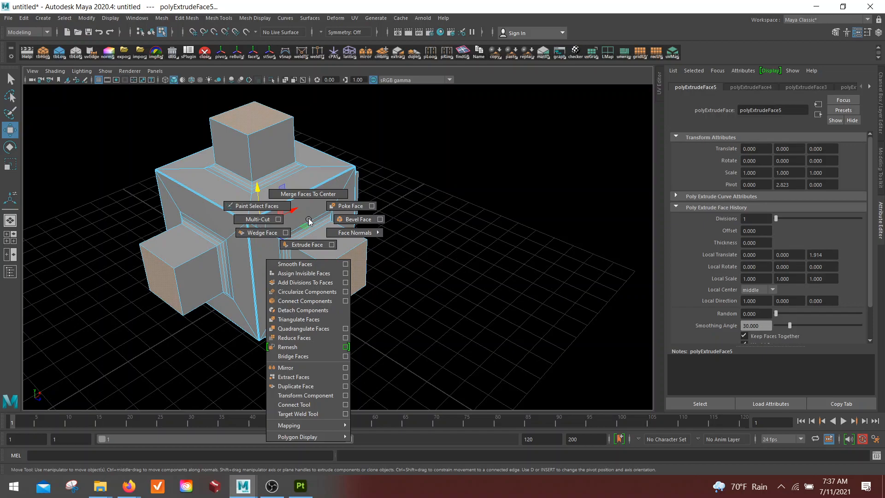
right_click_drag(308, 221, 300, 241, "shift")
Extrude the arms' end faces and scale them inward, adding a second extrusion scaled to about 0.967.
left_click_drag(300, 241, 352, 229, "alt")
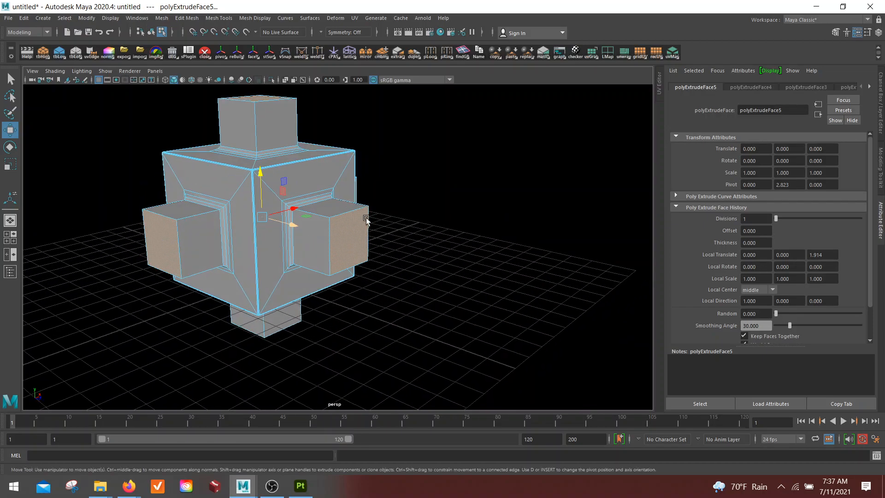
right_click_drag(388, 179, 405, 182, "shift")
scroll(401, 208, "up", 5)
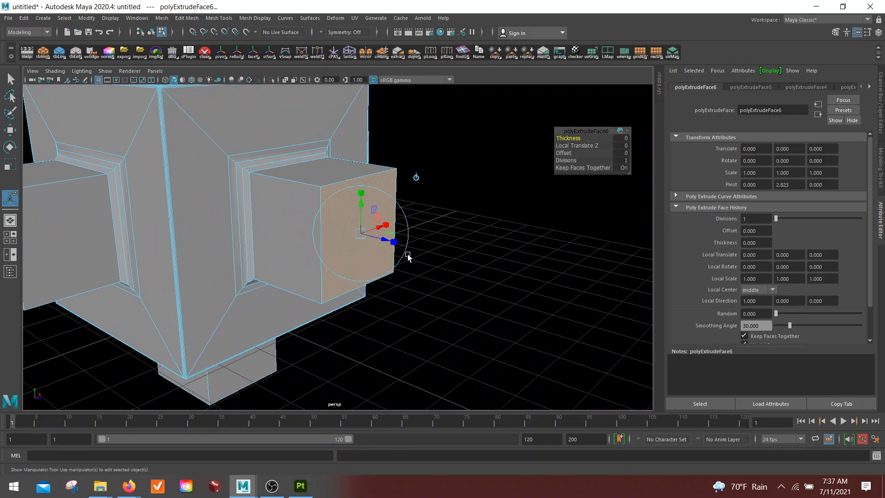
left_click_drag(359, 233, 346, 273)
right_click_drag(346, 272, 390, 287, "shift")
right_click_drag(378, 244, 446, 327, "alt")
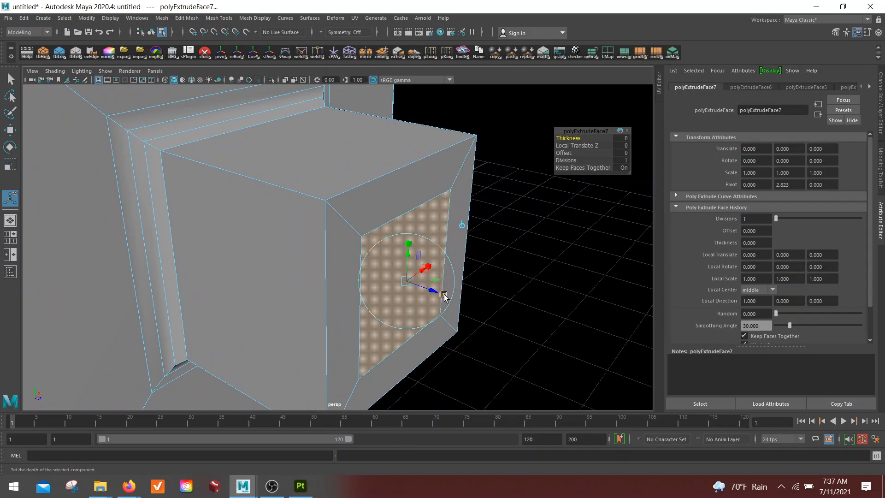
left_click_drag(407, 282, 406, 283)
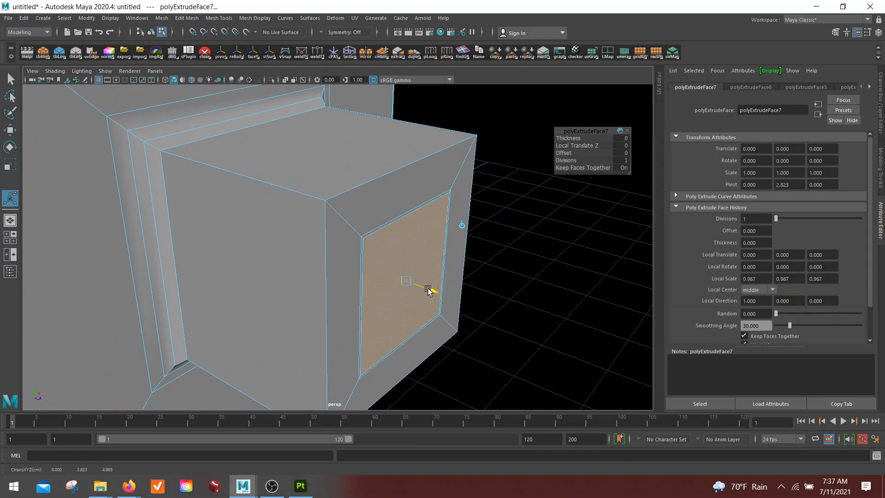
Add further nested extrusions inside the arms' end faces, recessing the innermost faces about 0.515 units inward.
key("ctrl+e")
mouse_move(401, 279)
left_mouse_down()
mouse_move(433, 298)
mouse_move(399, 290)
left_mouse_up()
key("ctrl+e")
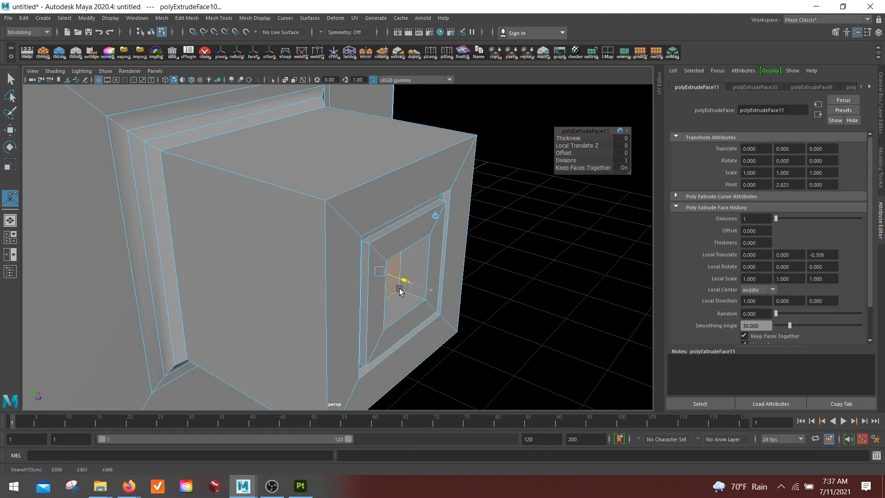
right_click_drag(394, 290, 333, 270, "alt")
left_click_drag(368, 278, 331, 272, "alt")
right_click_drag(331, 272, 349, 308, "alt")
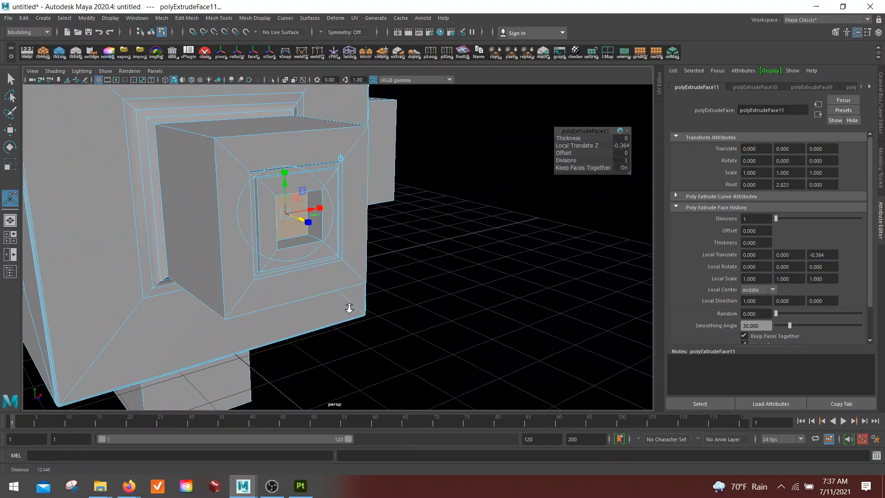
left_click_drag(300, 218, 293, 215)
right_click_drag(322, 184, 322, 162)
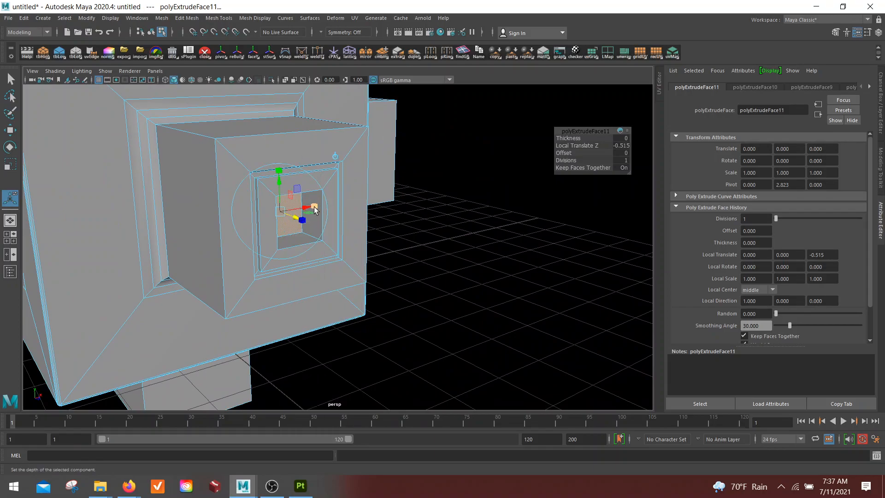
Select the edge loops around the end faces of all six arms.
key("q")
left_click_drag(312, 204, 361, 220, "alt")
left_click(363, 220)
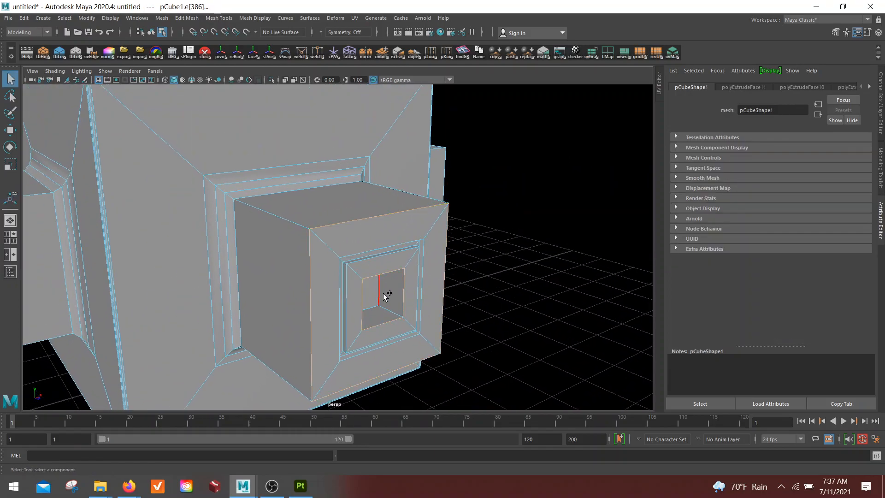
left_click_drag(540, 258, 460, 256, "alt")
right_click_drag(460, 257, 444, 250, "alt")
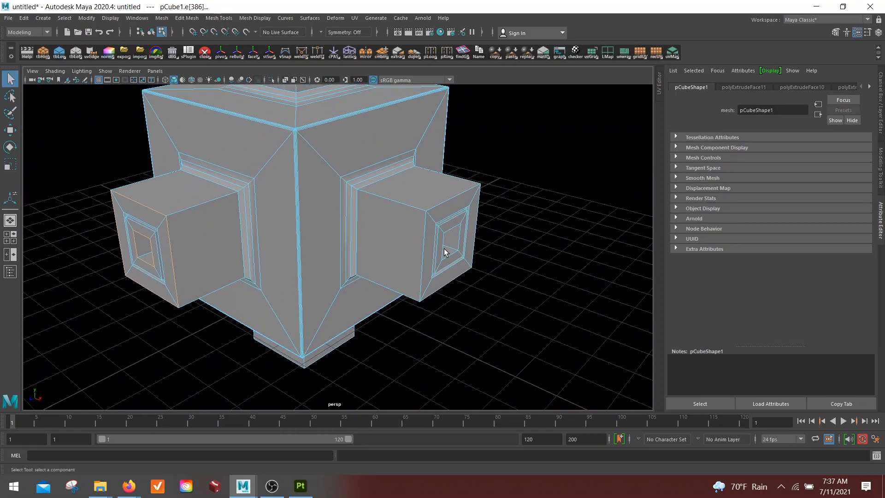
left_click_drag(445, 251, 439, 301, "alt")
scroll(439, 301, "down", 3)
middle_click_drag(373, 198, 395, 313, "alt")
scroll(373, 228, "up", 4)
double_click(326, 160, "shift")
middle_click_drag(404, 194, 433, 288, "alt")
right_click_drag(365, 244, 405, 284, "alt")
middle_click_drag(442, 298, 402, 156, "alt")
scroll(424, 294, "down", 3)
scroll(422, 243, "up", 4)
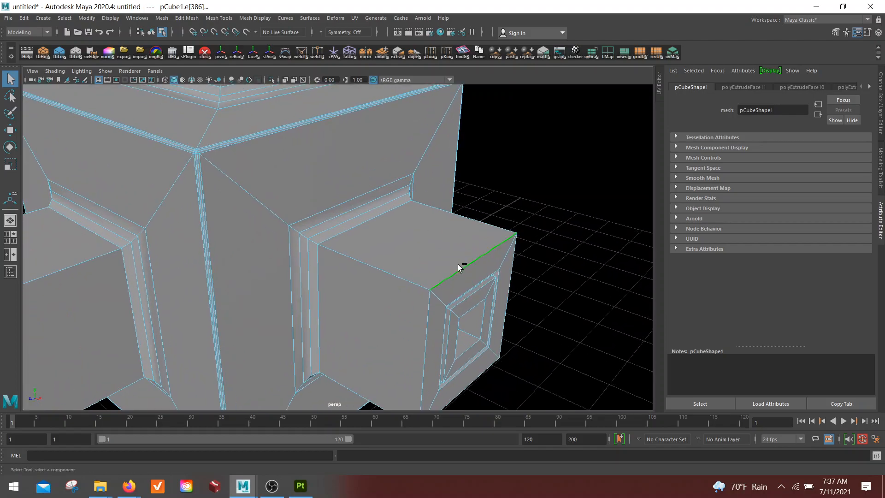
left_click_drag(392, 297, 317, 326, "alt")
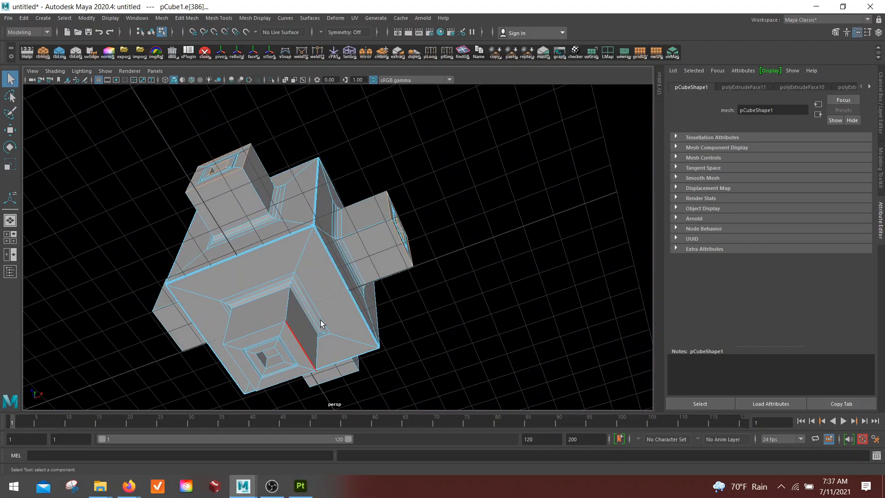
left_click_drag(235, 336, 360, 339, "alt")
right_click_drag(360, 339, 415, 361, "alt")
middle_click_drag(310, 319, 311, 312, "alt")
left_click_drag(311, 312, 378, 138, "alt")
Bevel the selected arm-end edges, adjust the bevel settings, and return the mesh to object selection.
right_click_drag(379, 136, 420, 137, "shift")
left_click_drag(812, 167, 789, 170)
left_click_drag(369, 201, 409, 244, "alt")
right_click_drag(409, 245, 392, 260, "alt")
left_click_drag(776, 181, 794, 182)
right_click_drag(364, 258, 342, 264, "alt")
left_click_drag(342, 264, 387, 195, "alt")
right_click_drag(386, 195, 440, 182)
left_click_drag(494, 258, 399, 266, "alt")
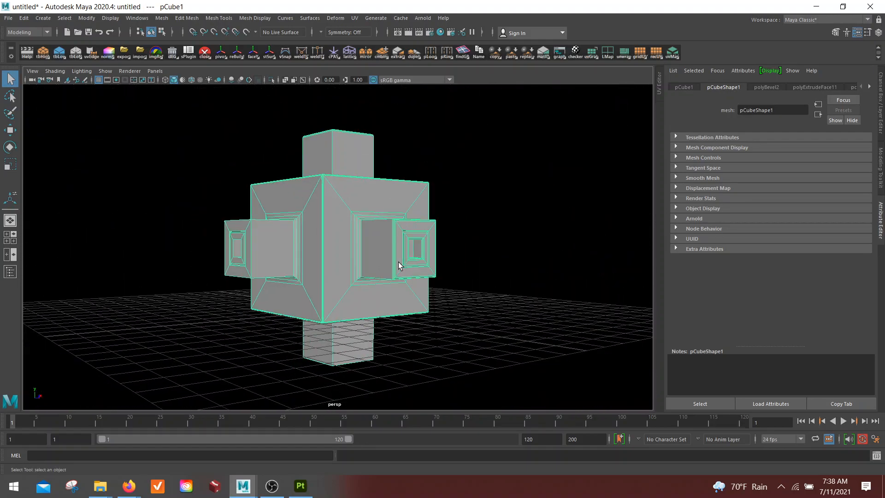
left_click_drag(434, 243, 335, 128, "alt")
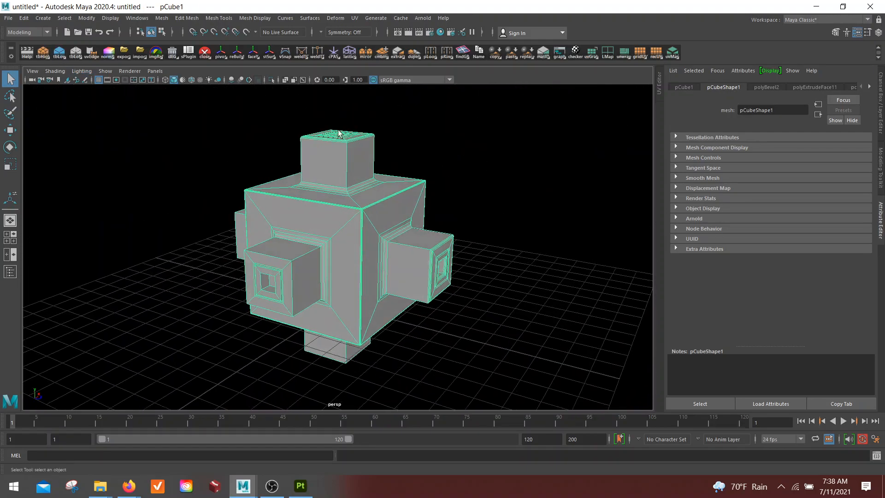
Save the scene to the Desktop as a Maya Binary file named SP_WO_UV_LOW.
left_click(8, 18)
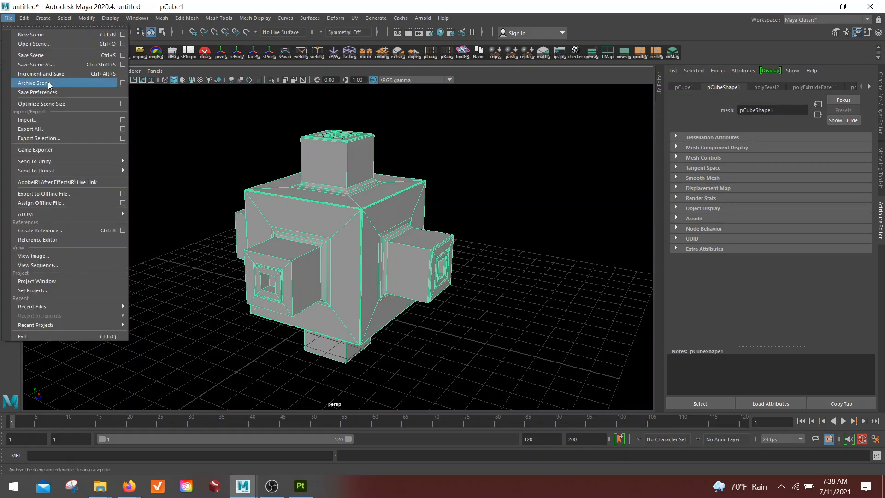
left_click(57, 65)
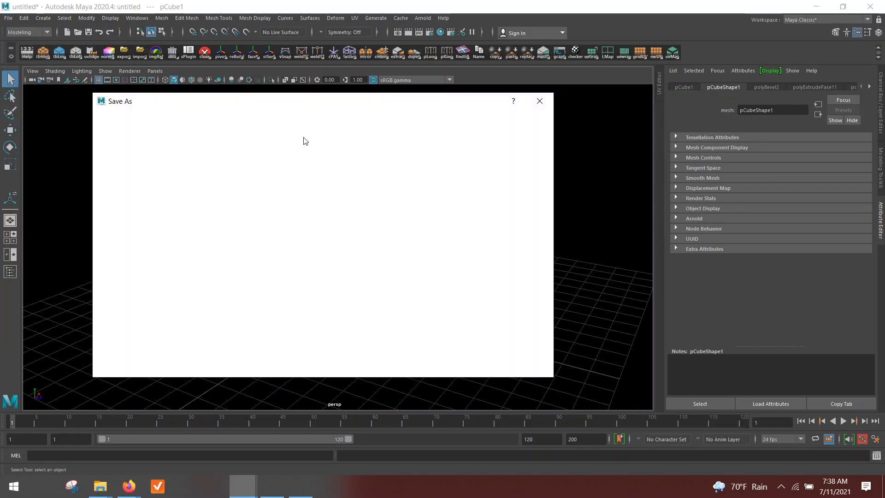
left_click_drag(273, 102, 318, 99)
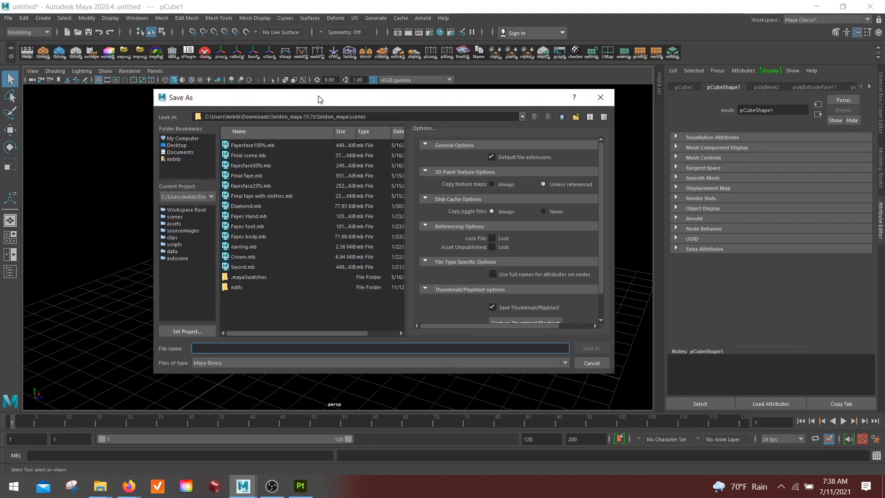
left_click(178, 146)
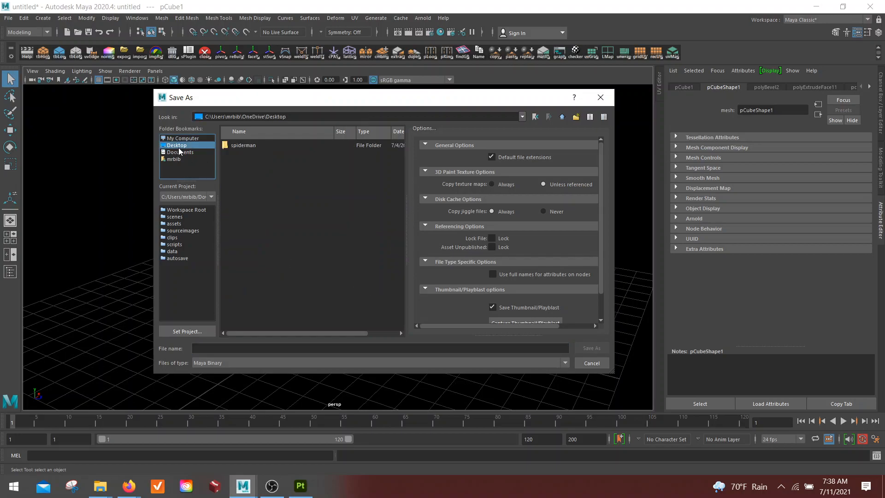
left_click(221, 345)
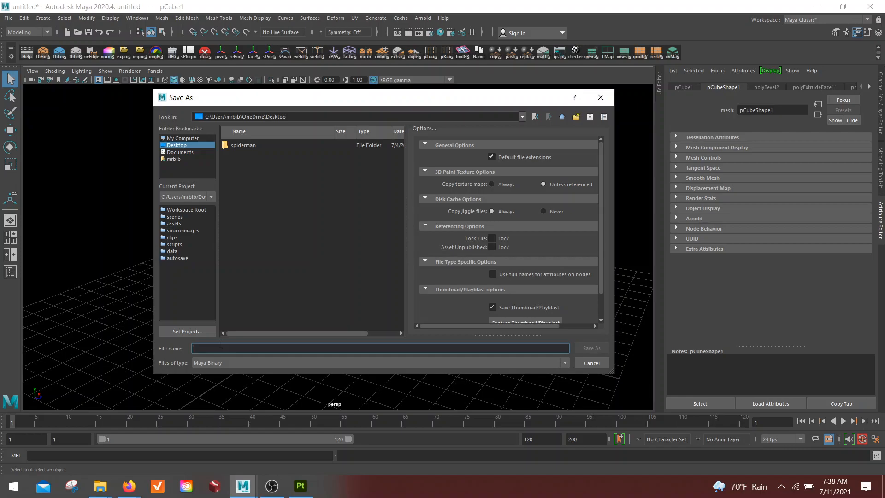
type("pol")
key("BackSpace")
key("BackSpace")
key("BackSpace")
type("sp")
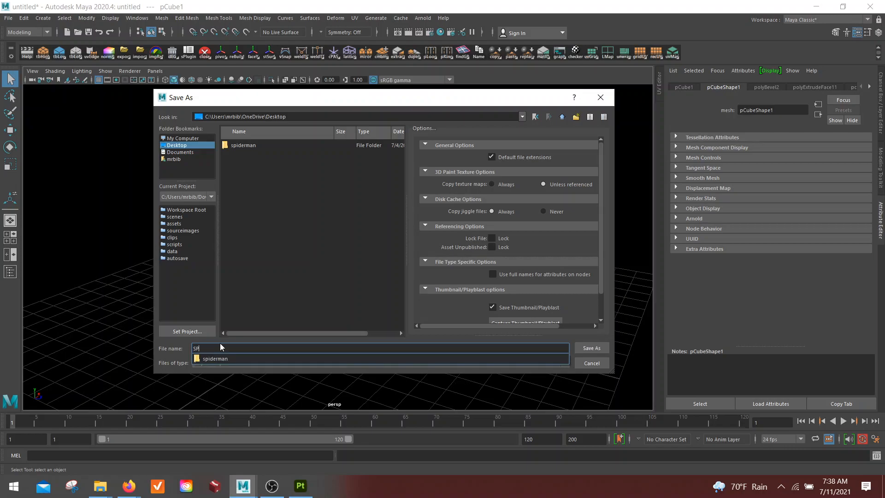
type("_")
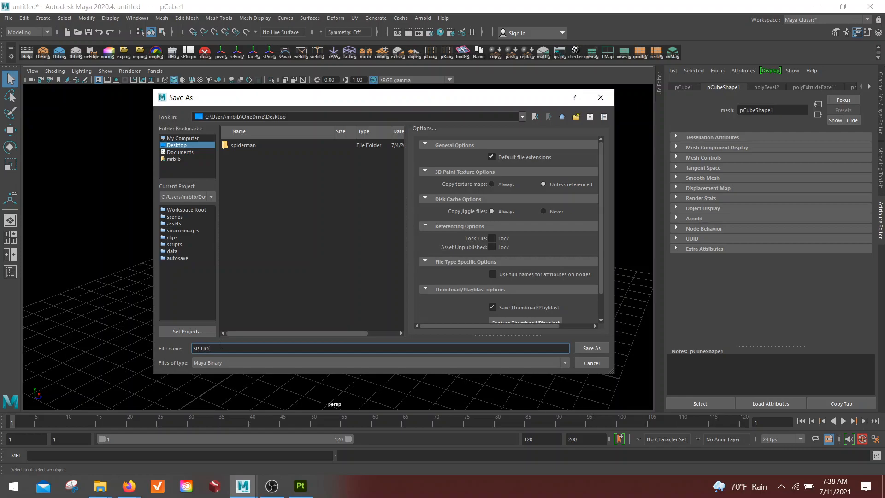
type("WO_UV_LOW")
left_click(591, 348)
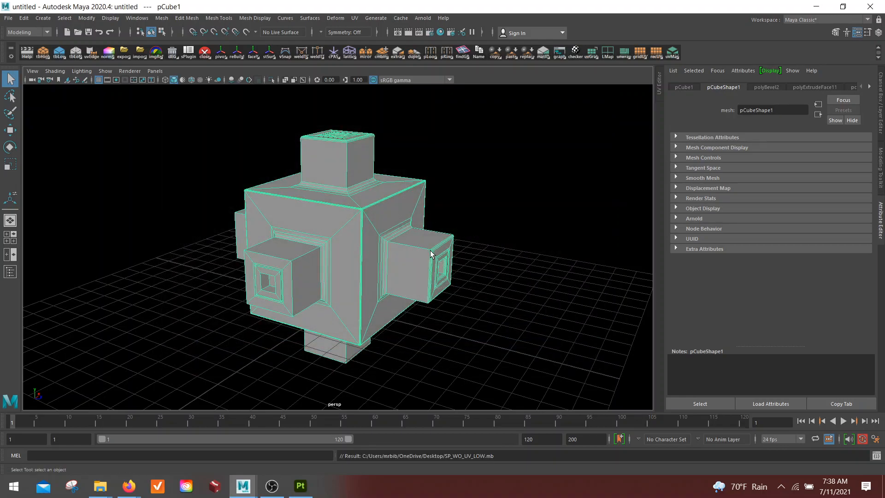
Open the UV Editor beside the perspective view and frame the cube model.
left_click_drag(450, 261, 356, 263, "alt")
scroll(369, 295, "up", 5)
left_click_drag(381, 322, 416, 308, "alt")
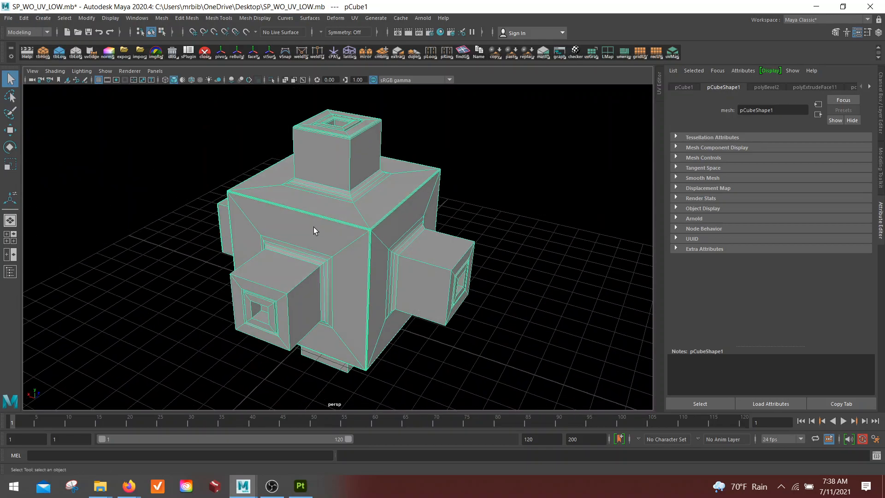
scroll(314, 227, "down", 3)
left_click(354, 18)
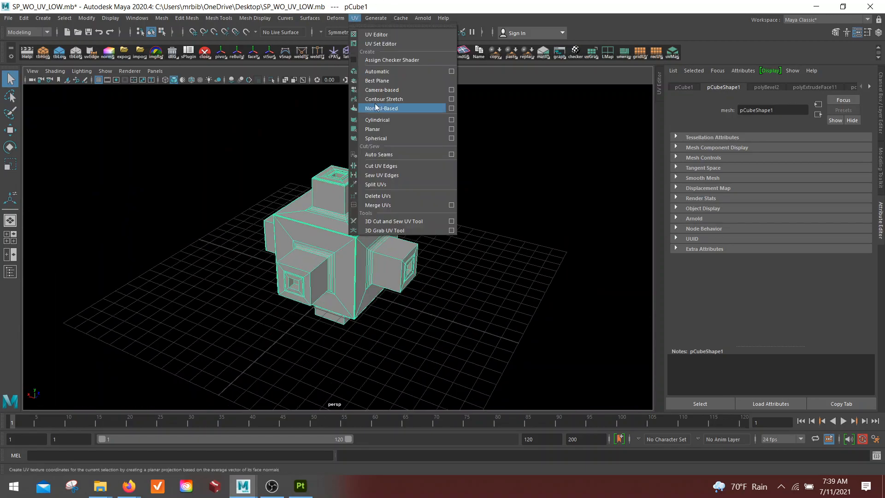
left_click(387, 34)
left_click_drag(147, 295, 139, 294, "alt")
key("f")
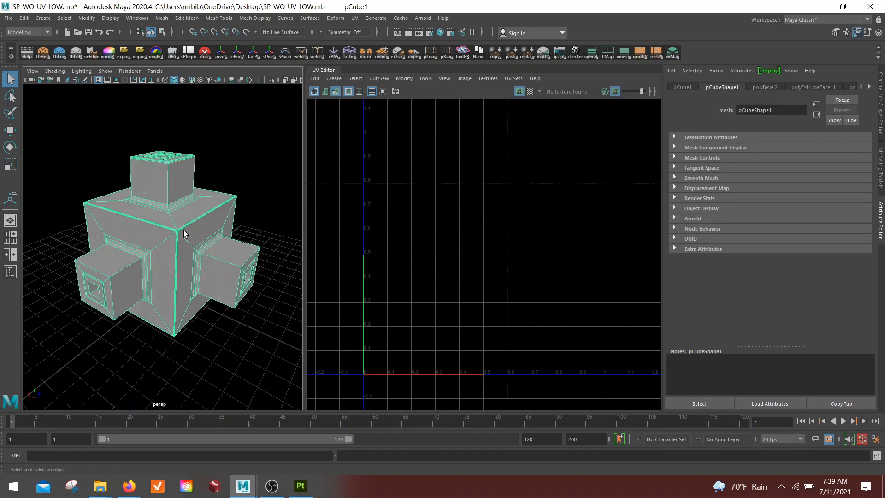
Create UVs for the whole cube model with an Automatic projection.
left_click(355, 18)
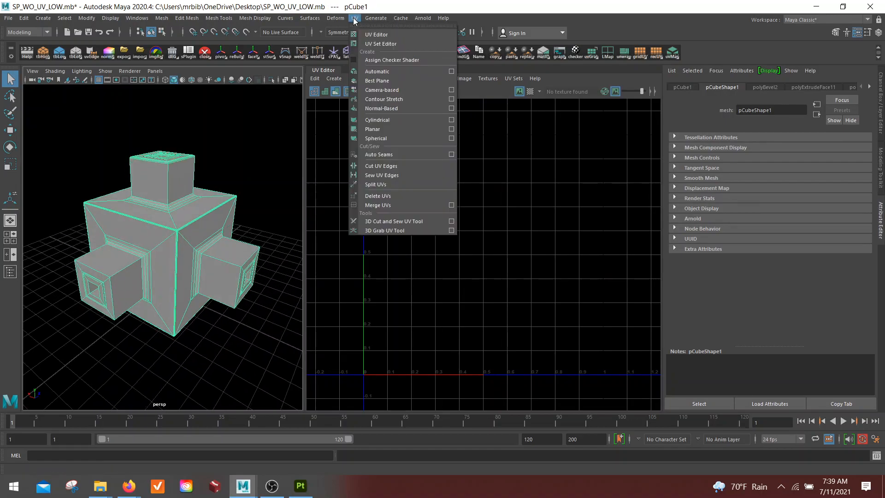
left_click(385, 72)
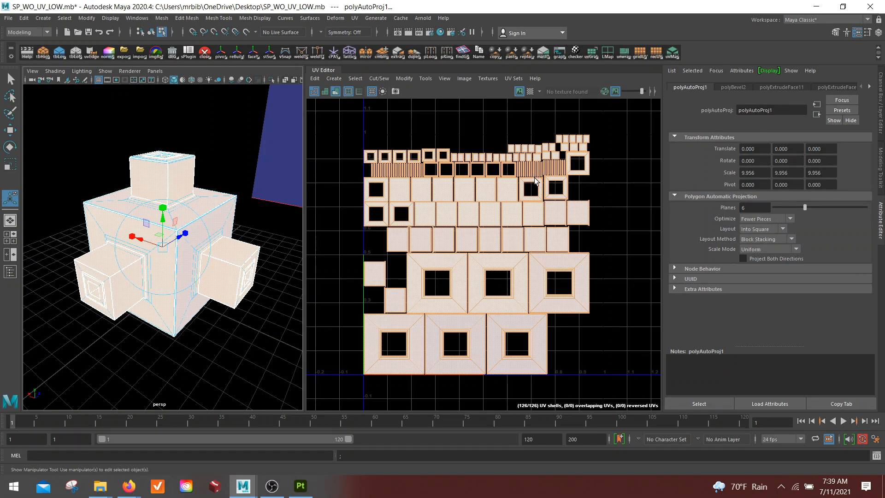
right_click_drag(543, 219, 541, 235, "alt")
middle_click_drag(541, 235, 534, 212, "alt")
right_click_drag(535, 212, 481, 193, "alt")
scroll(480, 193, "up", 2)
middle_click_drag(473, 194, 461, 214, "alt")
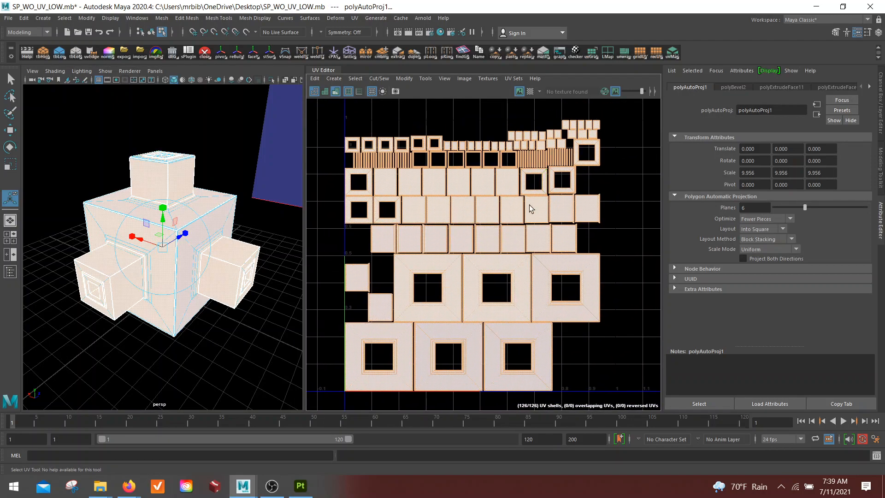
scroll(514, 283, "down", 1)
scroll(513, 282, "down", 2)
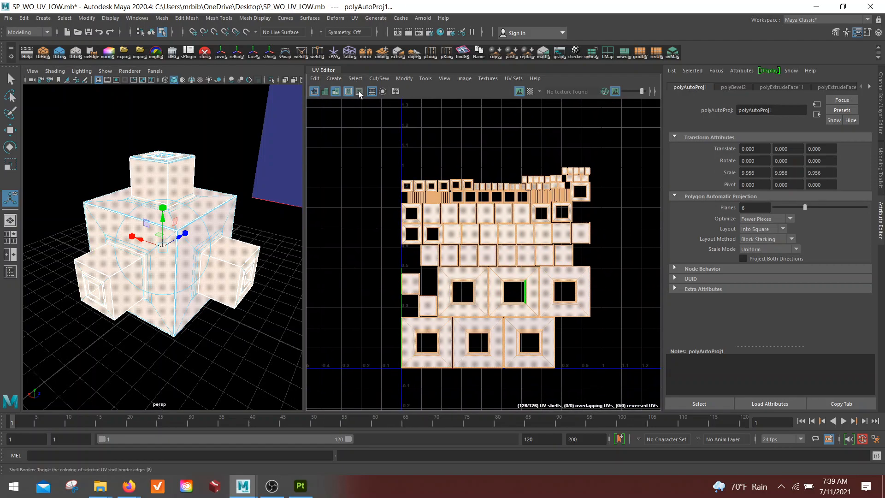
Show the UV Toolkit's Arrange and Layout tools and repack all the UV shells with Layout.
left_click(355, 18)
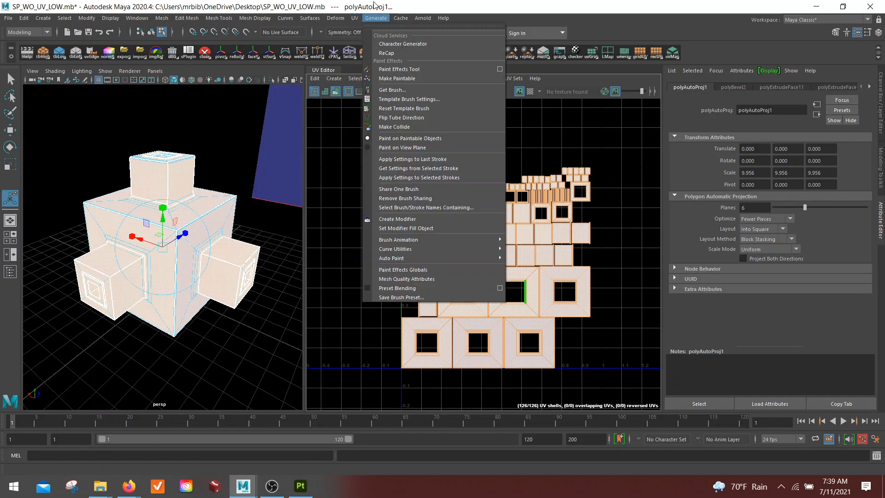
left_click(373, 6)
left_click(427, 78)
left_click(450, 91)
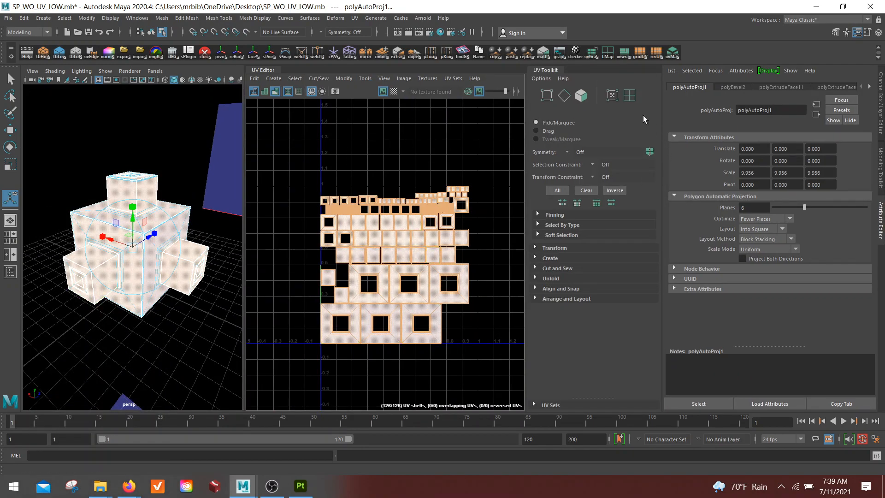
left_click(535, 298)
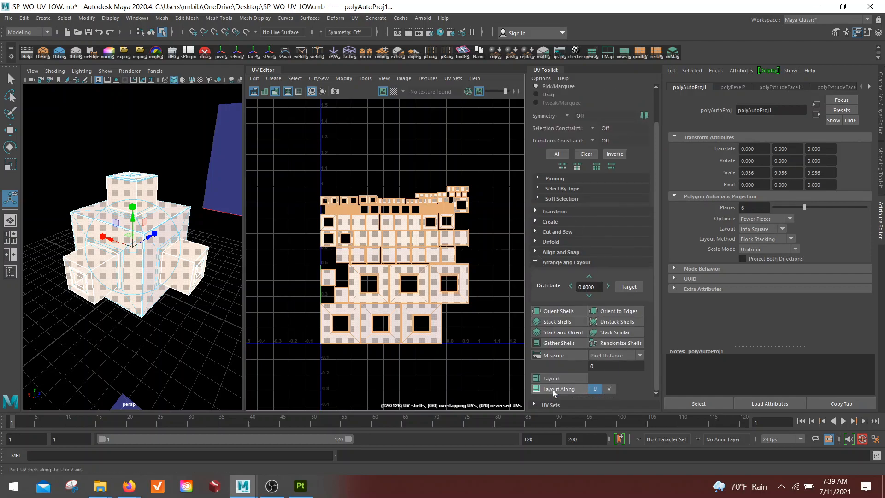
scroll(386, 235, "up", 3)
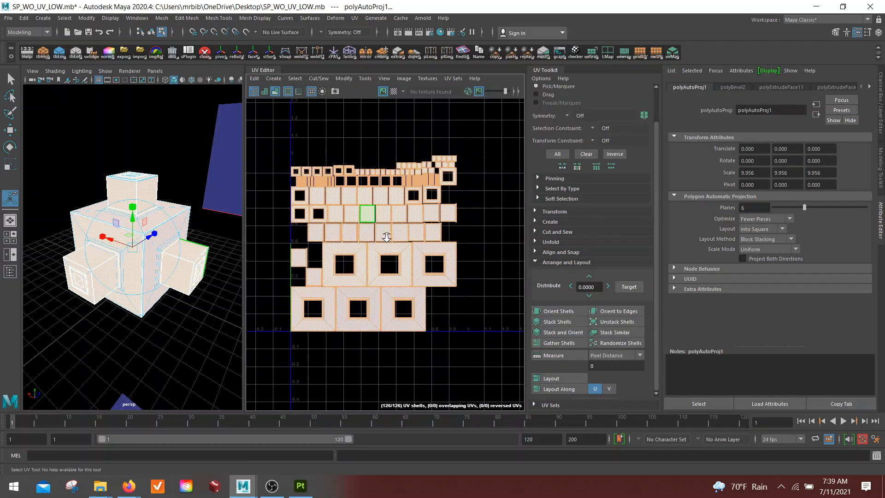
scroll(383, 233, "up", 2)
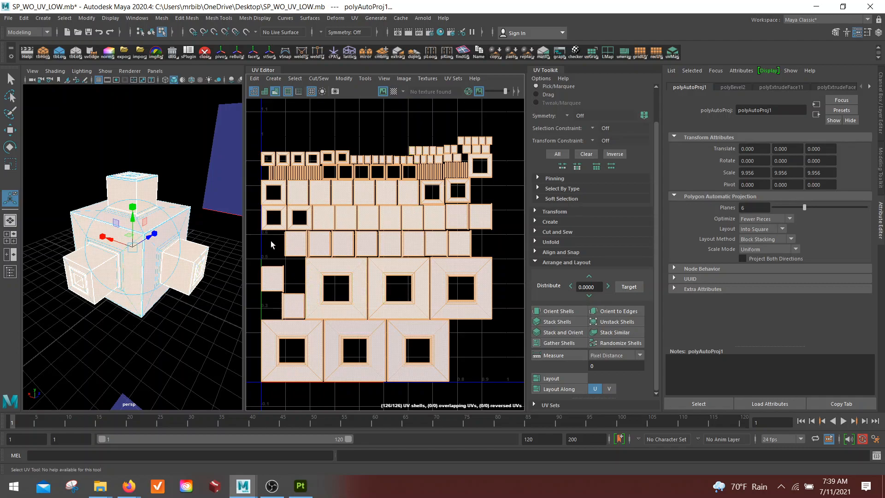
middle_click_drag(264, 253, 268, 252, "alt")
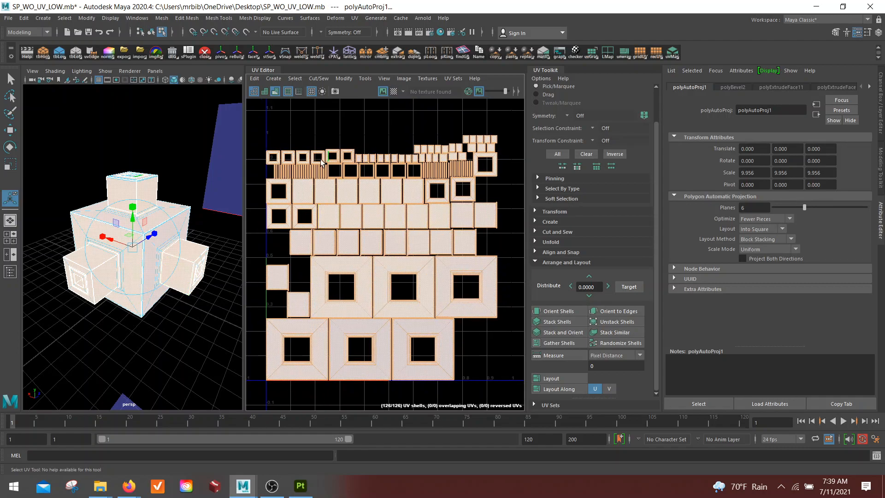
left_click(558, 380)
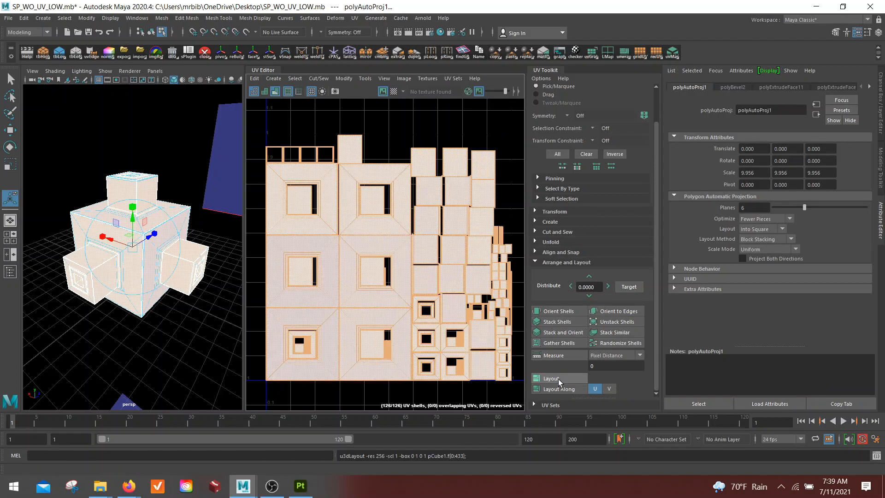
Examine the repacked UV shells for spacing, overlaps and their fit within the 0 to 1 UV tile.
scroll(324, 223, "up", 5)
middle_click_drag(273, 206, 308, 185, "alt")
scroll(439, 290, "down", 4)
scroll(434, 331, "up", 1)
middle_click_drag(434, 332, 266, 288, "alt")
scroll(355, 247, "up", 4)
scroll(377, 308, "down", 1)
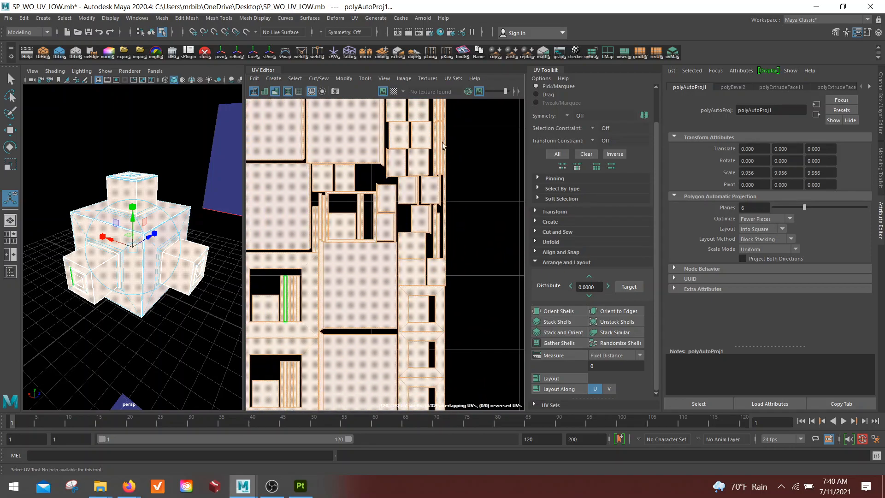
scroll(452, 282, "down", 5)
middle_click_drag(263, 212, 354, 256, "alt")
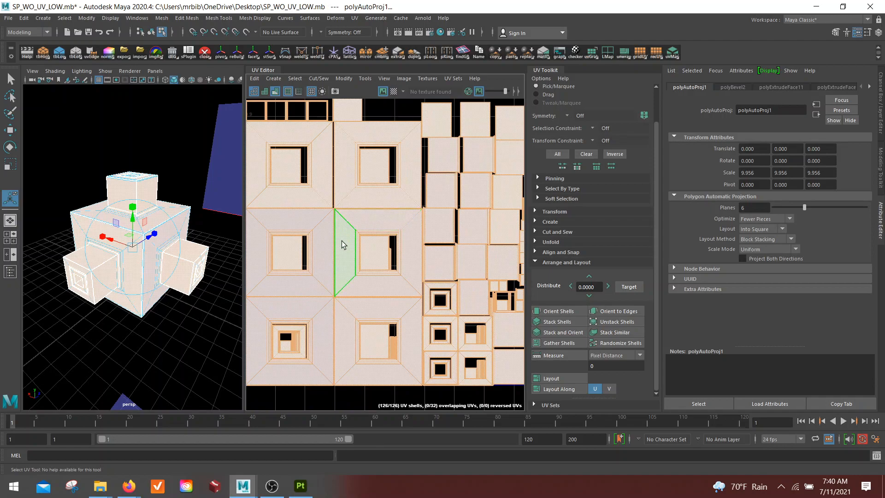
scroll(438, 267, "down", 2)
middle_click_drag(413, 260, 414, 283, "alt")
scroll(413, 283, "down", 3)
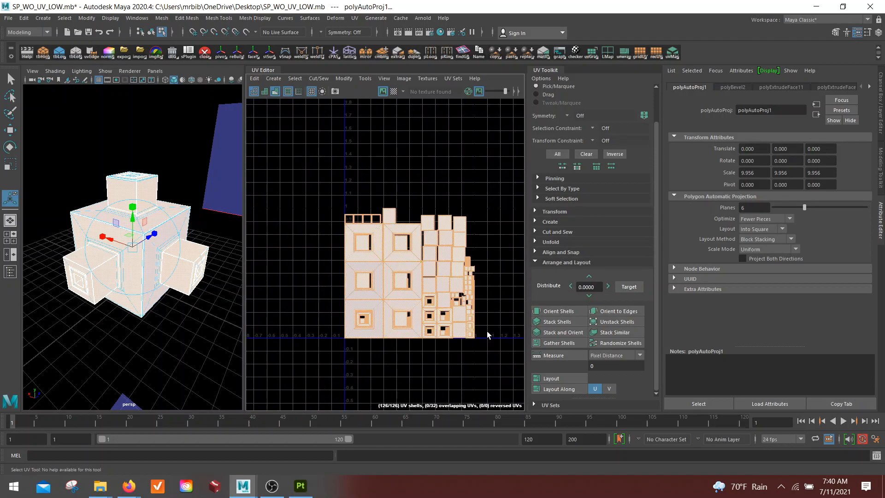
scroll(346, 215, "up", 3)
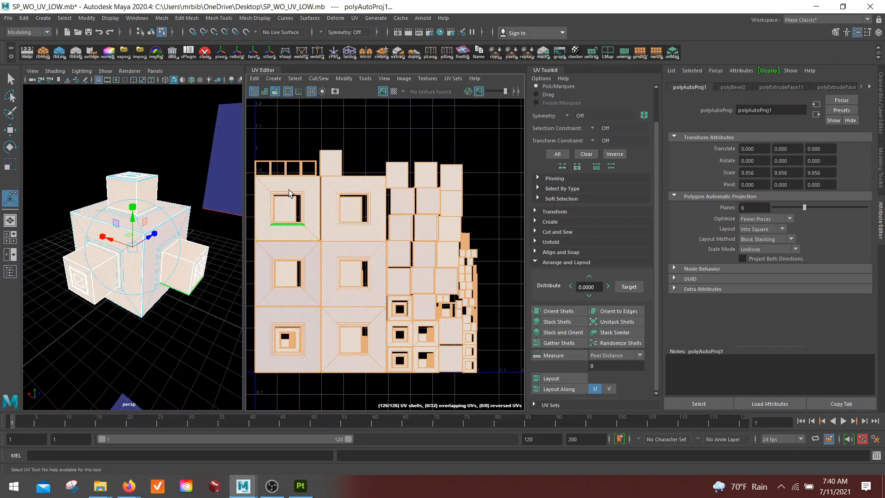
middle_click_drag(359, 267, 382, 257, "alt")
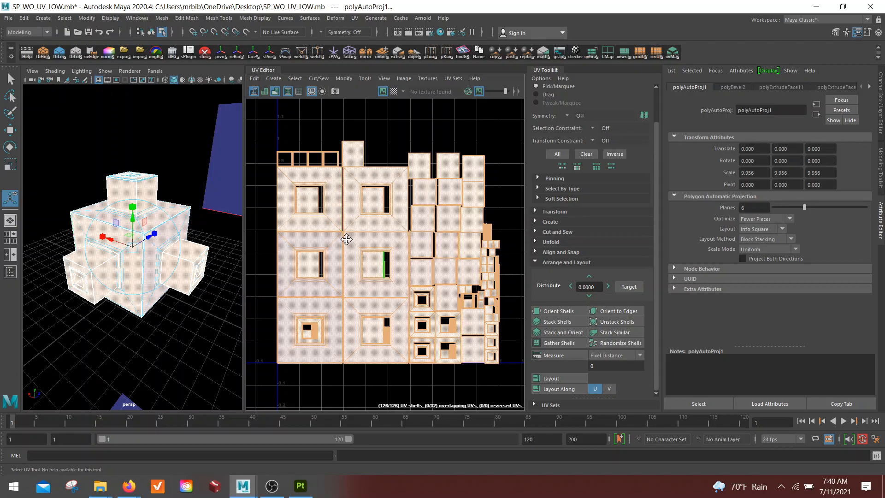
middle_click_drag(347, 239, 353, 235, "alt")
right_click_drag(352, 235, 352, 256, "alt")
middle_click_drag(352, 256, 345, 269, "alt")
right_click_drag(345, 269, 341, 266, "alt")
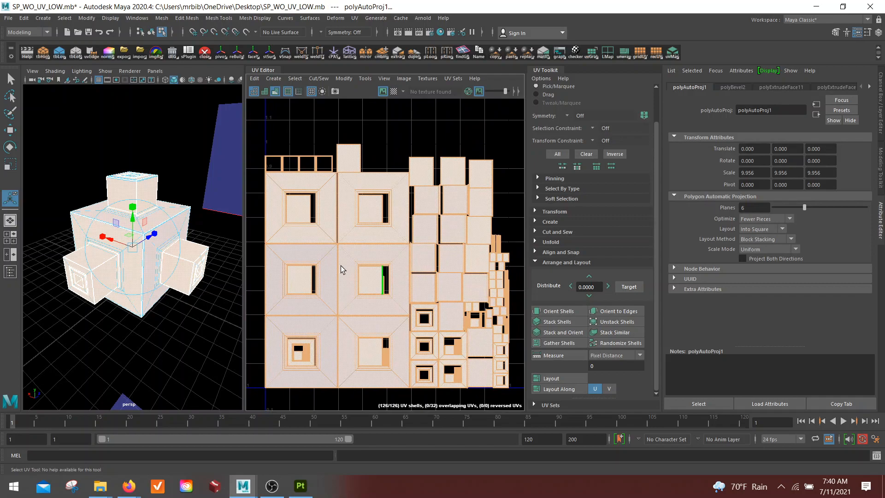
middle_click_drag(361, 248, 390, 235, "alt")
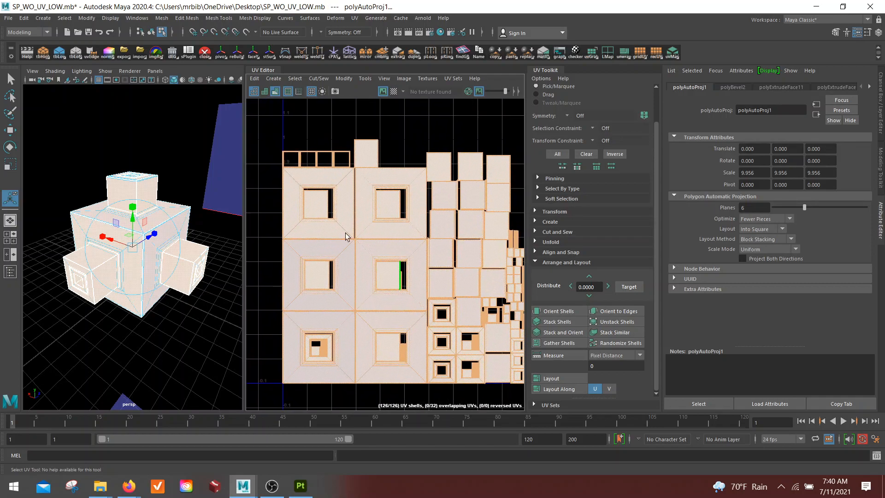
Return to object mode and save the scene under the new name SP_UV_LOW.mb on the Desktop.
left_click_drag(144, 260, 136, 279, "alt")
right_click_drag(131, 179, 170, 173)
left_click_drag(137, 289, 134, 271, "alt")
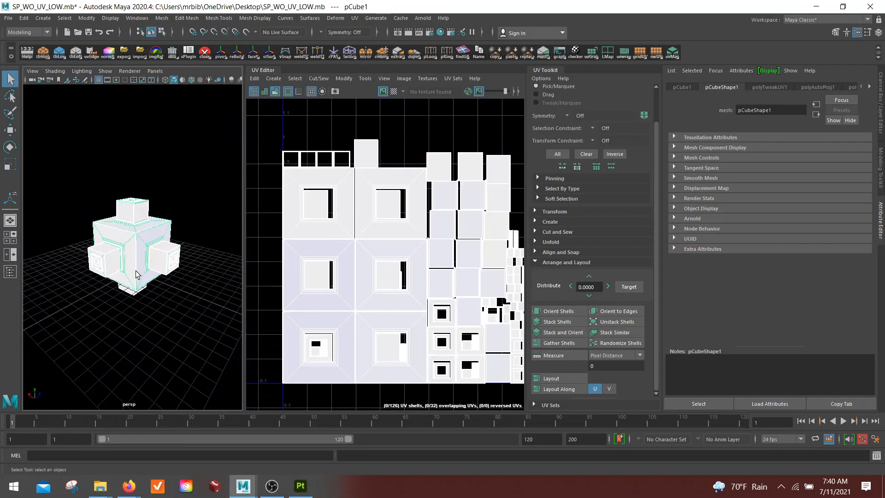
key("w")
right_click_drag(134, 268, 162, 304, "alt")
left_click_drag(164, 308, 178, 285, "alt")
scroll(182, 292, "down", 2)
scroll(179, 286, "down", 5)
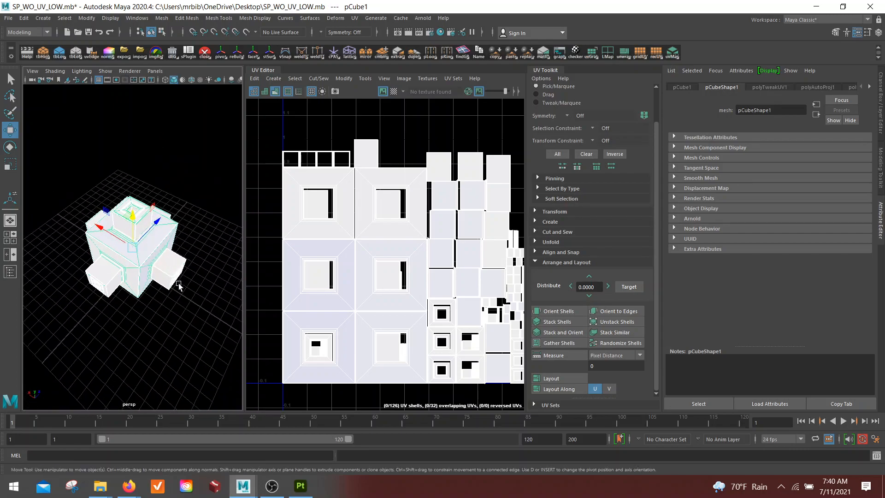
left_click(8, 18)
left_click(53, 65)
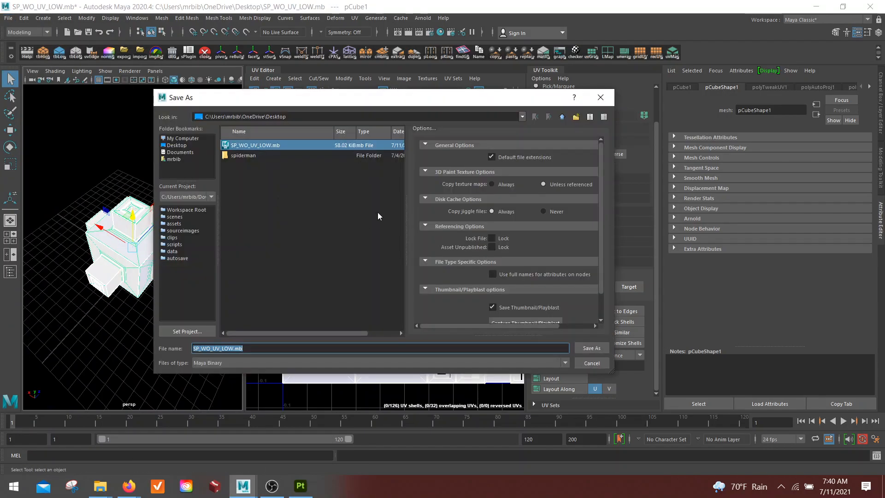
left_click(252, 348)
key("BackSpace")
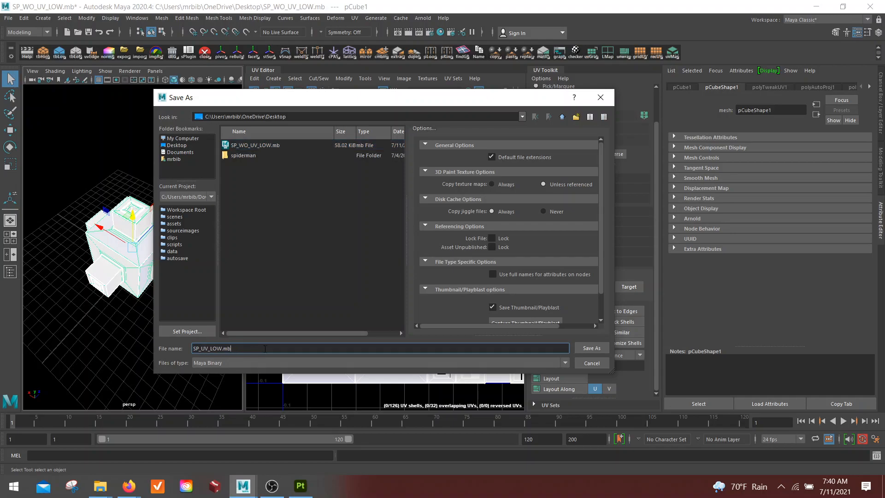
left_click(600, 351)
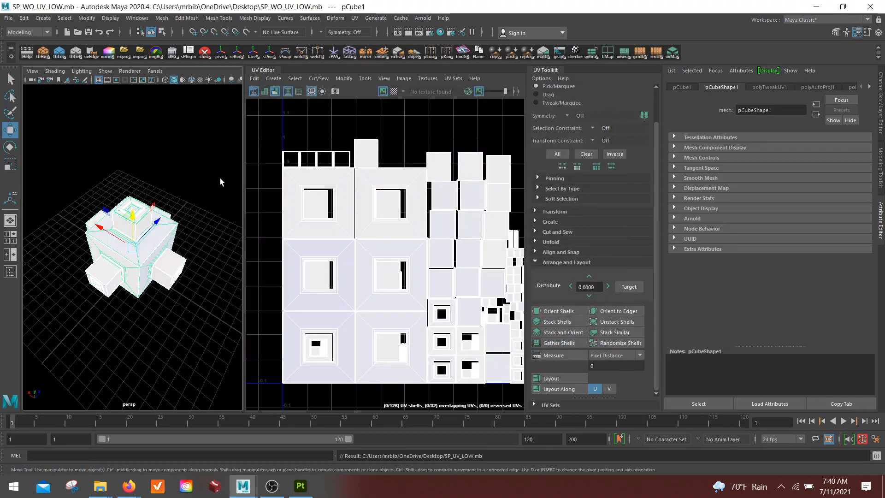
Collapse the UV Toolkit and UV Editor so the perspective view fills the workspace.
scroll(168, 236, "up", 6)
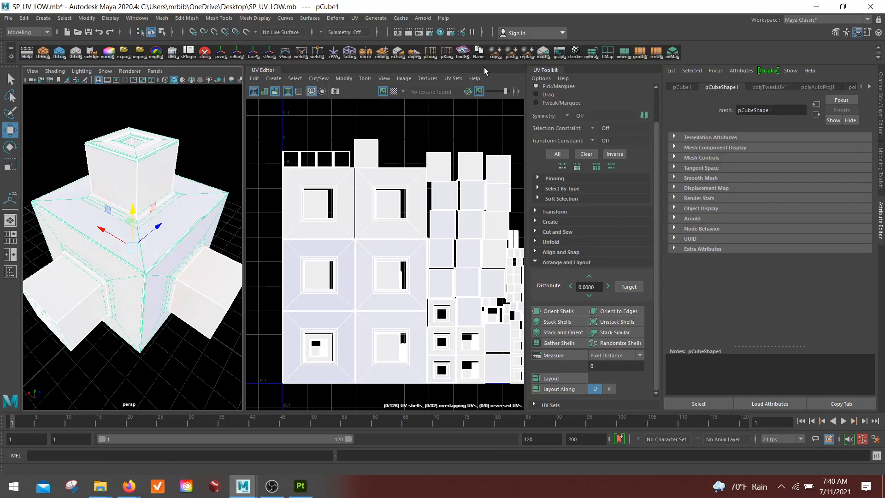
left_click(553, 70)
left_click(397, 70)
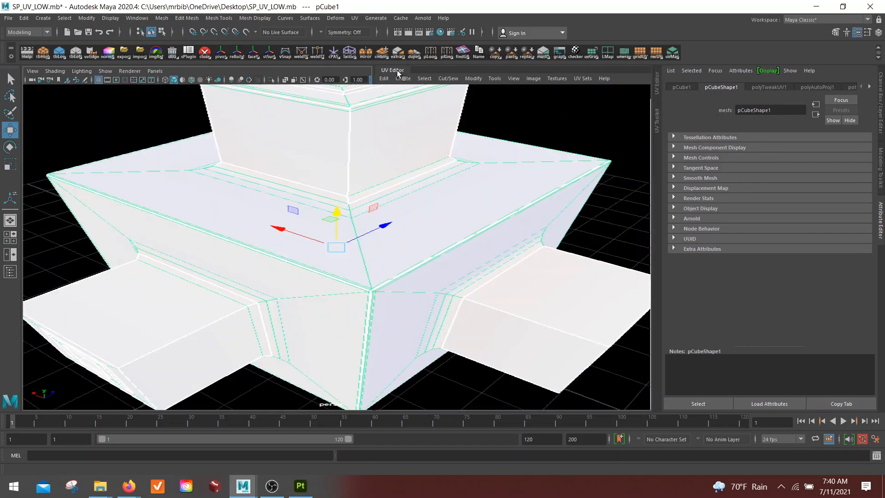
scroll(519, 300, "down", 10)
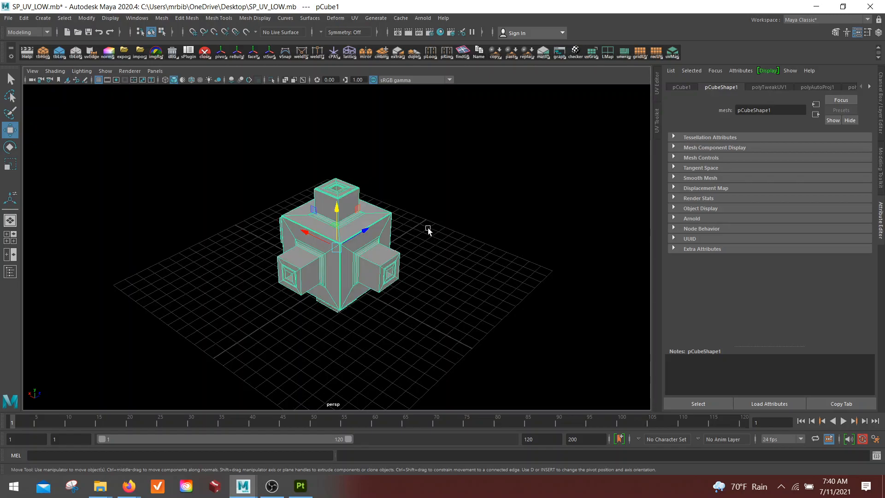
Examine the cube's body and arms from several angles for places to add more detail.
mouse_move(420, 227)
left_mouse_down("alt")
mouse_move(438, 281)
mouse_move(422, 279)
left_mouse_up("alt")
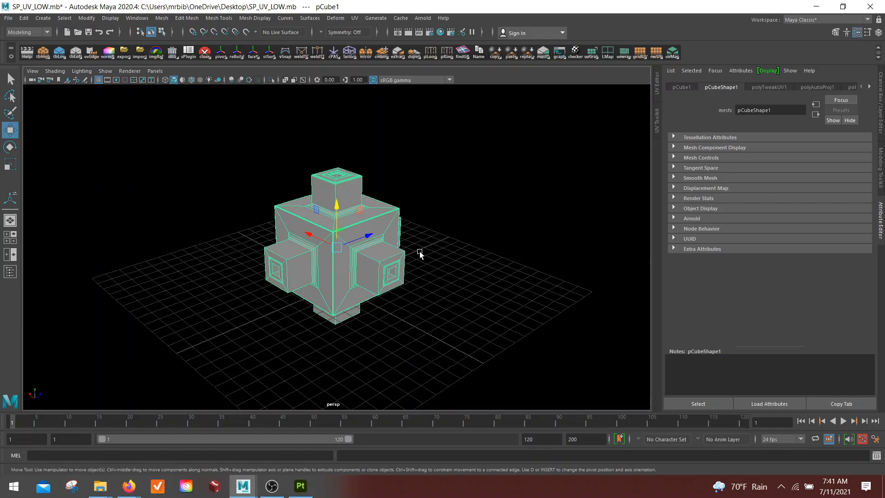
left_click_drag(375, 254, 381, 284, "alt")
left_click_drag(384, 287, 337, 302, "alt")
right_click_drag(338, 302, 394, 299, "alt")
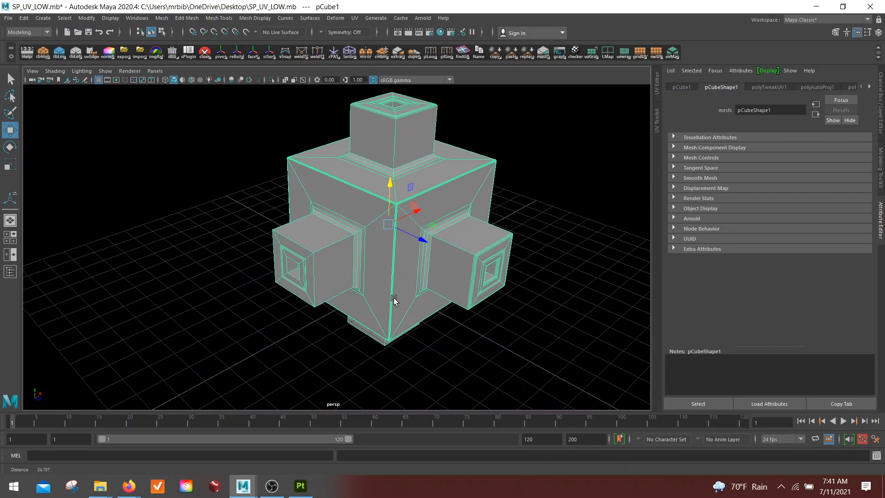
left_click_drag(393, 306, 408, 277, "alt")
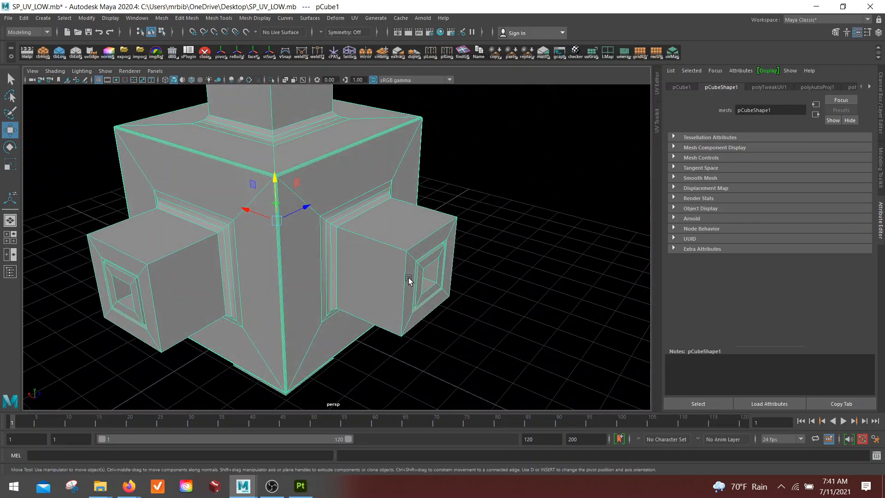
left_click_drag(405, 275, 399, 288, "alt")
right_click_drag(399, 288, 416, 326, "alt")
left_click_drag(417, 325, 410, 337, "alt")
Try to split the edge ring around one side arm with a new edge loop, and undo it.
right_click_drag(384, 215, 384, 190)
left_click(299, 277)
right_click_drag(298, 272, 321, 298, "ctrl")
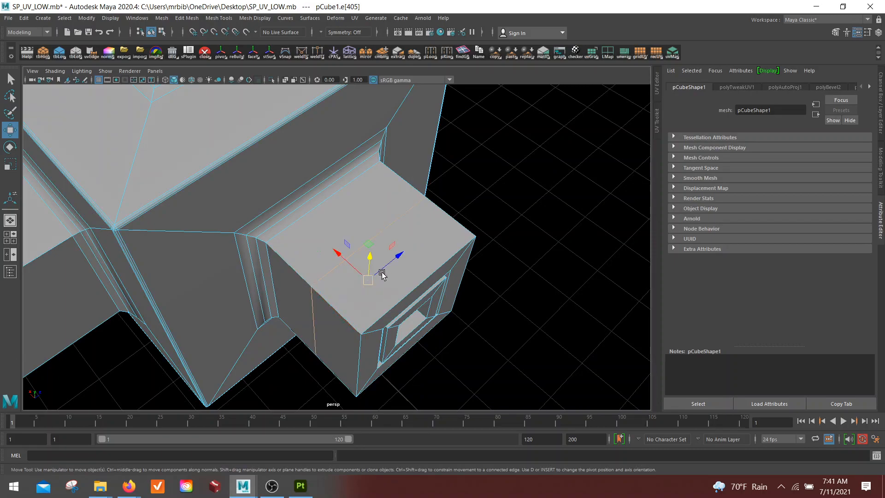
left_click_drag(381, 275, 379, 234, "alt")
key("ctrl+z")
Insert three edge loops around the top arm by splitting its vertical edge rings, dividing its sides into four bands.
middle_click_drag(319, 231, 376, 343, "alt")
left_click_drag(306, 226, 304, 193, "alt")
left_click(260, 115)
middle_click_drag(290, 159, 312, 222, "alt")
scroll(310, 208, "up", 1)
right_click_drag(299, 187, 314, 203, "ctrl")
middle_click_drag(345, 212, 375, 214, "alt")
scroll(374, 214, "up", 1)
left_click(340, 198)
key("g")
left_click(330, 240)
key("g")
Delete the middle of the three edge loops around the top arm to leave one wide central band.
left_click_drag(350, 232, 351, 187, "alt")
right_click_drag(325, 145, 296, 167)
left_click(292, 170)
left_click_drag(259, 193, 239, 194, "alt")
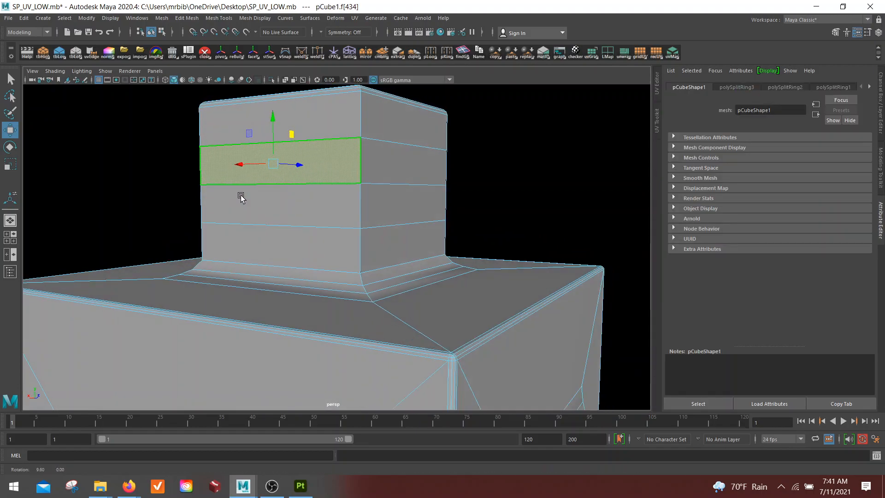
right_click_drag(335, 143, 337, 117)
right_click_drag(299, 154, 289, 178)
left_click_drag(284, 208, 292, 213, "alt")
right_click_drag(335, 161, 405, 118, "shift")
left_click(395, 193)
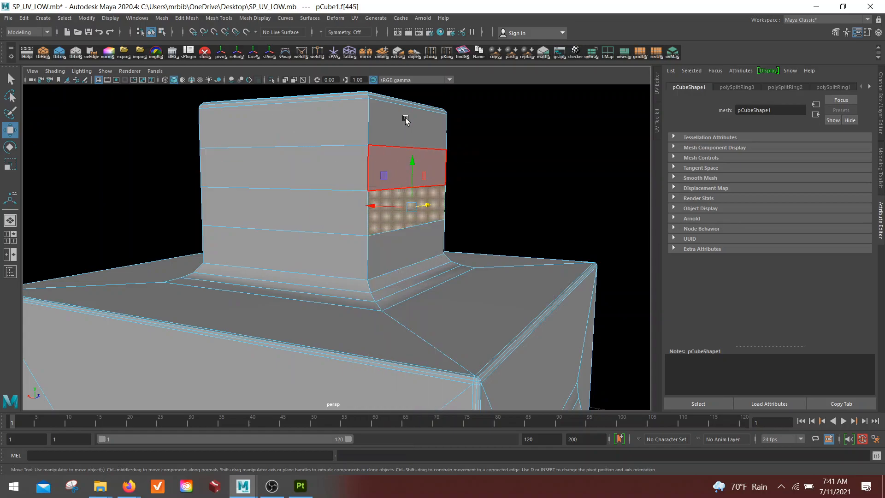
left_click(265, 190)
right_click_drag(249, 190, 344, 196, "ctrl")
left_click_drag(326, 214, 316, 217, "alt")
Select the four faces of the top arm's wide central band and extrude them outward as a raised ring.
right_click_drag(344, 173, 330, 188)
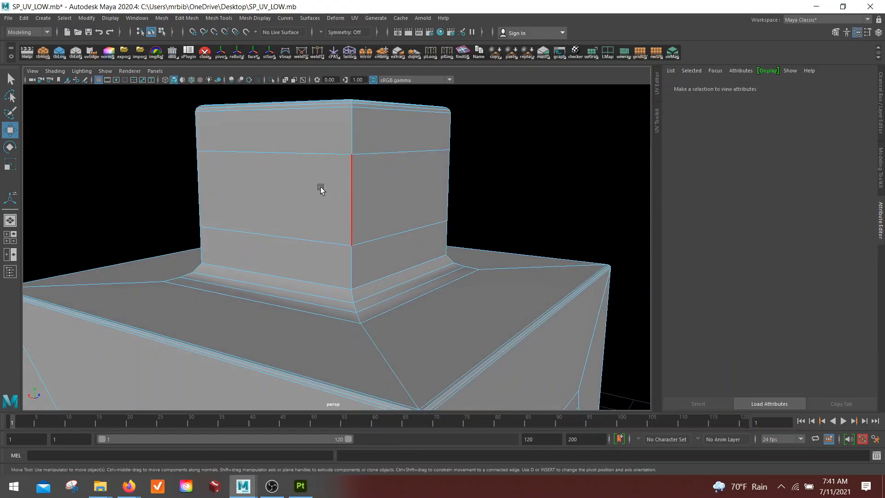
left_click(330, 188)
left_click_drag(534, 237, 387, 225, "alt")
left_click(386, 225, "shift")
left_click_drag(569, 225, 407, 222, "alt")
left_click(407, 222, "shift")
left_click_drag(536, 229, 422, 229, "alt")
left_click(422, 229, "shift")
left_click_drag(504, 222, 425, 195, "alt")
right_click_drag(425, 193, 424, 216, "shift")
right_click_drag(322, 201, 379, 214, "alt")
left_click_drag(434, 232, 469, 222, "alt")
left_click_drag(431, 247, 448, 199)
scroll(416, 231, "up", 2)
Extrude the band faces again, scaled to 0.702 in local Y and recessed to a local Z of -0.145.
key("ctrl+e")
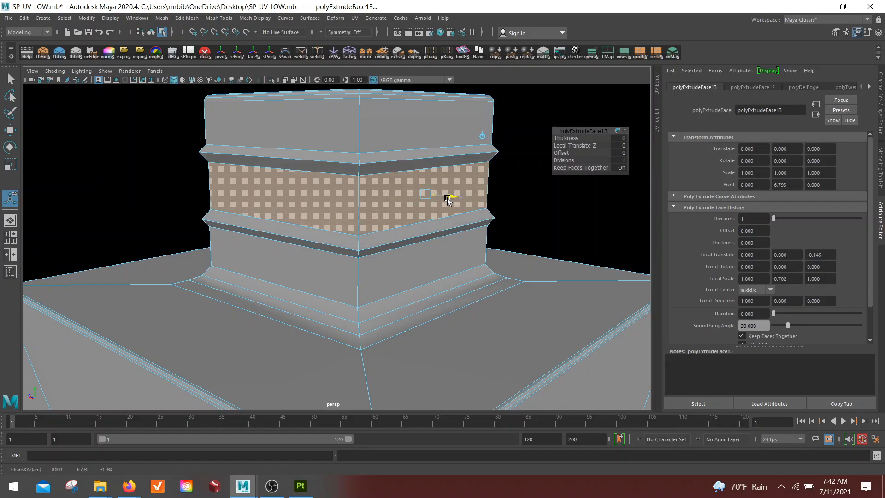
scroll(403, 211, "down", 4)
left_click_drag(379, 222, 356, 233, "alt")
scroll(320, 257, "up", 2)
left_click_drag(319, 257, 347, 283, "alt")
middle_click_drag(382, 267, 362, 288, "alt")
scroll(433, 276, "up", 1)
left_click_drag(404, 270, 419, 266, "alt")
scroll(464, 278, "up", 4)
middle_click_drag(417, 264, 418, 235, "alt")
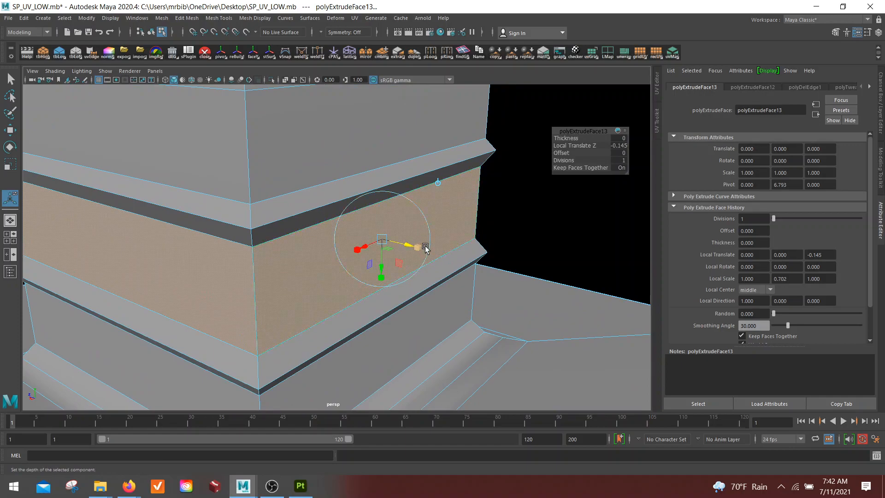
Extrude the recessed band faces individually with Keep Faces Together off and shrink each into an inset panel.
key("ctrl+e")
left_click(618, 168)
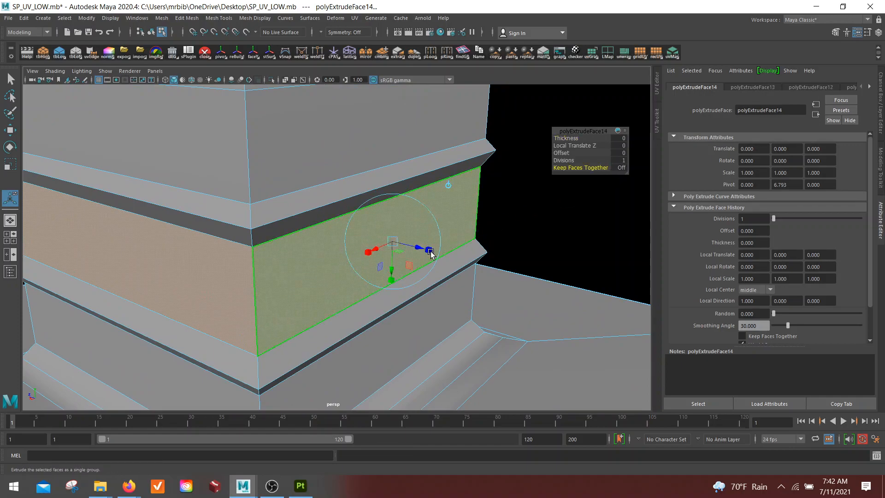
left_click_drag(393, 249, 313, 258)
Extrude the inset panels, scaled to 0.964, 0.850 and 0.848, and push them inward to a local Z of -0.028.
key("ctrl+e")
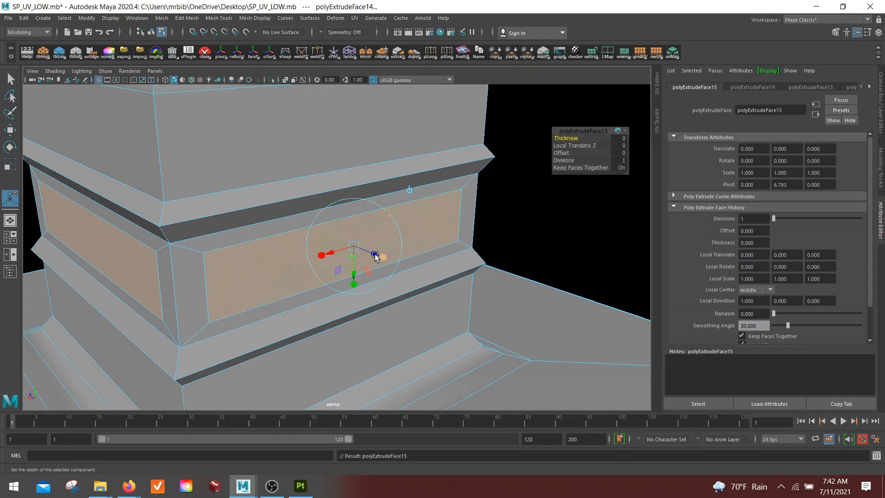
left_click_drag(378, 256, 317, 260)
left_click_drag(378, 258, 370, 256)
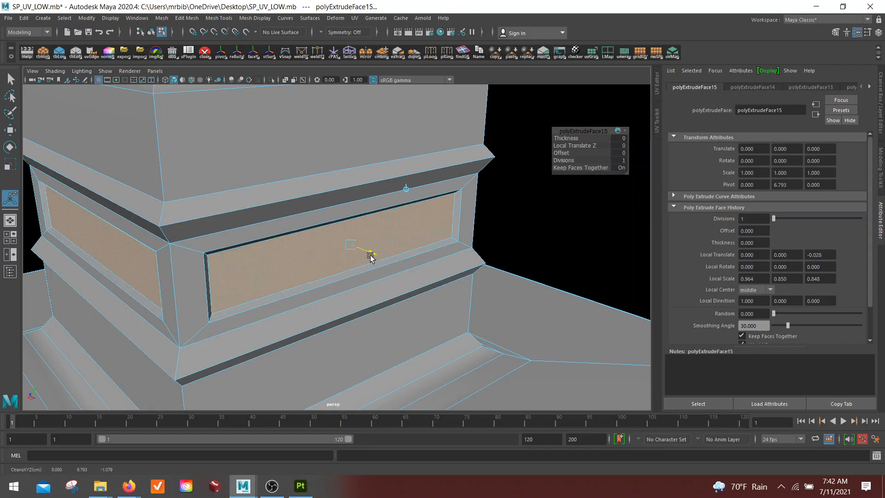
Inset the recessed panels with another extrusion, and extrude their centres outward to a local Z of 0.026.
key("ctrl+e")
left_click(381, 256)
left_click_drag(352, 247, 344, 265)
key("ctrl+e")
left_click_drag(395, 251, 393, 251)
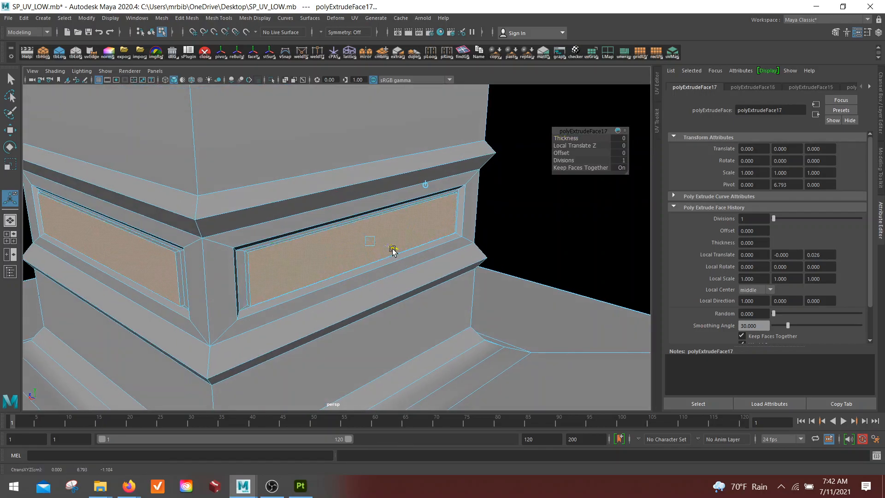
Return to object mode with the whole cube model selected and in view.
right_click_drag(388, 230, 324, 215, "alt")
left_click_drag(324, 215, 293, 200, "alt")
right_click_drag(279, 166, 325, 152)
left_click_drag(361, 162, 470, 277, "alt")
right_click_drag(470, 277, 111, 247, "alt")
left_click_drag(110, 247, 343, 265, "alt")
right_click_drag(343, 265, 364, 378, "alt")
left_click_drag(390, 196, 213, 75, "alt")
left_click(8, 18)
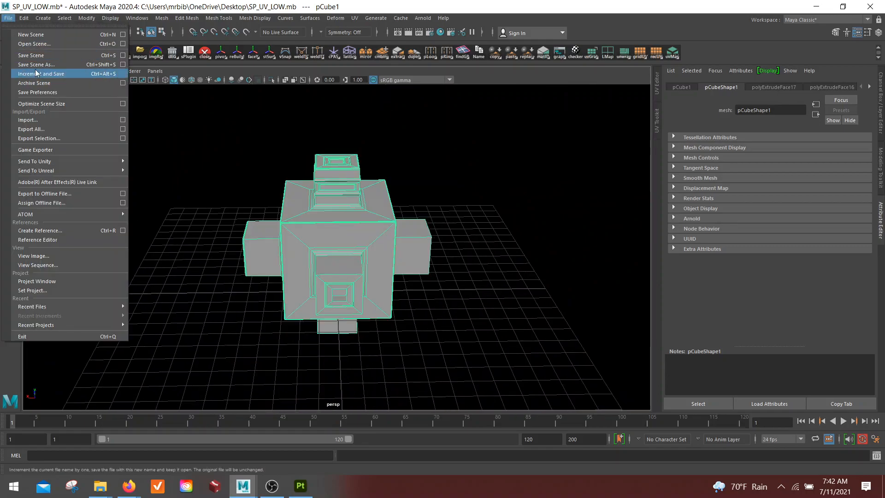
left_click(352, 220)
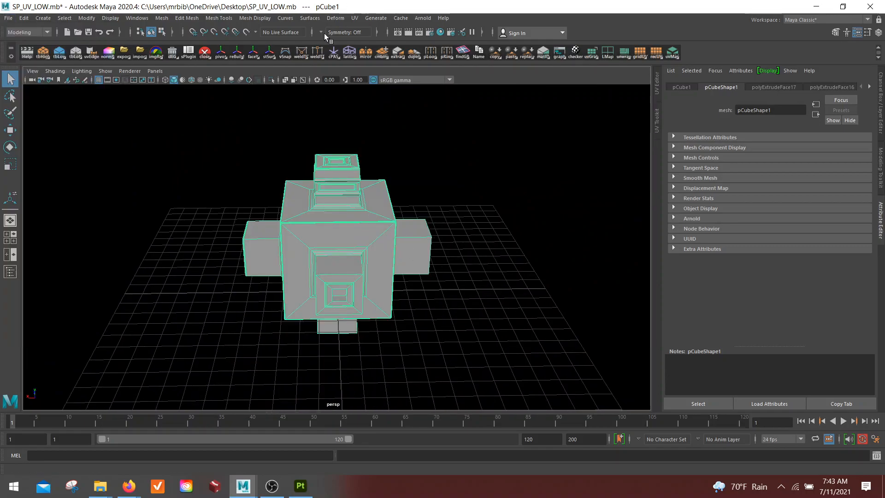
Create new UVs for the detailed cube model with an Automatic projection and return to object mode.
left_click(356, 18)
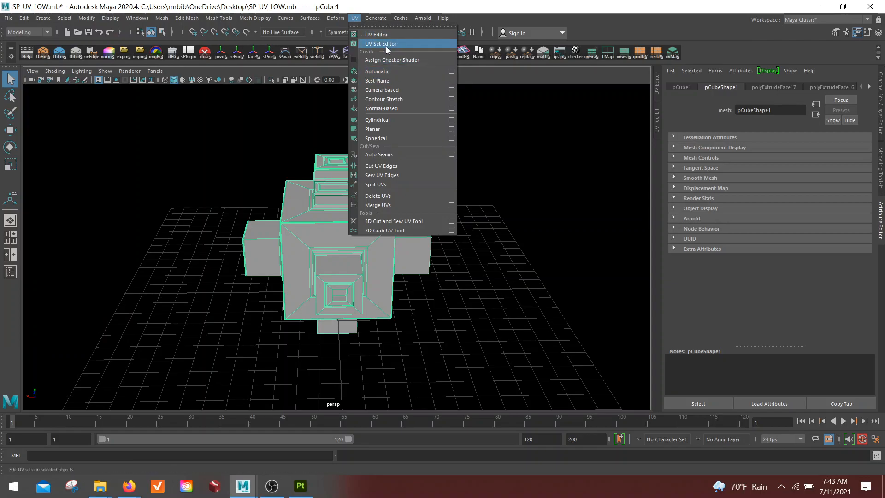
left_click(391, 71)
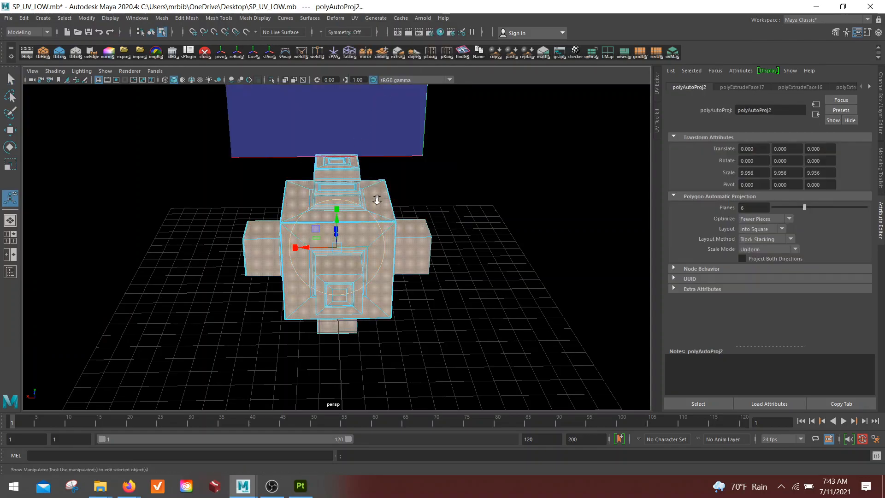
right_click_drag(378, 182, 632, 132)
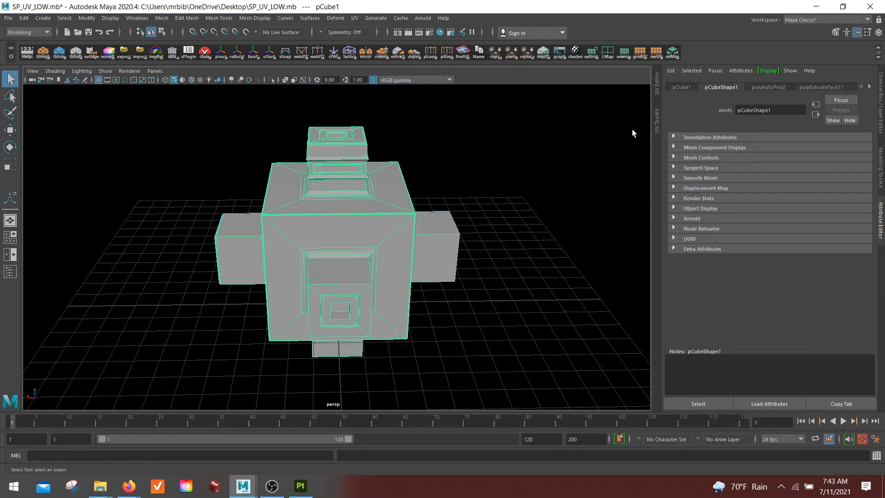
Reopen the UV Editor and UV Toolkit and repack all the new UV shells with Layout.
left_click(657, 84)
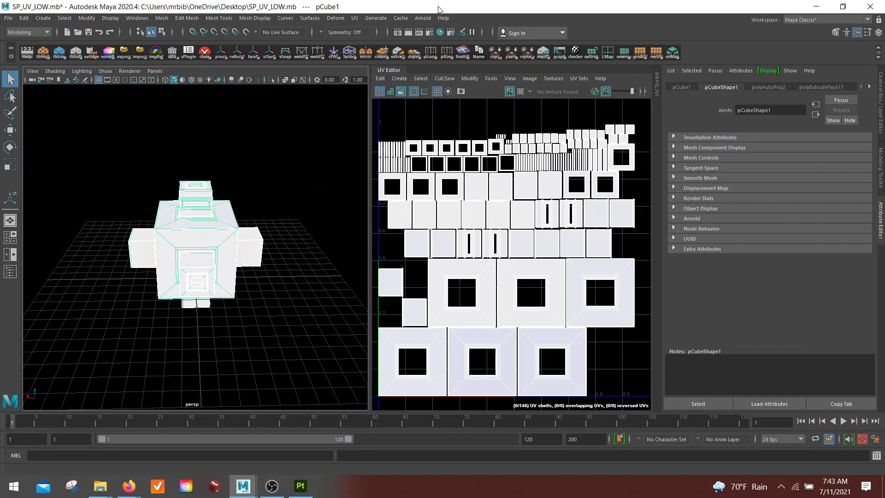
left_click(491, 78)
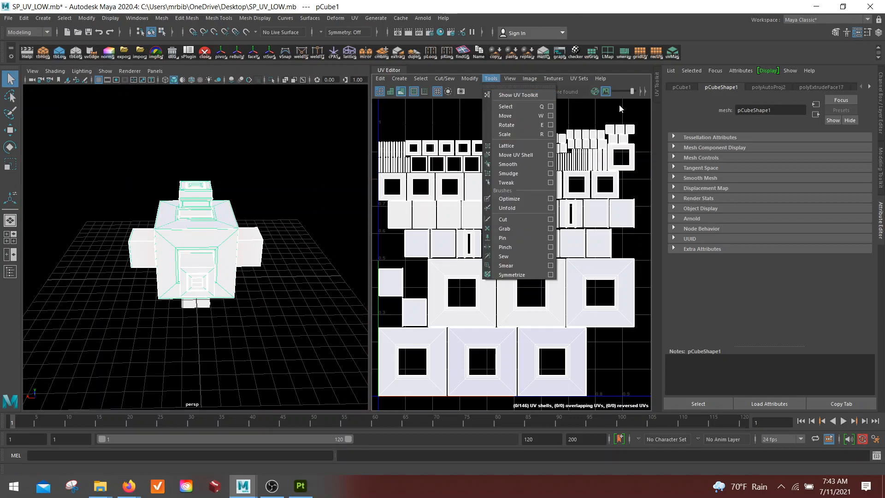
left_click(657, 85)
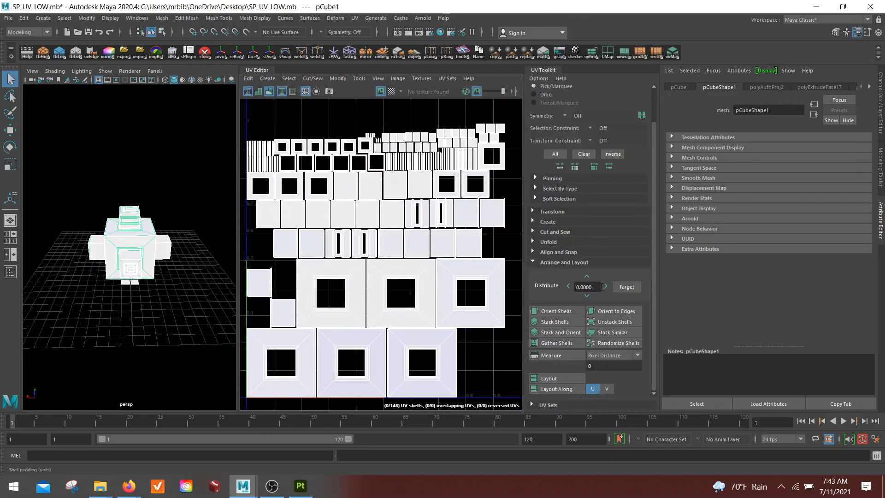
left_click(555, 379)
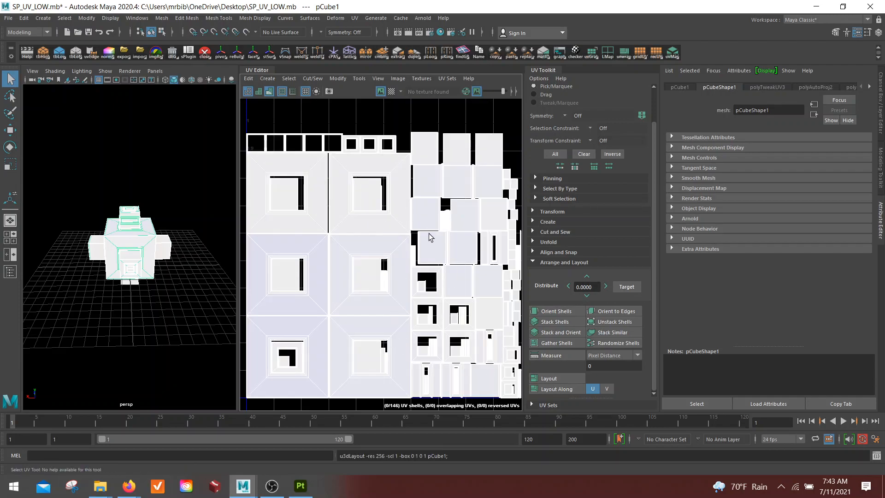
right_click_drag(134, 234, 172, 221)
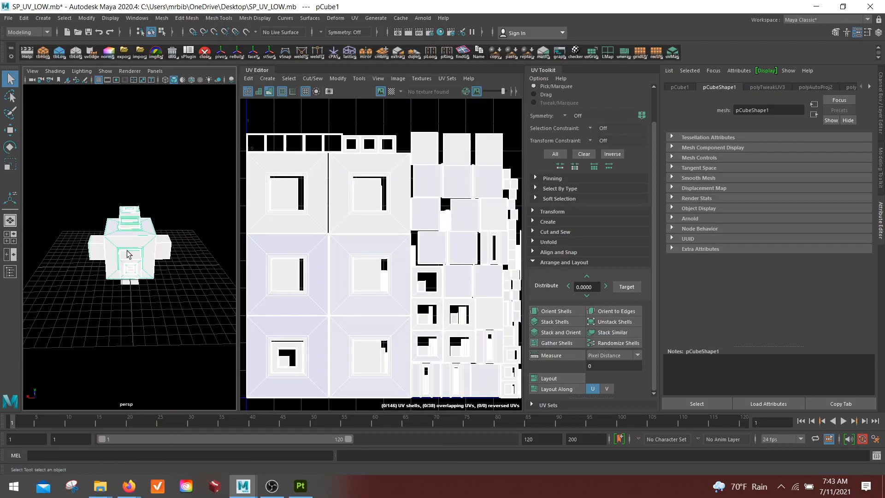
scroll(126, 250, "up", 5)
left_click_drag(158, 280, 154, 312, "alt")
left_click(10, 19)
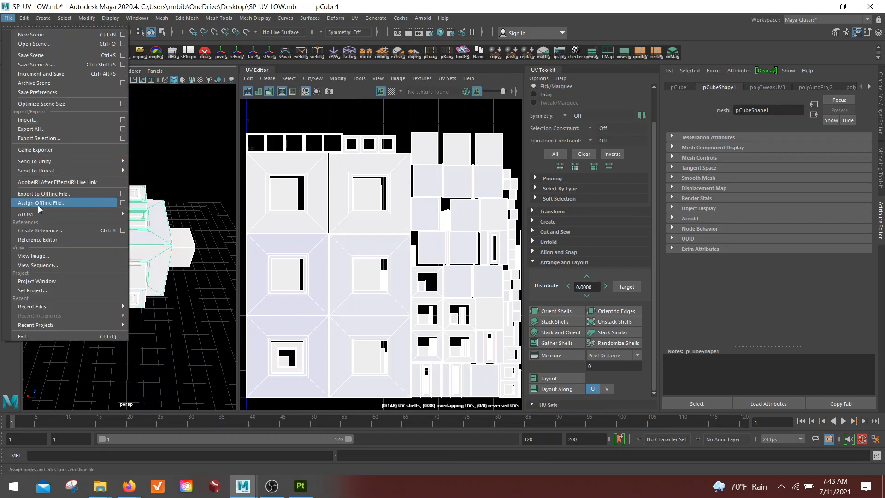
left_click(49, 138)
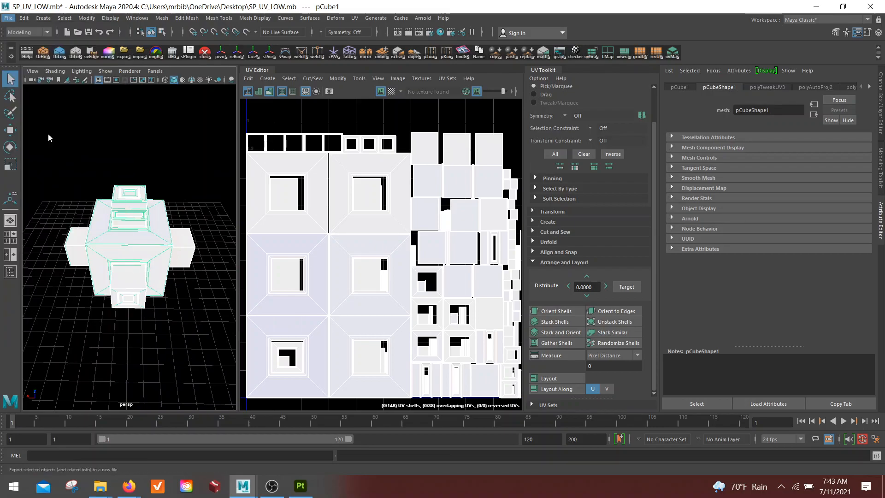
left_click(599, 101)
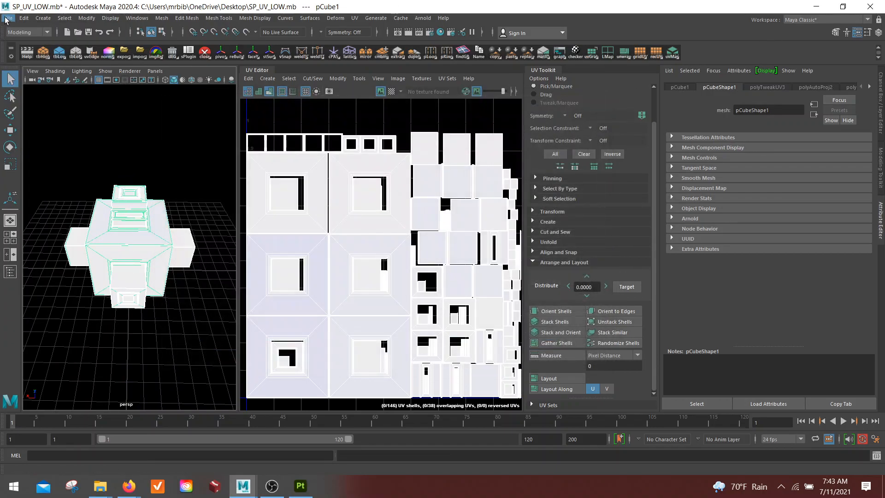
Save the detailed, UV-mapped cube scene under the new name SP_UV_hi.mb on the Desktop and reselect the cube.
left_click(8, 18)
left_click(49, 64)
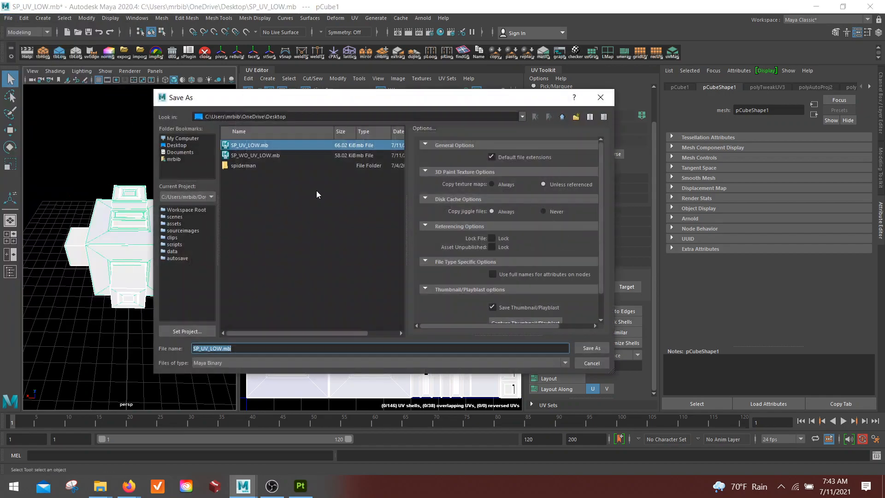
left_click(265, 155)
left_click(261, 349)
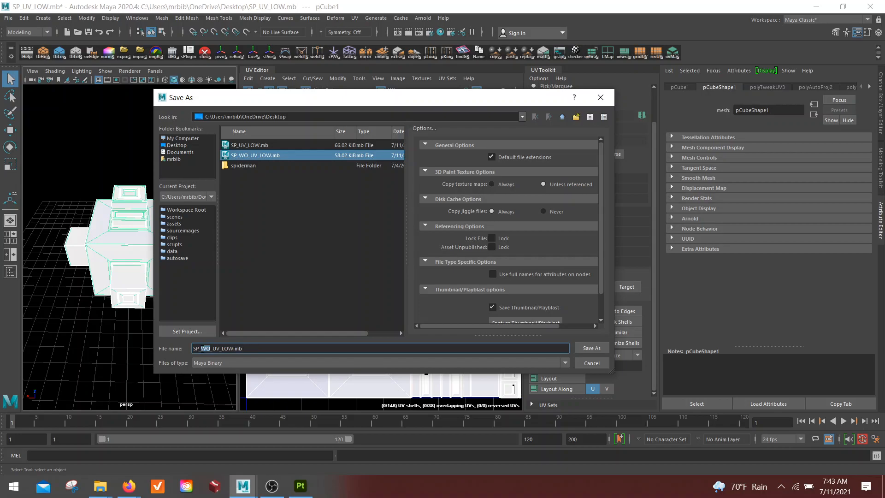
key("BackSpace")
key("BackSpace")
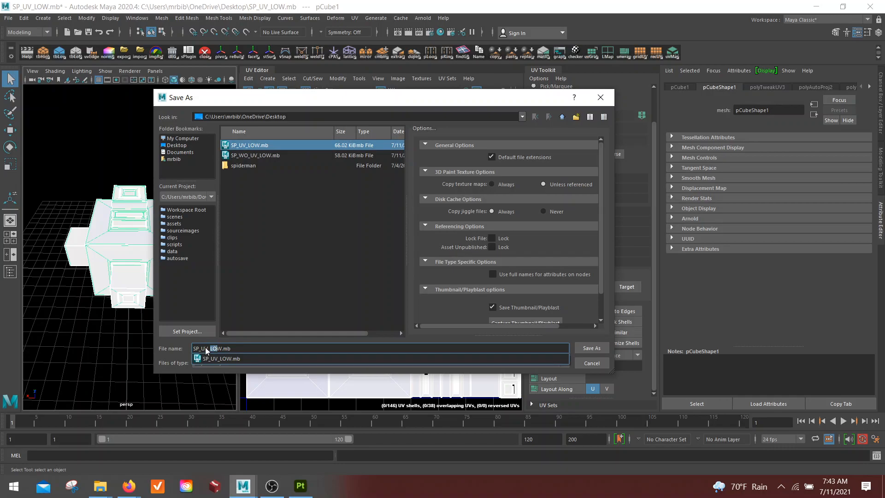
type("hi")
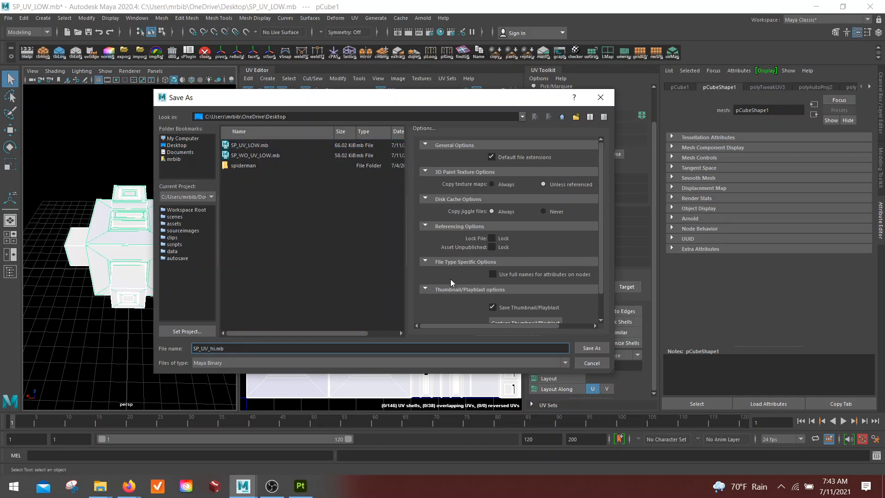
left_click(329, 281)
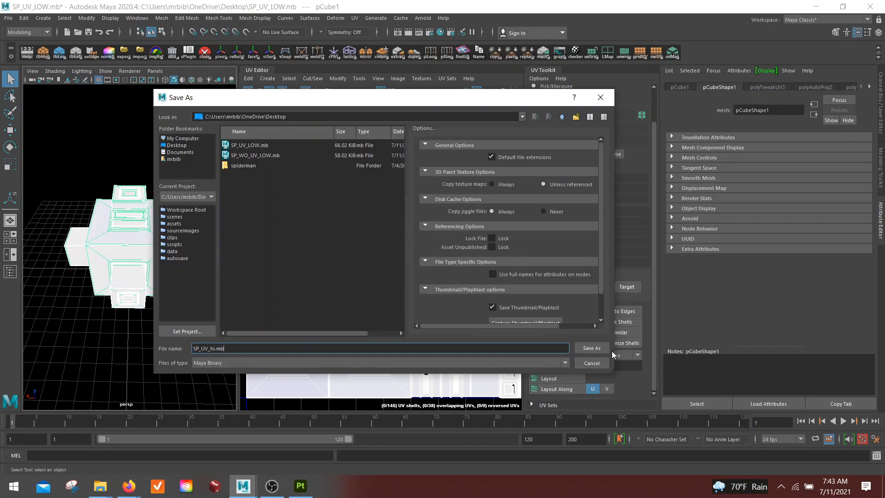
left_click(591, 348)
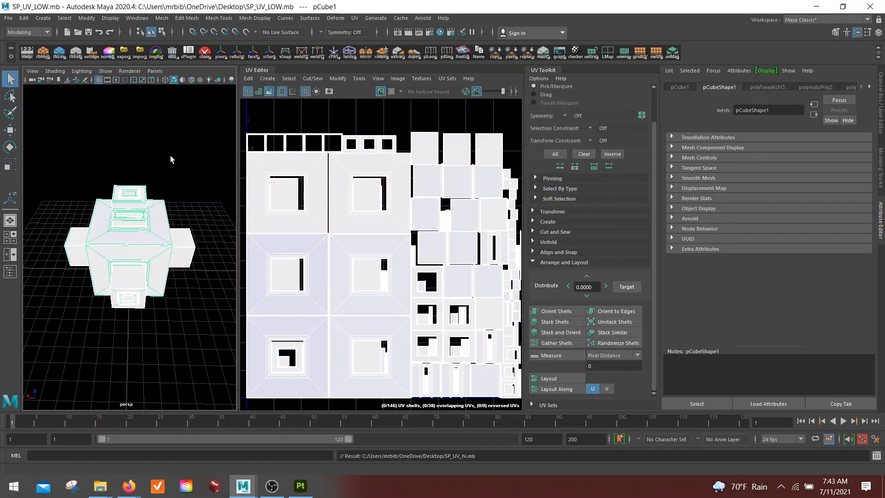
left_click(181, 179)
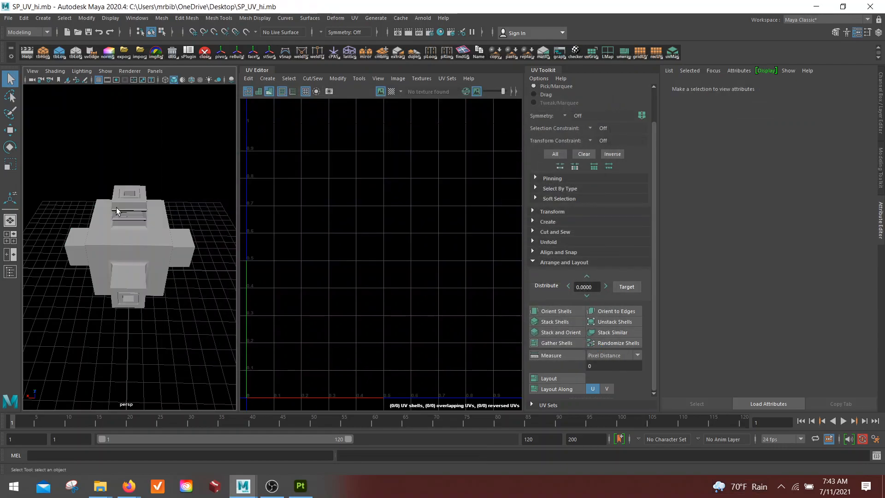
left_click(125, 197)
Switch to the Windows desktop, create a new folder with its default name and place it below the SP_UV_hi file.
key("super+d")
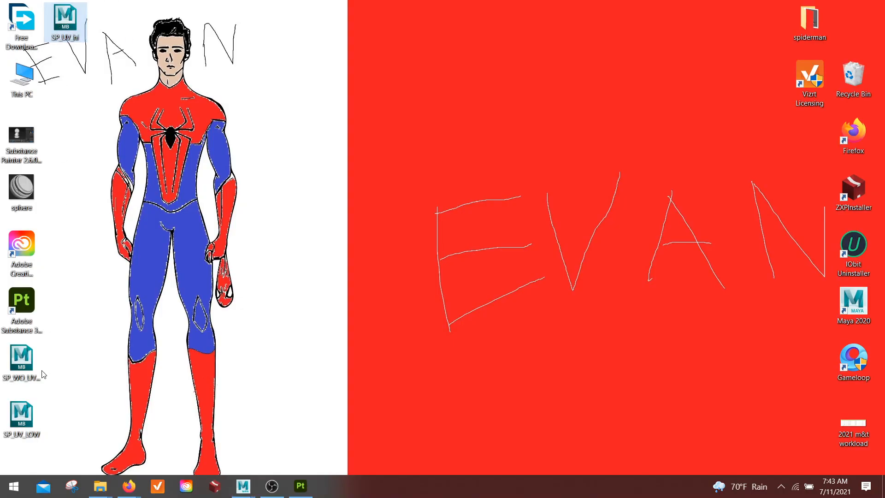
left_click(21, 359)
right_click(95, 226)
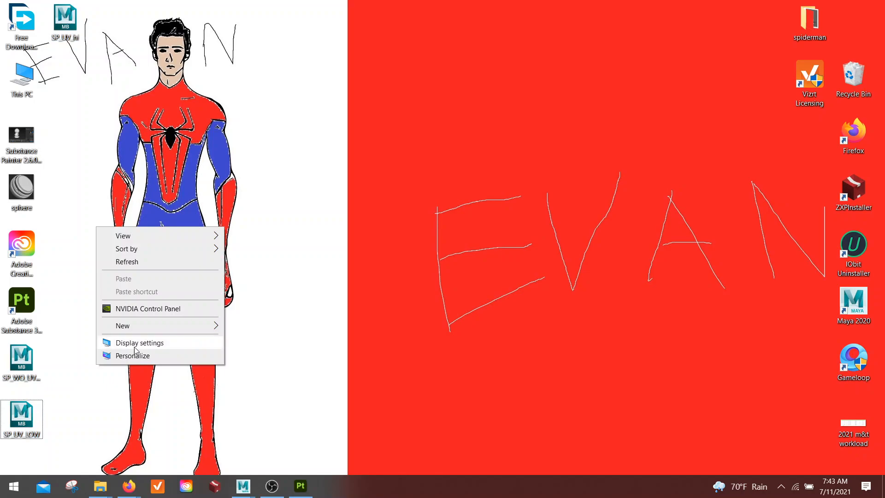
left_click(258, 326)
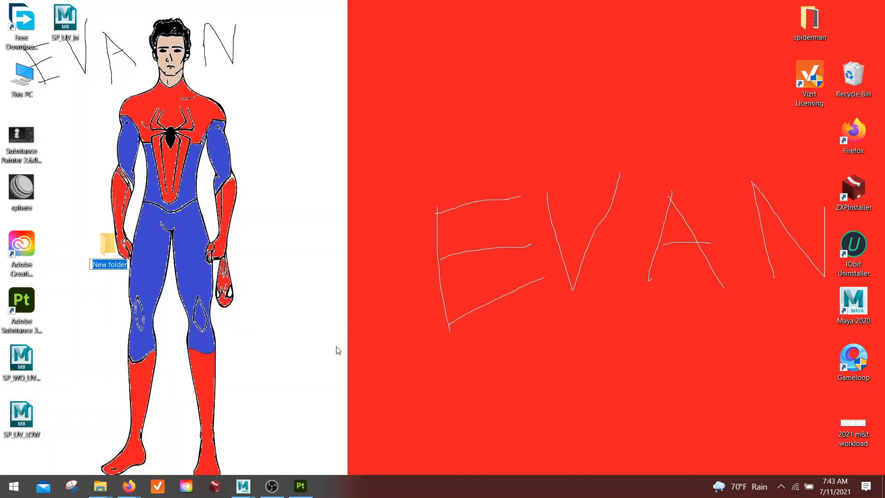
left_click_drag(109, 244, 68, 76)
Move the SP_UV_hi, SP_WO_UV_LOW and SP_UV_LOW scene files together into the new desktop folder.
left_click(66, 20)
left_click(22, 363, "ctrl")
left_click(20, 414, "ctrl")
left_click_drag(26, 364, 76, 91)
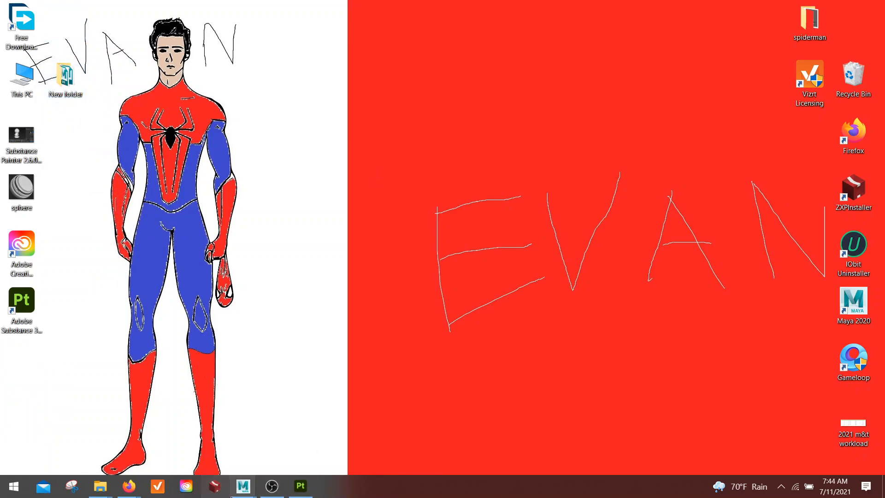
Switch back to Maya and start an Export Selection of the detailed cube with FBX export as the file type.
mouse_move(257, 481)
left_click(306, 442)
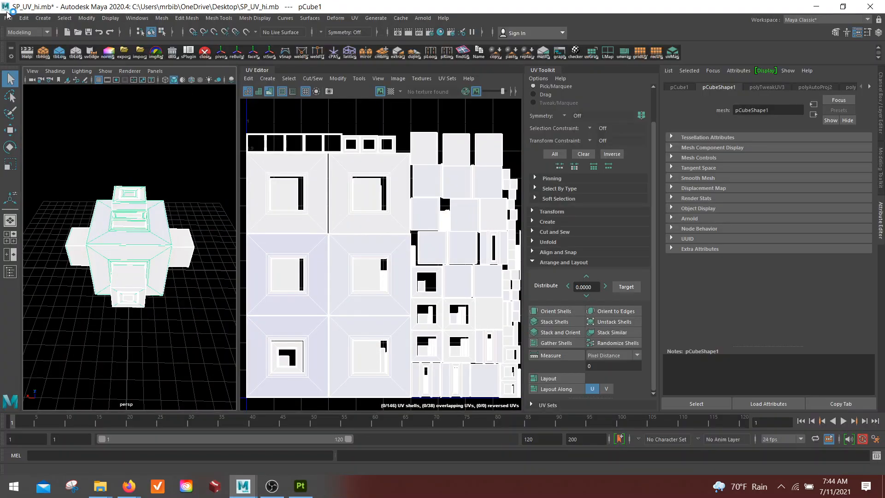
left_click(10, 18)
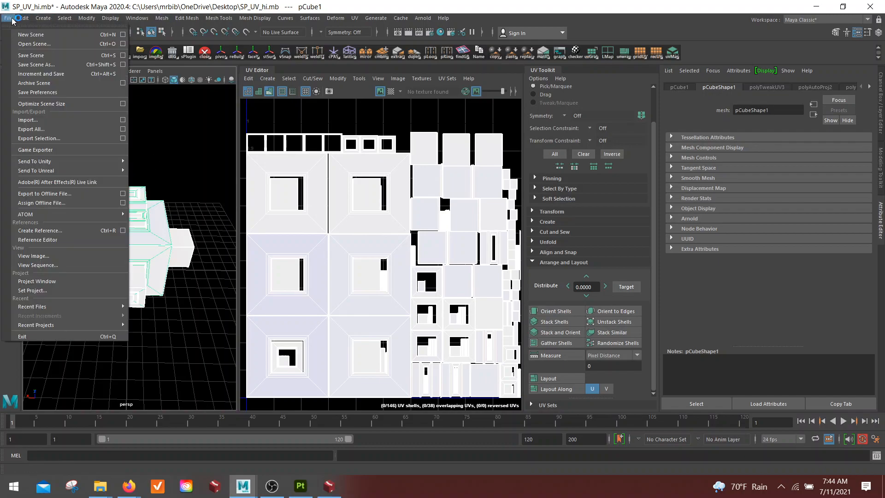
left_click(54, 139)
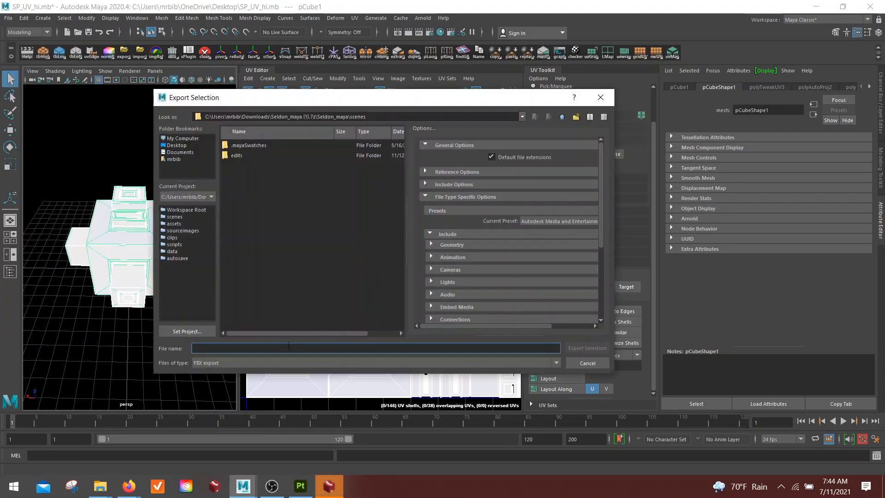
left_click(230, 363)
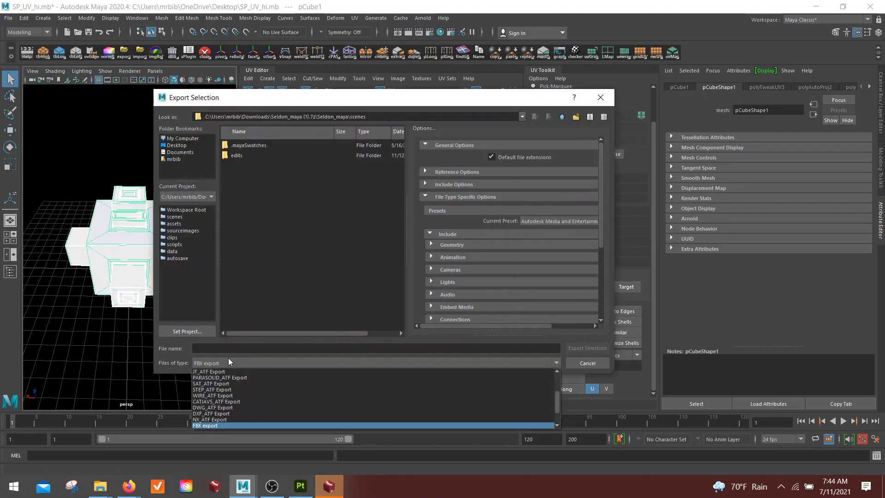
left_click(221, 361)
left_click(272, 189)
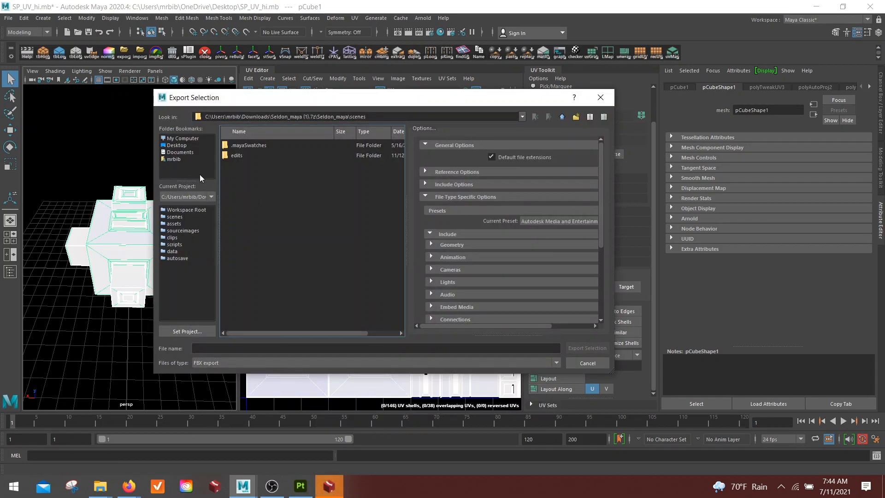
Export the selected cube as SP_UV_HI in the Desktop's New folder.
left_click(183, 138)
left_click(178, 145)
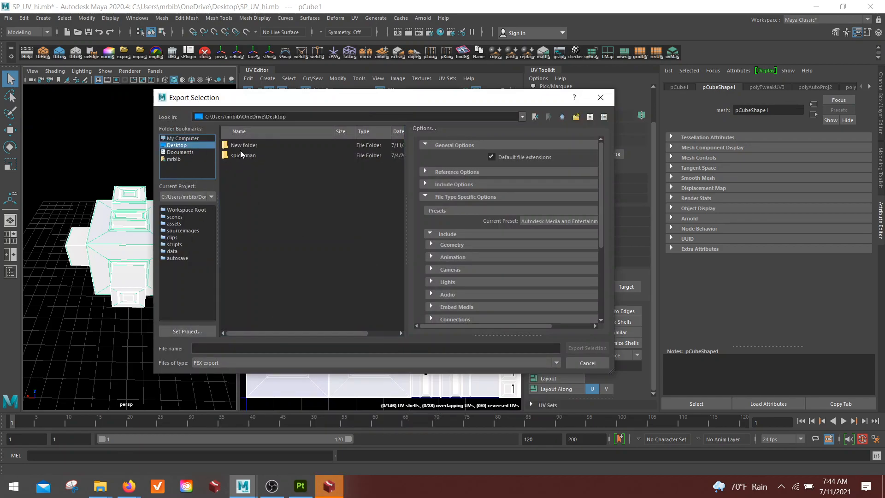
double_click(241, 146)
left_click(218, 347)
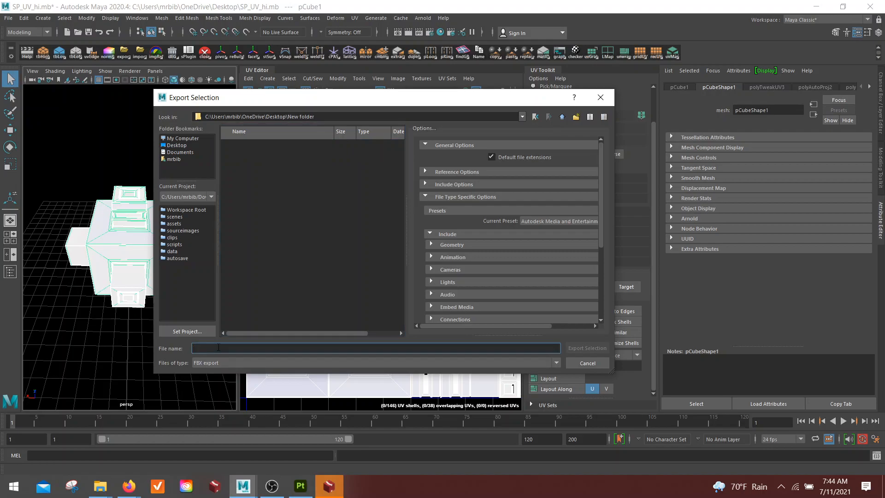
type("SP_UV_HI")
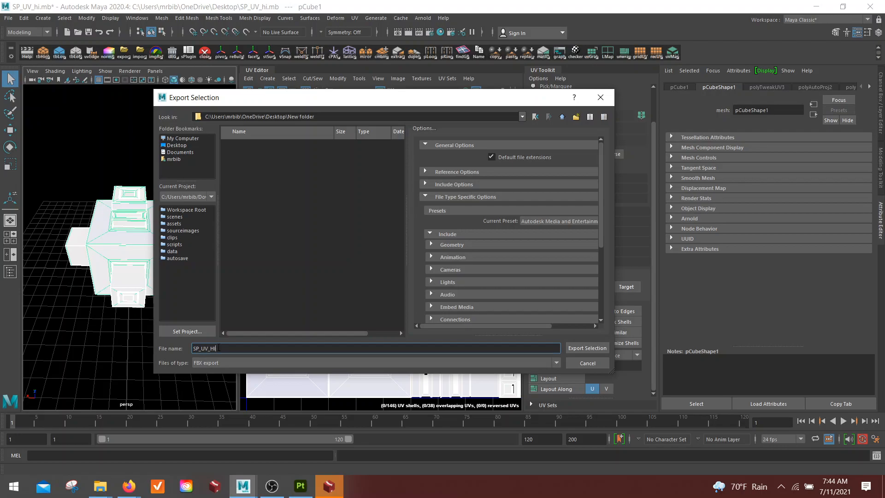
left_click(584, 348)
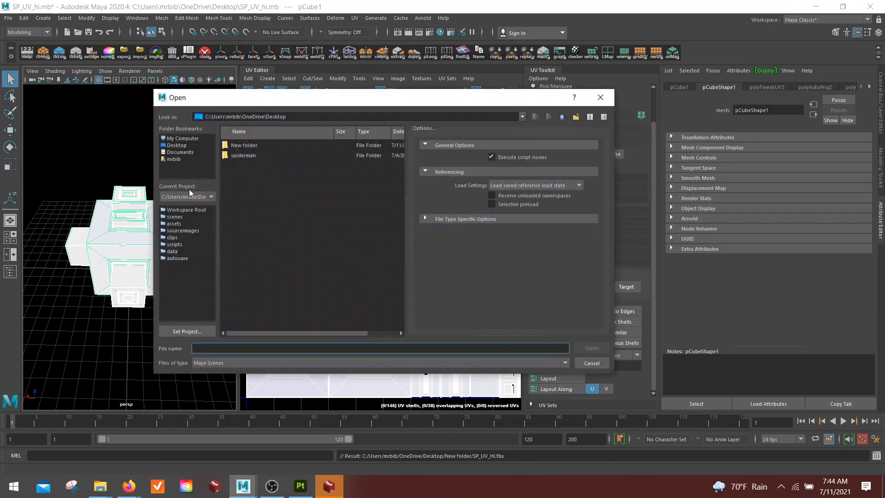
Open SP_UV_LOW.mb from the Desktop's New folder, discarding unsaved changes to the current scene.
double_click(247, 145)
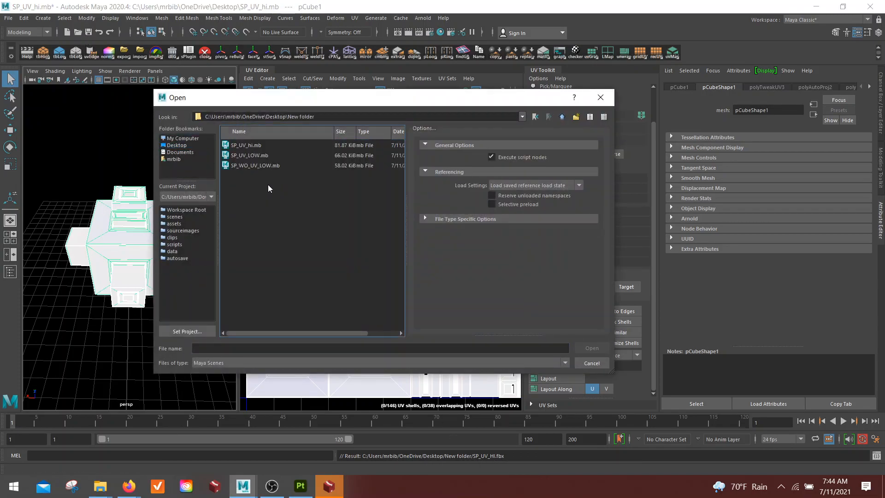
double_click(253, 156)
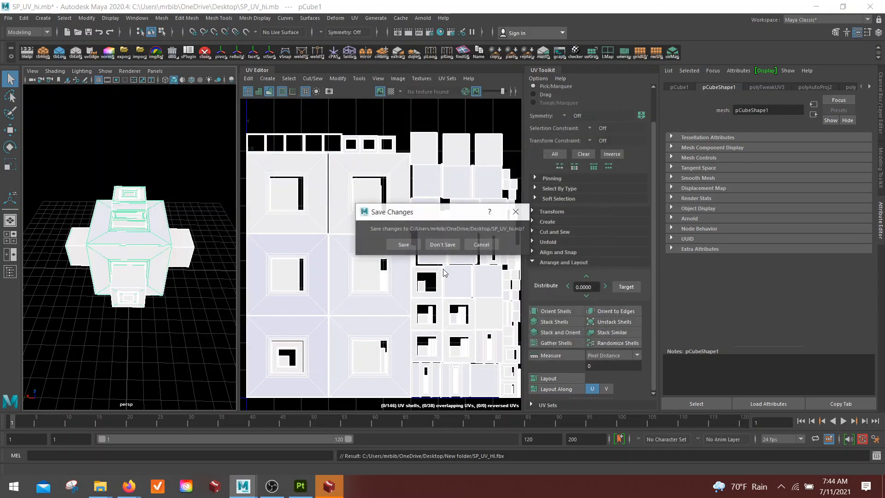
left_click(443, 246)
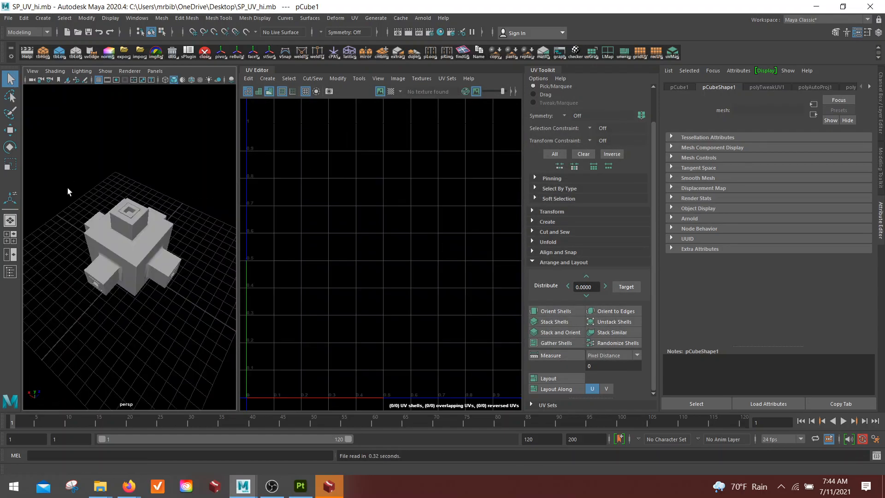
Select the low-poly cube and export it as SP_UV_LOW.fbx in the same folder as the first FBX.
left_click(166, 277)
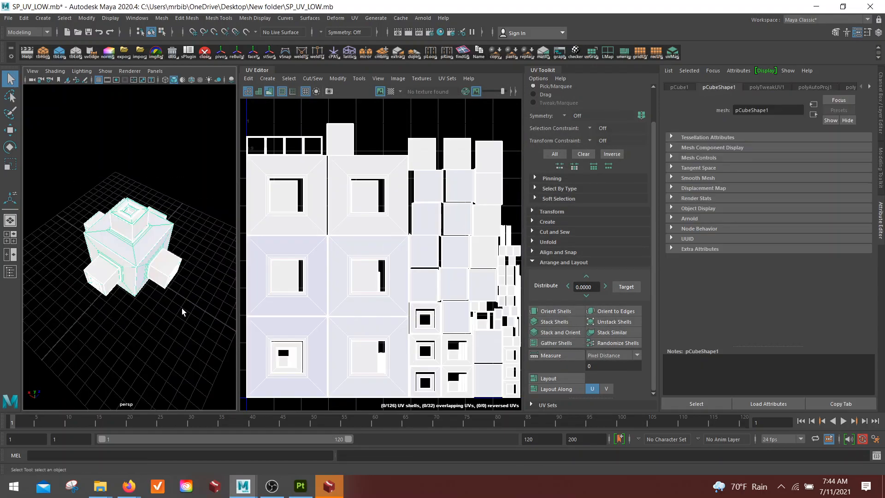
left_click(9, 18)
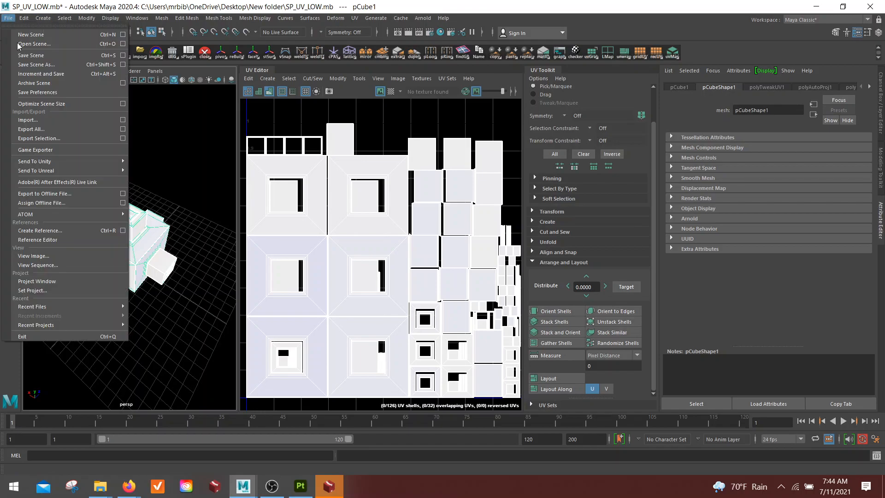
left_click(80, 140)
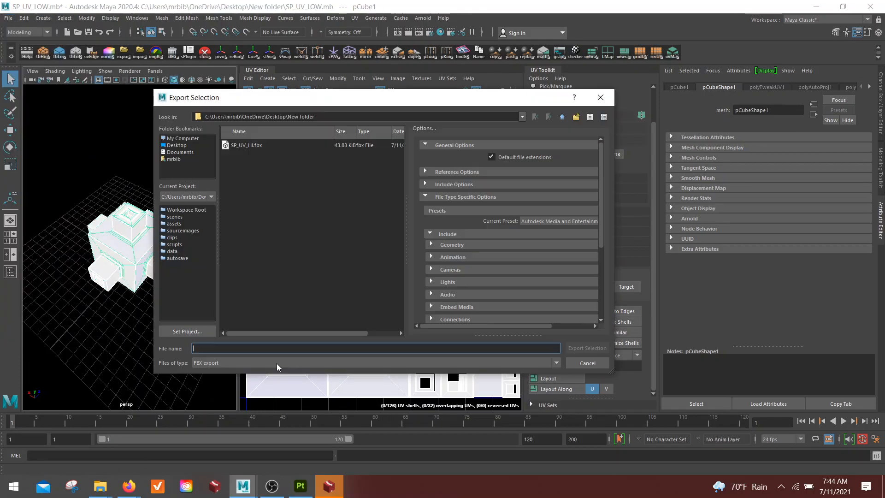
left_click(248, 145)
left_click(230, 346)
double_click(213, 348)
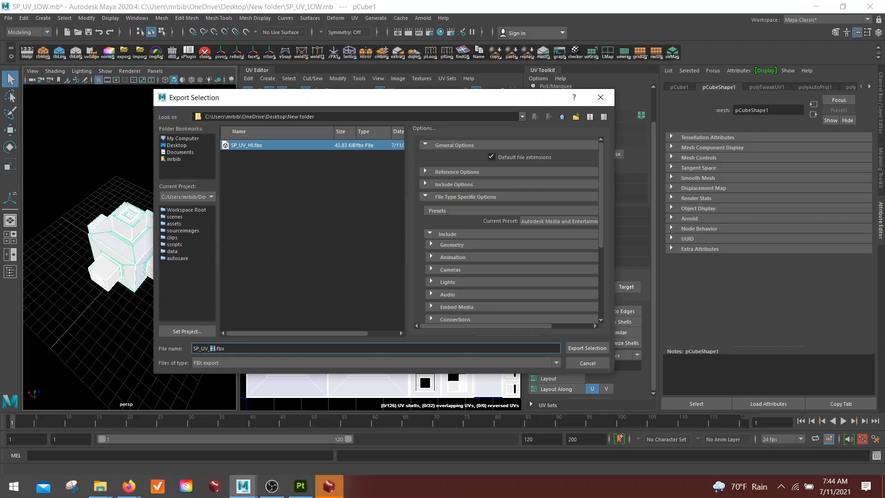
type("LOW")
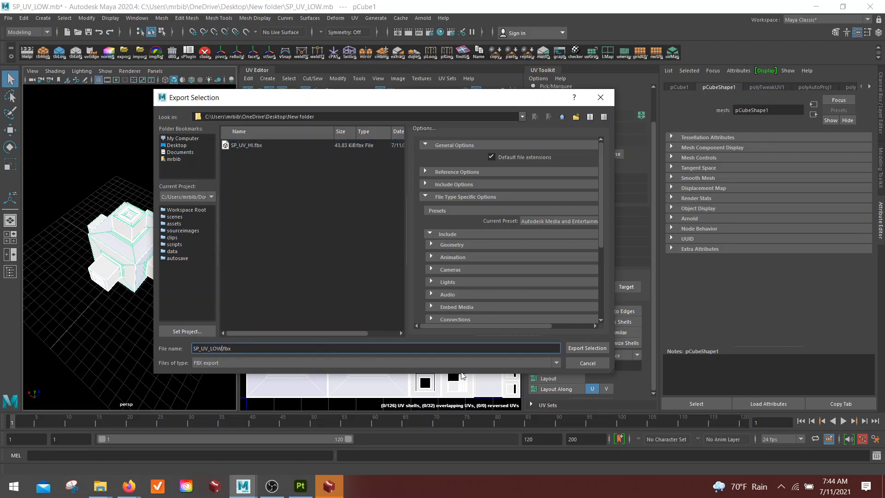
left_click(598, 348)
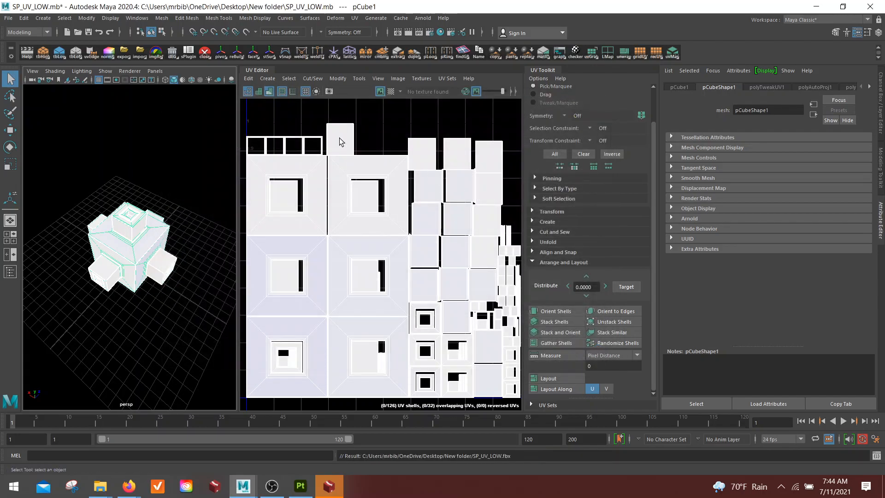
Open SP_WO_UV_LOW.mb from the New folder without saving changes to the current scene.
left_click(77, 33)
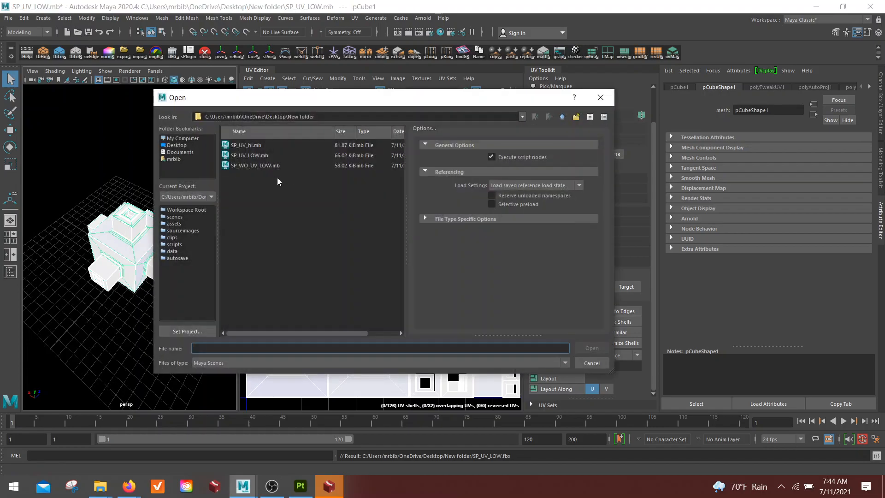
left_click(257, 165)
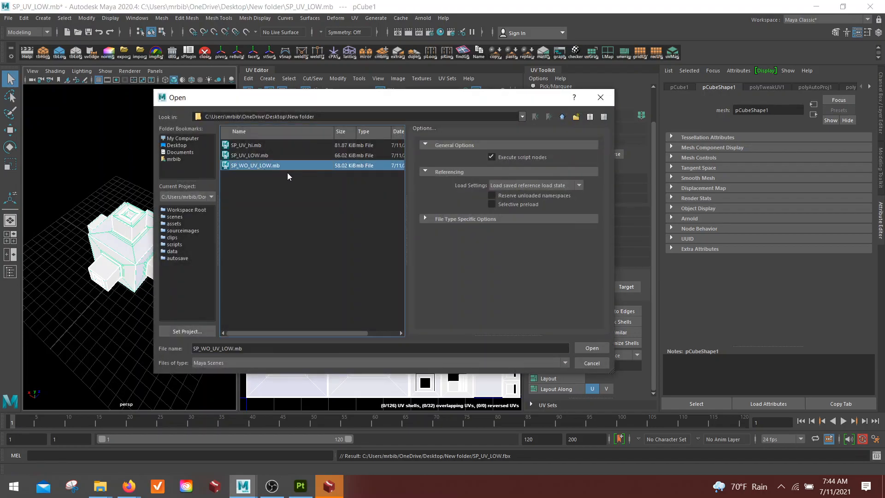
double_click(252, 166)
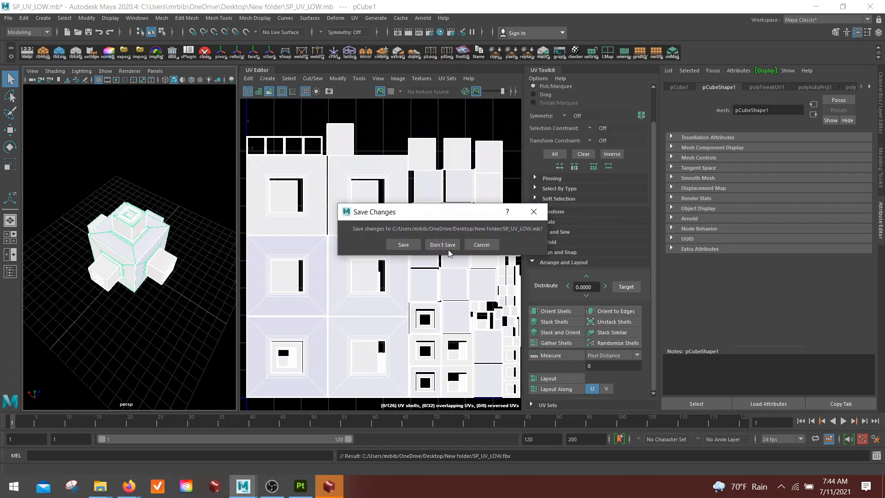
left_click(442, 247)
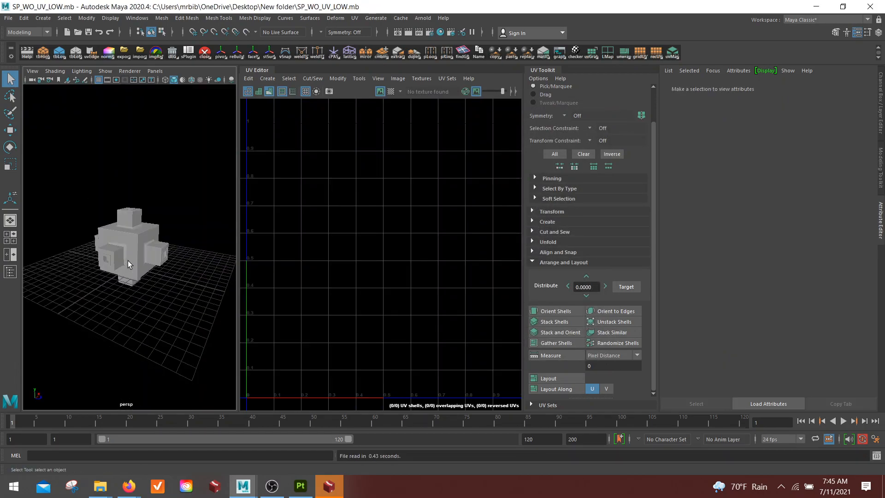
Select the low-poly cube and export it as SP_WO_UV_LOW.fbx alongside the other FBX files in the New folder.
left_click(128, 263)
key("f")
left_click_drag(132, 264, 142, 296, "alt")
key("w")
scroll(118, 150, "down", 8)
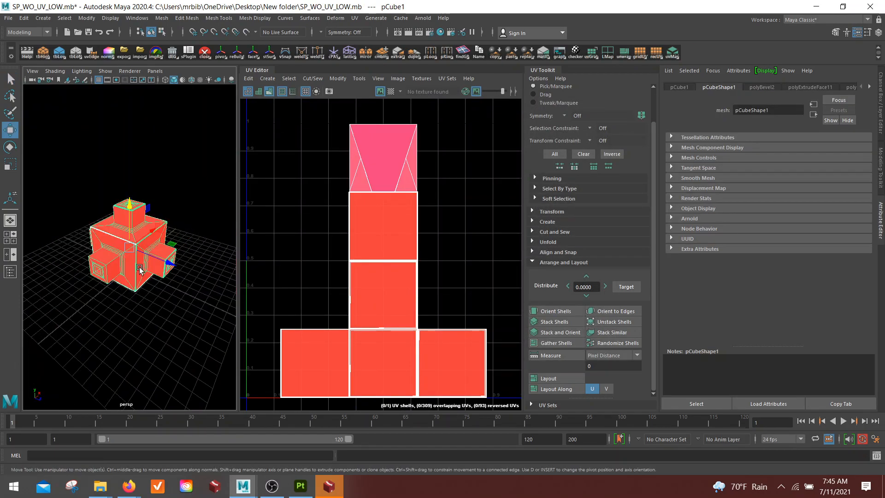
left_click(8, 18)
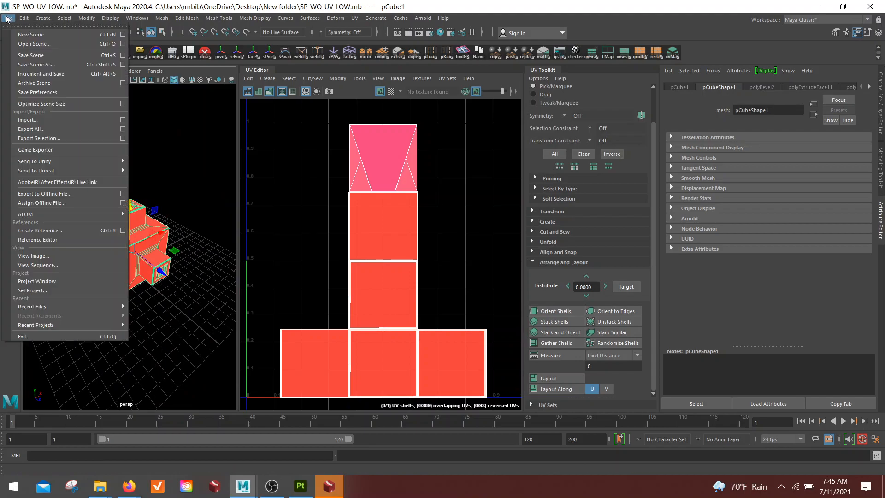
left_click(60, 138)
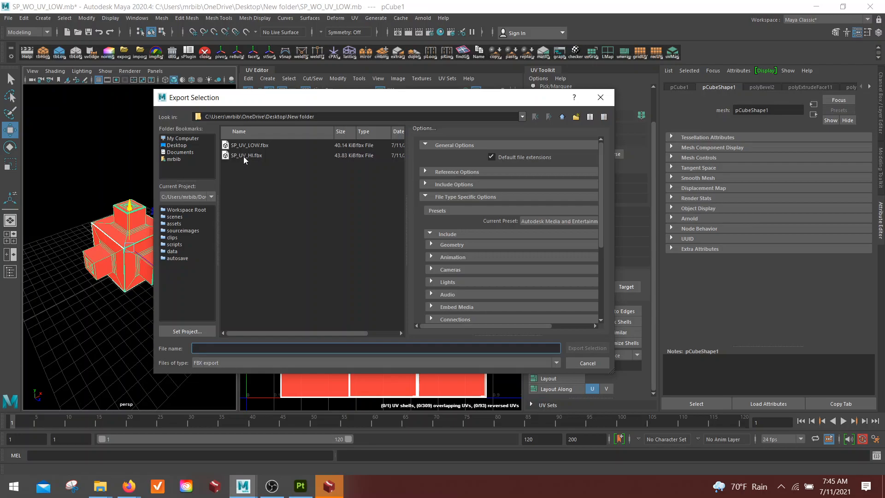
left_click(244, 156)
left_click(201, 349)
type("WO_UV_LOW.fbx")
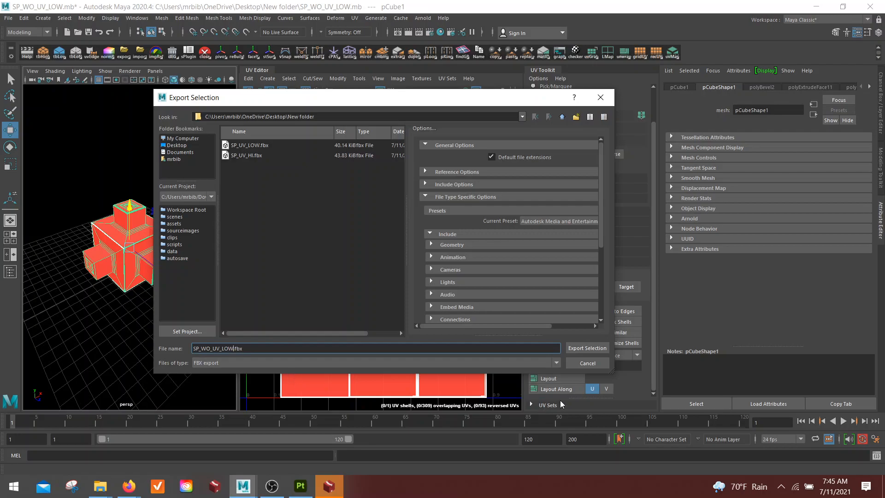
left_click(585, 349)
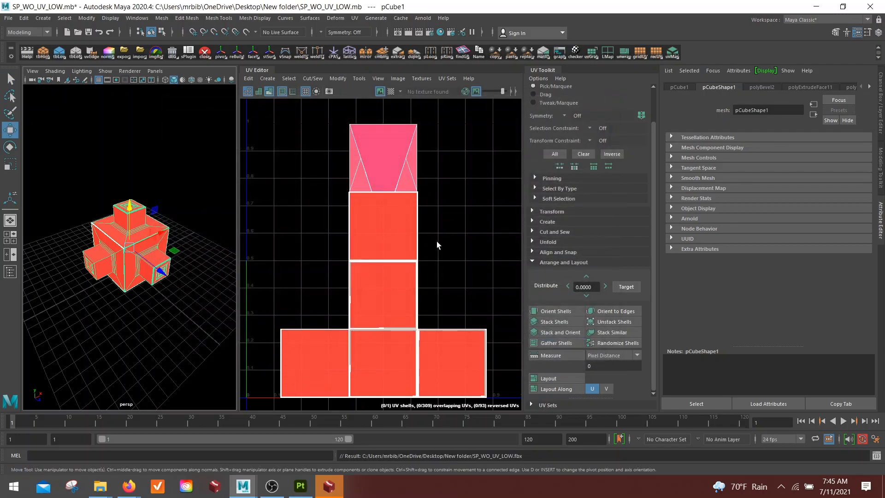
Examine the exported cube's geometry and UV shells, undoing any trial changes made in the UV Editor.
scroll(162, 268, "up", 10)
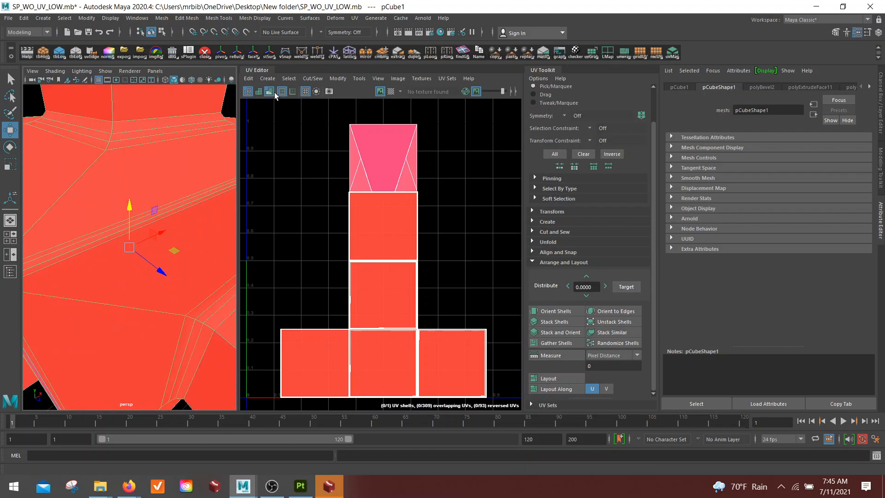
scroll(83, 191, "down", 10)
scroll(129, 279, "up", 10)
left_click_drag(146, 267, 165, 260, "alt")
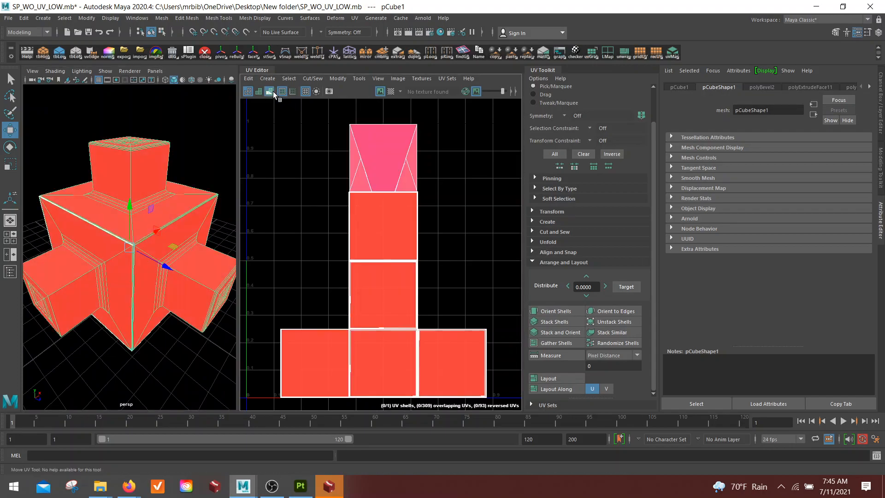
right_click_drag(375, 202, 401, 184)
left_click_drag(401, 184, 353, 236)
right_click_drag(388, 151, 428, 152)
left_click(453, 208)
key("ctrl+z")
key("ctrl+z")
right_click_drag(147, 238, 187, 199)
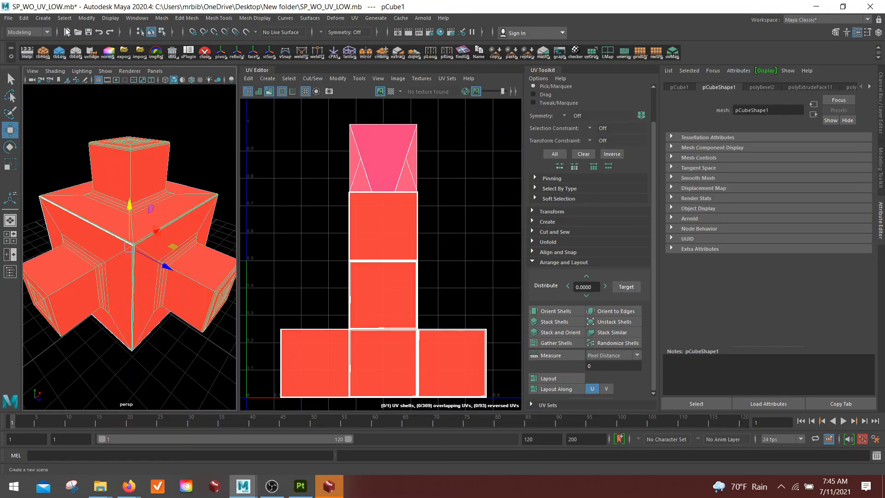
Start a new empty scene and close Maya, discarding unsaved changes both times.
left_click(66, 31)
left_click(440, 244)
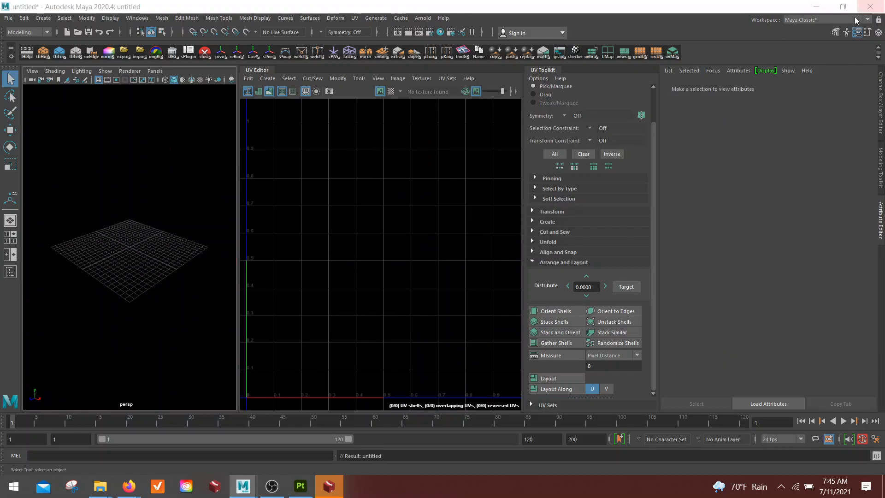
left_click(869, 7)
left_click(438, 244)
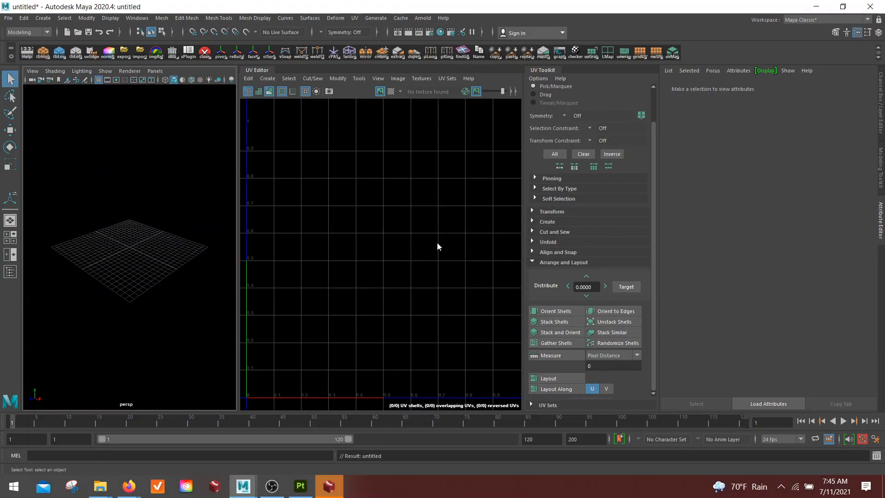
left_click(573, 143)
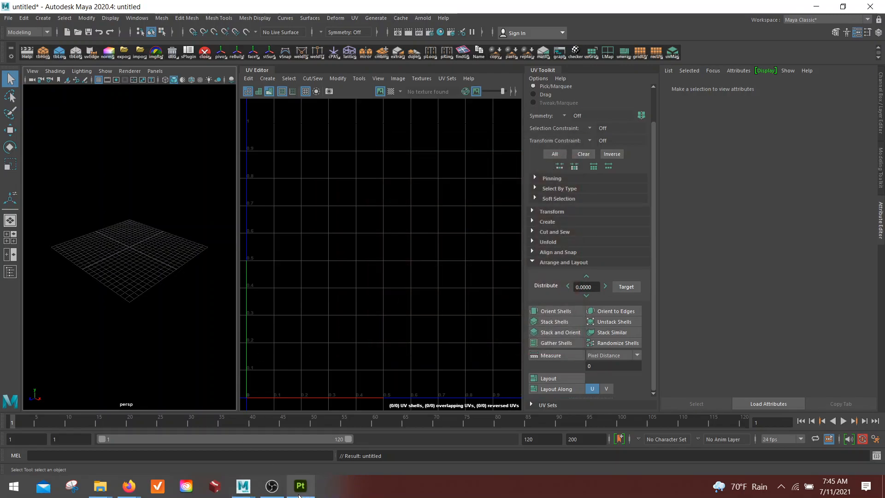
Switch to Adobe Substance 3D Painter.
left_click(307, 488)
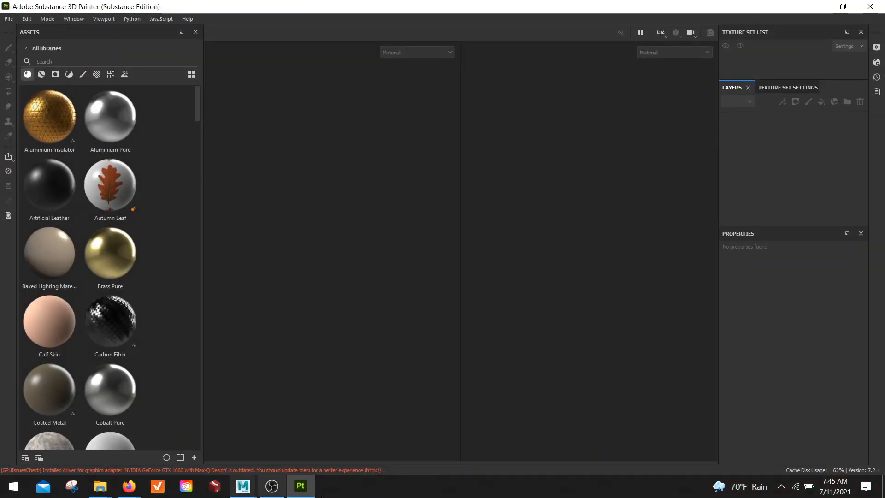
left_click(433, 496)
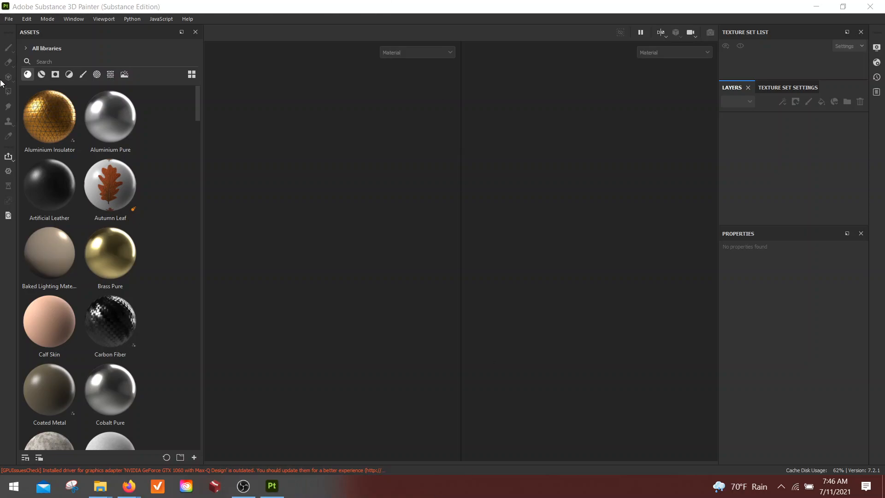
left_click(68, 30)
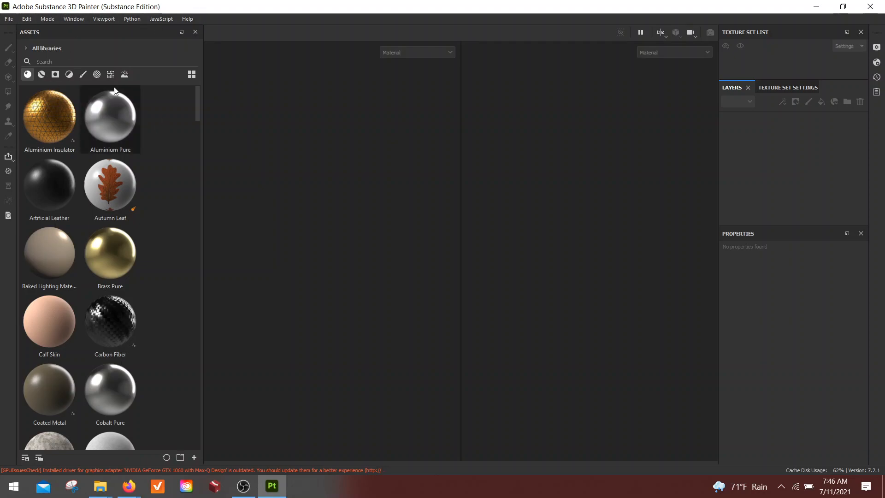
Browse the smart materials, smart masks, brushes and filters in the asset library.
left_click(41, 74)
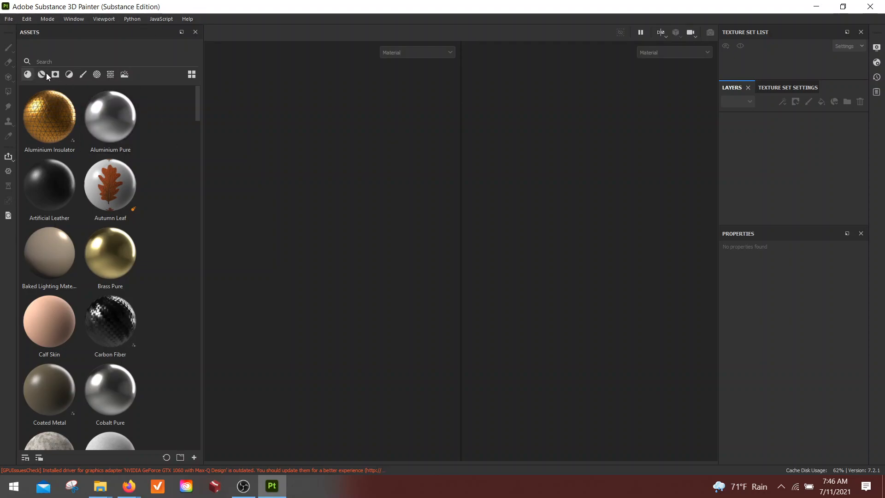
left_click(56, 74)
left_click(83, 74)
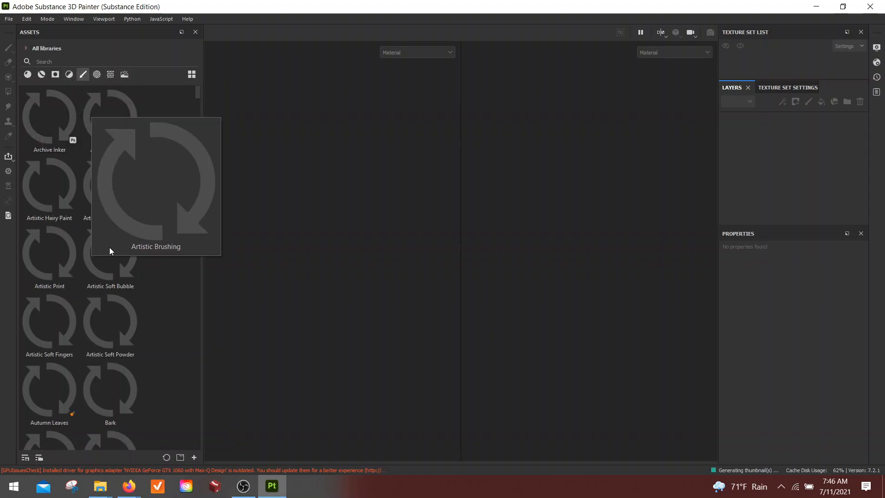
scroll(112, 300, "down", 15)
mouse_move(202, 149)
left_mouse_down()
mouse_move(196, 259)
mouse_move(198, 91)
mouse_move(167, 82)
left_mouse_up()
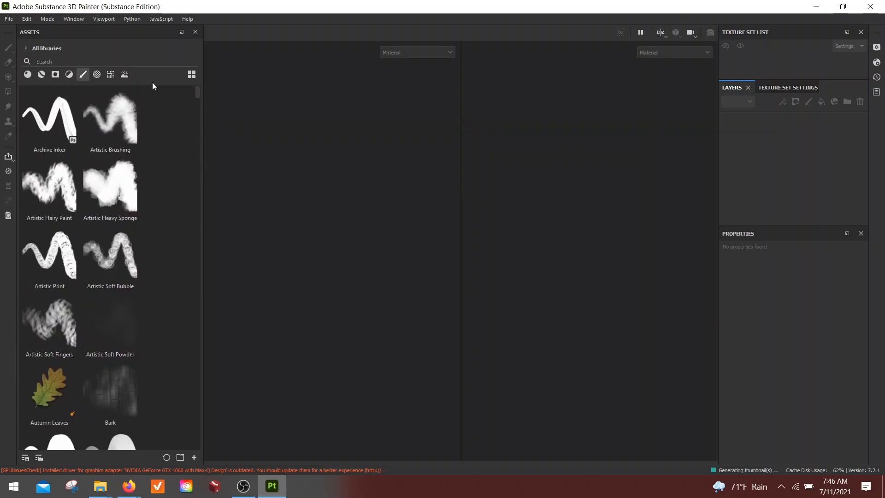
left_click(70, 74)
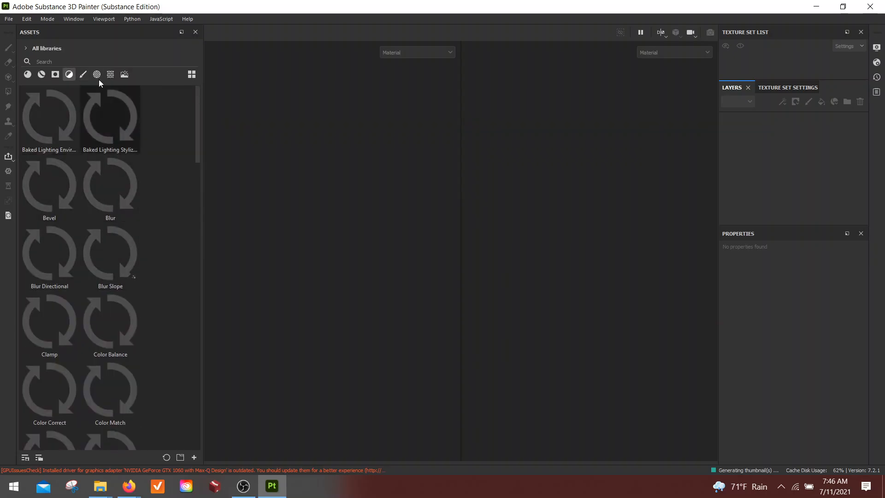
left_click_drag(195, 108, 211, 75)
Compare the base materials with the smart materials in the asset library.
left_click(42, 75)
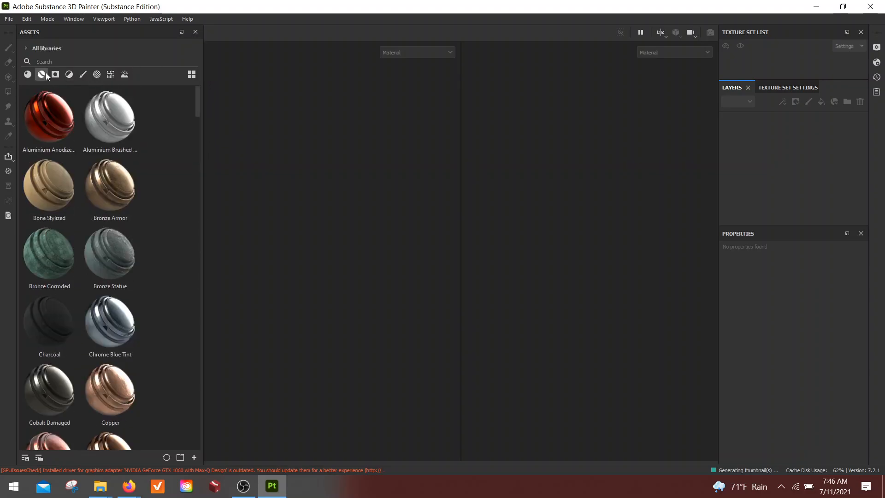
left_click(28, 75)
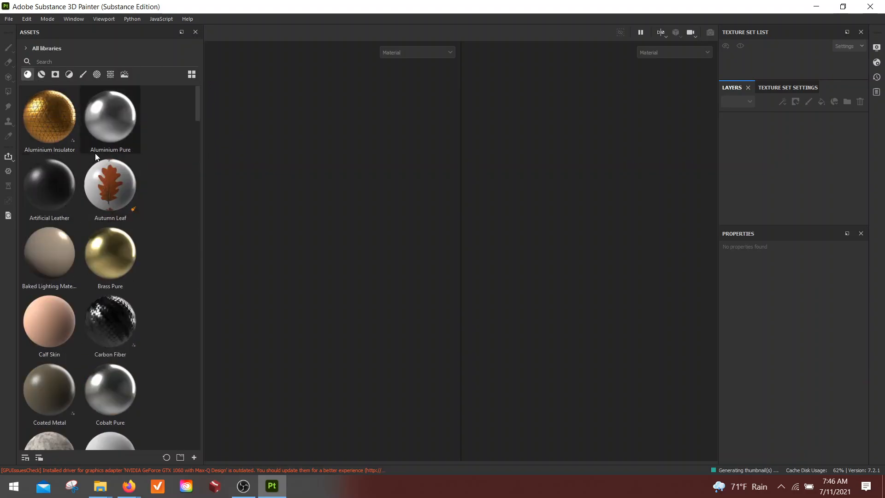
scroll(120, 155, "down", 10)
left_click_drag(198, 165, 219, 305)
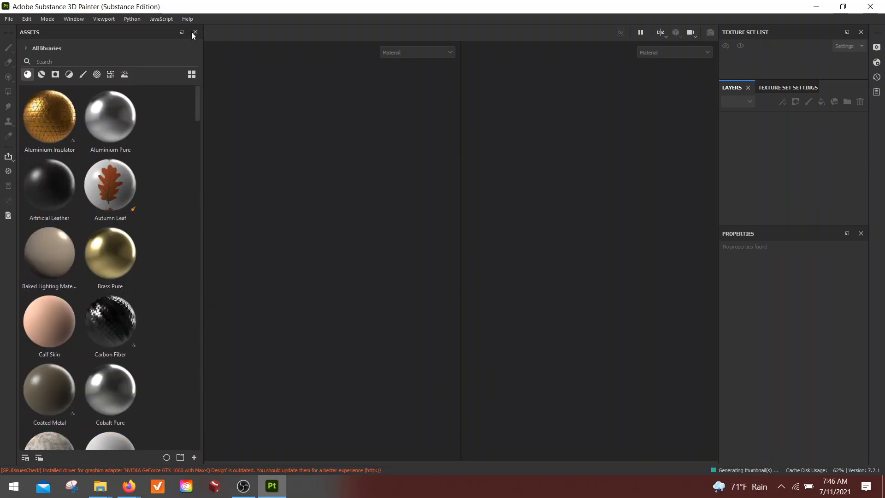
left_click(41, 74)
left_click_drag(198, 97, 189, 62)
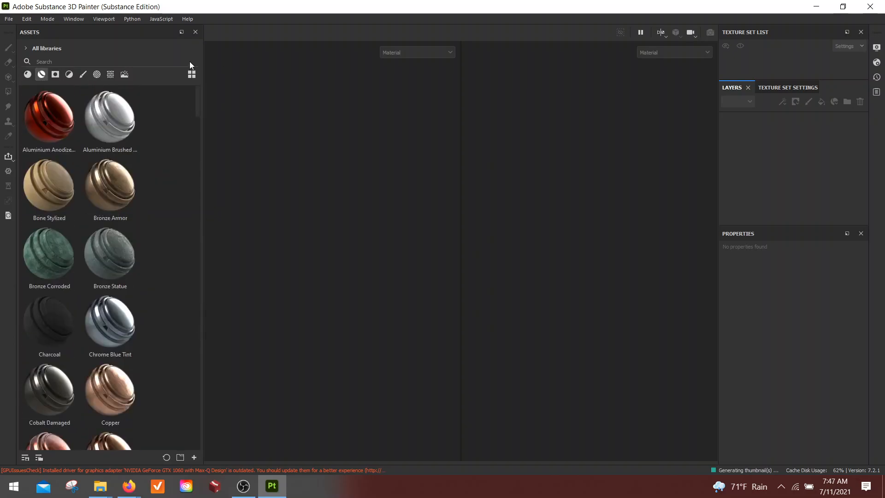
Look through the library's textures, alphas, environment maps and filters.
left_click(111, 74)
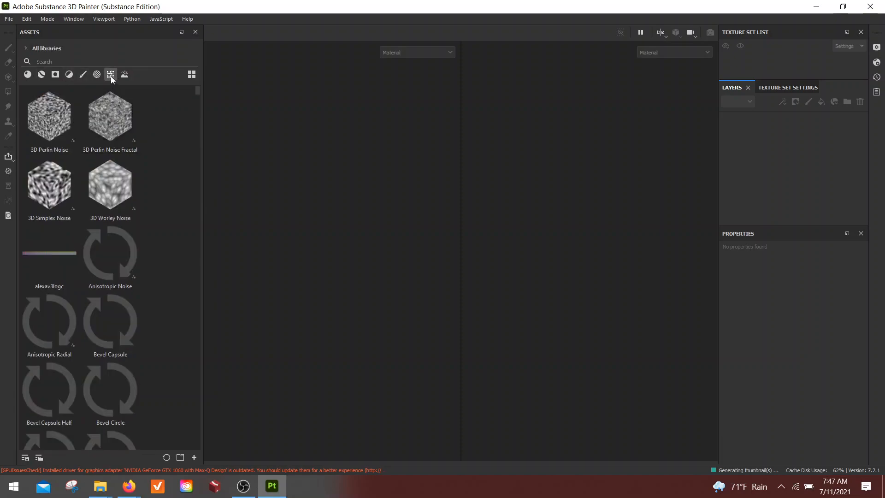
left_click(97, 74)
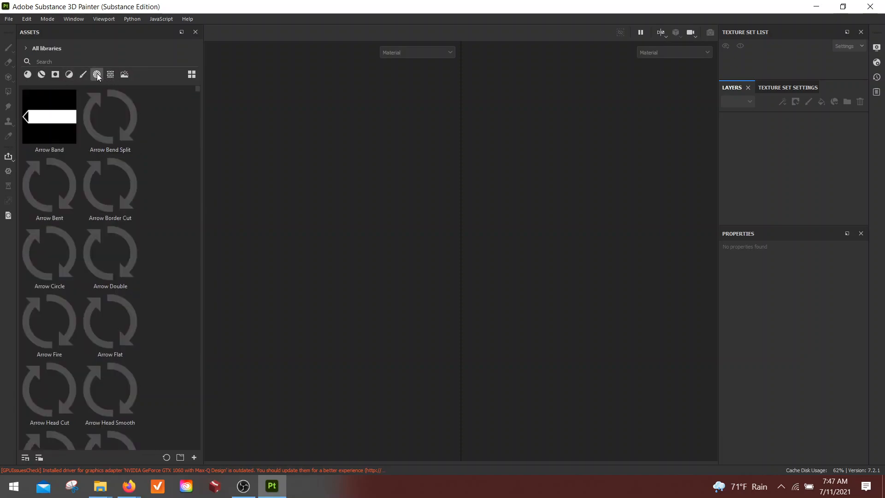
left_click(124, 74)
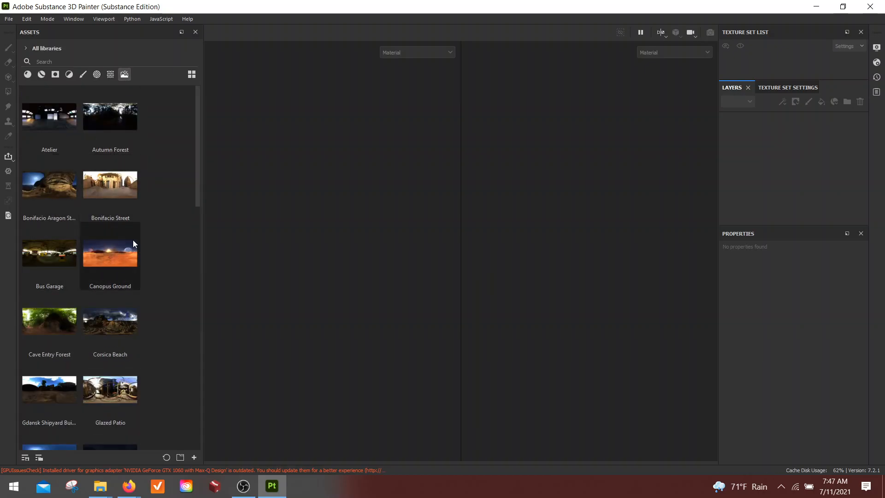
scroll(86, 250, "down", 15)
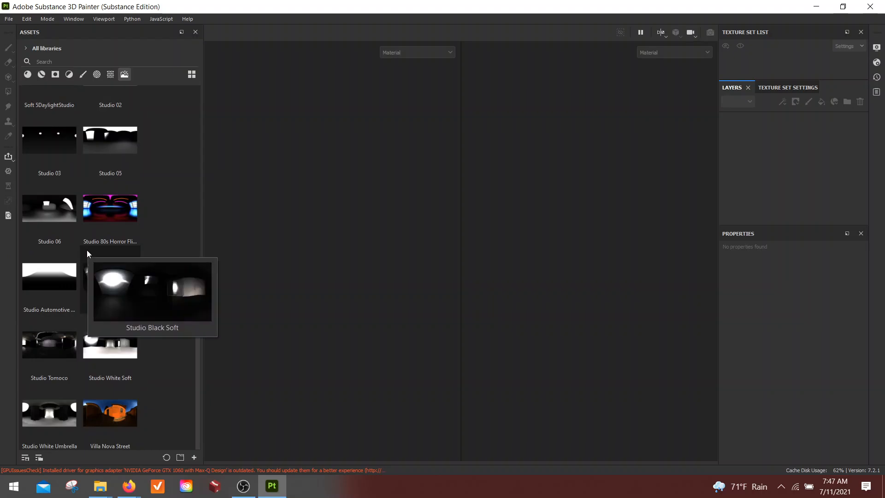
scroll(115, 246, "up", 15)
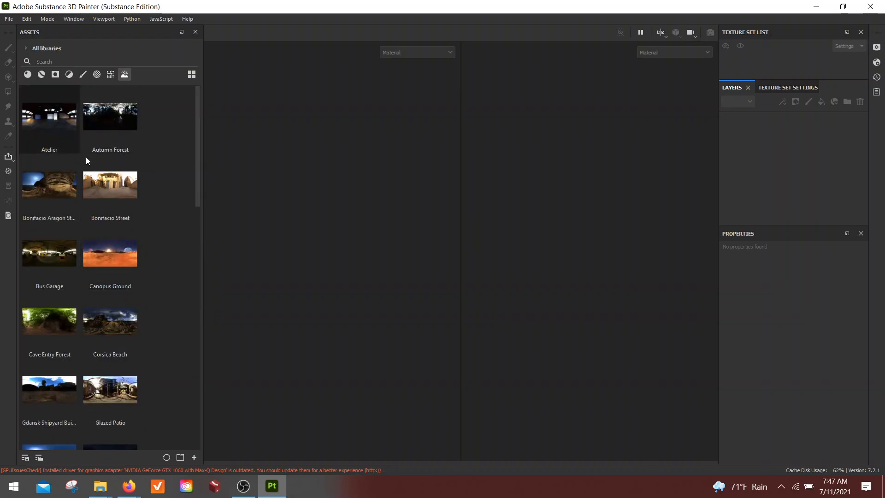
left_click(69, 75)
scroll(121, 269, "down", 15)
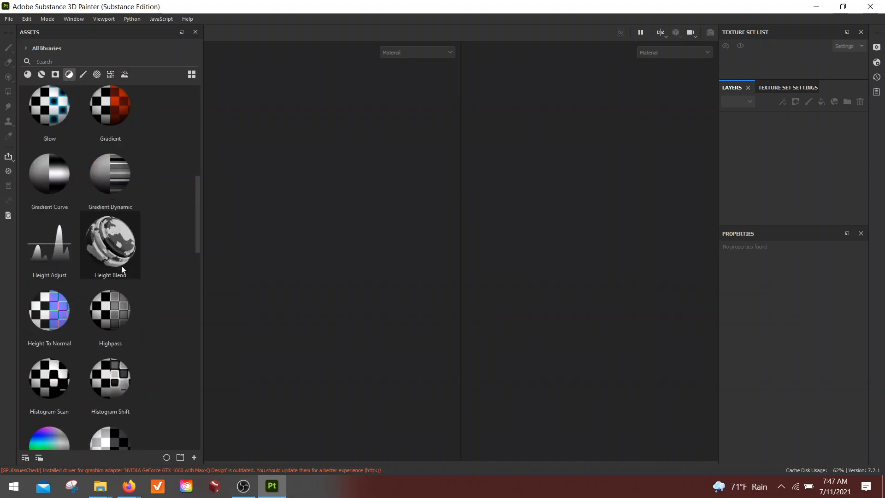
scroll(121, 267, "up", 15)
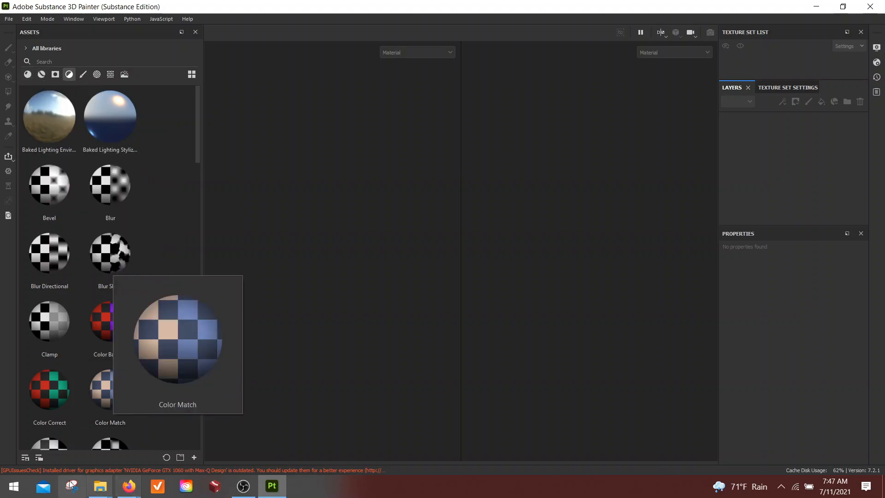
Show the saved searches and path filter for the assets, and expand the effects folder under Starter assets.
left_click(25, 457)
left_click(39, 458)
left_click(21, 284)
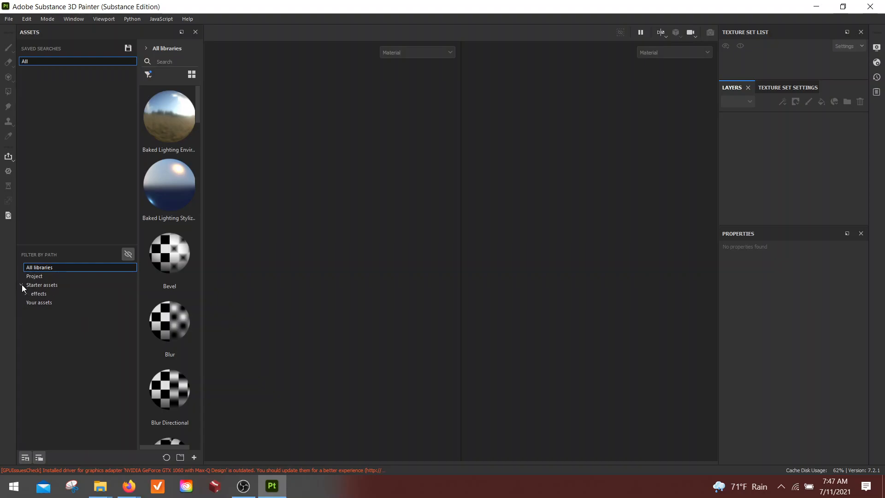
left_click(25, 293)
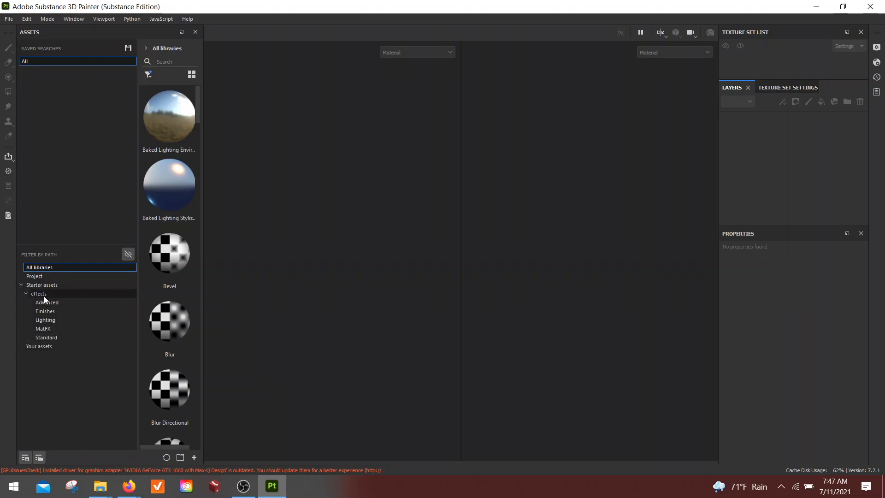
left_click(49, 270)
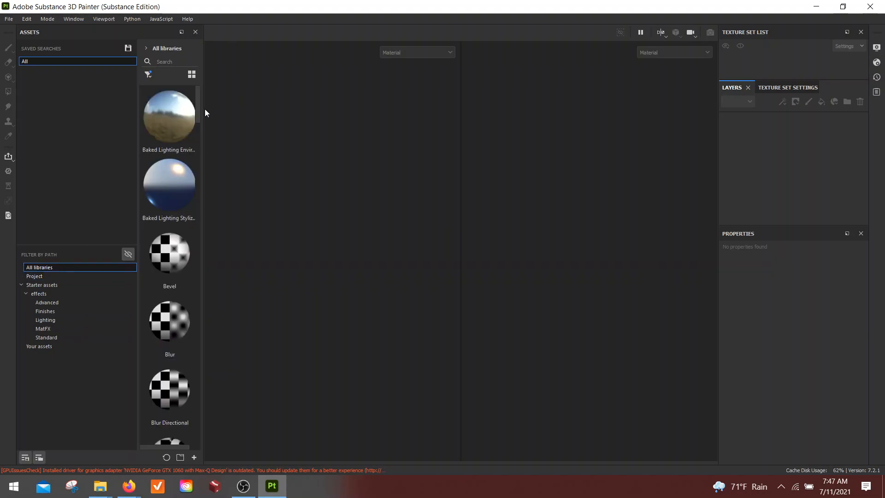
Widen the asset library and list the smart materials with their subcategories under Starter assets.
left_click_drag(207, 109, 413, 116)
left_click(162, 74)
left_click(25, 294)
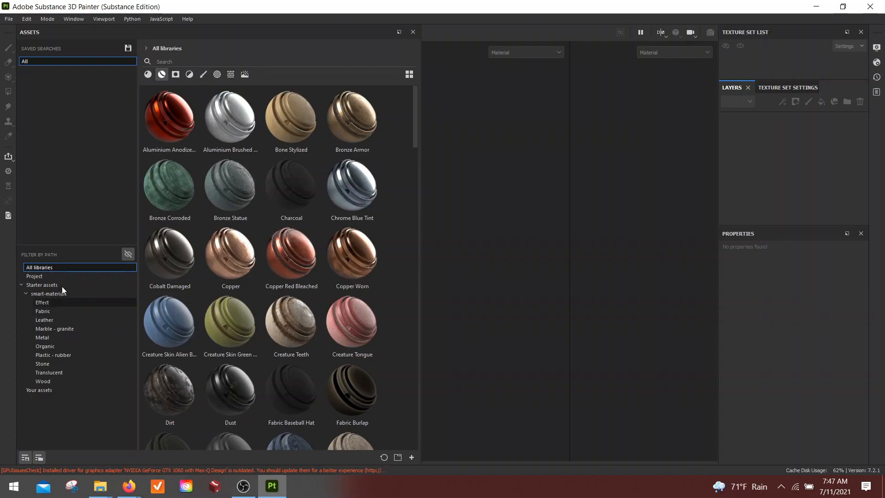
Switch the library to base materials and filter it by the Plastic folder under Starter assets.
left_click(148, 75)
left_click(26, 293)
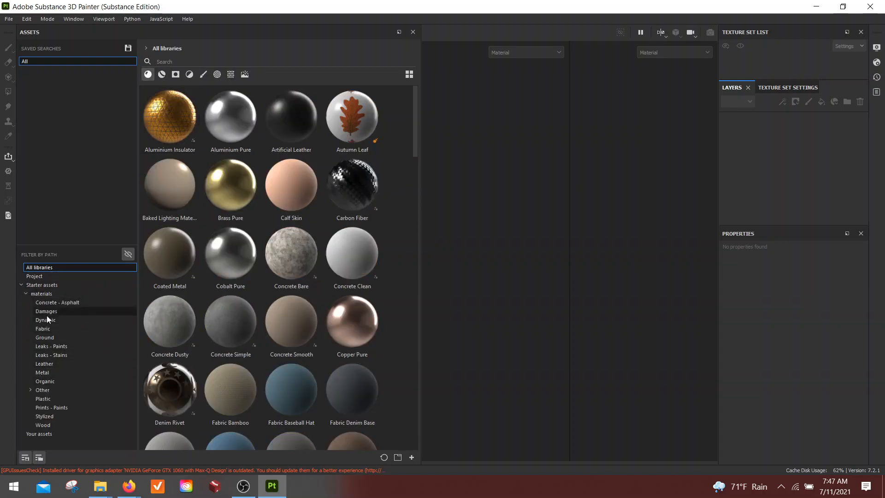
left_click(48, 397)
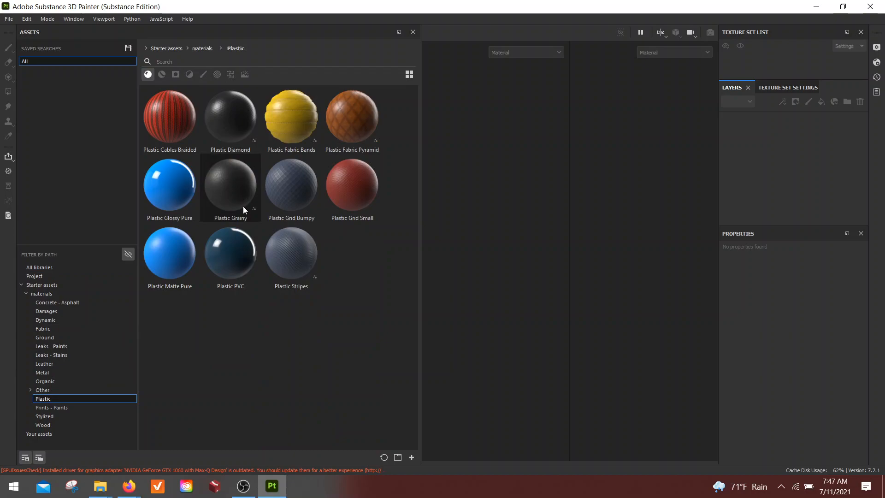
Switch the asset library to smart materials and magnify the screen to examine their subcategories under Starter assets.
left_click(162, 74)
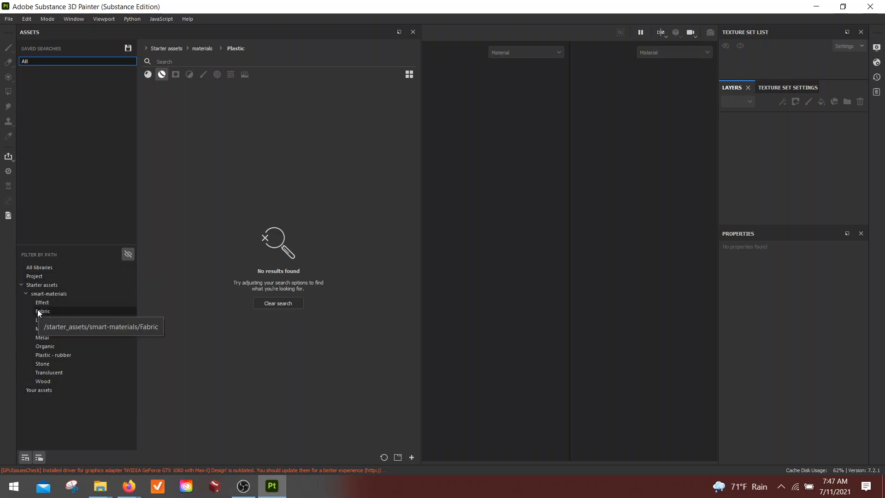
key("super")
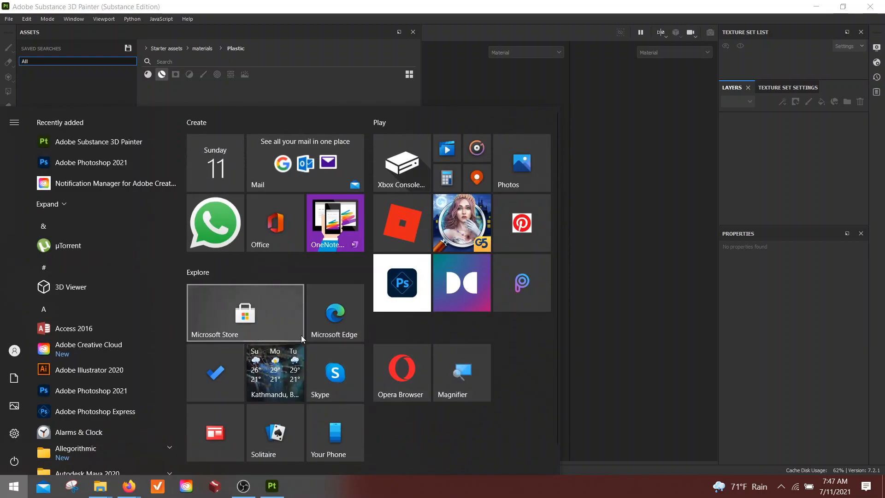
left_click(462, 371)
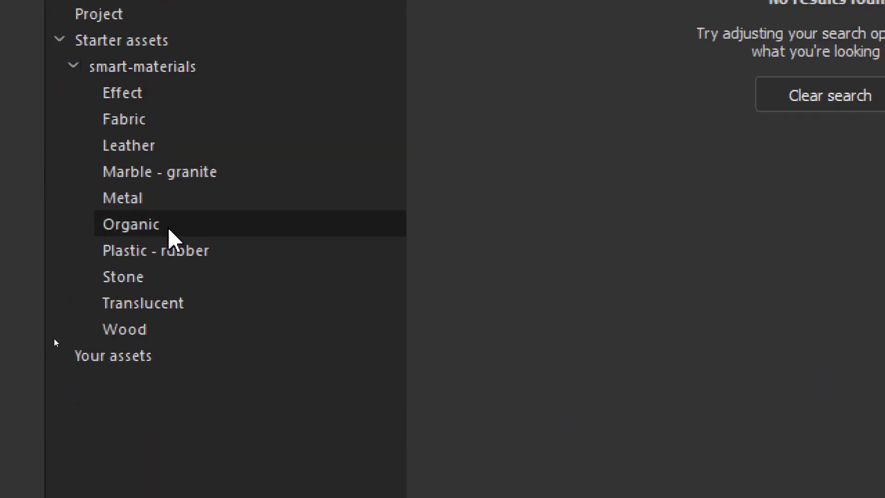
key("super+minus")
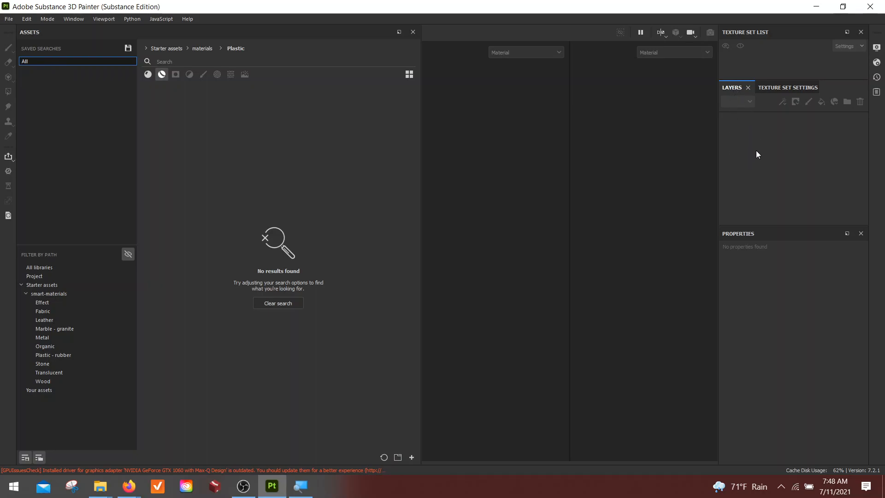
Look through the texture set settings, the layers and the display settings, closing the display settings again.
left_click(788, 88)
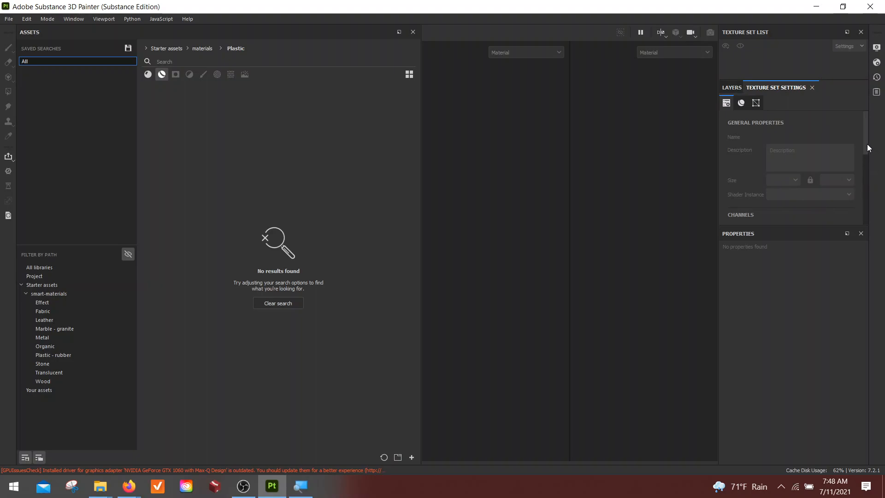
left_click(732, 88)
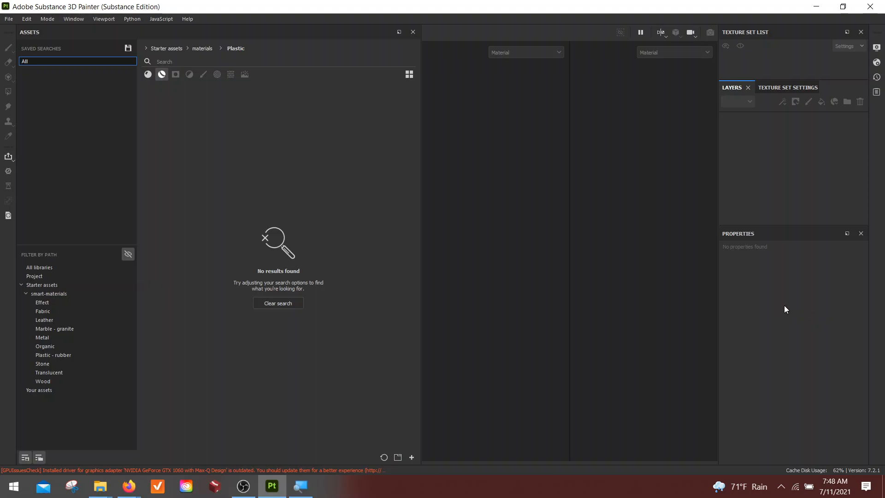
left_click(877, 48)
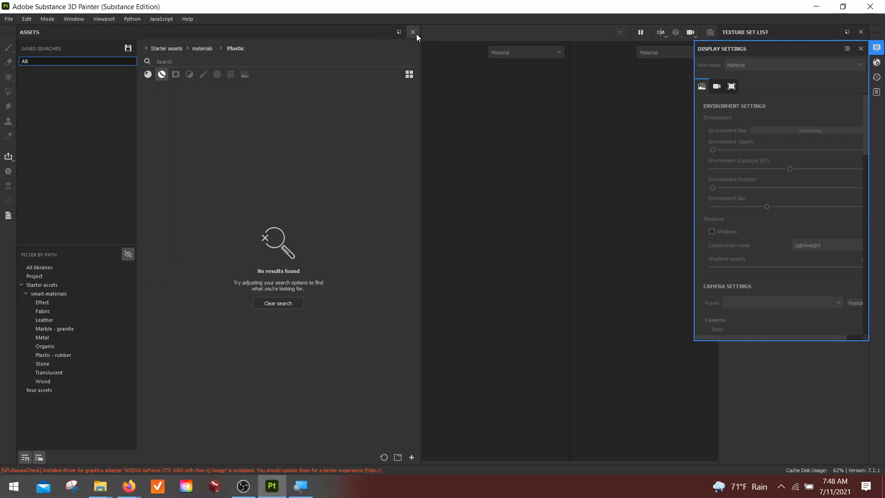
left_click(876, 47)
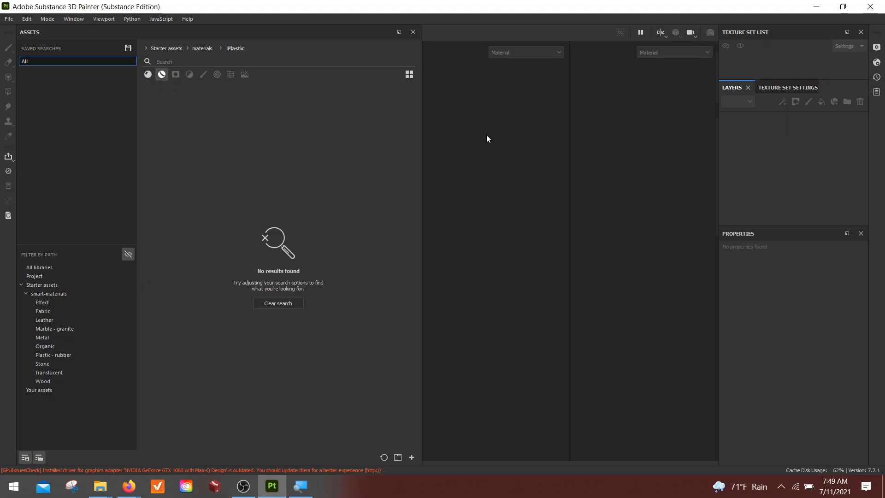
Close the asset library and open the MeetMat sample project.
left_click(415, 33)
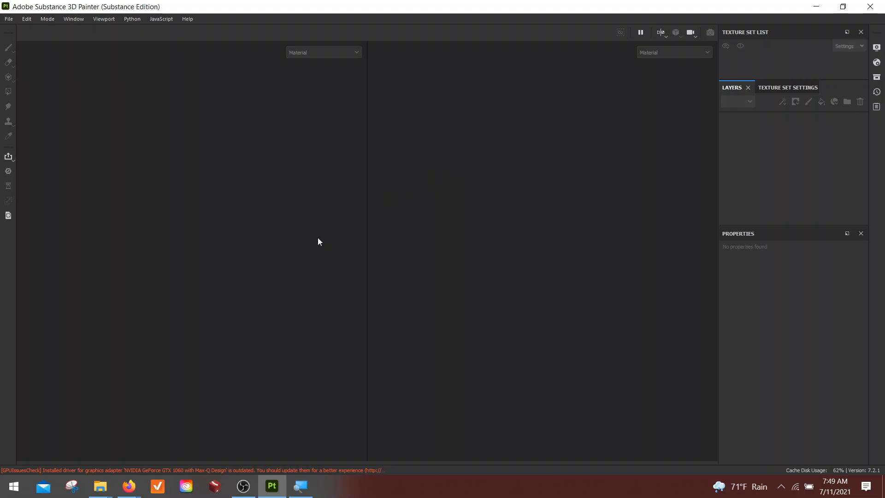
left_click(8, 19)
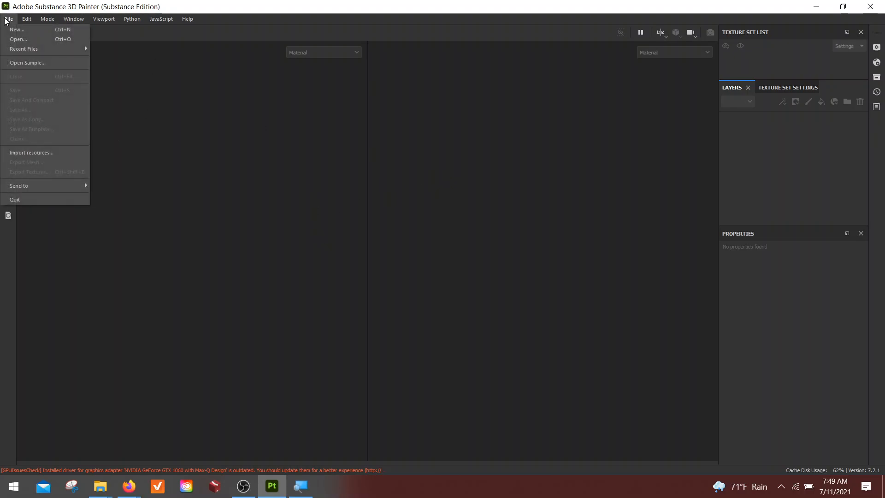
left_click(33, 63)
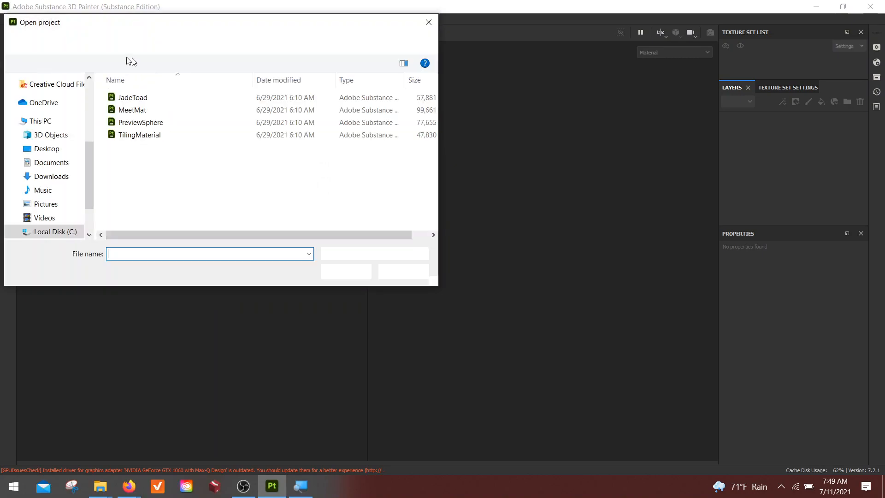
mouse_move(157, 28)
left_mouse_down()
mouse_move(279, 85)
mouse_move(194, 83)
left_mouse_up()
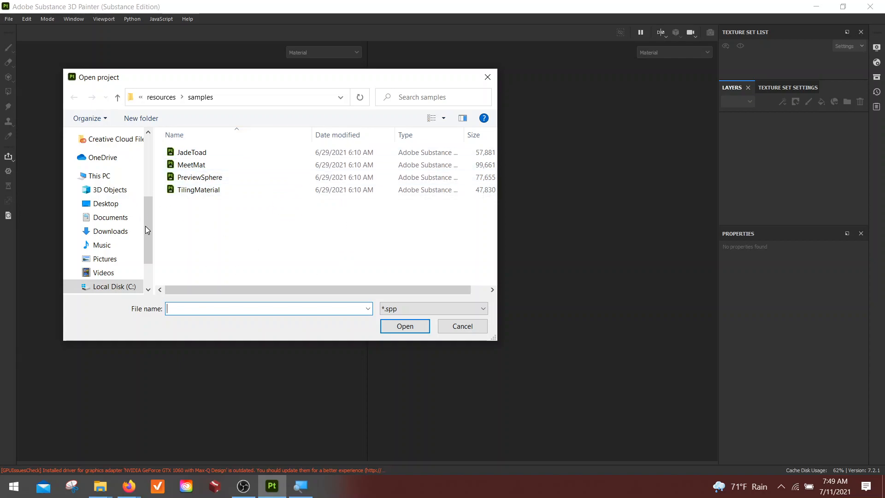
left_click(256, 167)
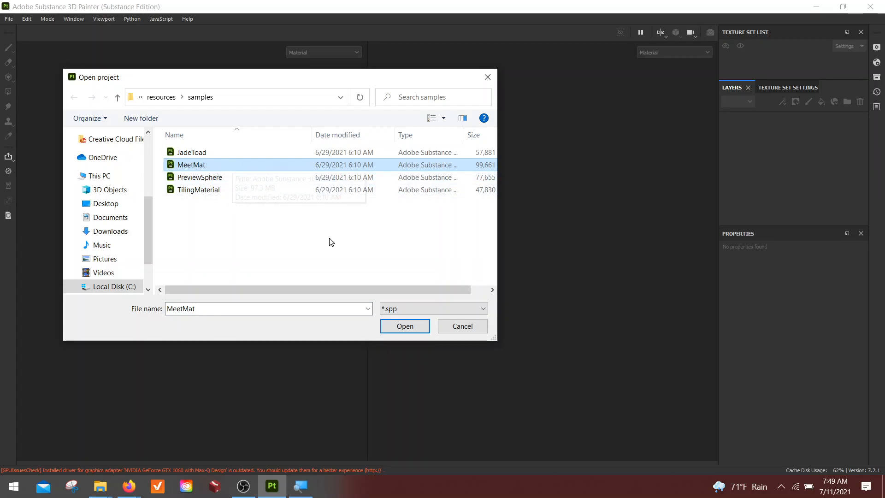
left_click(406, 330)
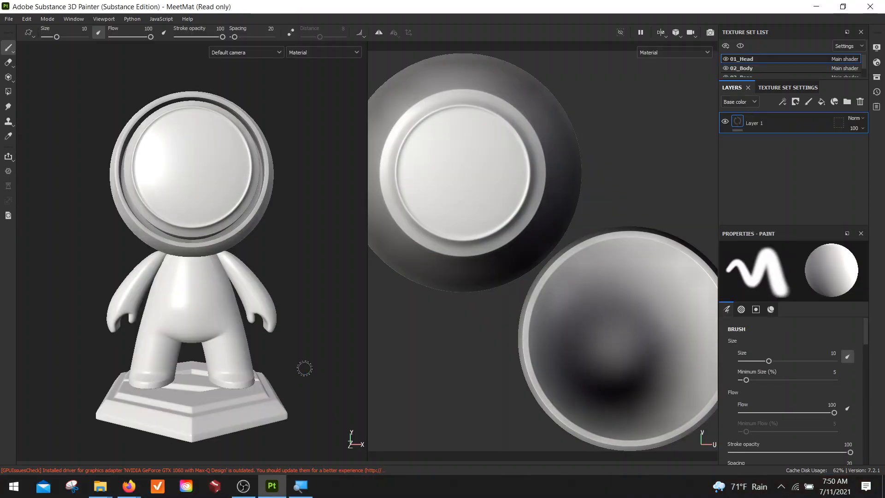
Enlarge the texture set list and switch between the head, body and base texture sets, ending with 01_Head active.
mouse_move(301, 282)
left_mouse_down("alt")
mouse_move(170, 297)
mouse_move(322, 306)
mouse_move(322, 295)
mouse_move(279, 254)
mouse_move(207, 299)
left_mouse_up("alt")
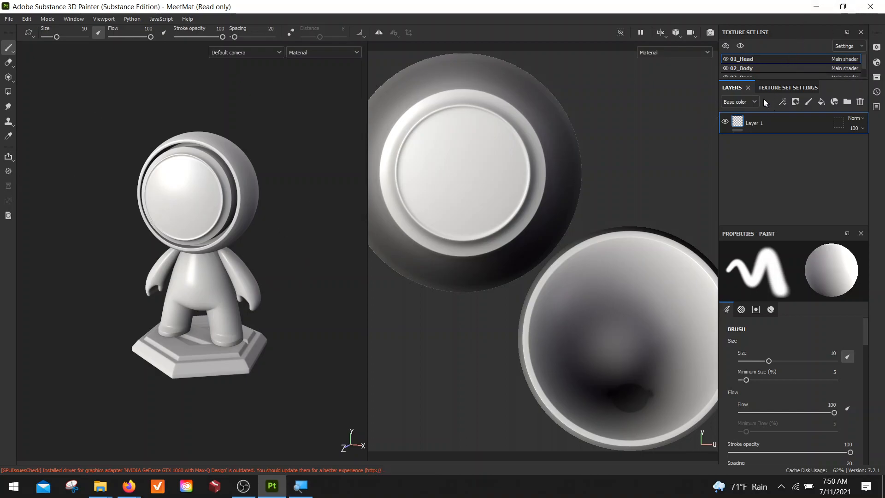
left_click_drag(759, 78, 761, 115)
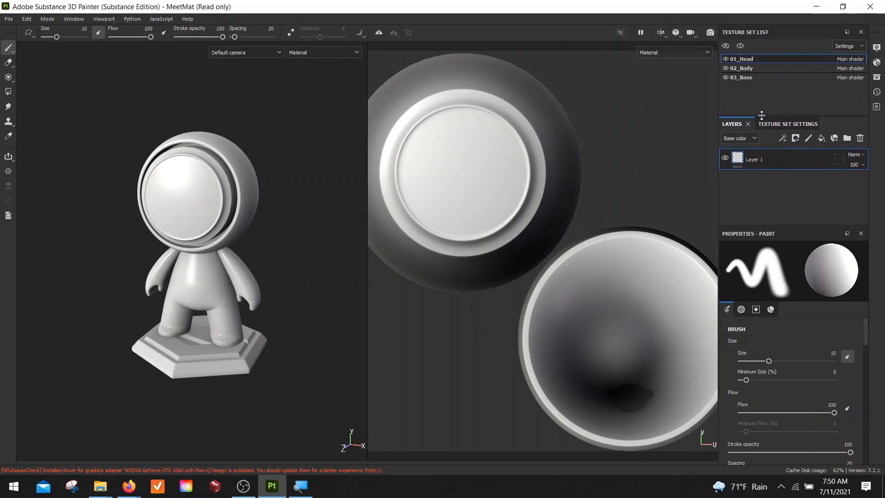
left_click(763, 68)
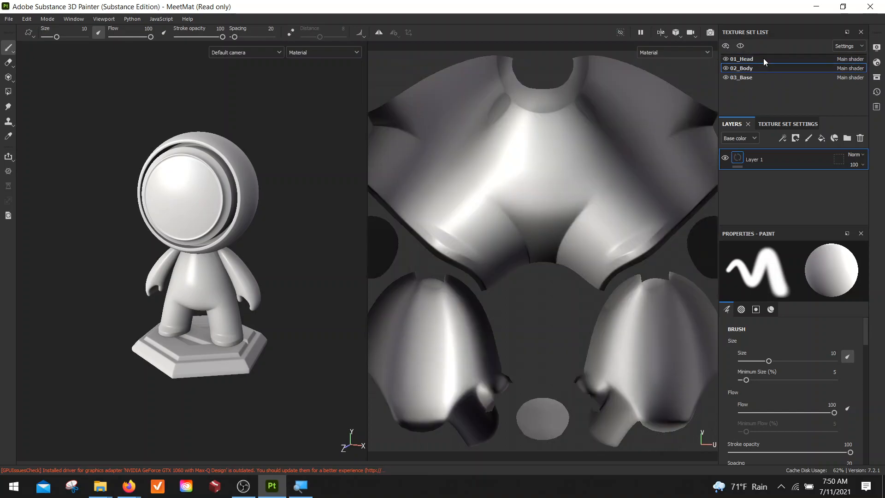
left_click(764, 59)
left_click(764, 69)
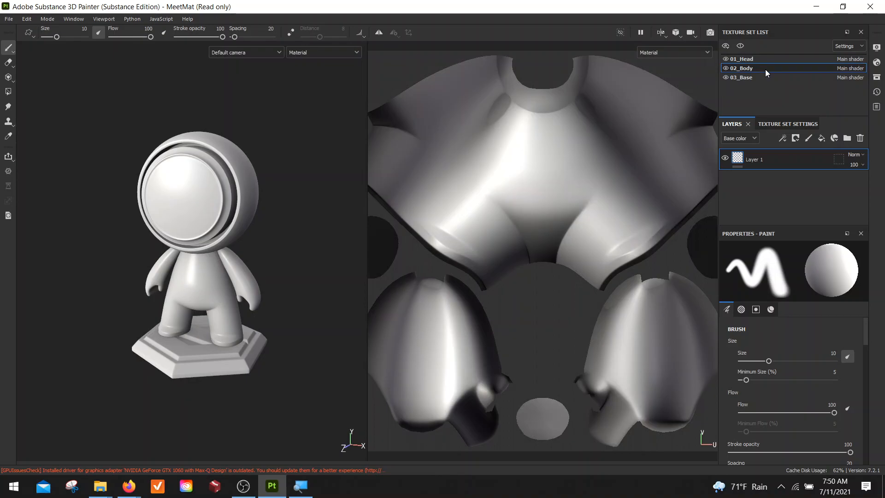
left_click(761, 58)
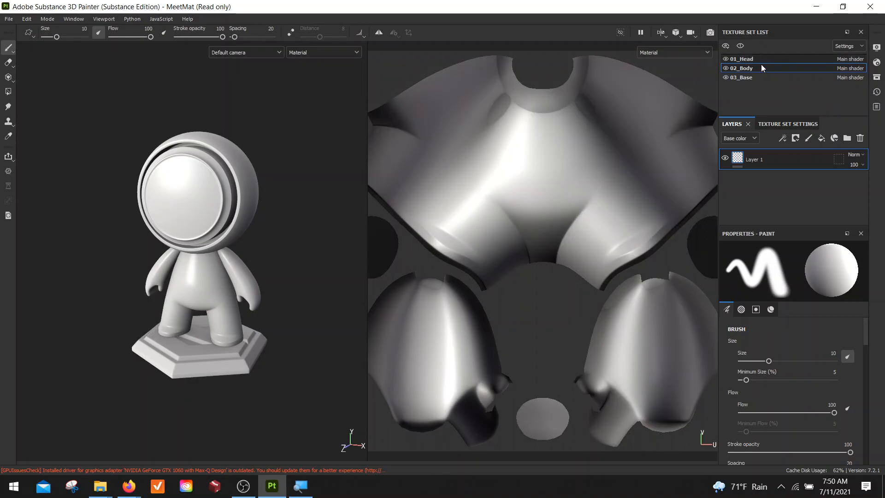
left_click(759, 73)
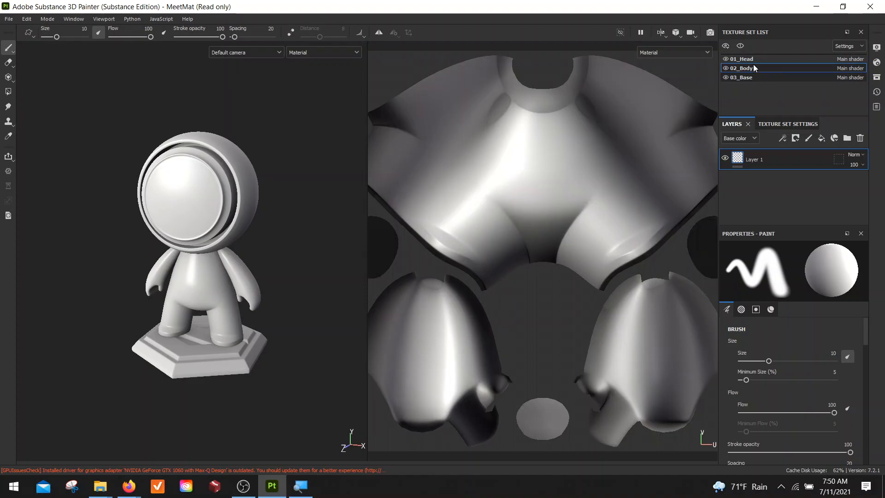
left_click(756, 75)
left_click(758, 59)
Hide and show again the 01_Head, 02_Body and 03_Base texture sets one at a time.
left_click(725, 59)
left_click(726, 59)
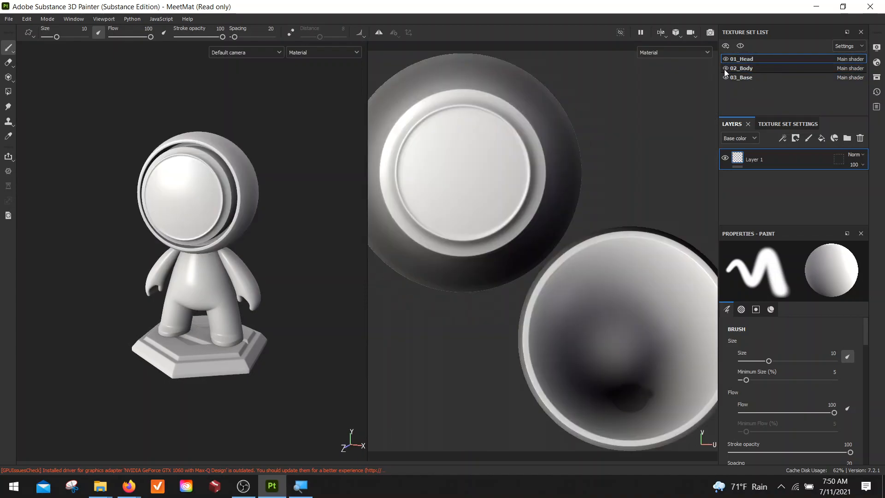
left_click(725, 68)
left_click(726, 68)
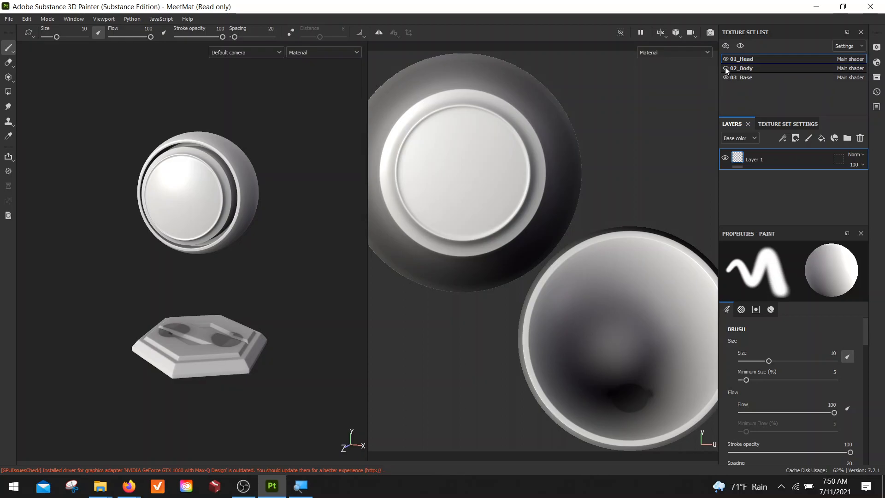
left_click(726, 78)
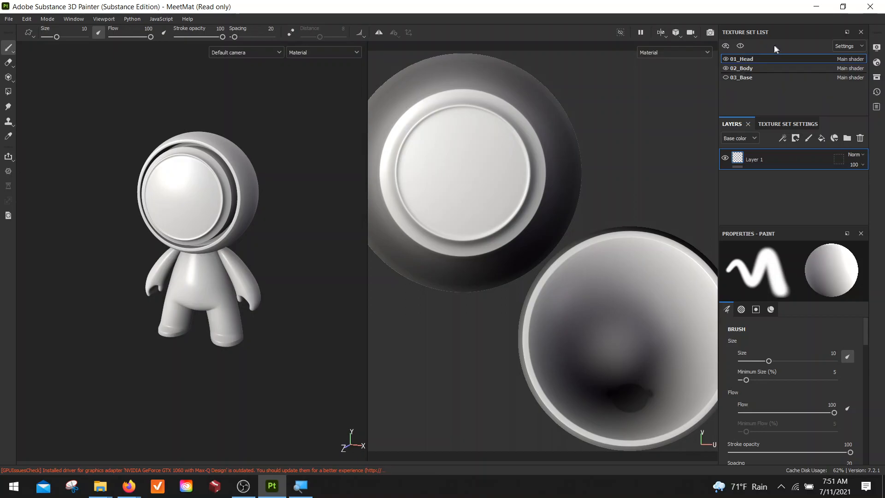
left_click(725, 77)
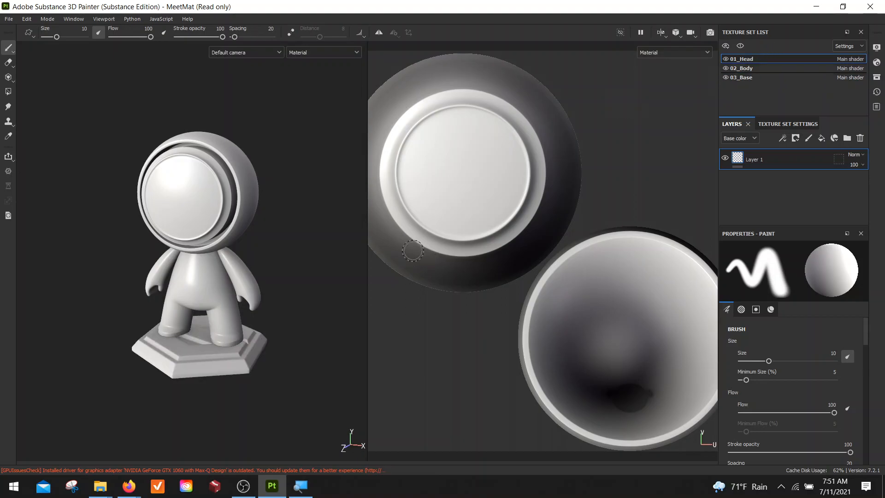
Orbit, pan and zoom around the MeetMat character in the 3D view, ending on its front.
mouse_move(256, 266)
left_mouse_down("alt")
mouse_move(290, 206)
mouse_move(318, 217)
mouse_move(282, 259)
mouse_move(287, 252)
mouse_move(256, 267)
left_mouse_up("alt")
mouse_move(256, 267)
middle_mouse_down("alt")
mouse_move(251, 243)
mouse_move(241, 306)
mouse_move(235, 256)
middle_mouse_up("alt")
mouse_move(236, 256)
right_mouse_down("alt")
mouse_move(236, 277)
mouse_move(214, 294)
mouse_move(244, 244)
right_mouse_up("alt")
middle_click_drag(296, 294, 277, 369, "alt")
left_click_drag(276, 269, 337, 270, "alt")
right_click_drag(300, 272, 281, 261, "alt")
mouse_move(281, 261)
middle_mouse_down("alt")
mouse_move(249, 256)
mouse_move(338, 258)
mouse_move(292, 256)
mouse_move(280, 266)
middle_mouse_up("alt")
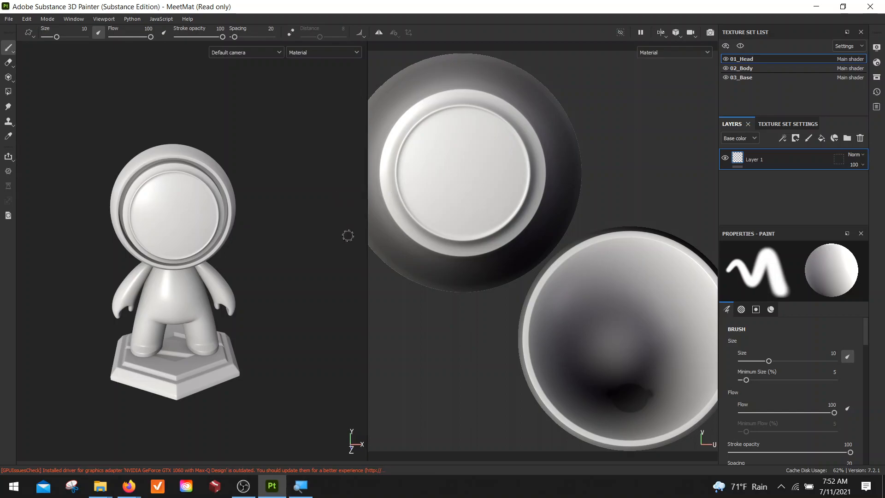
Compare the 3D only, 2D only and split 3D/2D viewport layouts and check the available layout options, ending on the split layout.
key("F2")
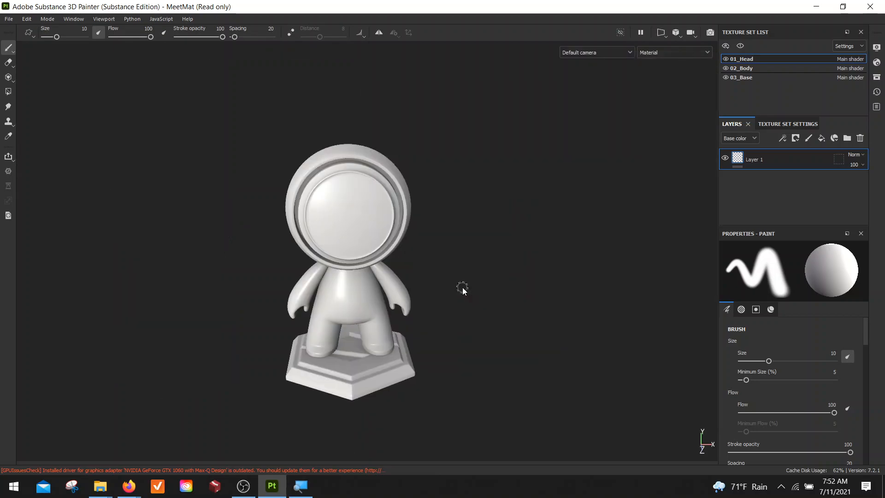
key("F3")
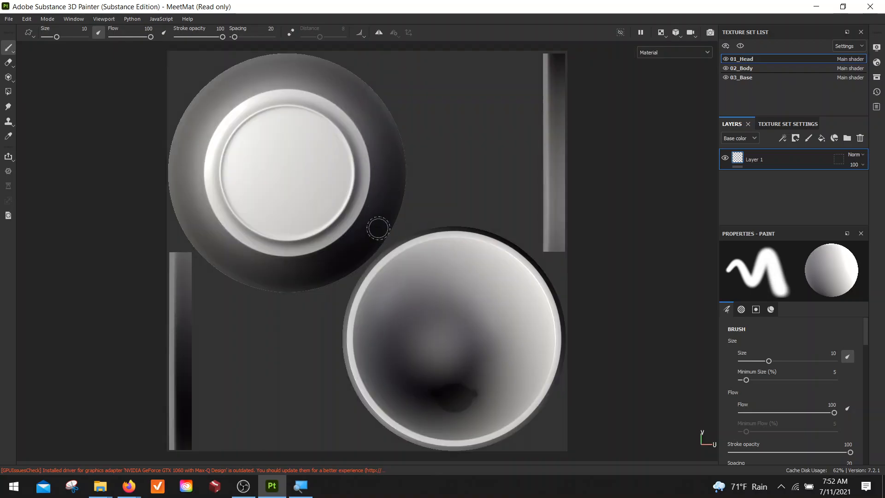
key("F1")
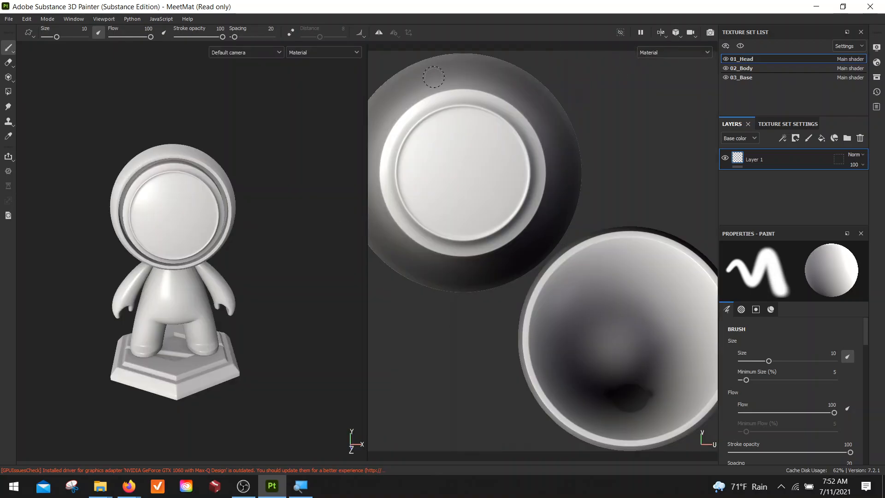
key("F2")
left_click(660, 32)
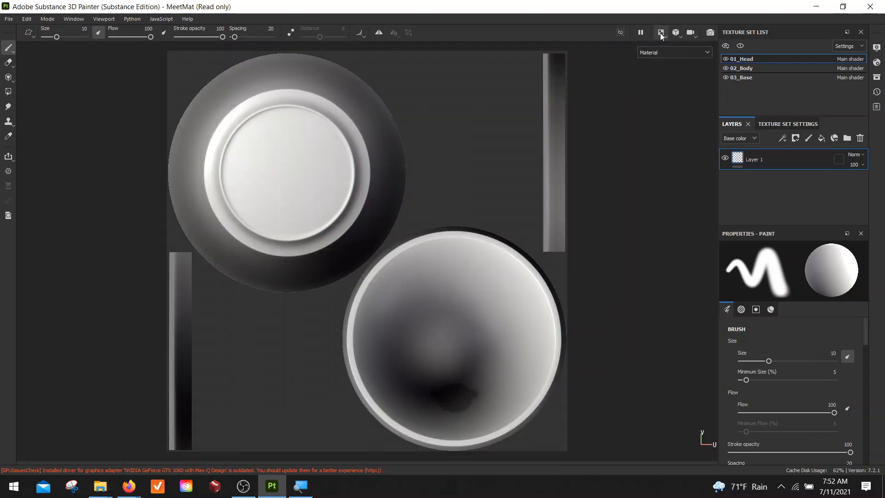
left_click(660, 33)
left_click(660, 32)
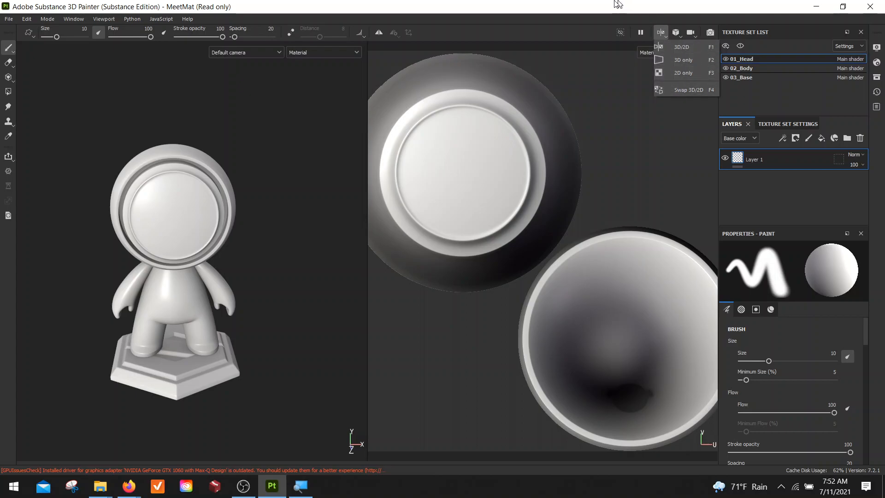
left_click(594, 4)
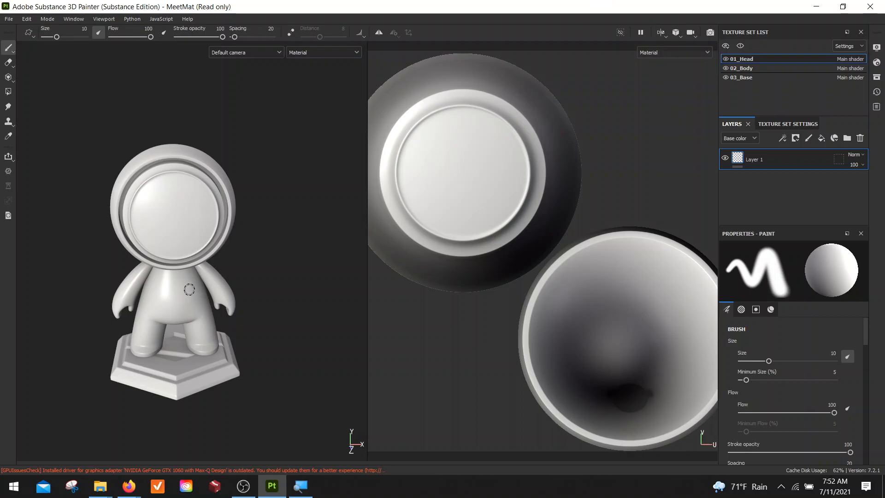
Swap the 3D and 2D views back and forth, ending with the original arrangement, and frame the whole character in the 3D view.
key("F4")
key("F4")
key("F4")
key("F4")
key("F4")
key("F4")
key("F4")
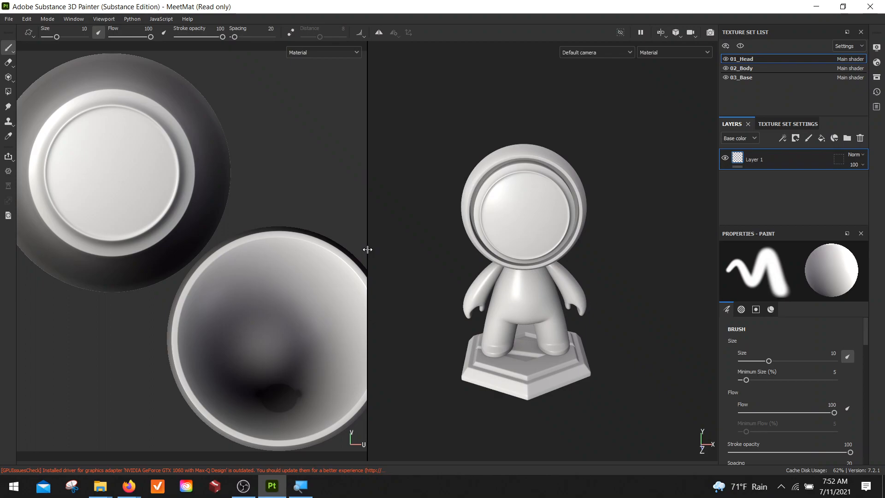
key("F4")
key("F4")
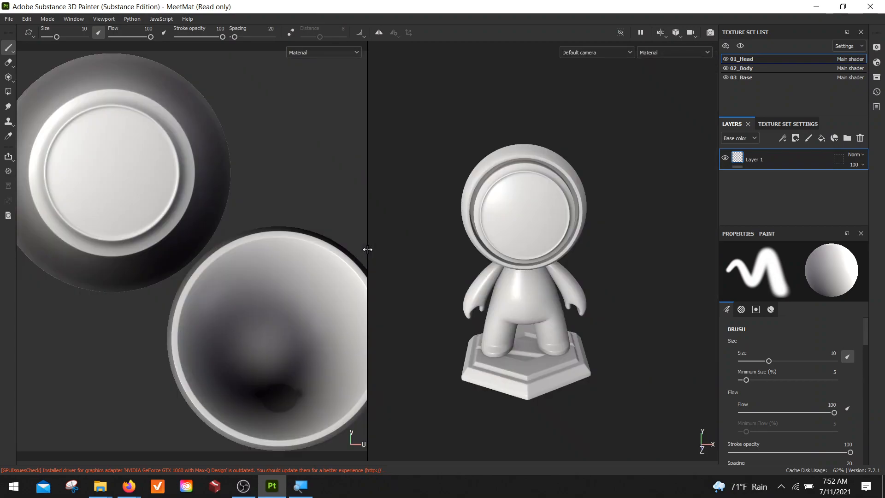
key("F4")
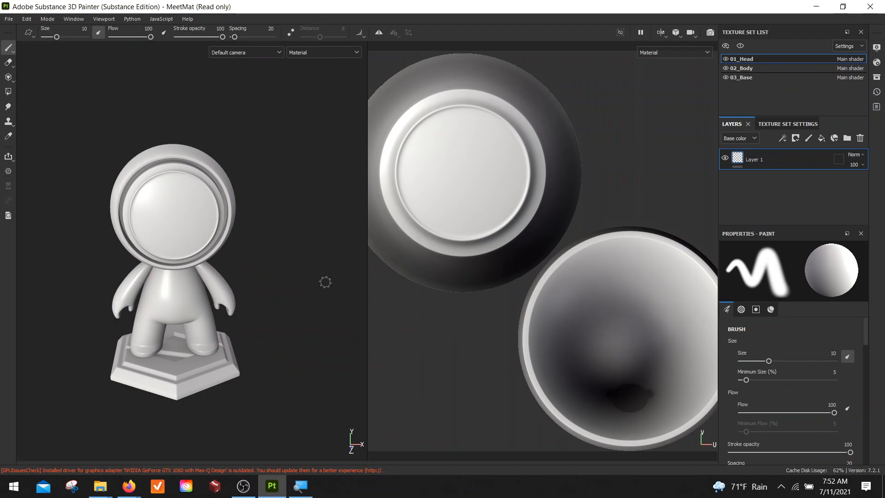
key("f")
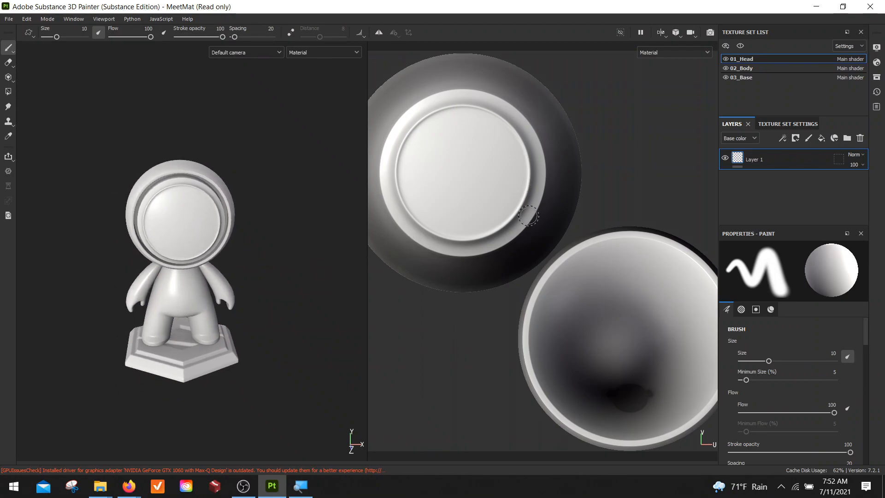
Frame the whole UV layout, turn the character sideways, and browse the environment maps available in the display settings.
key("f")
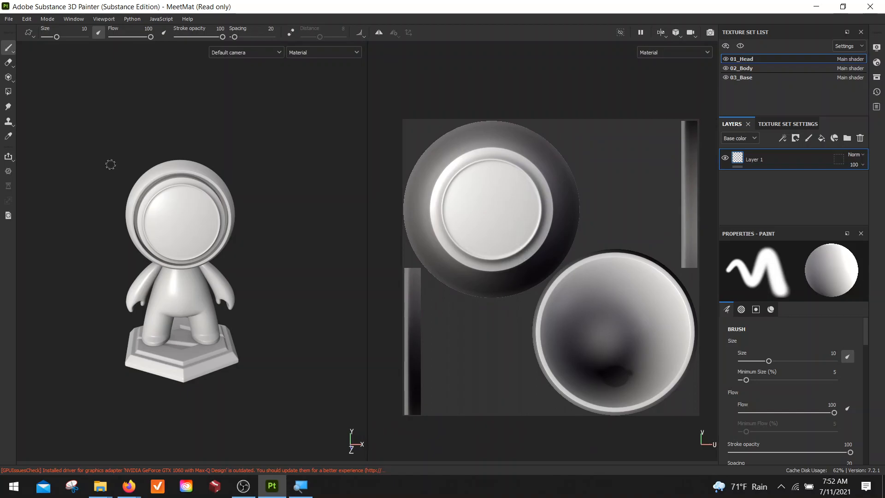
left_click_drag(288, 259, 212, 233, "alt")
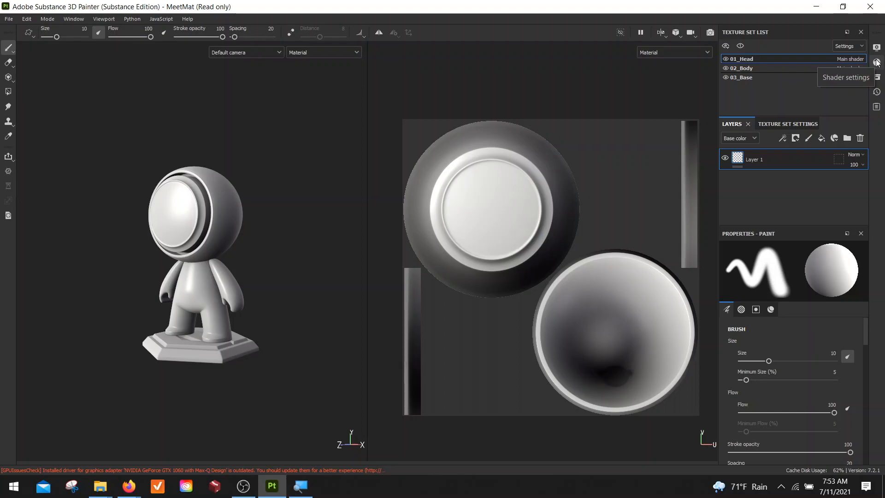
left_click(877, 49)
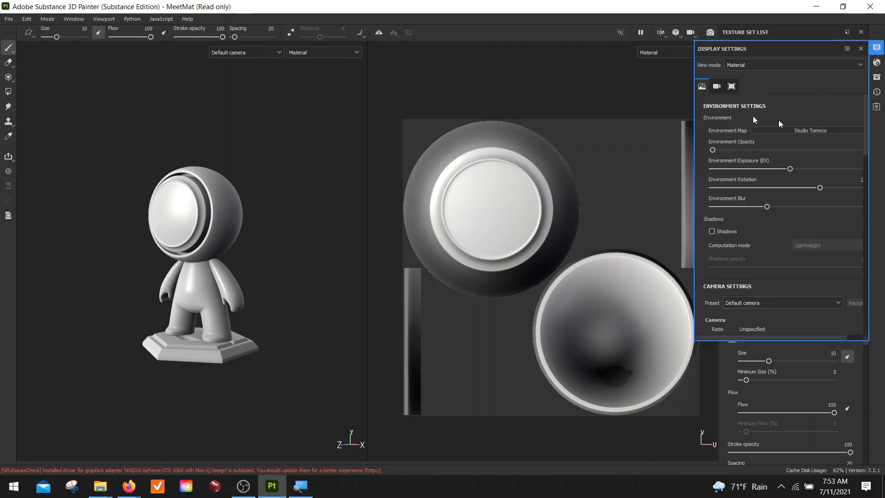
left_click(802, 129)
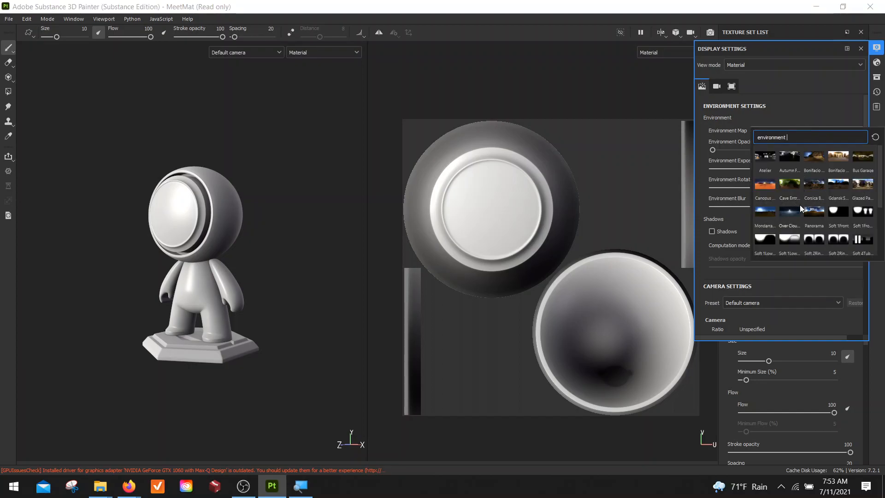
scroll(801, 209, "down", 3)
scroll(772, 229, "up", 3)
mouse_move(811, 211)
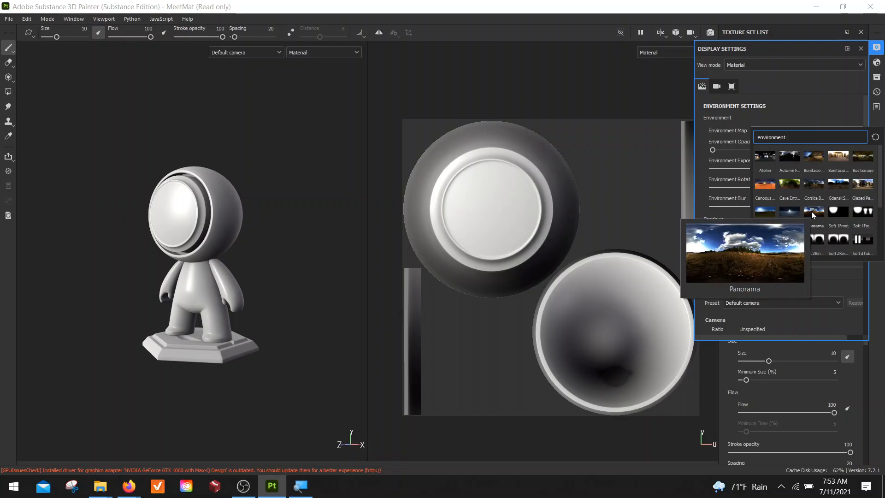
Search the environment maps for "studio to", clear the search and close the map list.
left_click_drag(808, 136, 714, 134)
type("stu")
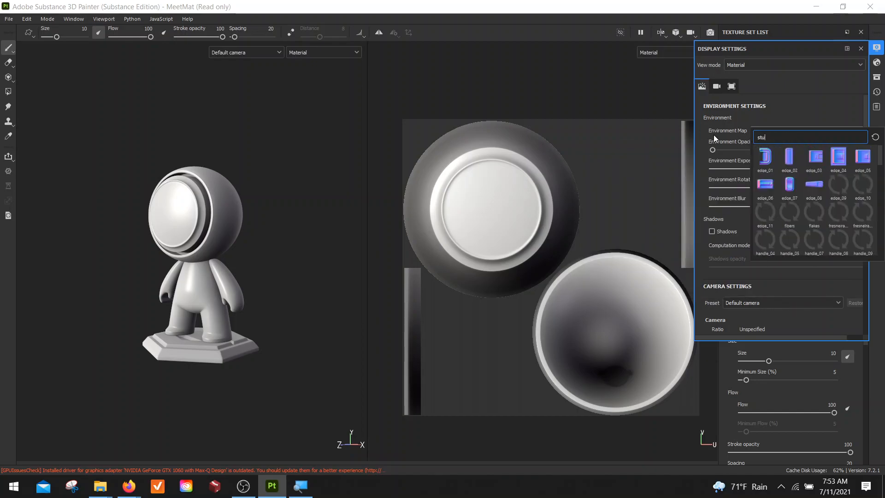
type("dio to")
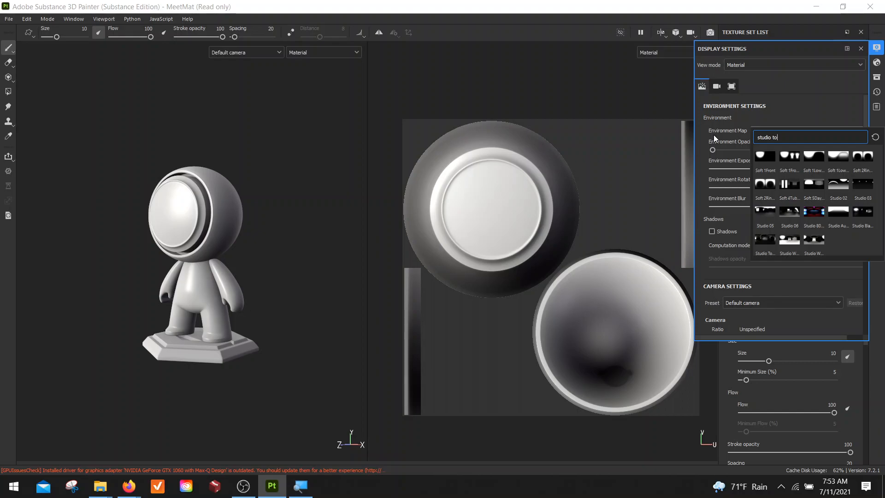
key("BackSpace")
key("BackSpace")
key("BackSpace")
key("BackSpace")
key("BackSpace")
key("BackSpace")
key("BackSpace")
key("BackSpace")
left_click(828, 89)
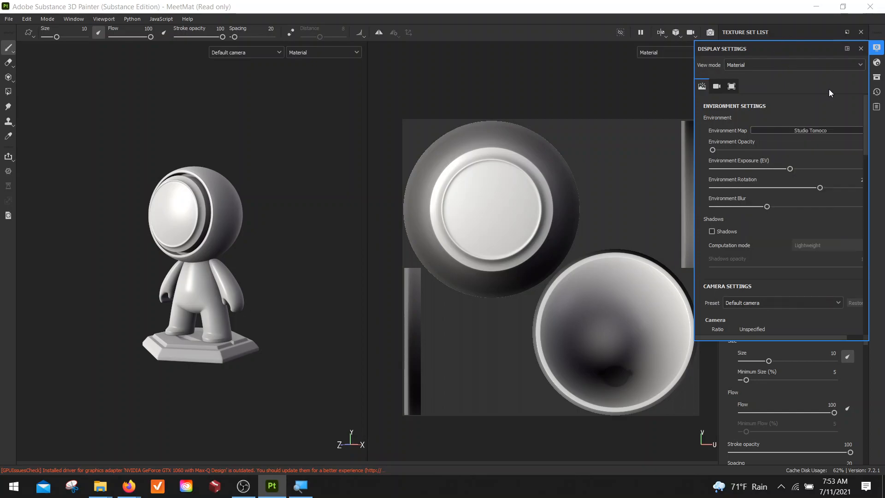
Filter the environment maps by "envir" and set the environment map to Studio 80s Horror Flick A.
left_click(827, 129)
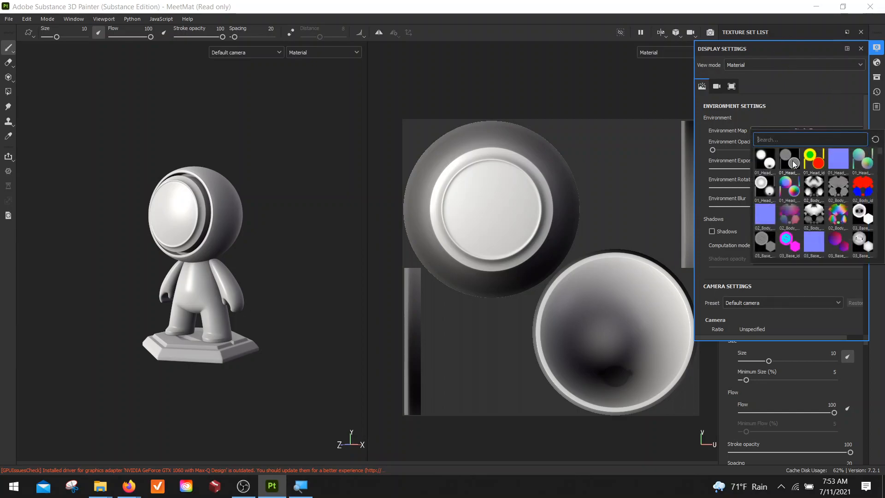
scroll(812, 206, "down", 5)
scroll(812, 205, "up", 3)
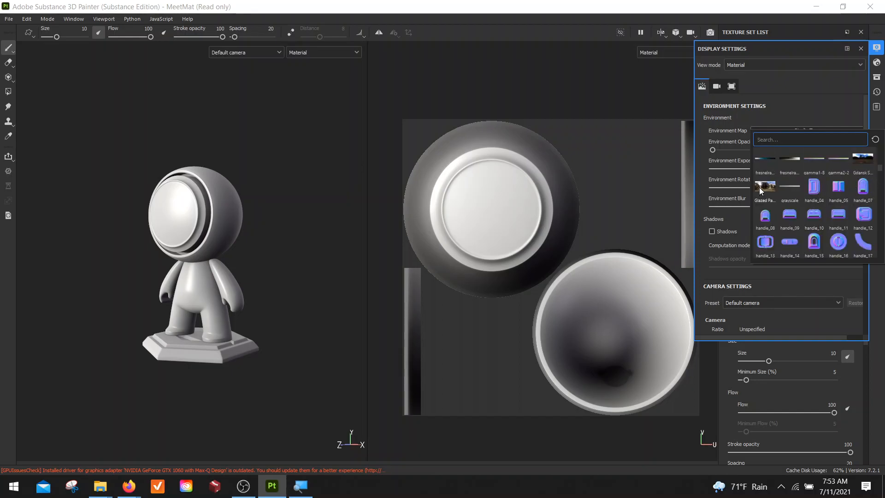
mouse_move(759, 187)
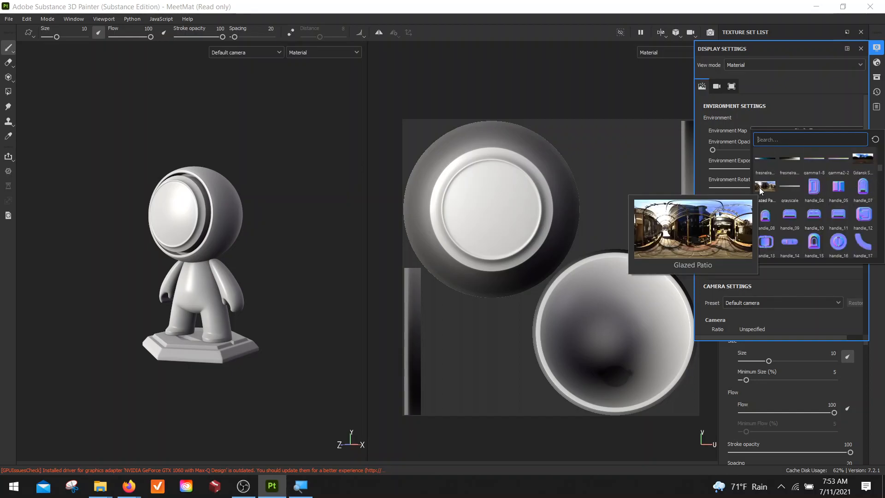
left_click(784, 144)
type("envir")
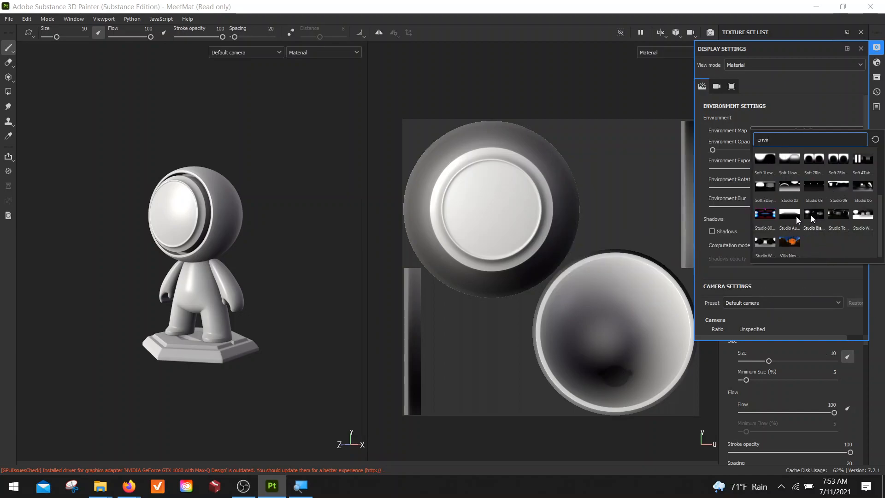
left_click(838, 214)
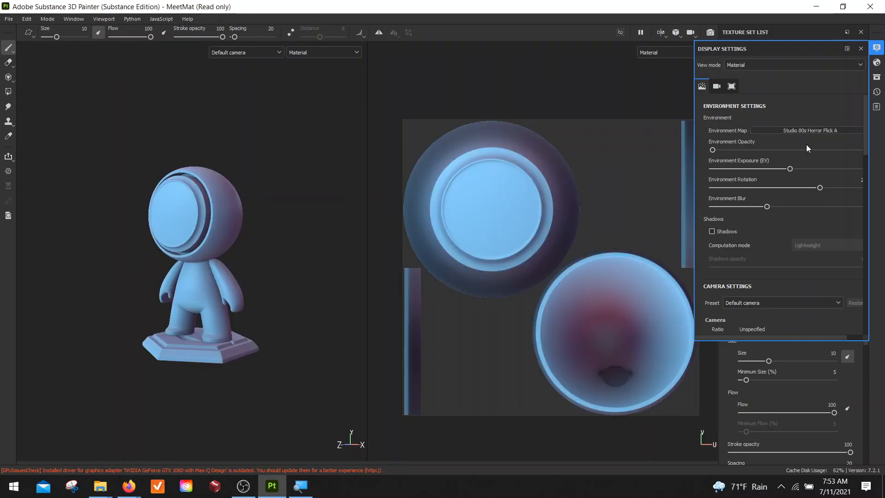
Turn the character towards the front and rotate the environment lighting back and forth around it.
mouse_move(269, 251)
left_mouse_down("alt")
mouse_move(359, 261)
mouse_move(438, 247)
mouse_move(417, 335)
mouse_move(286, 303)
mouse_move(296, 257)
left_mouse_up("alt")
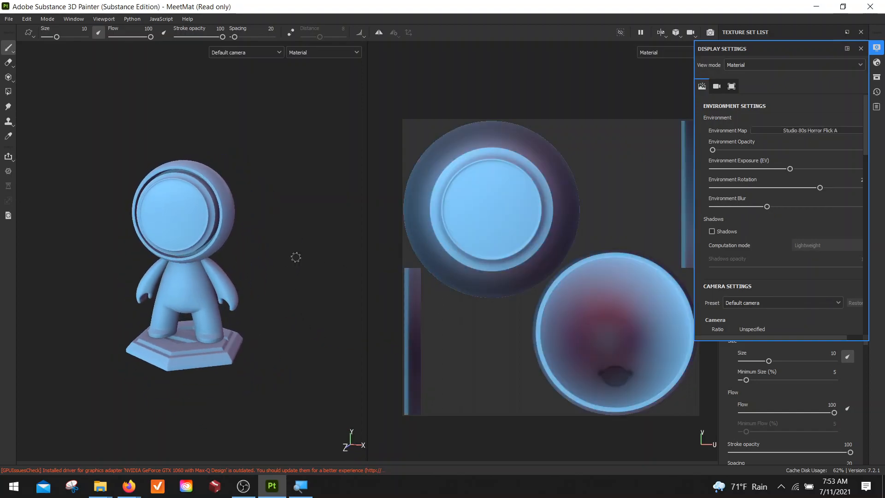
mouse_move(276, 233)
right_mouse_down("shift")
mouse_move(182, 240)
mouse_move(192, 231)
mouse_move(338, 241)
mouse_move(155, 243)
mouse_move(302, 241)
right_mouse_up("shift")
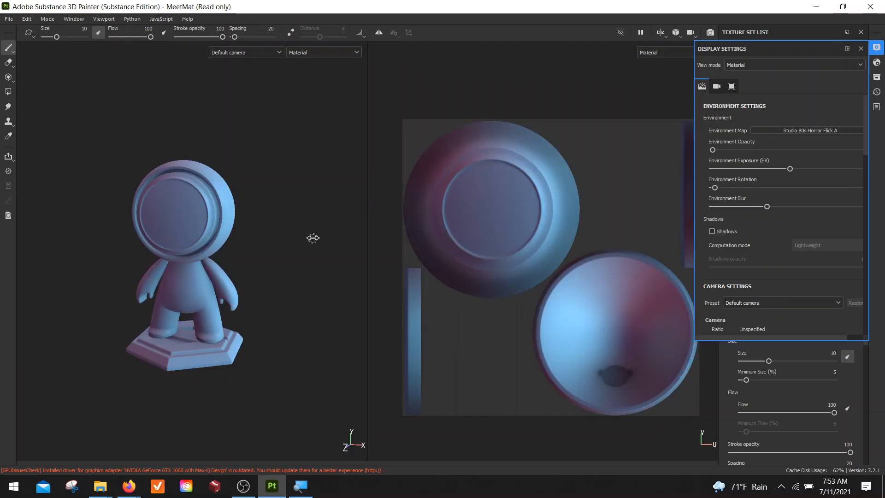
right_click_drag(312, 238, 211, 238, "shift")
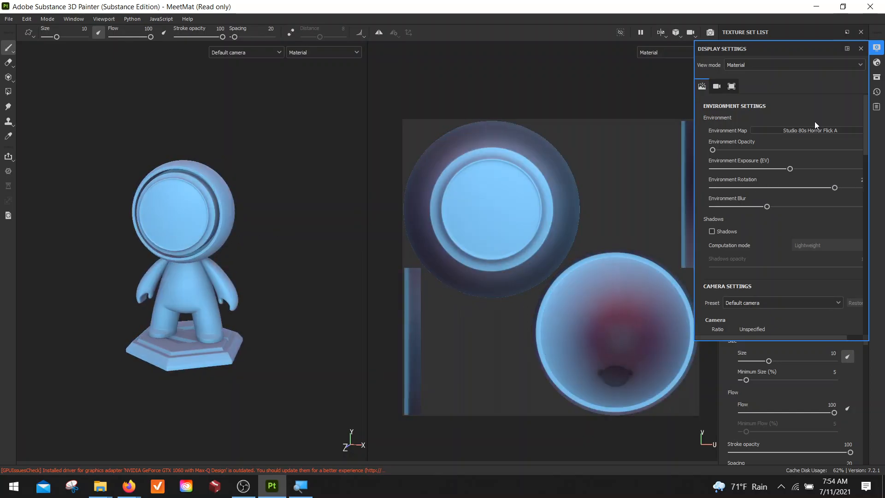
Set the environment map to Soft 1LowContrastFront 2Backs, rotate its lighting around the character and close the display settings.
left_click(823, 131)
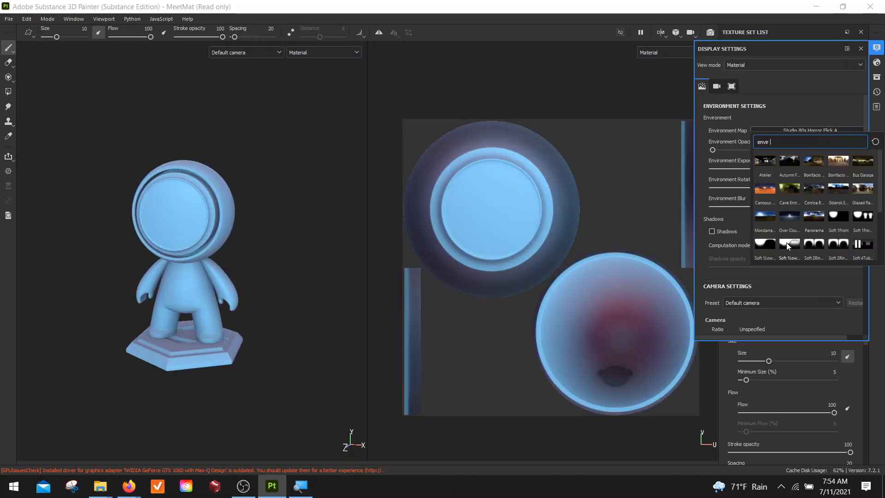
mouse_move(786, 245)
left_click(791, 242)
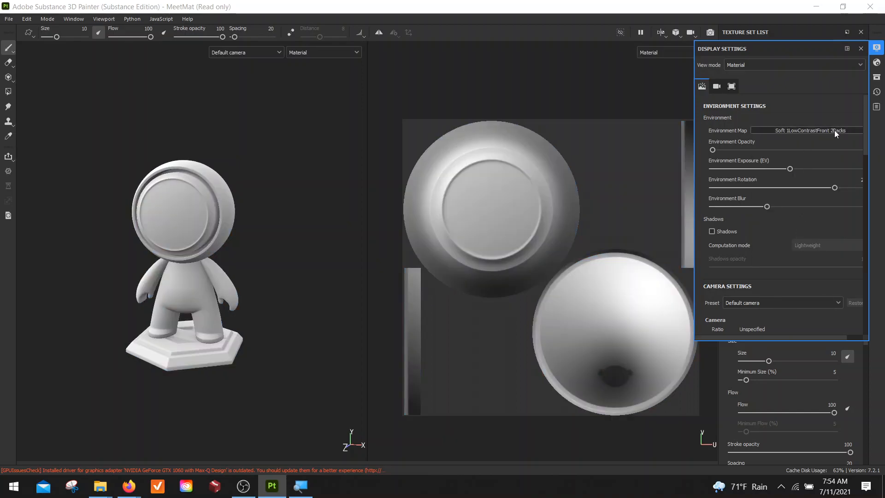
mouse_move(230, 267)
left_mouse_down("alt")
mouse_move(244, 224)
mouse_move(290, 231)
mouse_move(235, 253)
mouse_move(168, 200)
mouse_move(224, 263)
left_mouse_up("alt")
scroll(239, 238, "up", 2)
right_click_drag(265, 226, 300, 224, "shift")
left_click_drag(307, 248, 324, 296, "alt")
scroll(336, 233, "up", 3)
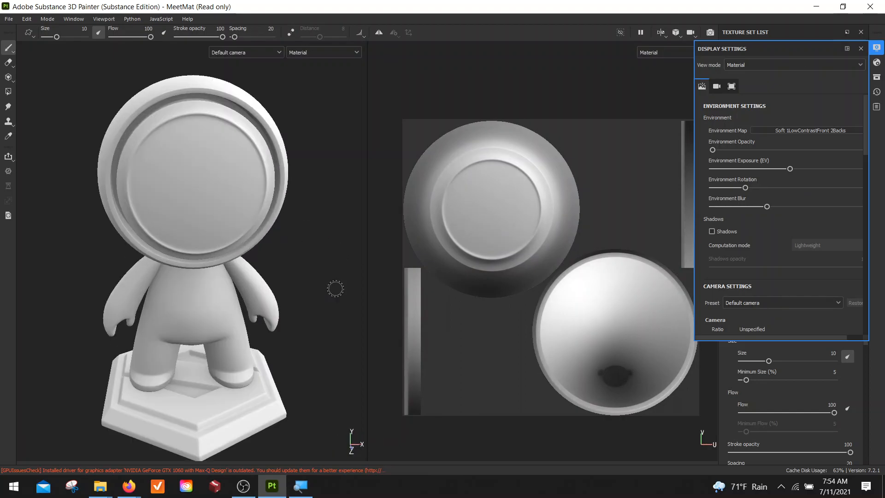
left_click(861, 49)
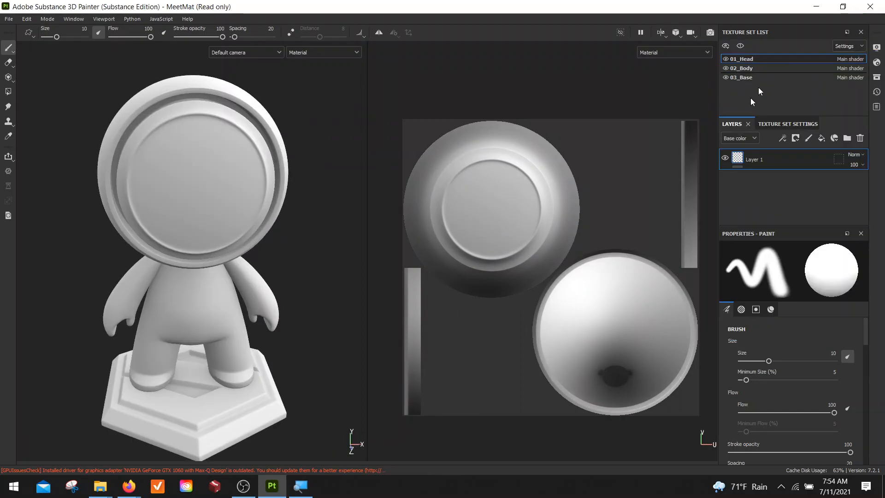
Orbit the character and switch between the 01_Head, 02_Body and 03_Base texture sets to compare their UV layouts, ending on 03_Base.
mouse_move(193, 214)
left_mouse_down("alt")
mouse_move(186, 162)
mouse_move(166, 165)
left_mouse_up("alt")
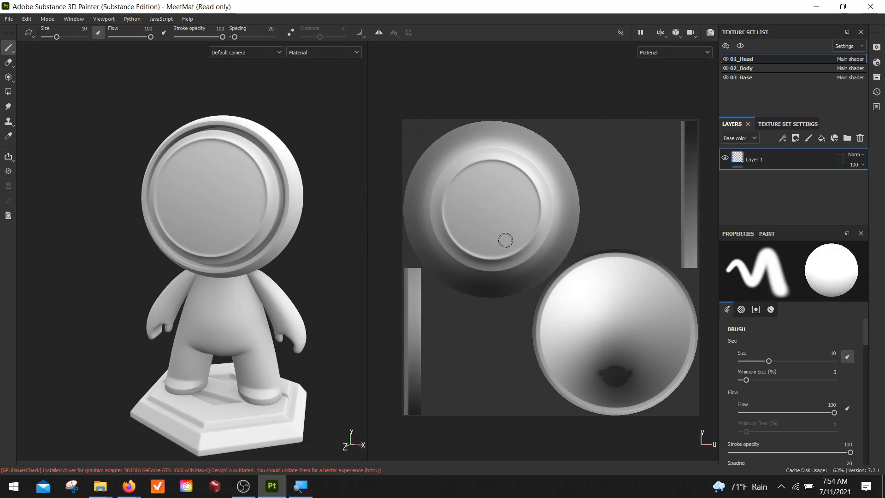
left_click_drag(312, 304, 254, 250, "alt")
middle_click_drag(254, 251, 196, 216, "alt")
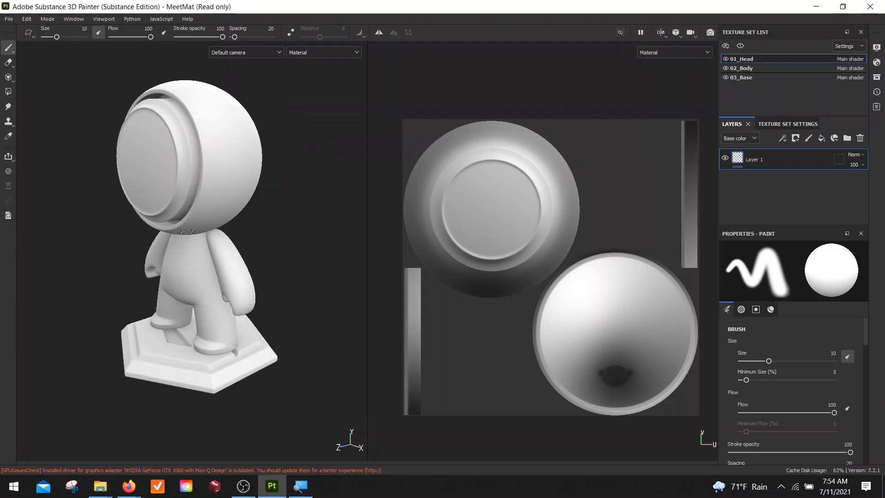
left_click(746, 69)
left_click(747, 76)
left_click(747, 67)
left_click(747, 60)
left_click(747, 68)
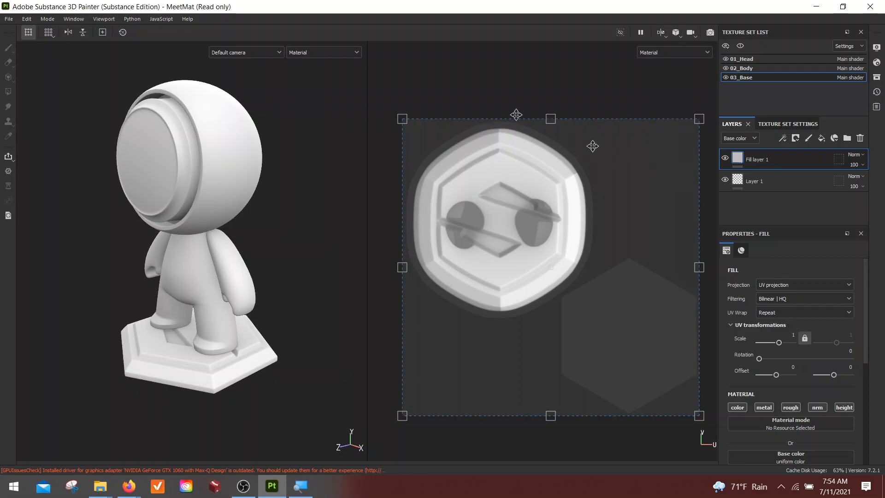
Close the MeetMat sample project and discard its changes.
left_click(9, 21)
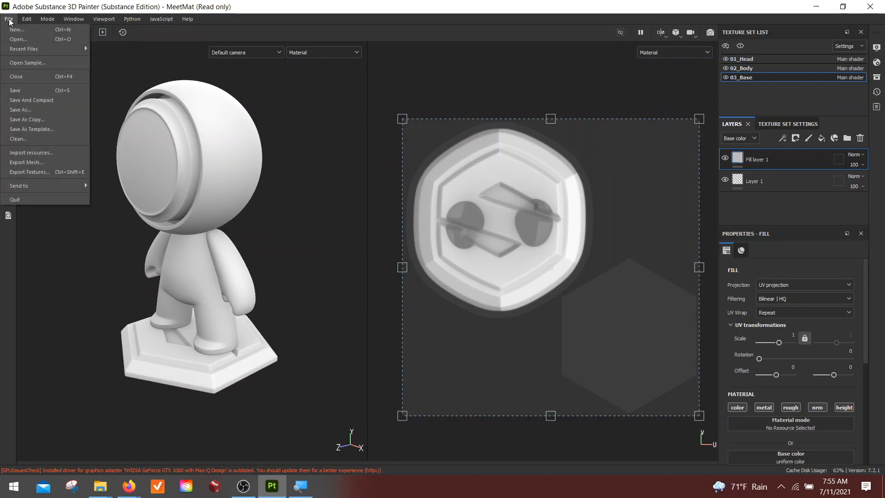
left_click(40, 76)
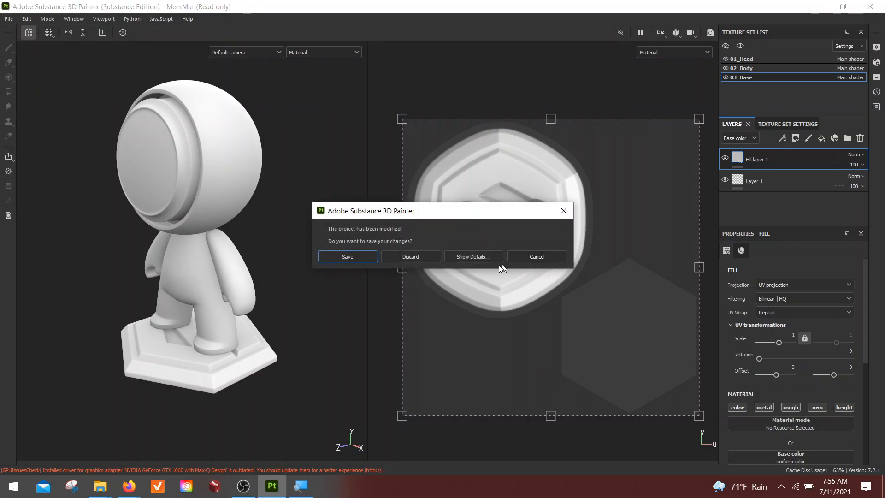
left_click(420, 257)
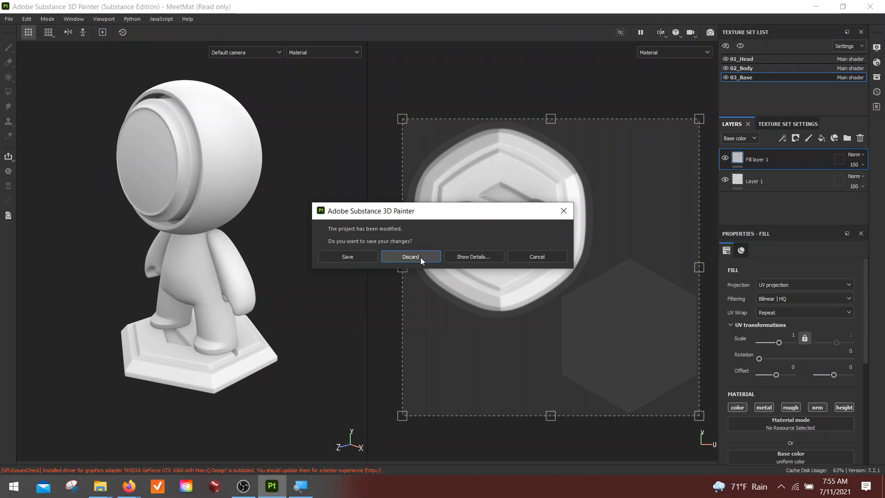
left_click(421, 257)
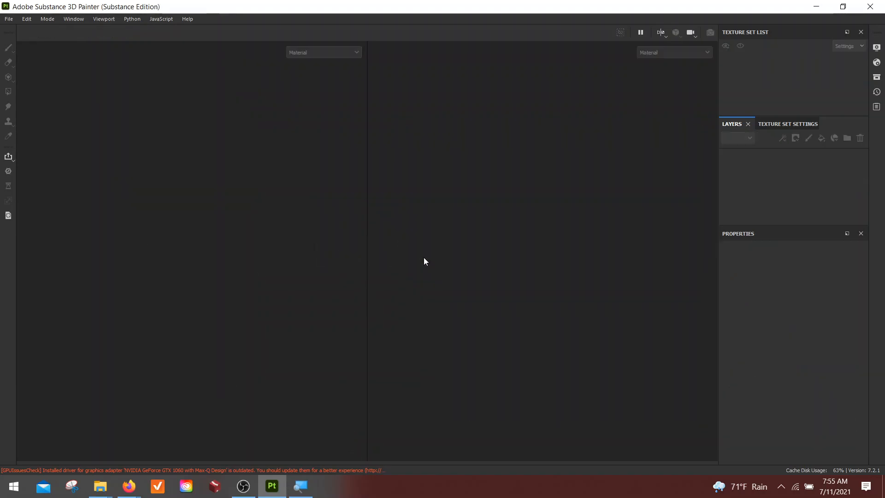
Start a new project and check the available project templates without choosing one.
left_click(11, 20)
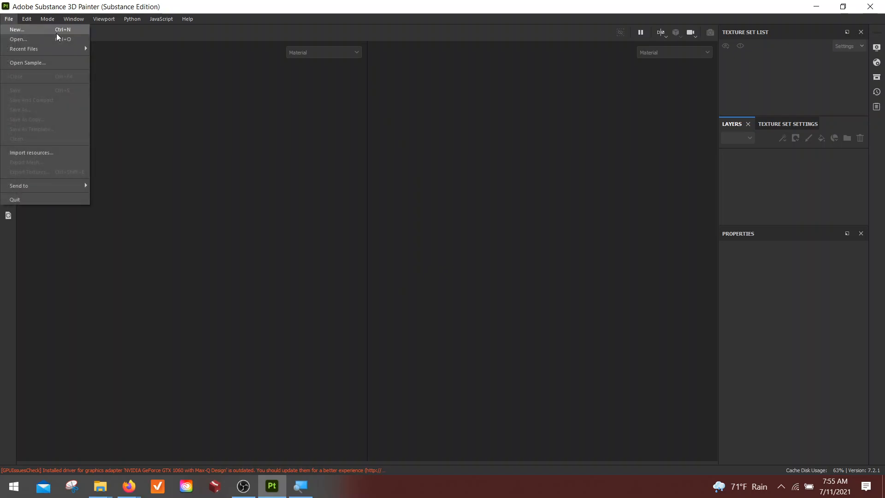
left_click(28, 29)
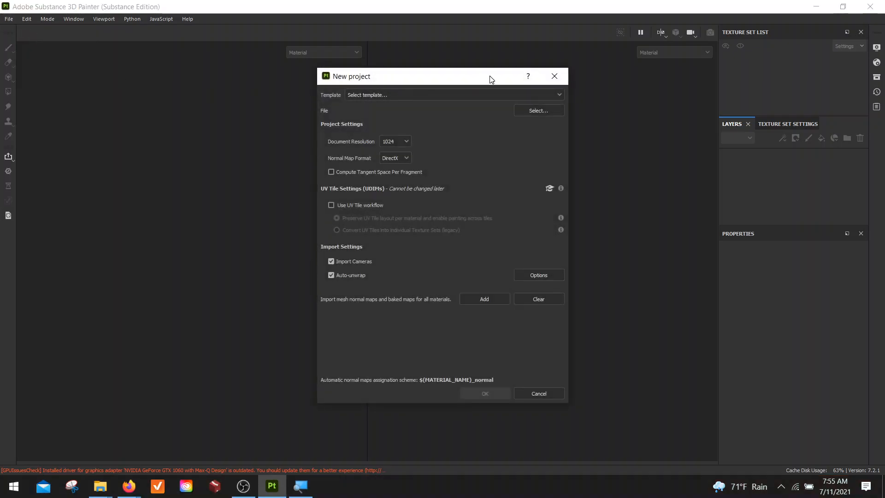
left_click_drag(487, 76, 366, 58)
left_click(350, 76)
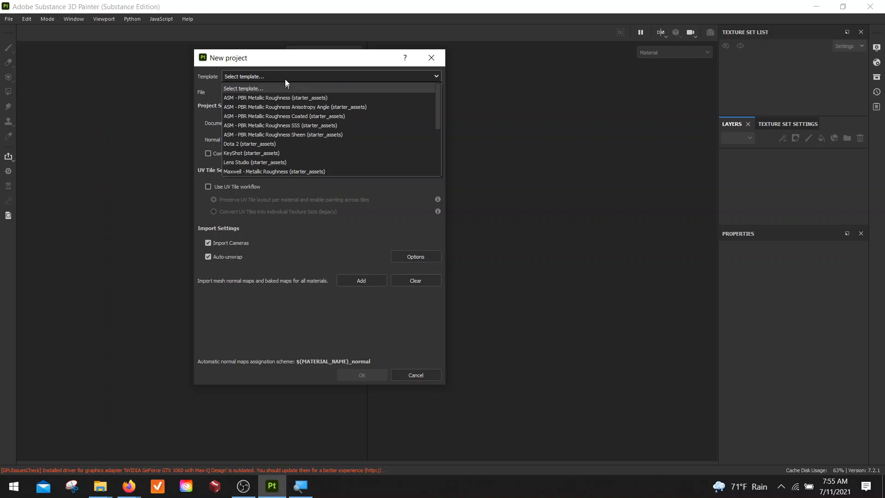
left_click(282, 61)
Select the SP_WO_UV_LOW mesh from New folder on the Desktop as the new project's file.
left_click(419, 92)
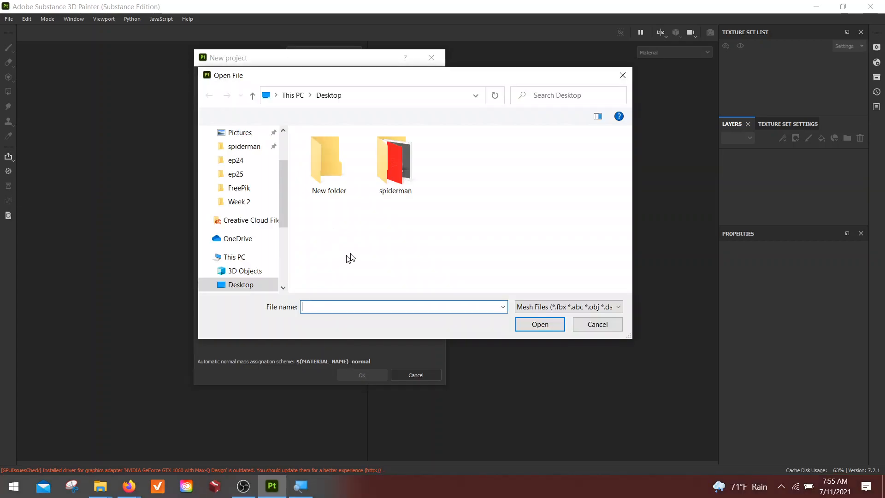
left_click_drag(336, 71, 407, 73)
double_click(400, 173)
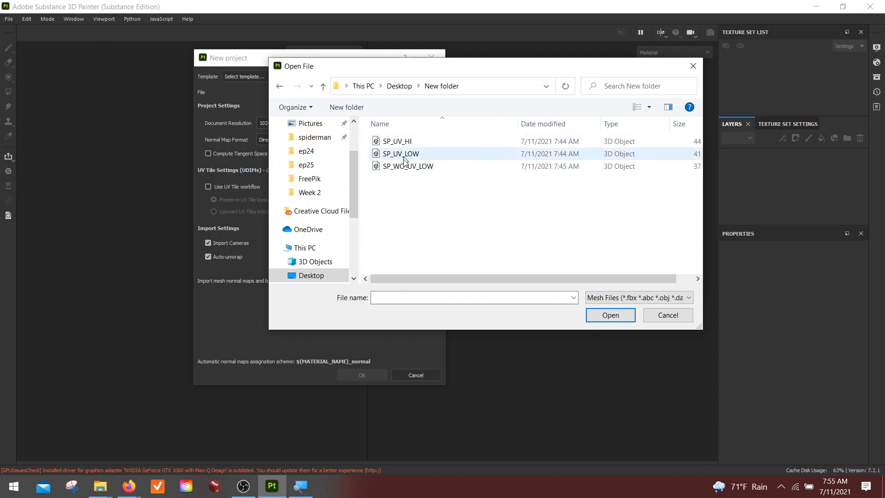
left_click(396, 168)
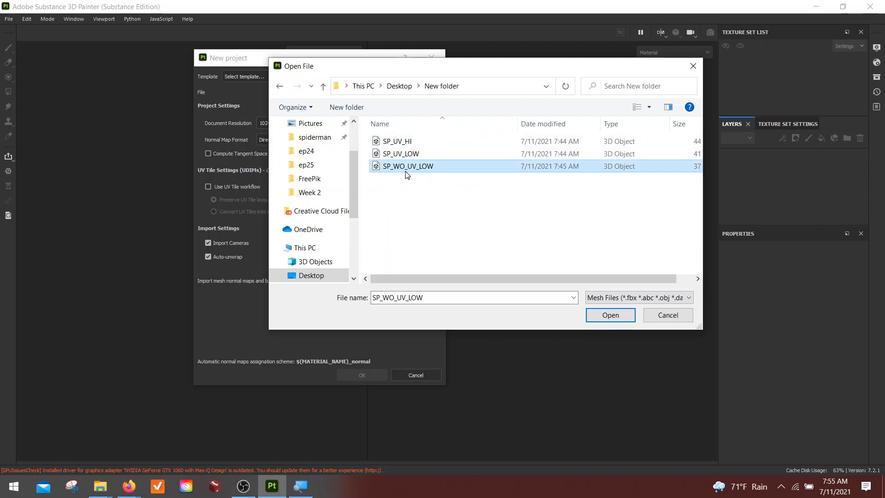
left_click(614, 316)
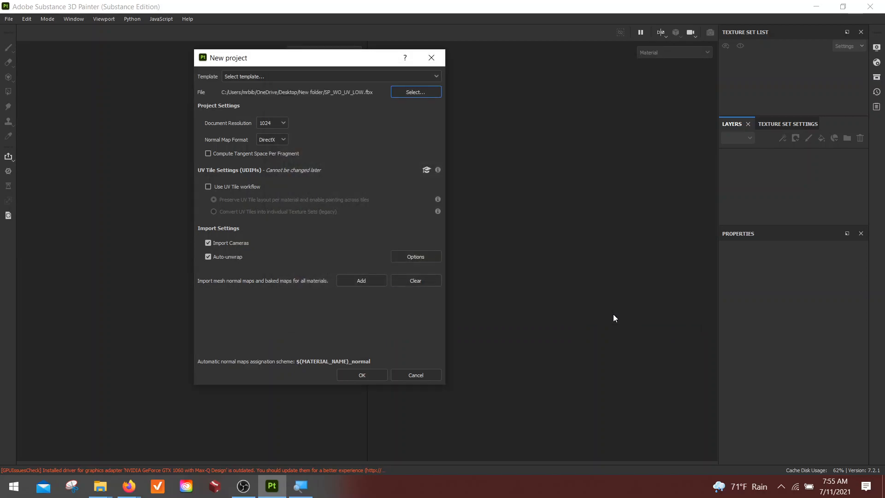
left_click_drag(268, 62, 297, 66)
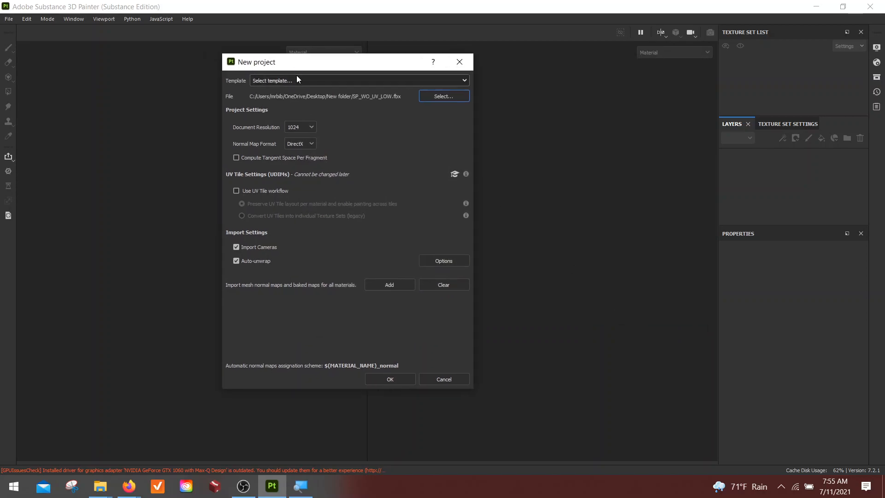
Use the PBR - Metallic Roughness Alpha-blend template for the new project with a document resolution of 1024.
left_click(297, 78)
scroll(308, 155, "down", 1)
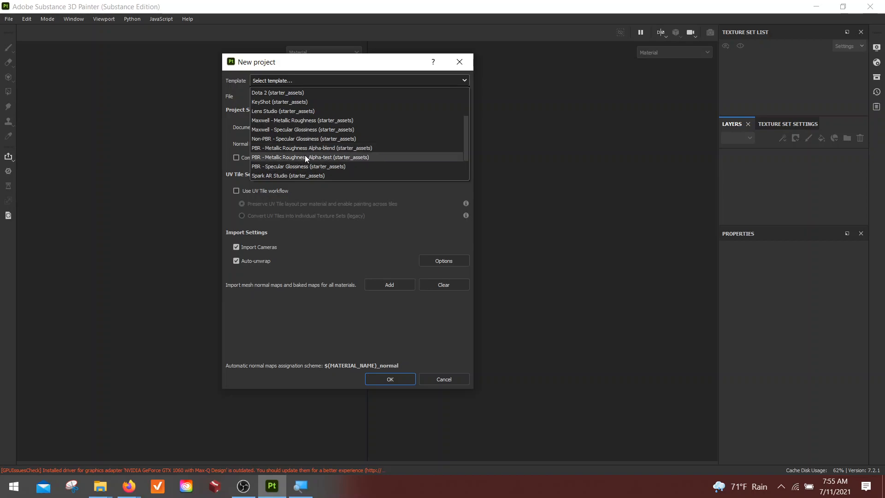
left_click(300, 148)
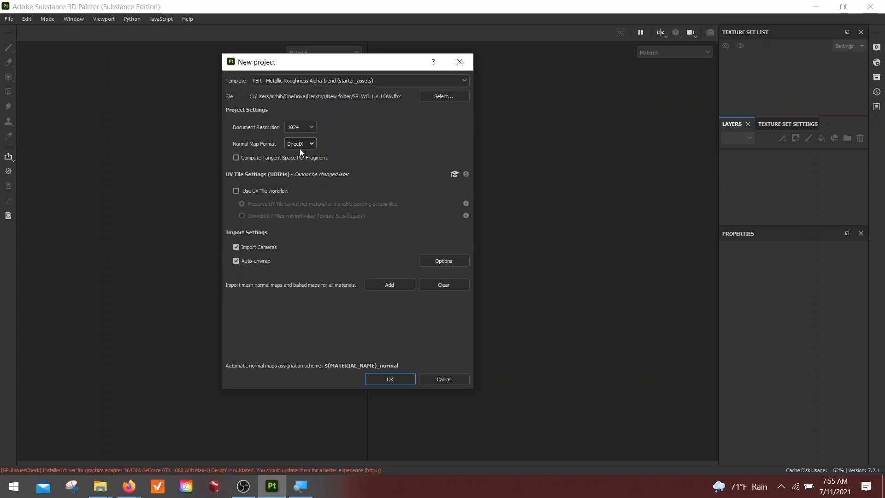
left_click_drag(305, 68, 275, 63)
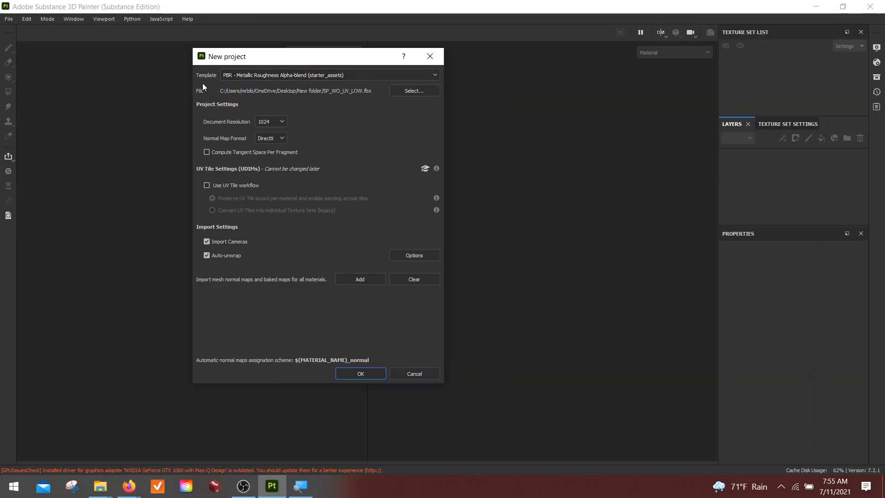
left_click(272, 122)
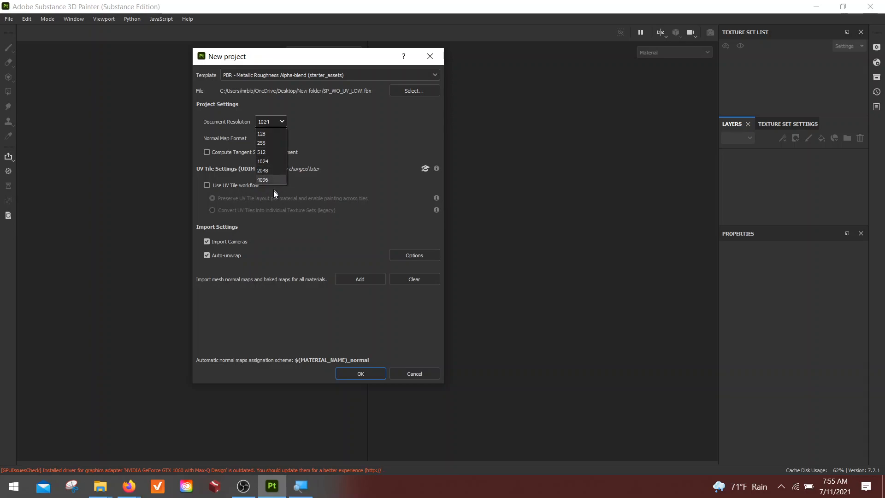
left_click(269, 160)
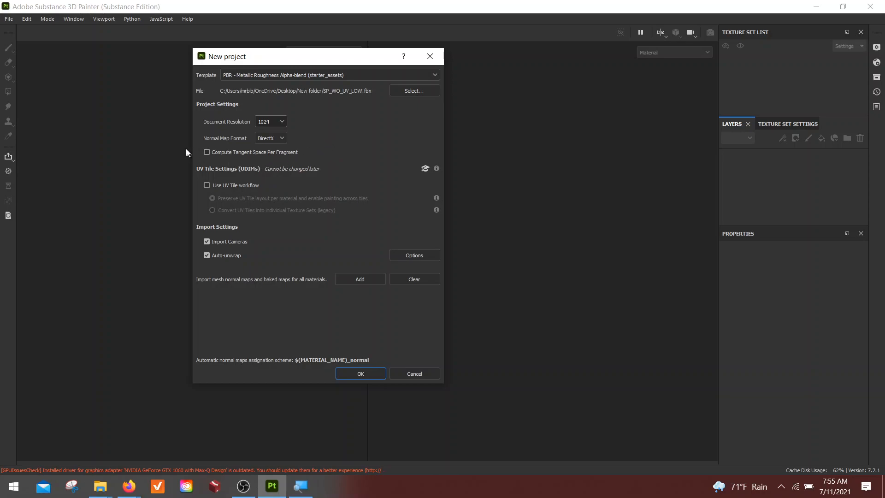
left_click(327, 127)
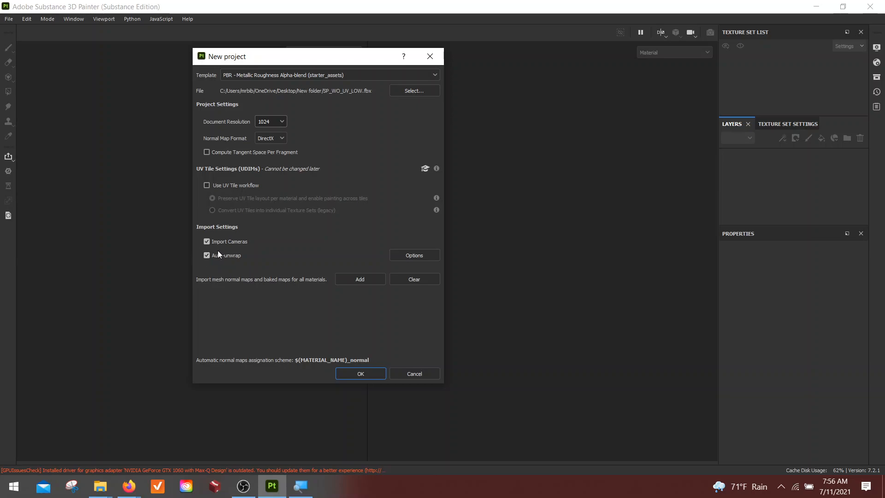
Check the auto-unwrap options and the baked-map import without changing anything, and create the project.
left_click(414, 255)
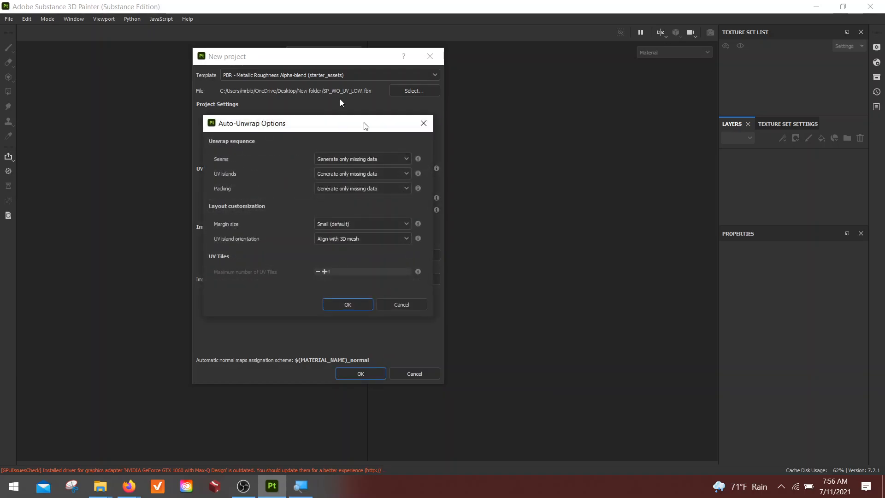
left_click(407, 306)
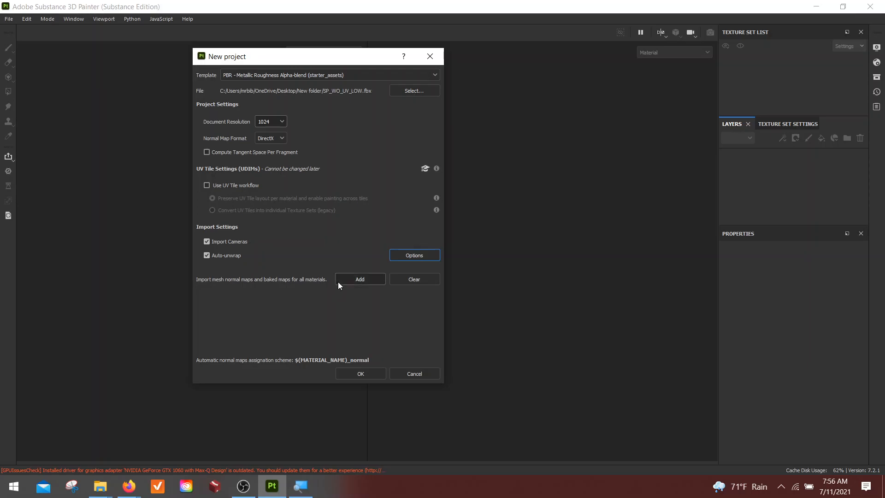
left_click(364, 279)
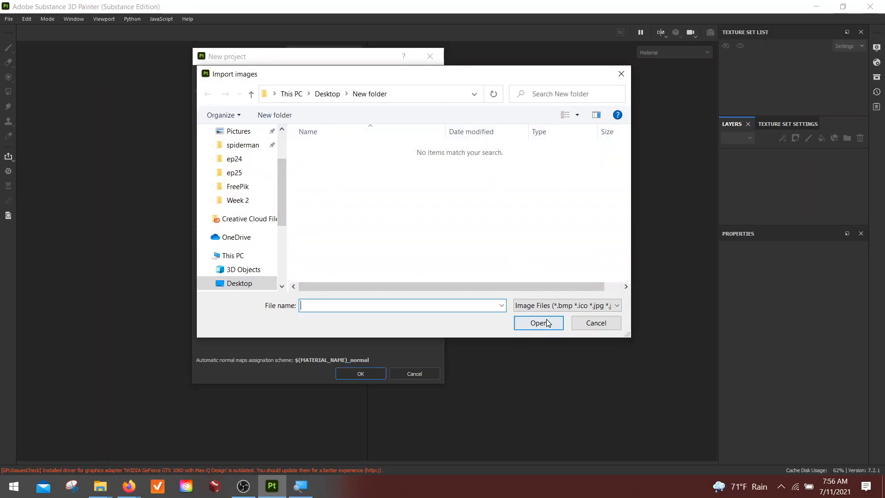
left_click(594, 323)
left_click(360, 374)
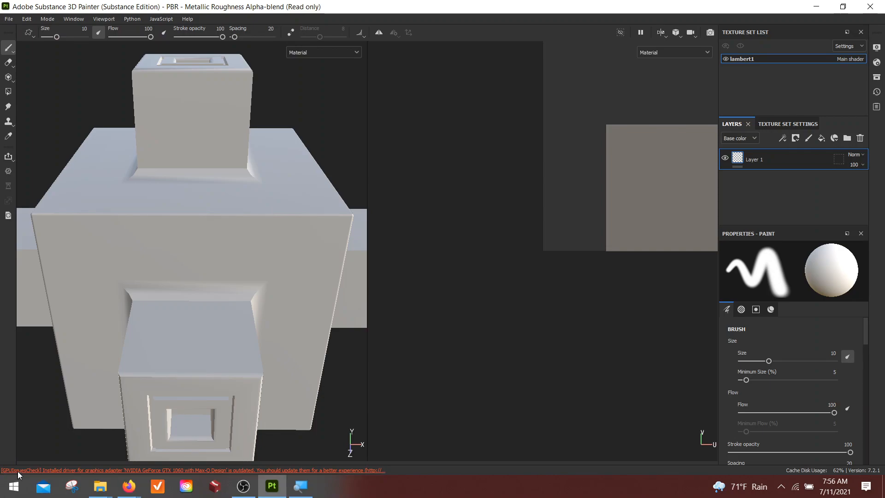
Read the log message, then examine the imported cube mesh from several angles alongside its full UV layout.
left_click(78, 476)
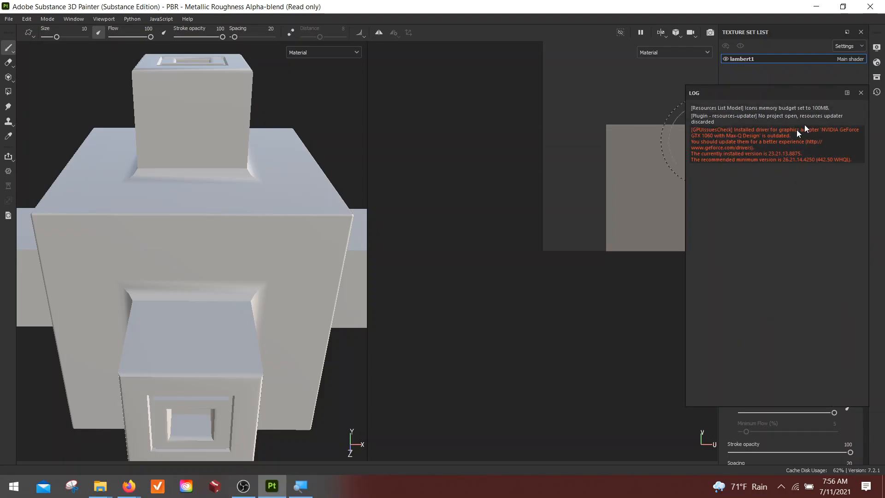
left_click(860, 93)
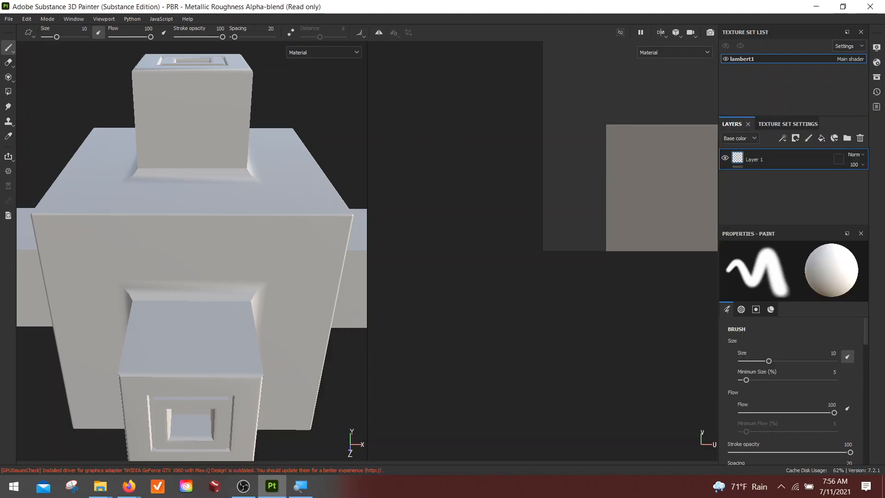
right_click_drag(251, 339, 180, 250, "alt")
middle_click_drag(179, 250, 156, 232, "alt")
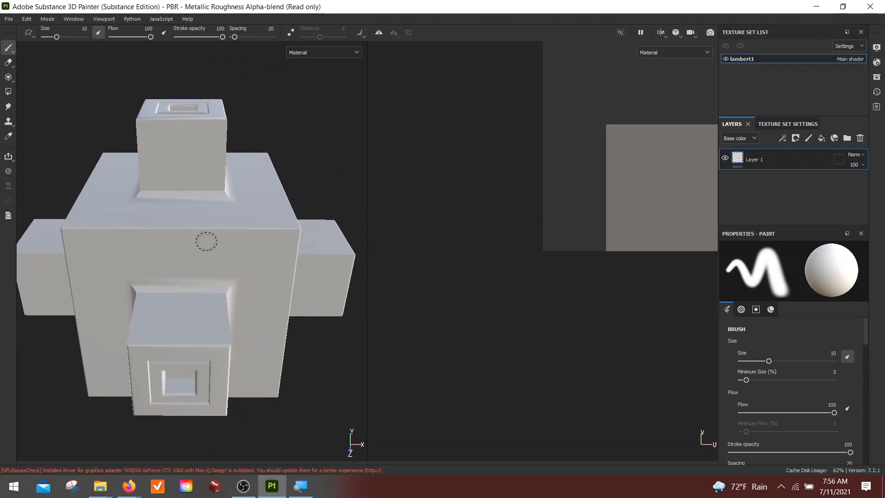
middle_click_drag(642, 211, 449, 219, "alt")
mouse_move(449, 219)
right_mouse_down("alt")
mouse_move(552, 227)
mouse_move(547, 198)
mouse_move(540, 264)
mouse_move(556, 275)
right_mouse_up("alt")
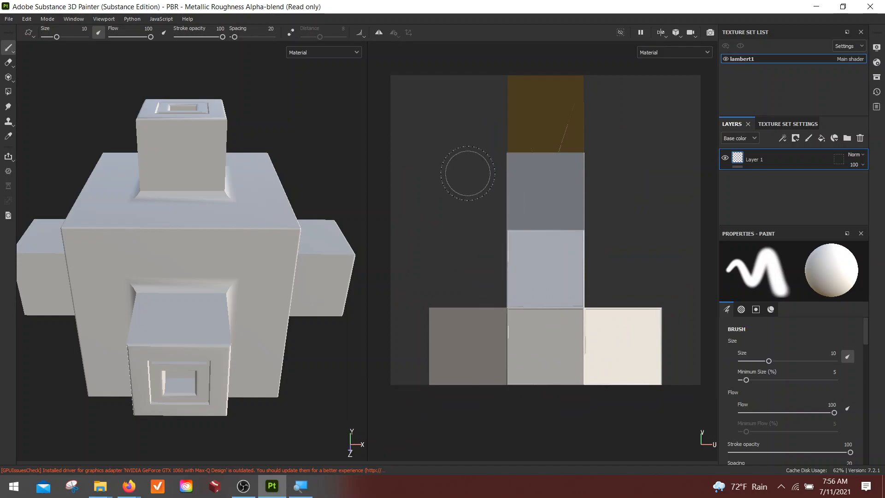
mouse_move(249, 232)
left_mouse_down("alt")
mouse_move(232, 237)
mouse_move(174, 217)
left_mouse_up("alt")
mouse_move(13, 50)
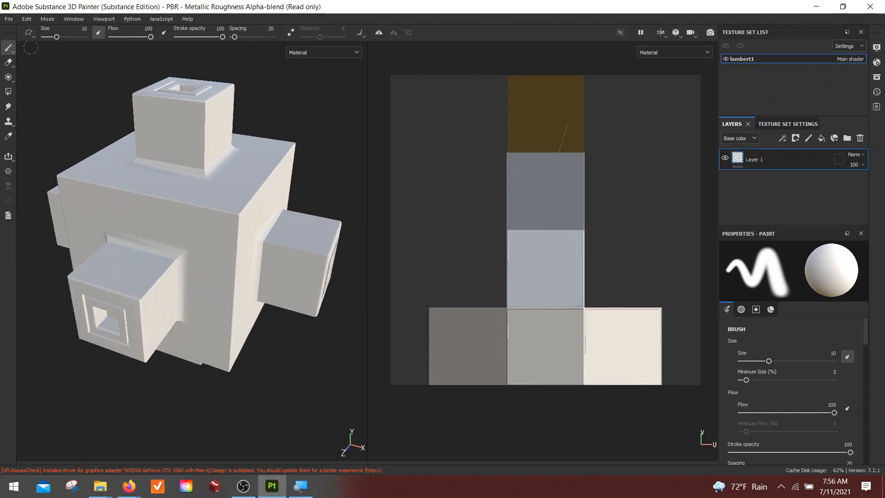
left_click_drag(217, 237, 207, 231, "alt")
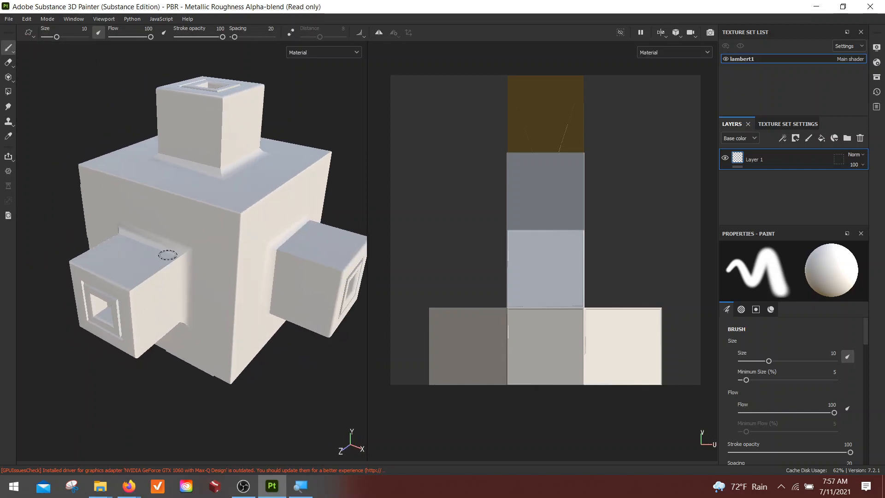
left_click_drag(158, 251, 216, 261, "alt")
Set the paint brush's base color to red d40000.
scroll(809, 354, "down", 4)
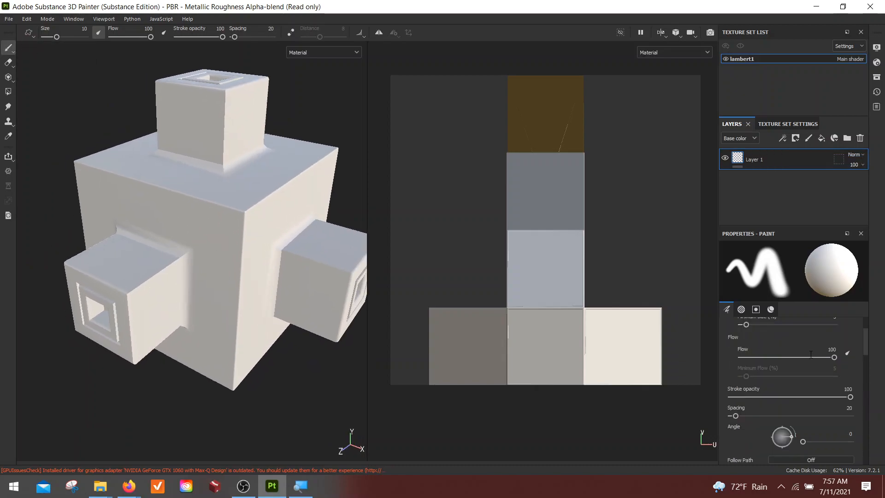
scroll(809, 355, "down", 10)
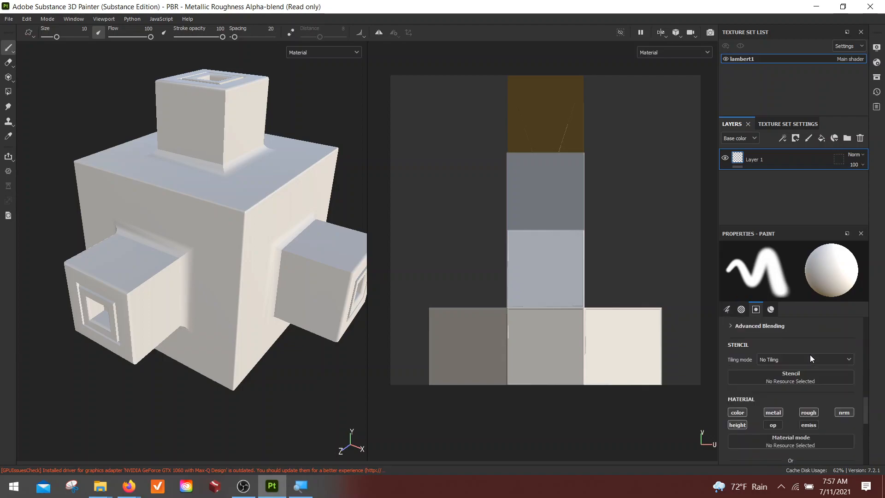
left_click(787, 406)
left_click_drag(773, 339, 827, 324)
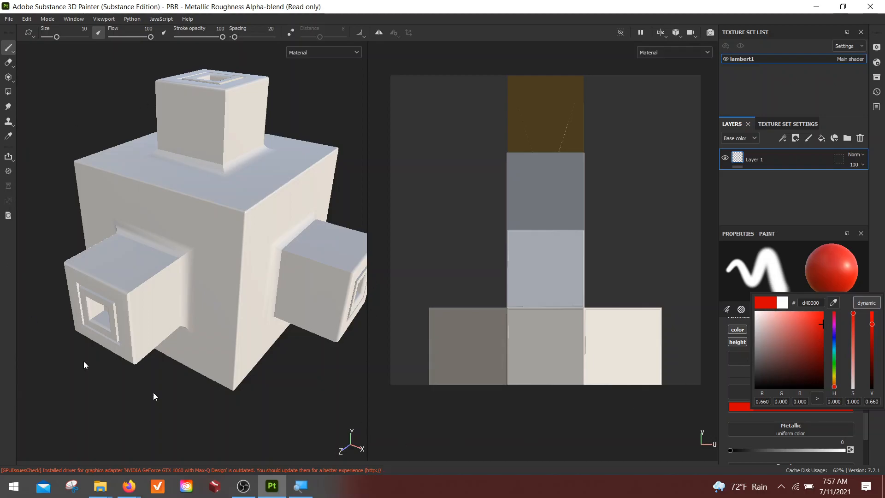
left_click(877, 264)
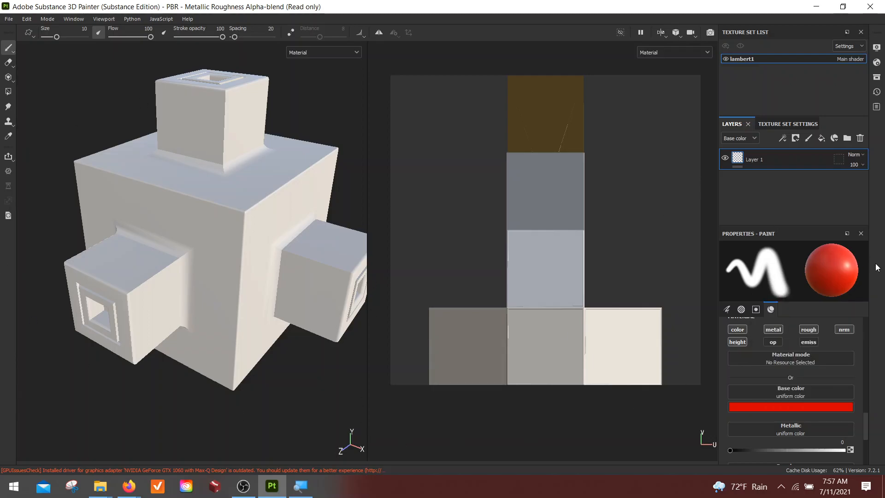
Paint red strokes down the cube's upper block and front face and across the front protrusion.
left_click(153, 207)
left_click_drag(159, 276, 221, 244, "alt")
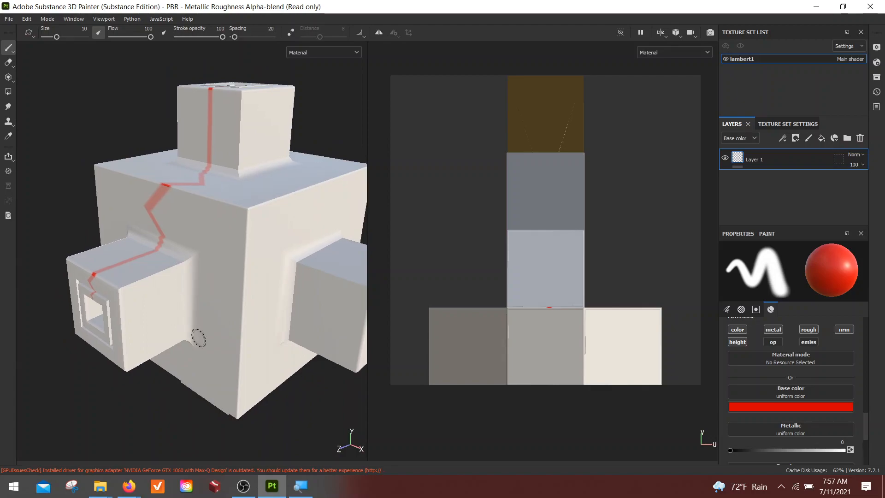
scroll(219, 288, "up", 3)
left_click_drag(211, 296, 259, 266, "alt")
left_click_drag(213, 306, 180, 261, "alt")
left_click(180, 261)
left_click_drag(227, 297, 208, 298, "alt")
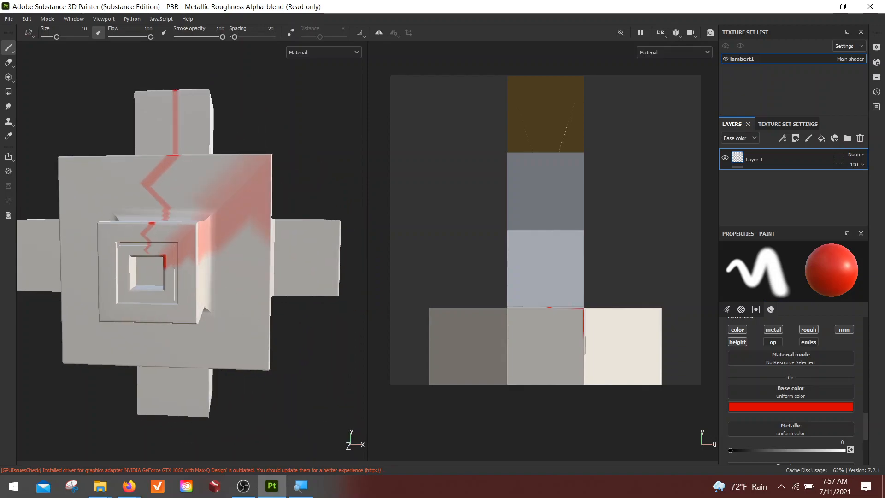
Continue the red strokes around the cube's other sides, corners and protrusions to compare them with the UV layout.
left_click_drag(267, 253, 228, 267, "alt")
mouse_move(272, 227)
left_mouse_down("alt")
mouse_move(289, 266)
mouse_move(239, 270)
mouse_move(240, 234)
mouse_move(226, 263)
left_mouse_up("alt")
left_click(240, 233)
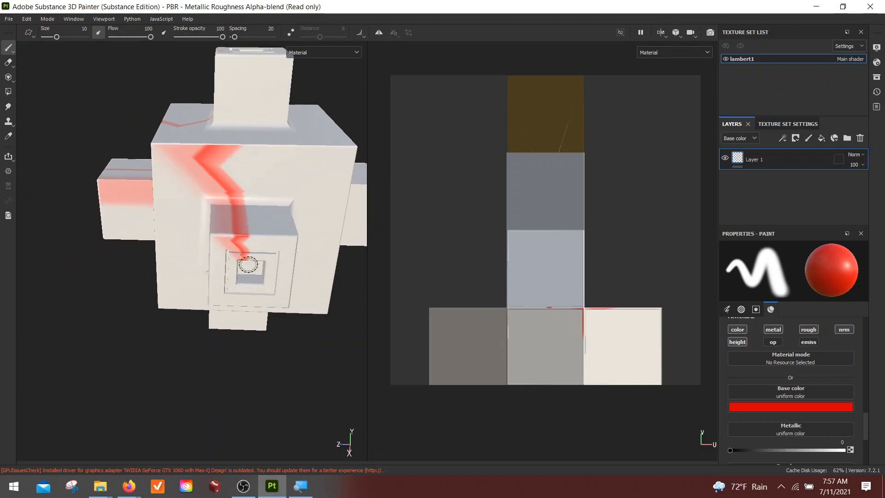
left_click_drag(278, 233, 236, 249, "alt")
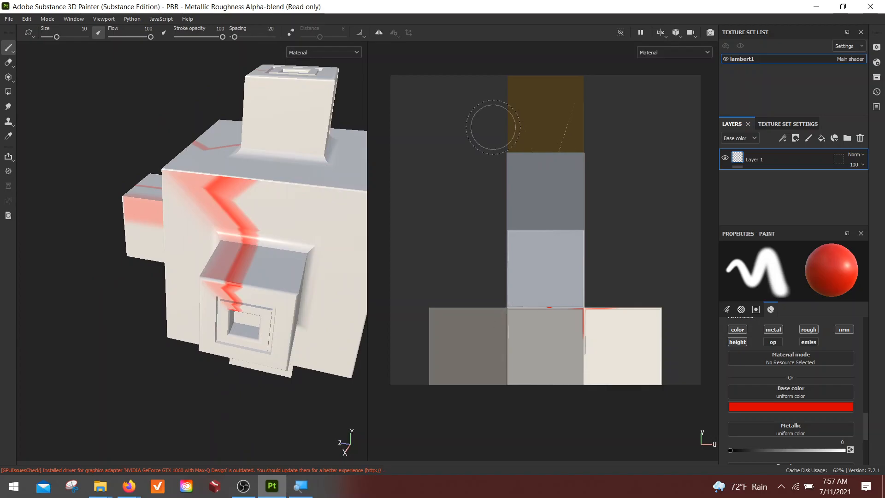
mouse_move(364, 212)
left_mouse_down("alt")
mouse_move(296, 251)
mouse_move(242, 237)
mouse_move(166, 275)
mouse_move(298, 261)
mouse_move(249, 206)
mouse_move(270, 180)
mouse_move(223, 218)
mouse_move(245, 200)
left_mouse_up("alt")
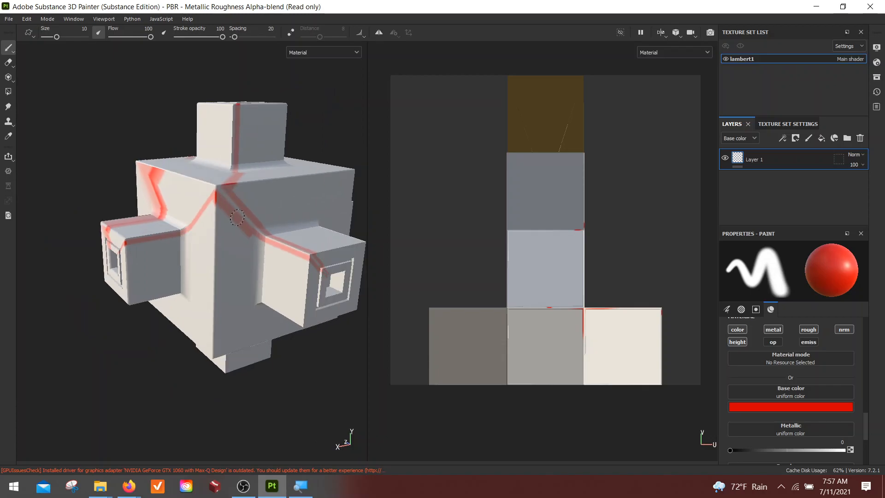
left_click_drag(239, 122, 282, 259, "alt")
middle_click_drag(200, 363, 259, 241, "alt")
mouse_move(259, 241)
left_mouse_down("alt")
mouse_move(282, 131)
mouse_move(153, 243)
mouse_move(205, 250)
mouse_move(166, 269)
mouse_move(158, 256)
mouse_move(306, 302)
mouse_move(205, 254)
mouse_move(257, 239)
left_mouse_up("alt")
left_click_drag(297, 366, 239, 332, "alt")
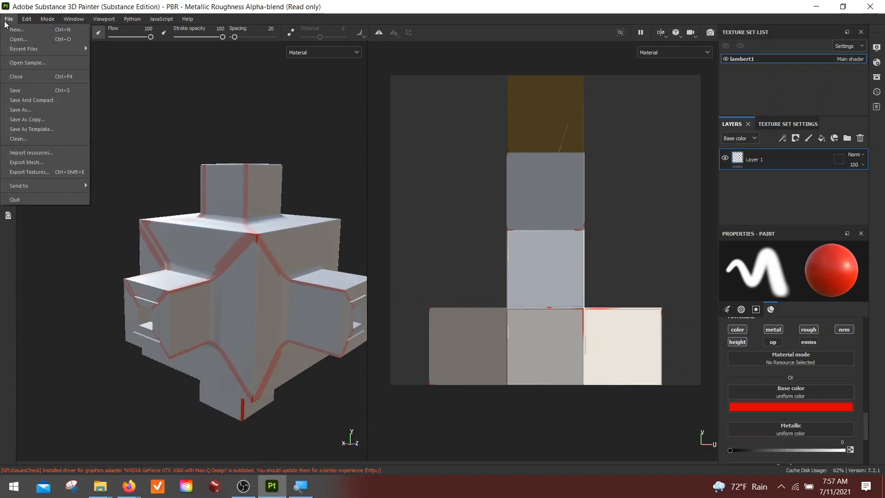
Discard the painted project and look for a project file in New folder on the Desktop without opening one.
left_click(26, 40)
left_click(414, 260)
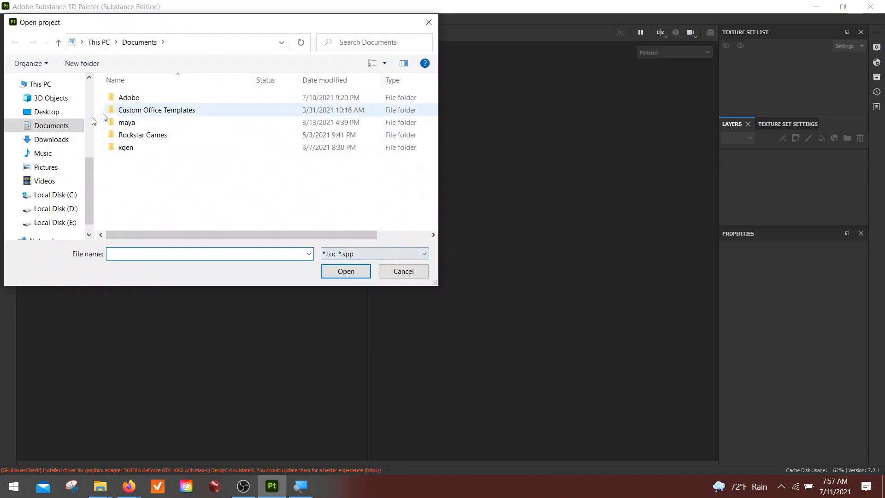
left_click_drag(90, 178, 103, 115)
scroll(44, 179, "up", 1)
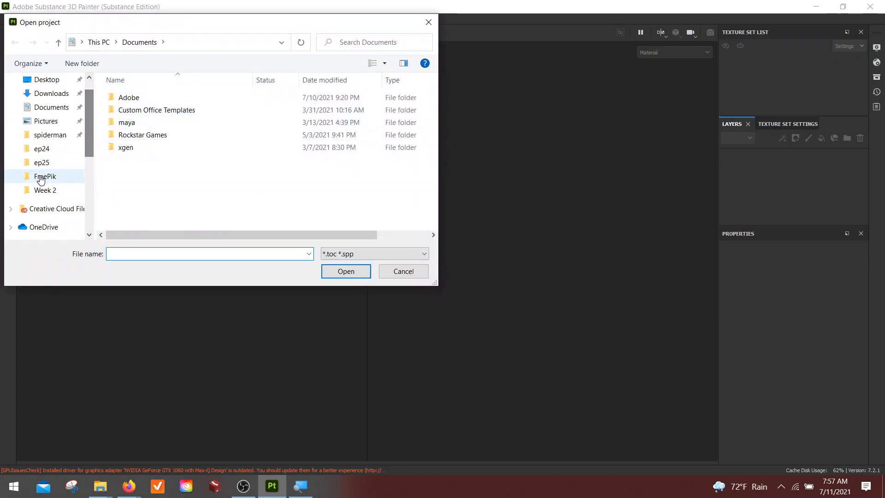
left_click(46, 79)
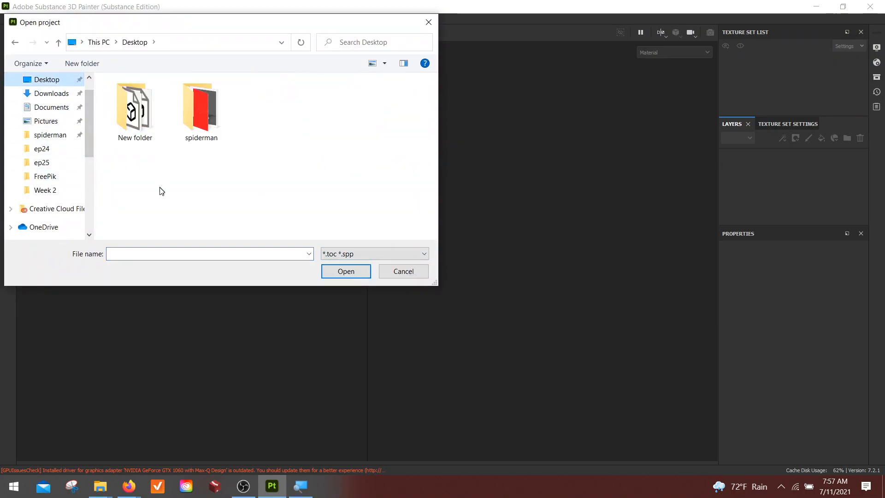
double_click(135, 124)
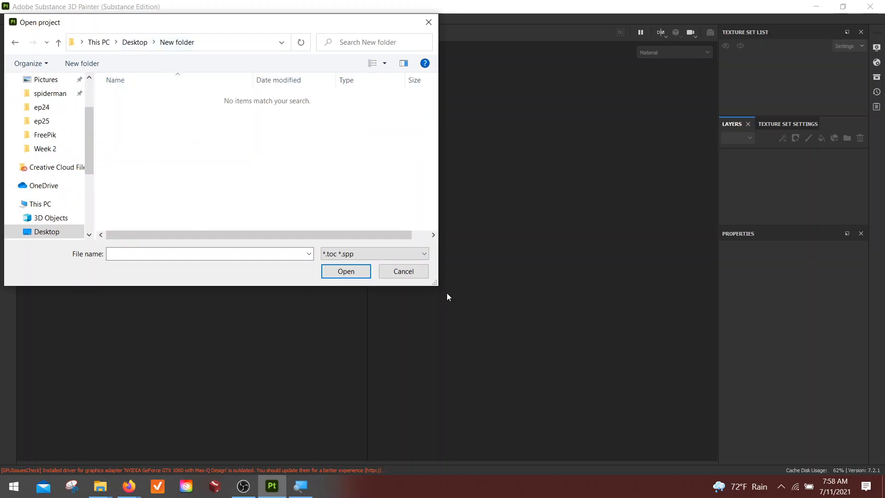
left_click(403, 271)
Start another new project with the SP_WO_UV_LOW mesh from New folder as its file.
left_click(8, 19)
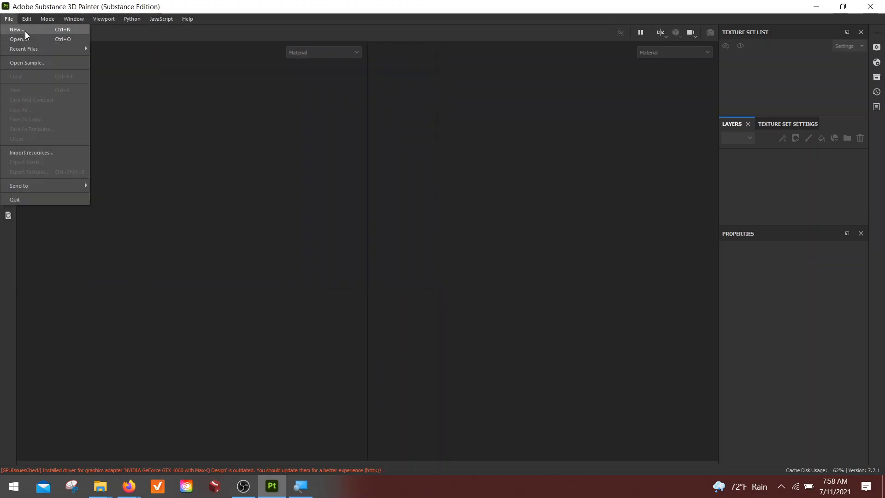
left_click(23, 36)
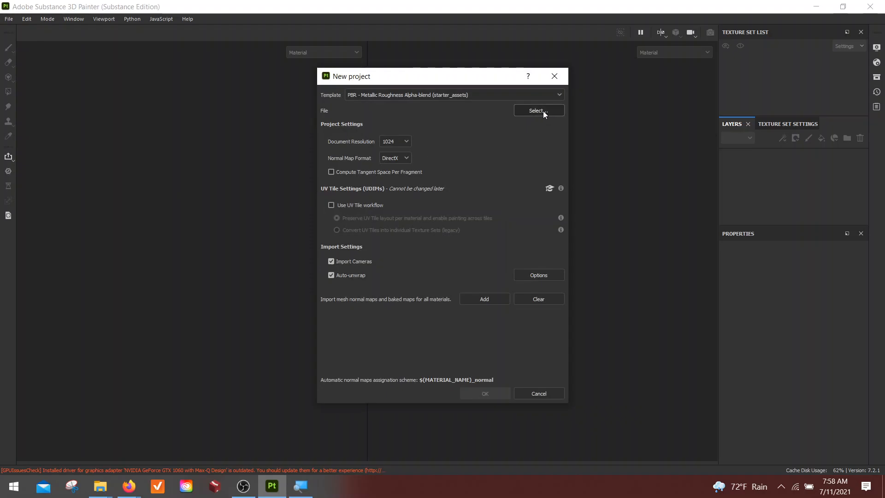
left_click(535, 110)
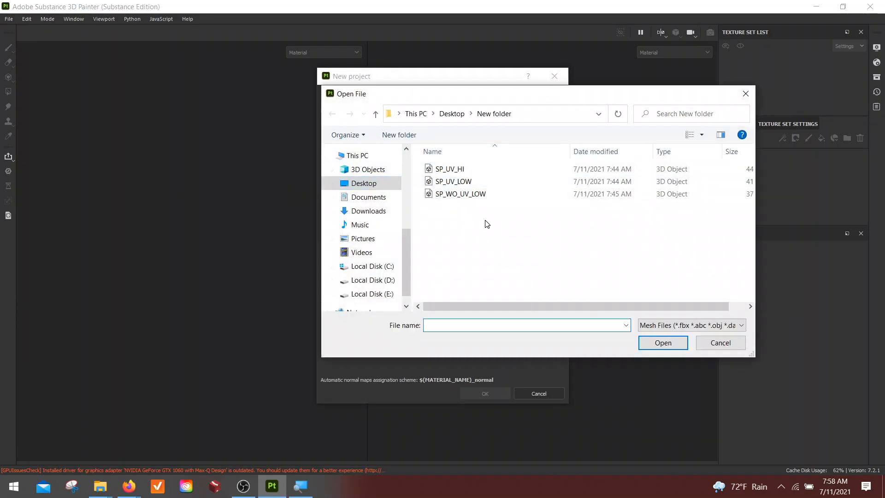
left_click(472, 195)
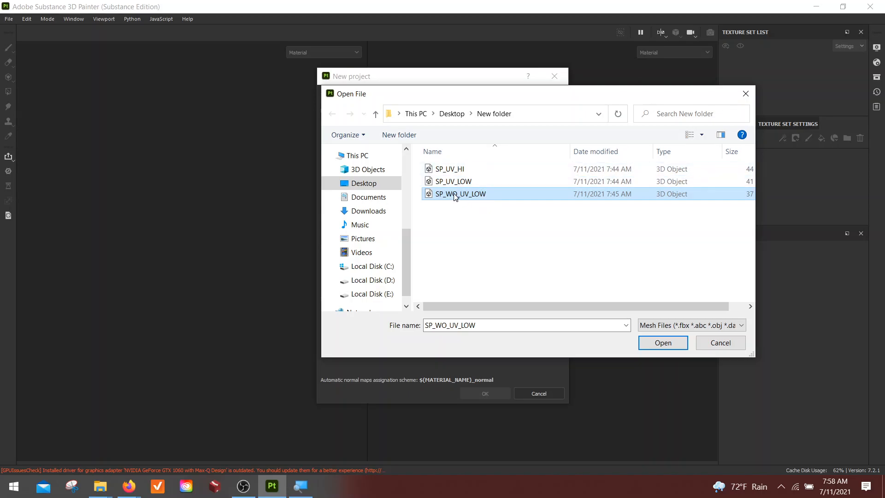
double_click(462, 197)
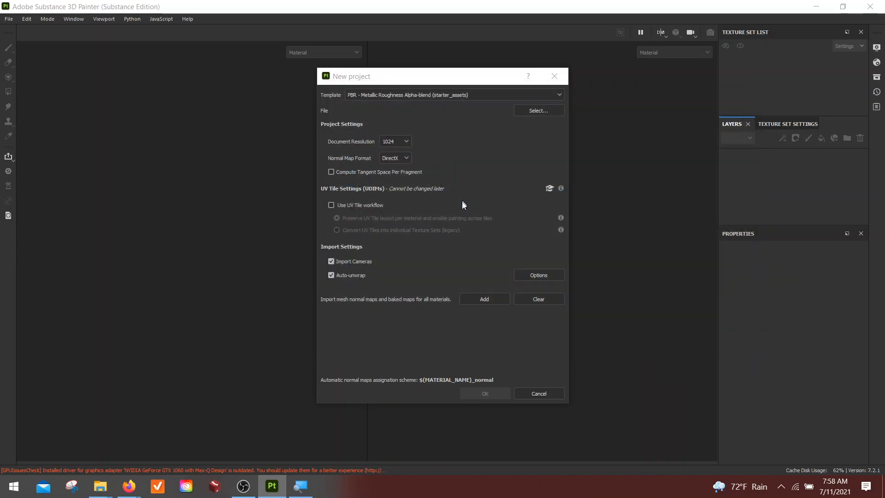
left_click_drag(466, 84, 387, 74)
Keep Auto-unwrap enabled and set its Seams option to Recompute all, leaving the margin size at Small (default).
left_click(251, 264)
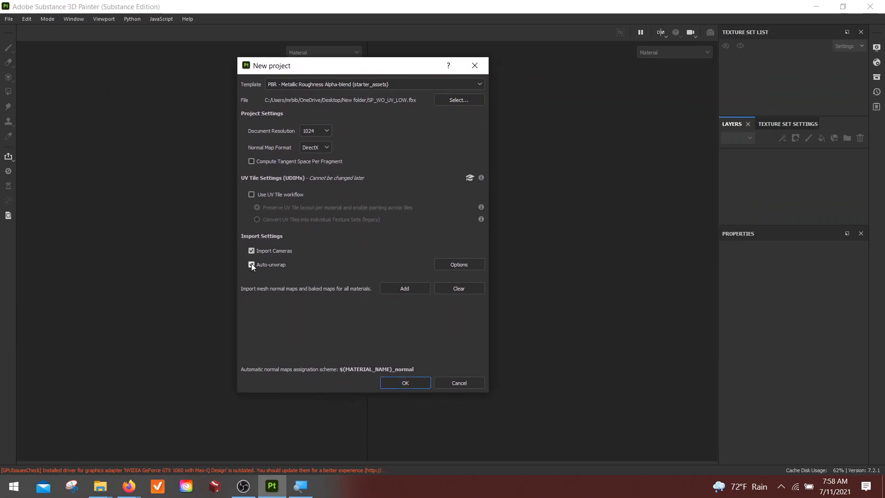
left_click(472, 264)
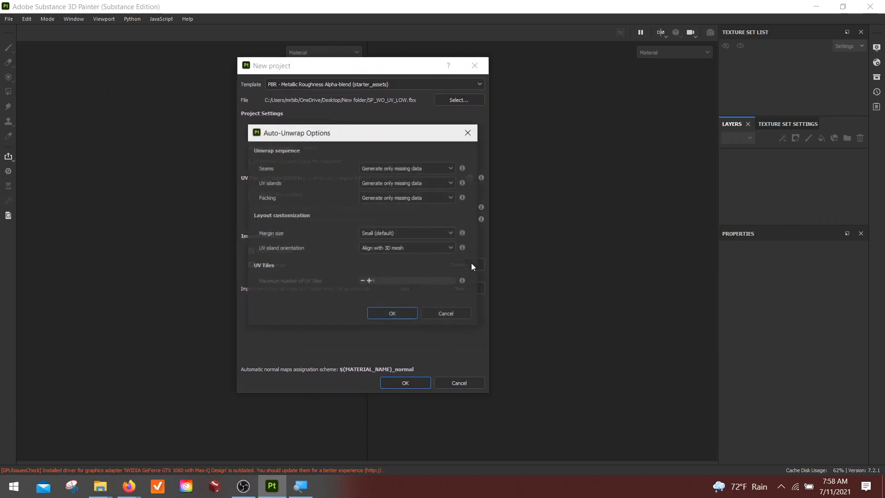
left_click(406, 167)
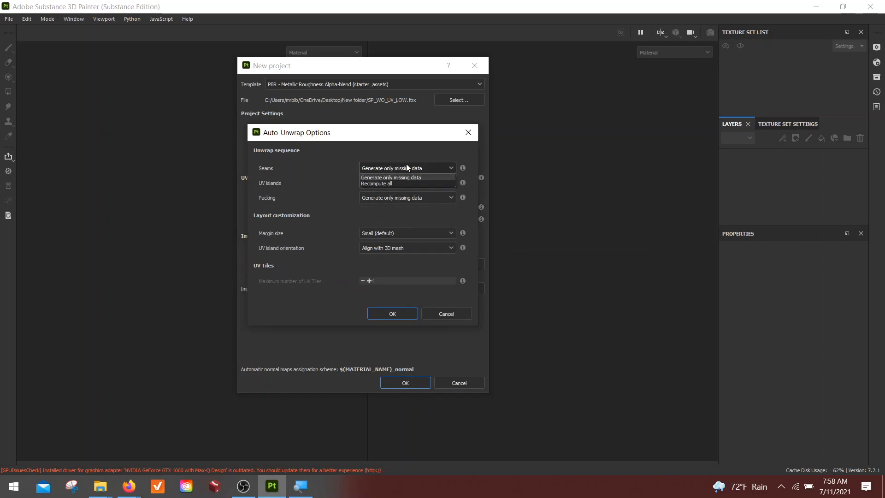
left_click(388, 183)
left_click(409, 233)
left_click(410, 233)
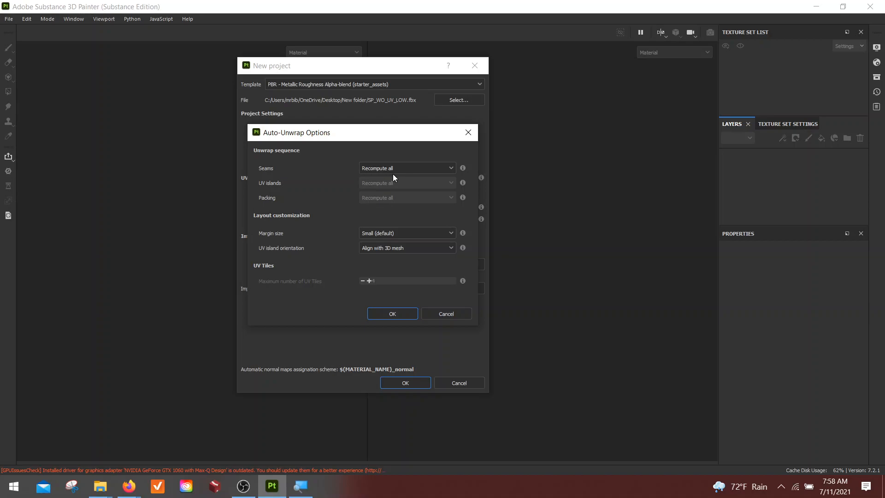
left_click(397, 314)
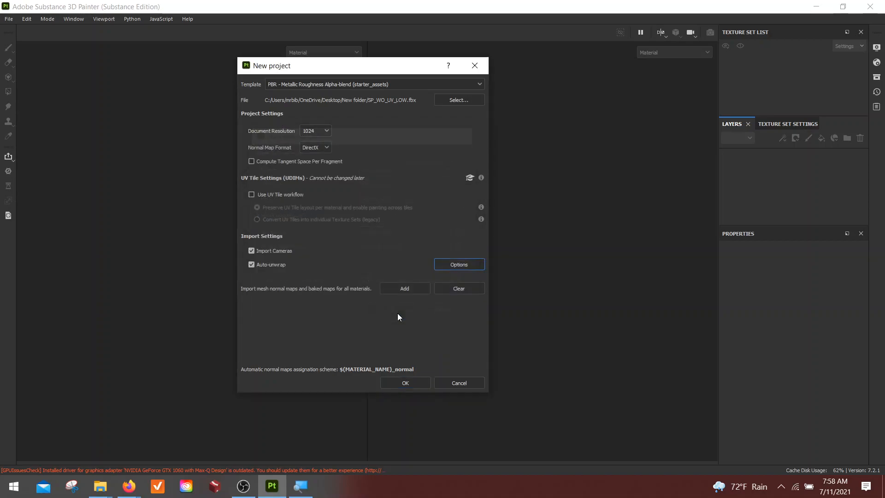
Create the project from SP_WO_UV_LOW.fbx with the PBR - Metallic Roughness Alpha-blend template, 1024 resolution and Auto-unwrap enabled.
left_click(403, 381)
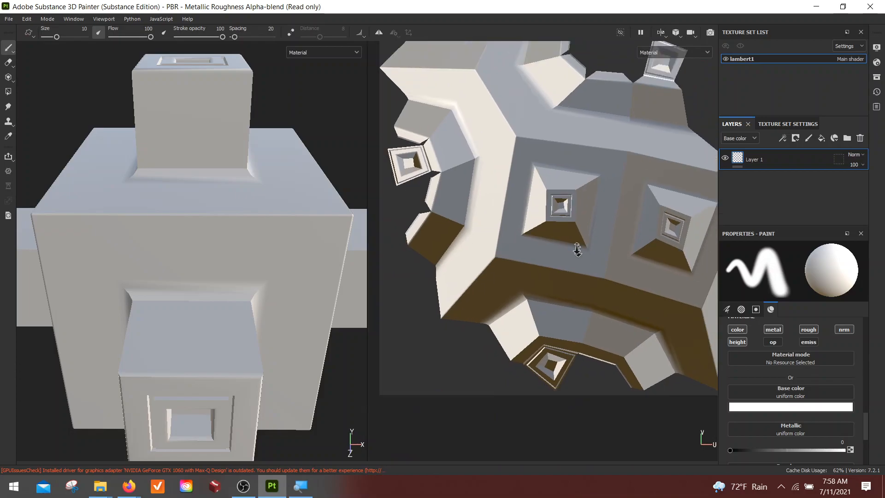
scroll(581, 260, "down", 5)
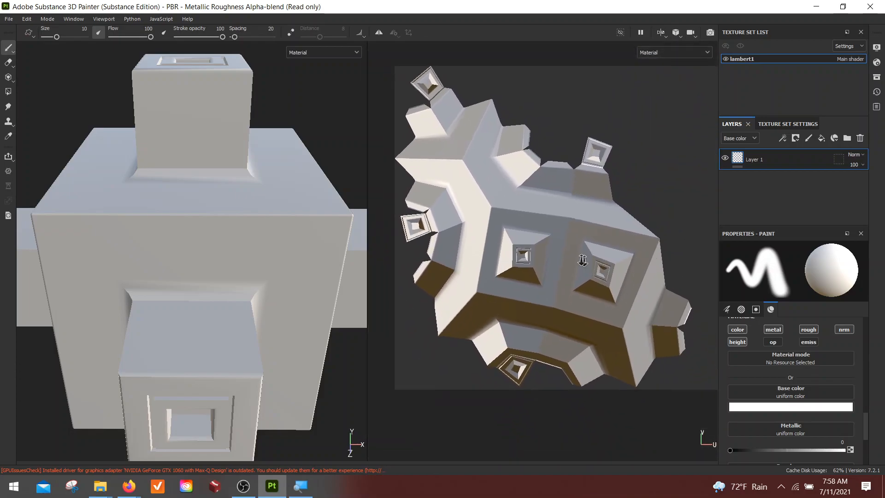
right_click_drag(581, 260, 569, 251, "alt")
middle_click_drag(523, 231, 528, 253, "alt")
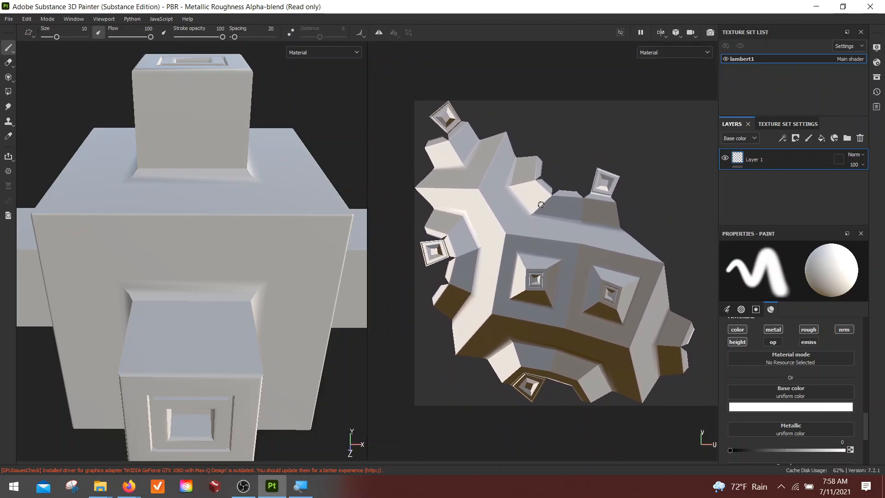
Paint short white test strokes on the 3D model's top face, one side with its protruding block, and the lower block.
left_click_drag(277, 300, 217, 265, "alt")
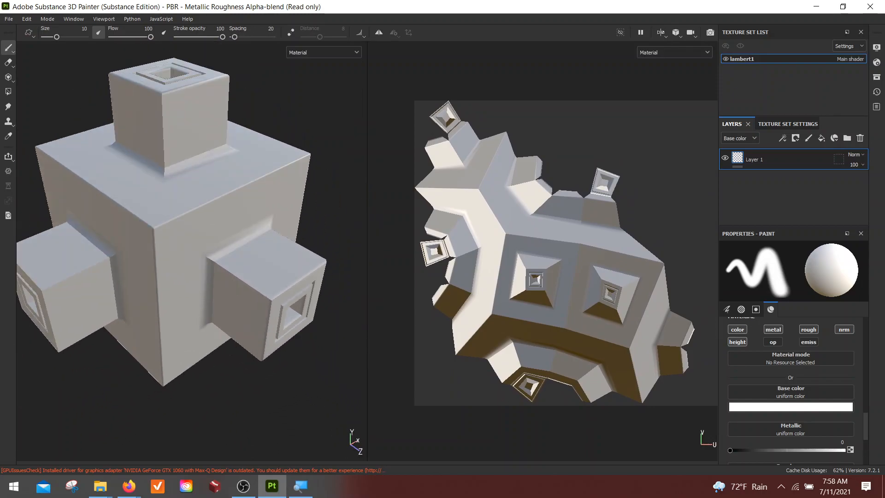
middle_click_drag(235, 252, 276, 271, "alt")
left_click_drag(224, 203, 249, 240)
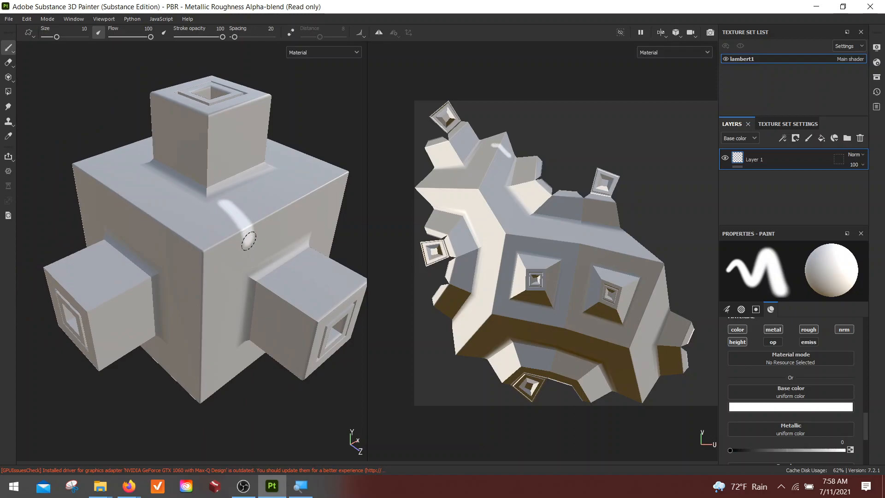
mouse_move(287, 265)
left_mouse_down("alt")
mouse_move(229, 245)
mouse_move(259, 243)
left_mouse_up("alt")
mouse_move(230, 287)
left_mouse_down()
mouse_move(249, 308)
mouse_move(192, 312)
mouse_move(202, 332)
mouse_move(270, 299)
left_mouse_up()
mouse_move(183, 336)
left_mouse_down()
mouse_move(277, 357)
mouse_move(184, 369)
left_mouse_up()
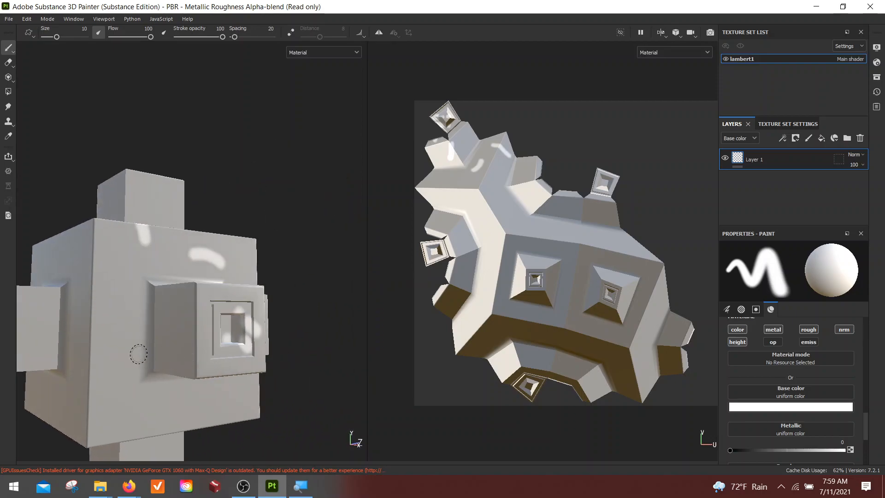
Paint a white square-shaped loop on the cube's side face around its protruding block.
mouse_move(149, 341)
left_mouse_down("alt")
mouse_move(224, 277)
mouse_move(232, 325)
mouse_move(218, 399)
left_mouse_up("alt")
middle_click_drag(568, 303, 542, 229, "alt")
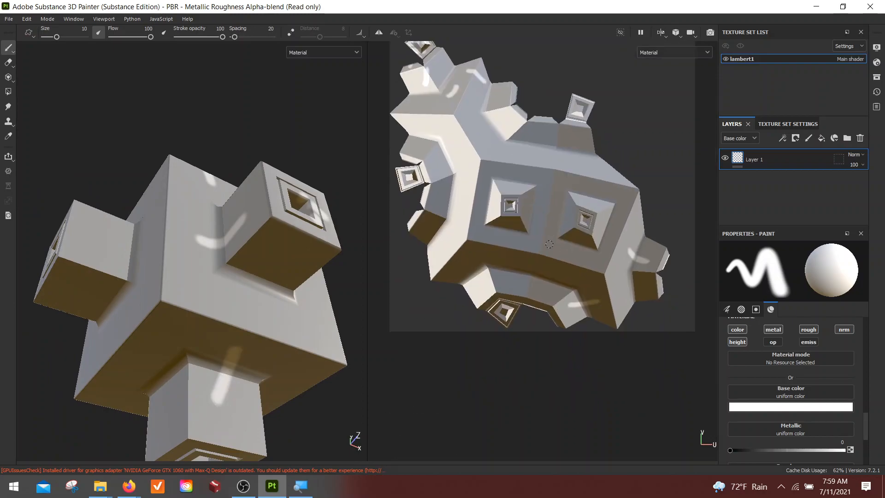
right_click_drag(542, 228, 617, 355, "alt")
mouse_move(490, 226)
middle_mouse_down("alt")
mouse_move(519, 262)
mouse_move(423, 267)
middle_mouse_up("alt")
right_click_drag(483, 220, 535, 212, "alt")
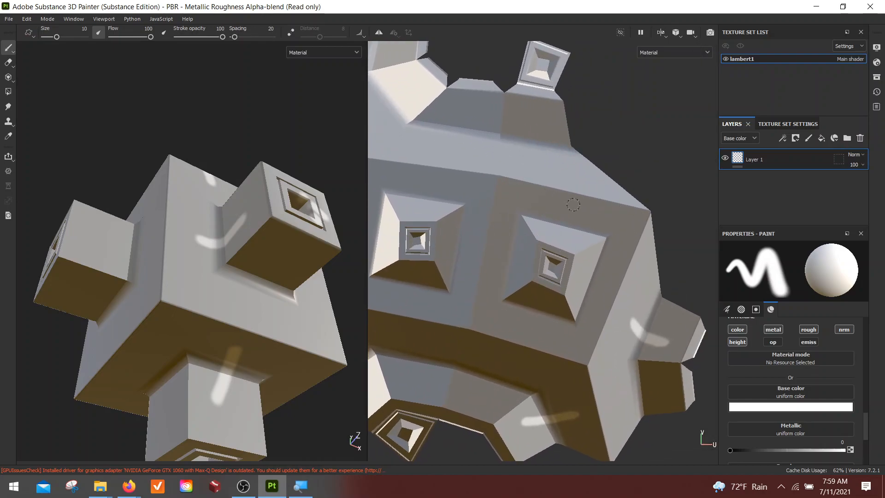
middle_click_drag(435, 276, 469, 274, "alt")
left_click_drag(221, 283, 211, 325, "alt")
mouse_move(197, 208)
left_mouse_down()
mouse_move(191, 283)
mouse_move(306, 312)
mouse_move(341, 280)
mouse_move(346, 178)
mouse_move(306, 159)
mouse_move(203, 192)
mouse_move(197, 253)
left_mouse_up()
Paint white strokes in the 2D UV view across the two separate groups of protruding-block faces and check them on the model.
scroll(518, 283, "down", 5)
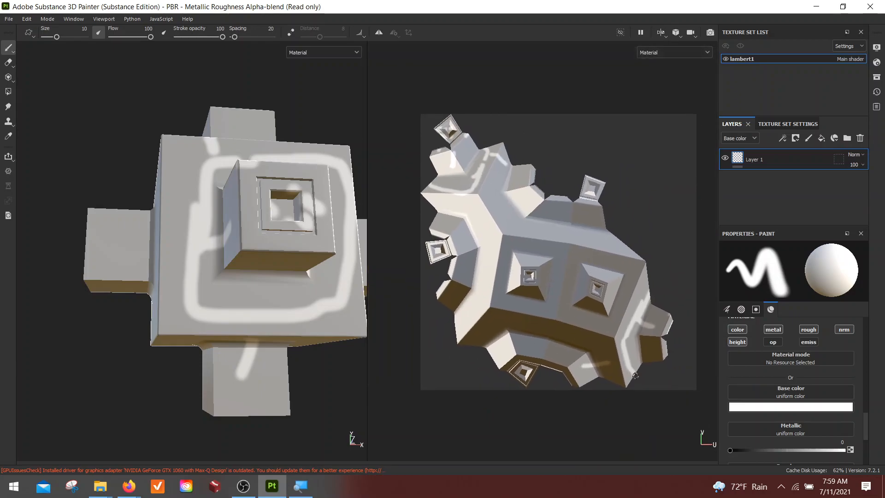
middle_click_drag(648, 287, 568, 230, "alt")
right_click_drag(568, 231, 579, 277, "alt")
middle_click_drag(583, 260, 632, 273, "alt")
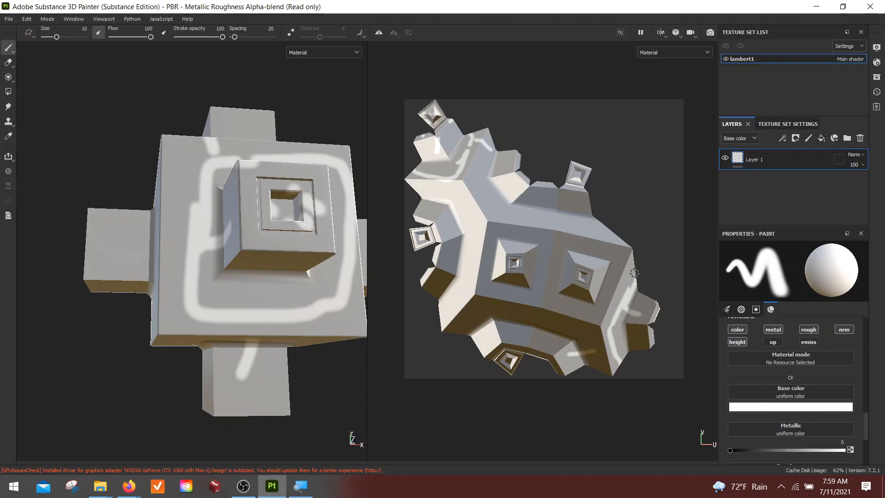
mouse_move(647, 310)
left_mouse_down()
mouse_move(647, 301)
mouse_move(638, 323)
mouse_move(644, 358)
left_mouse_up()
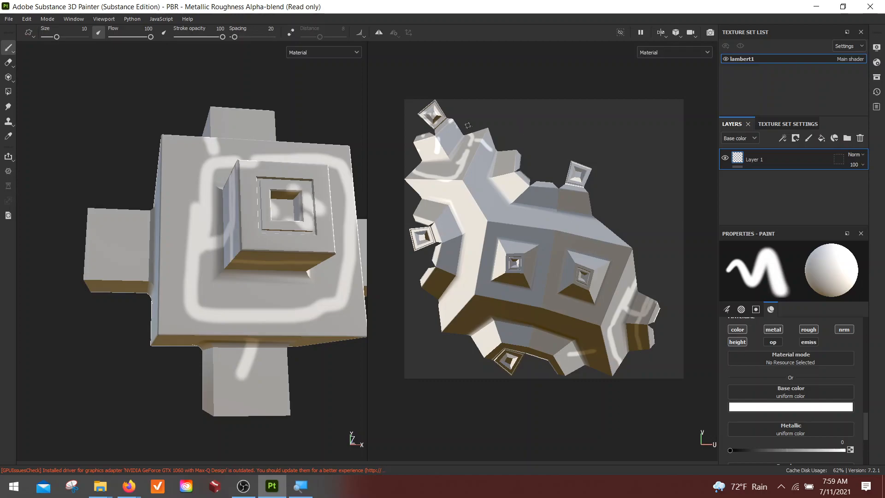
mouse_move(460, 131)
left_mouse_down()
mouse_move(442, 150)
mouse_move(420, 153)
left_mouse_up()
mouse_move(267, 216)
left_mouse_down("alt")
mouse_move(258, 207)
mouse_move(289, 152)
mouse_move(316, 211)
mouse_move(270, 310)
mouse_move(249, 258)
mouse_move(191, 180)
mouse_move(300, 218)
left_mouse_up("alt")
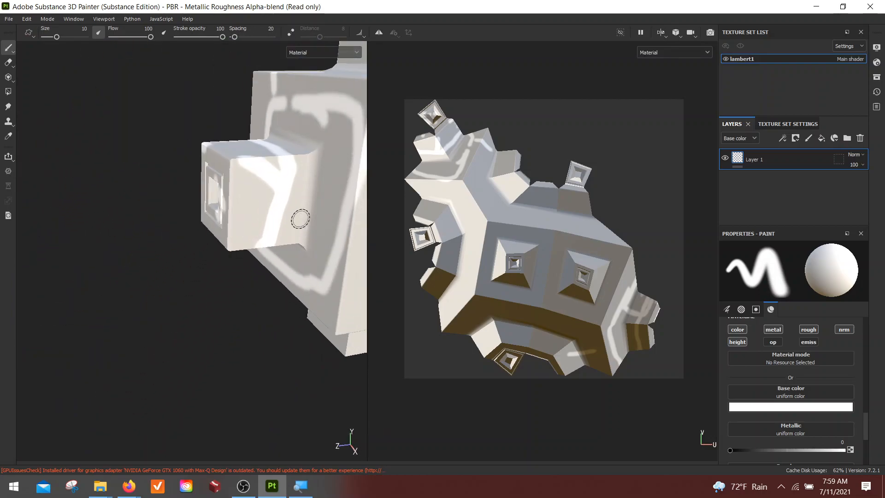
Examine how the painted strokes map between the 3D model and the auto-generated UV layout, especially across the seams.
middle_click_drag(562, 305, 587, 302, "alt")
right_click_drag(587, 303, 577, 318, "alt")
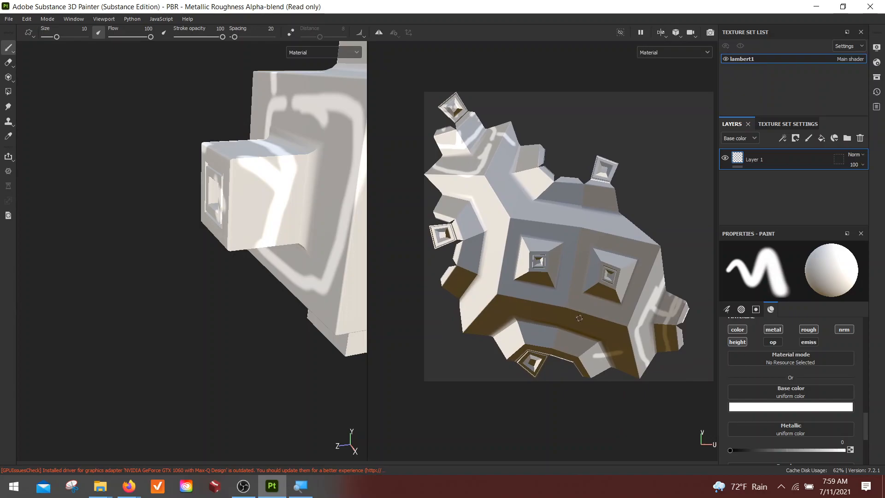
left_click_drag(288, 322, 216, 281, "alt")
left_click_drag(175, 258, 276, 251, "alt")
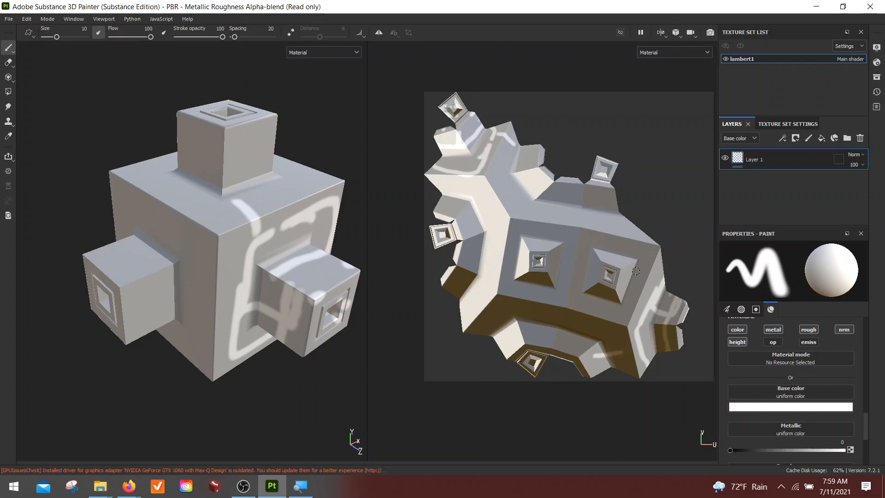
scroll(604, 272, "up", 1)
middle_click_drag(605, 271, 577, 250, "alt")
left_click_drag(331, 285, 222, 205, "alt")
key("f")
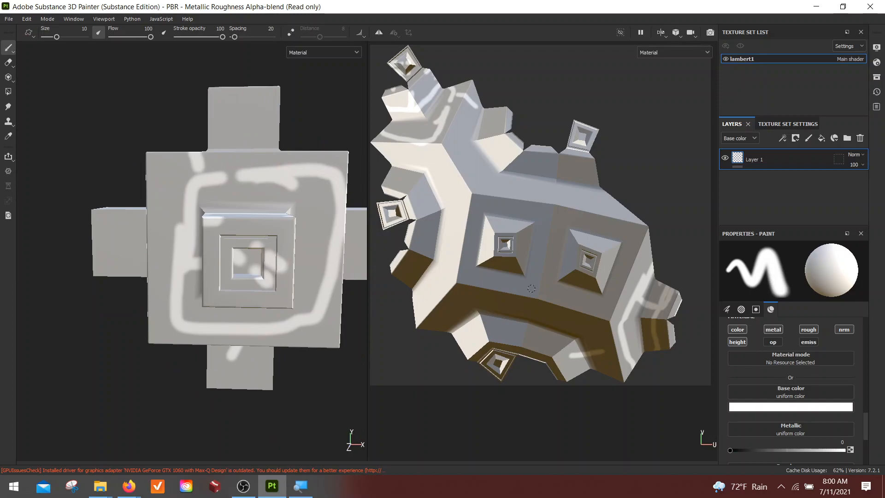
middle_click_drag(642, 241, 595, 174, "alt")
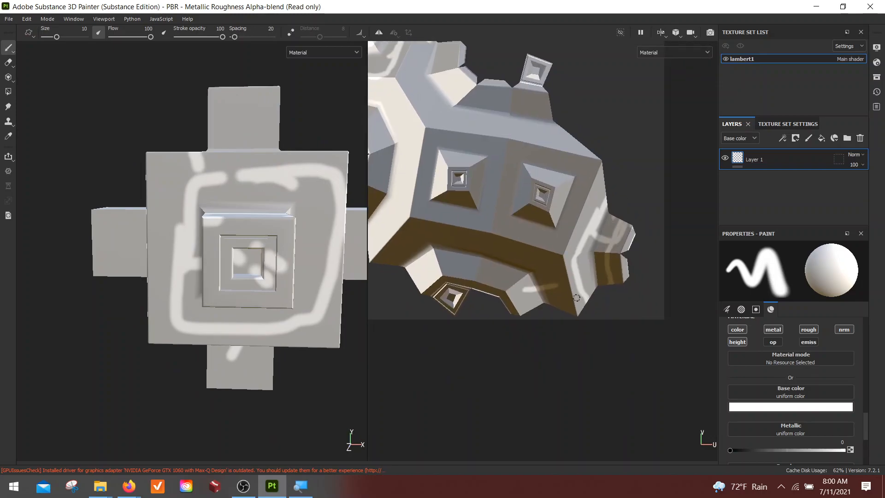
middle_click_drag(454, 175, 563, 275, "alt")
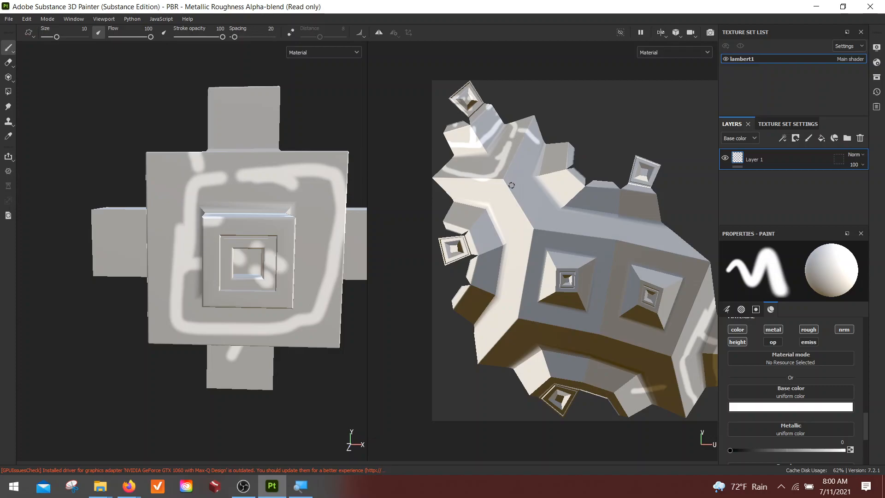
middle_click_drag(609, 302, 594, 271, "alt")
right_click_drag(594, 271, 553, 221, "alt")
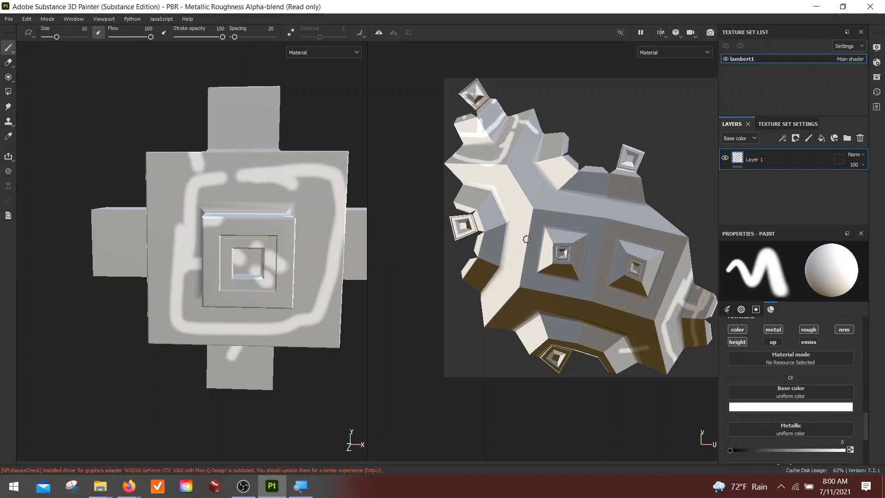
left_click_drag(256, 300, 243, 266, "alt")
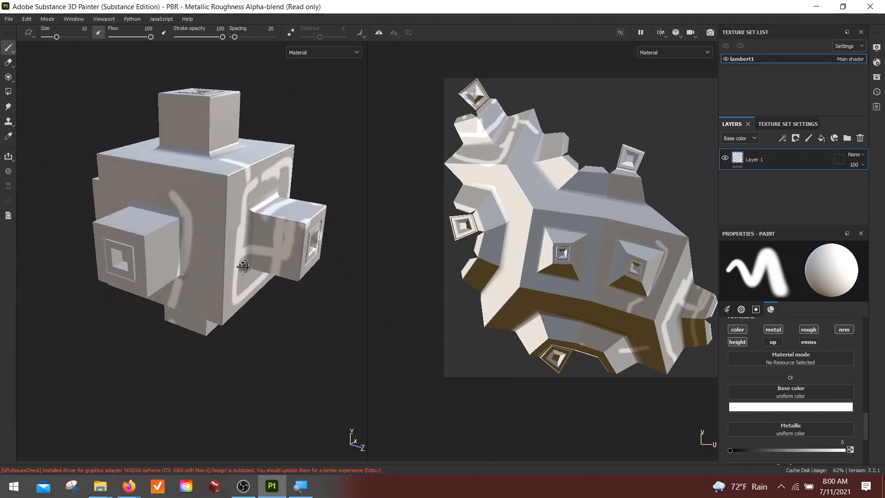
Start a new project and choose SP_UV_LOW.fbx as its mesh file.
left_click(8, 19)
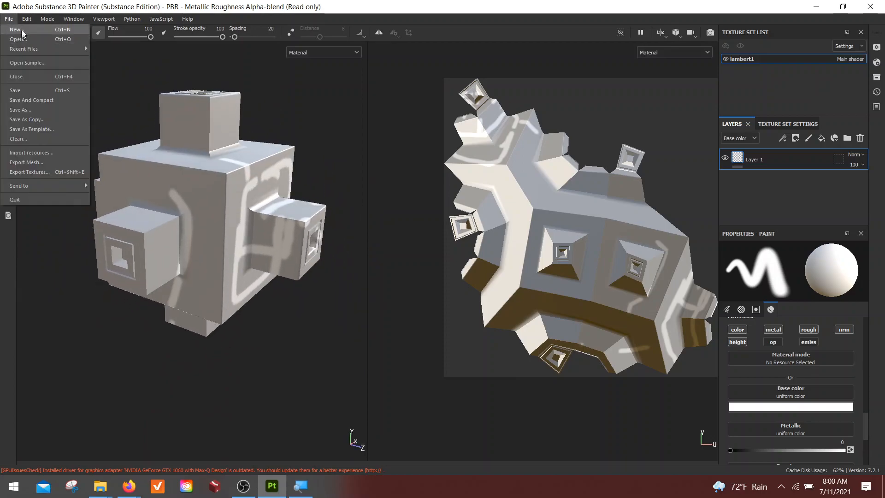
left_click(21, 31)
left_click(534, 110)
left_click(351, 177)
left_click(532, 340)
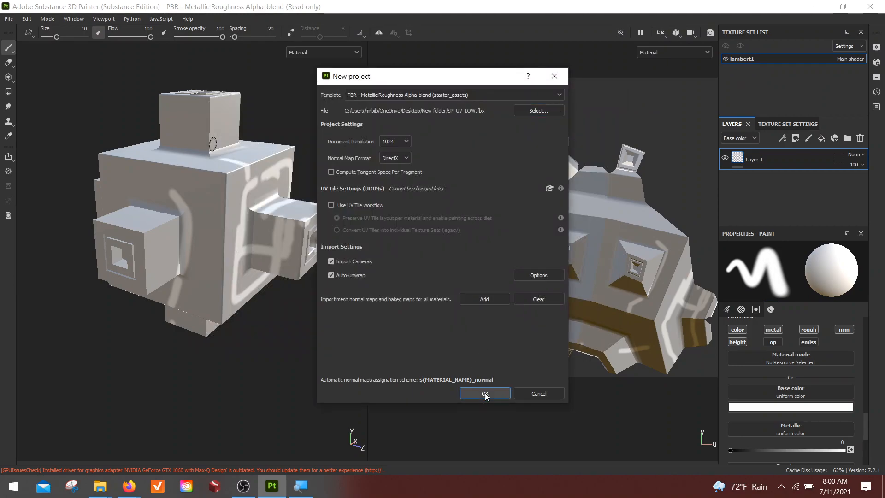
left_click(537, 275)
left_click(463, 178)
left_click(462, 188)
left_click(474, 179)
left_click(469, 194)
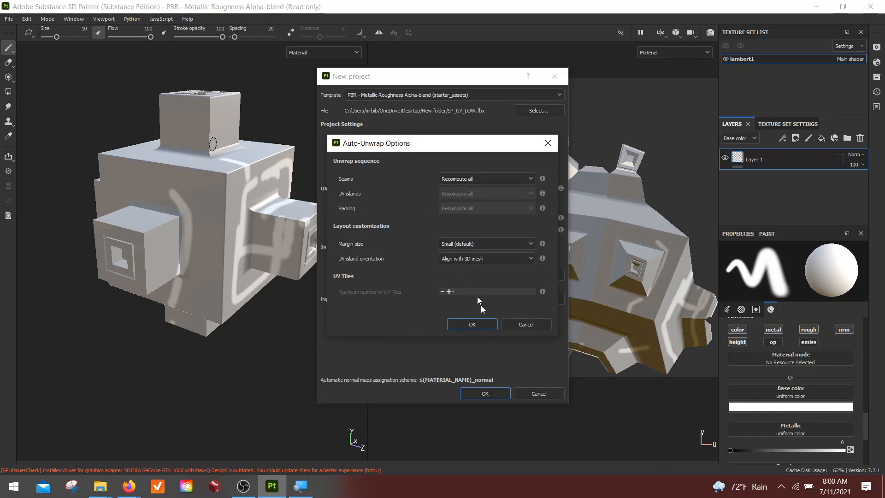
left_click(529, 326)
Turn off Auto-unwrap and create the project, discarding the changes to the painted project.
left_click(331, 275)
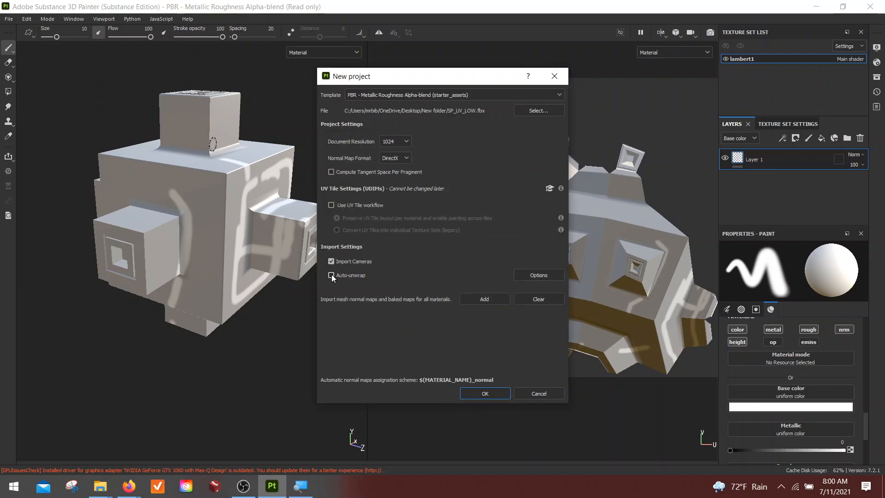
left_click(486, 394)
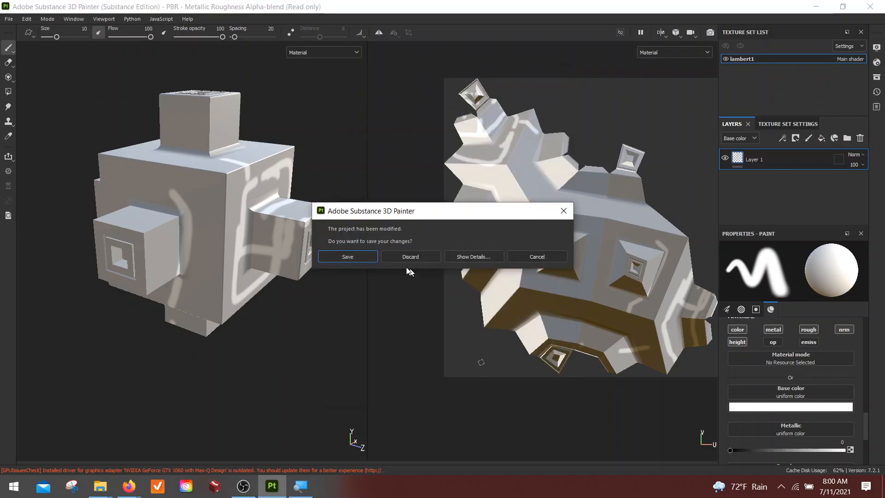
left_click(410, 257)
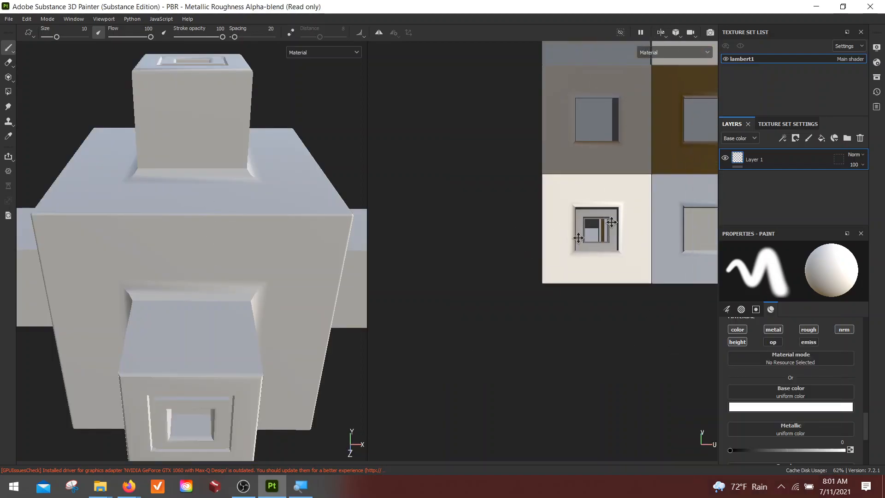
Examine the imported mesh's own UV layout in the 2D view alongside the 3D model.
middle_click_drag(578, 238, 492, 293, "alt")
right_click_drag(582, 329, 555, 281, "alt")
middle_click_drag(556, 211, 588, 251, "alt")
right_click_drag(589, 247, 606, 271, "alt")
mouse_move(606, 271)
middle_mouse_down("alt")
mouse_move(529, 269)
mouse_move(602, 249)
mouse_move(592, 282)
mouse_move(543, 281)
mouse_move(606, 281)
middle_mouse_up("alt")
left_click_drag(170, 287, 159, 197, "alt")
right_click_drag(502, 282, 555, 280, "alt")
mouse_move(555, 279)
middle_mouse_down("alt")
mouse_move(594, 259)
mouse_move(483, 305)
mouse_move(519, 274)
mouse_move(519, 283)
middle_mouse_up("alt")
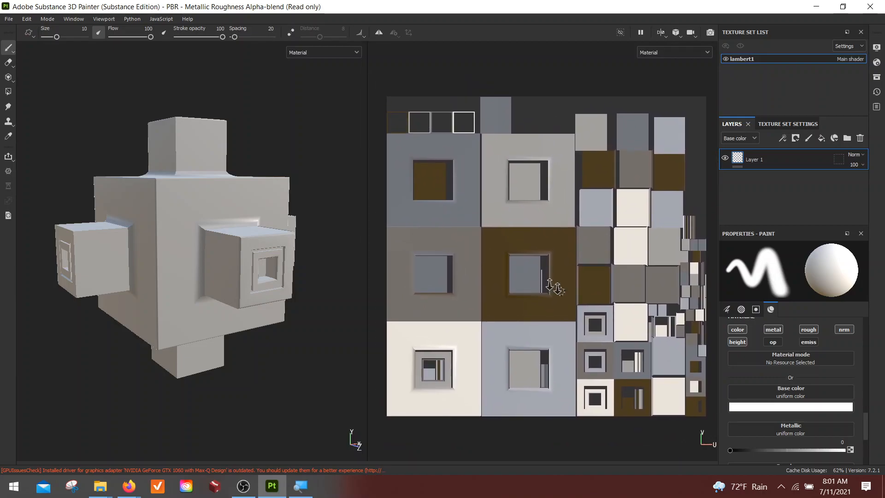
right_click_drag(558, 288, 542, 276, "alt")
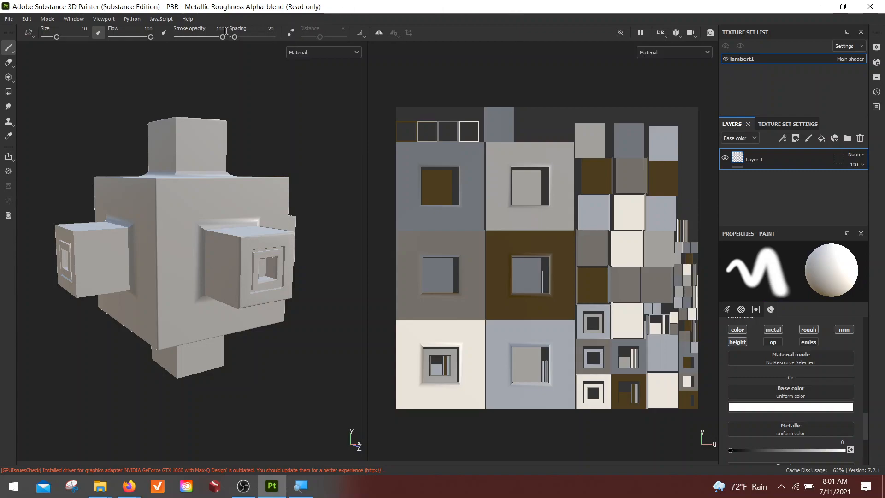
left_click(103, 19)
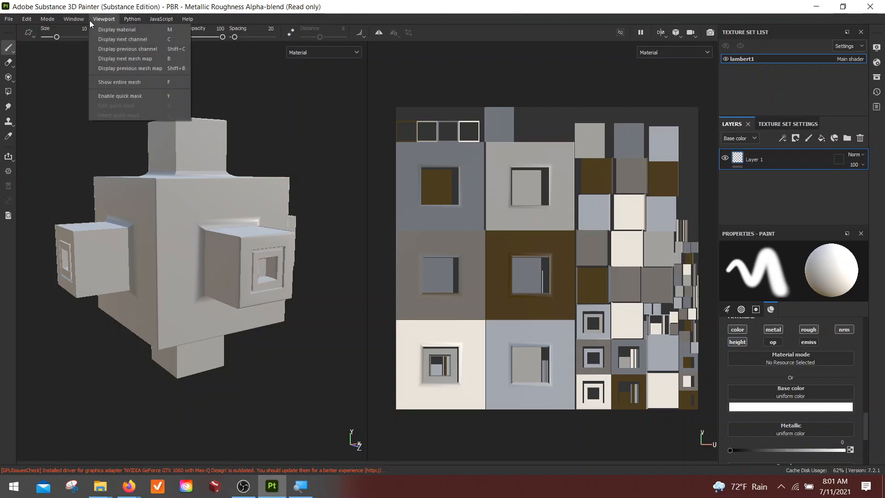
left_click(116, 30)
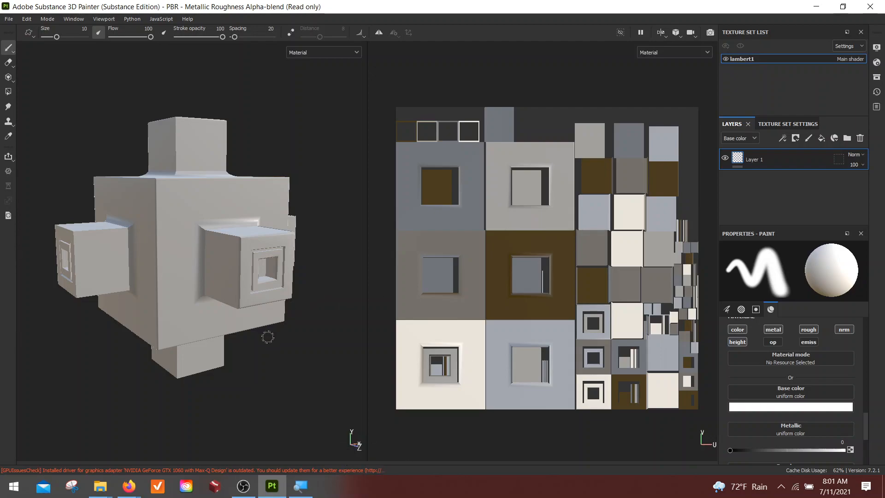
left_click(8, 215)
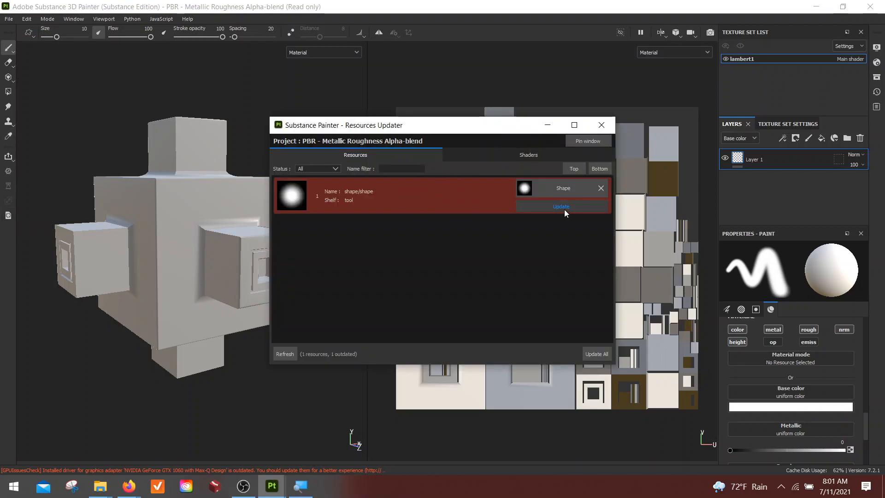
left_click(601, 125)
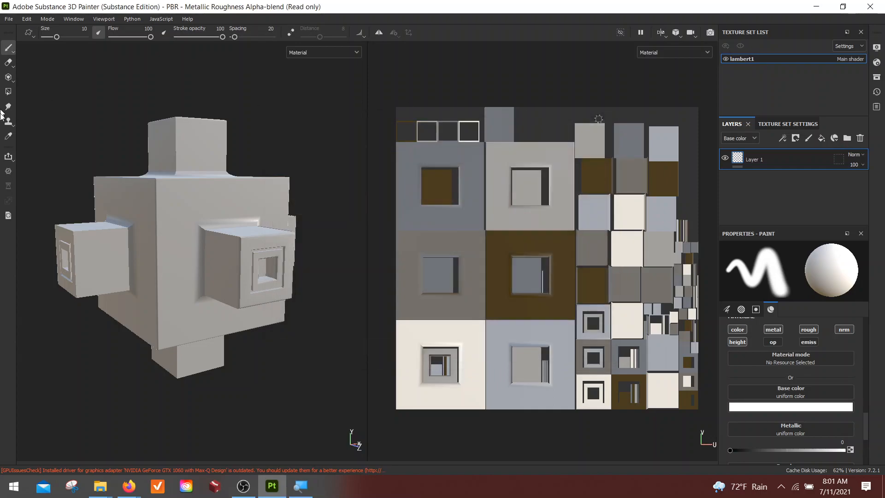
left_click(103, 19)
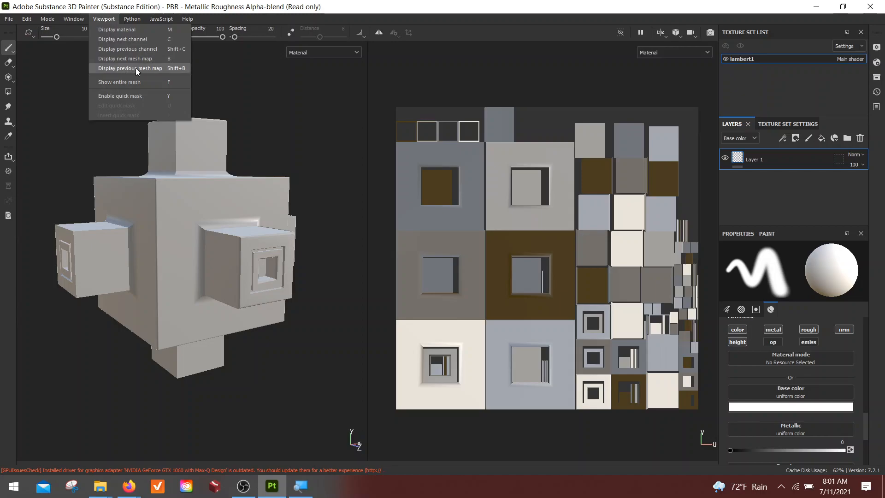
left_click(187, 19)
left_click(257, 8)
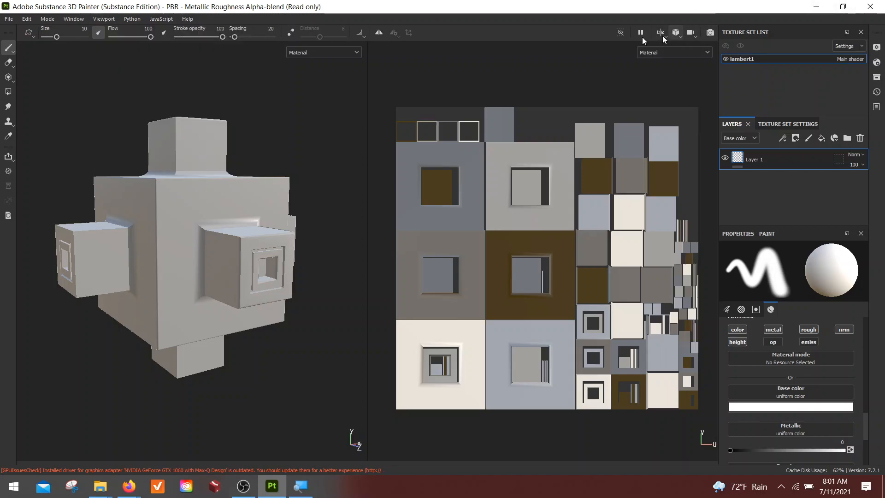
left_click(876, 62)
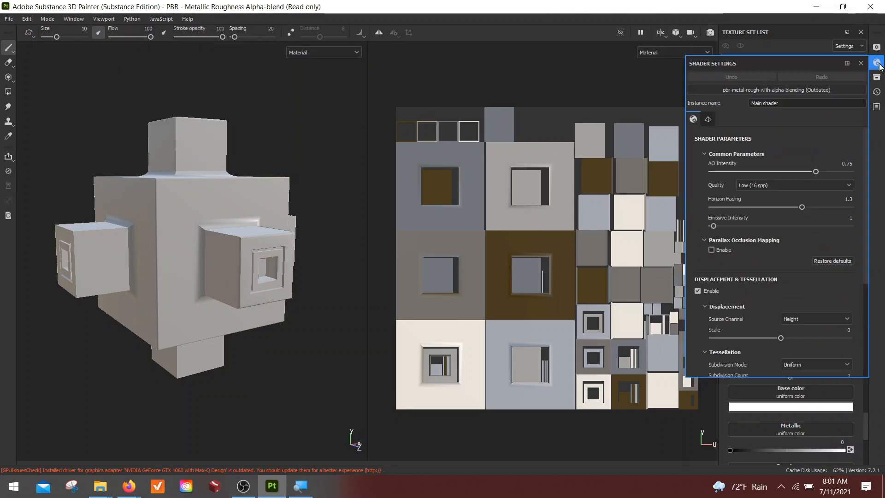
left_click(161, 18)
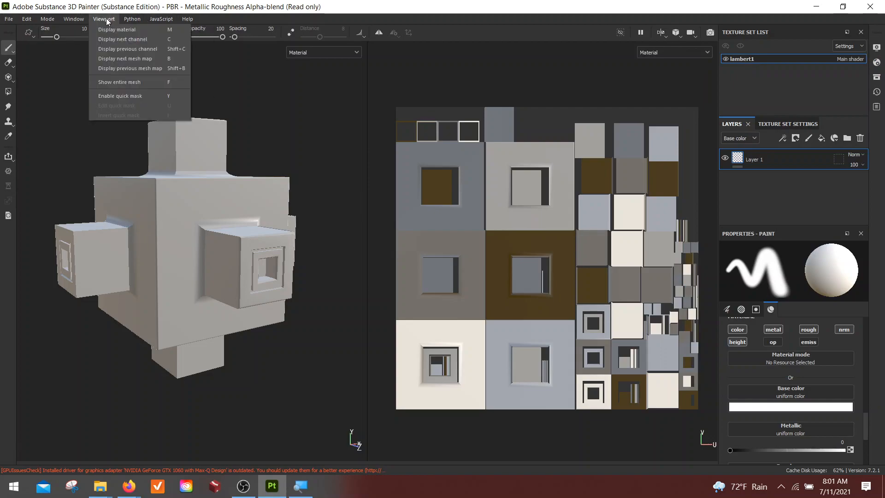
Display the Assets panel in the workspace.
mouse_move(109, 19)
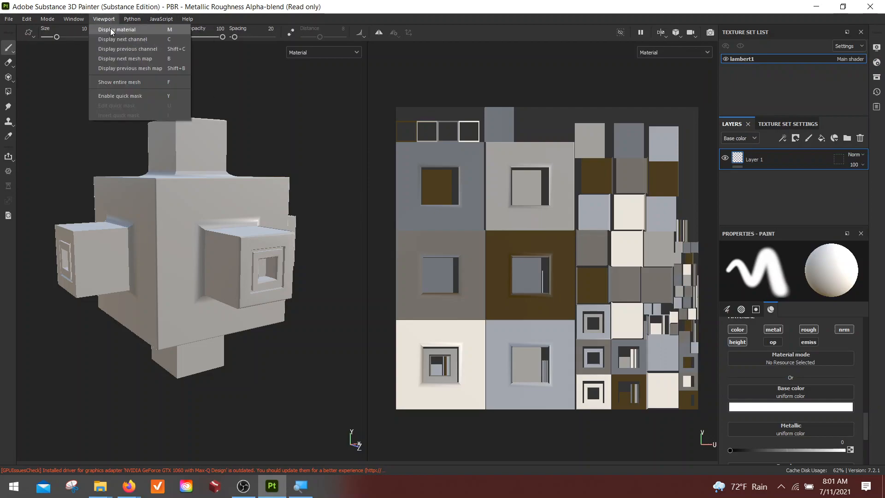
mouse_move(77, 19)
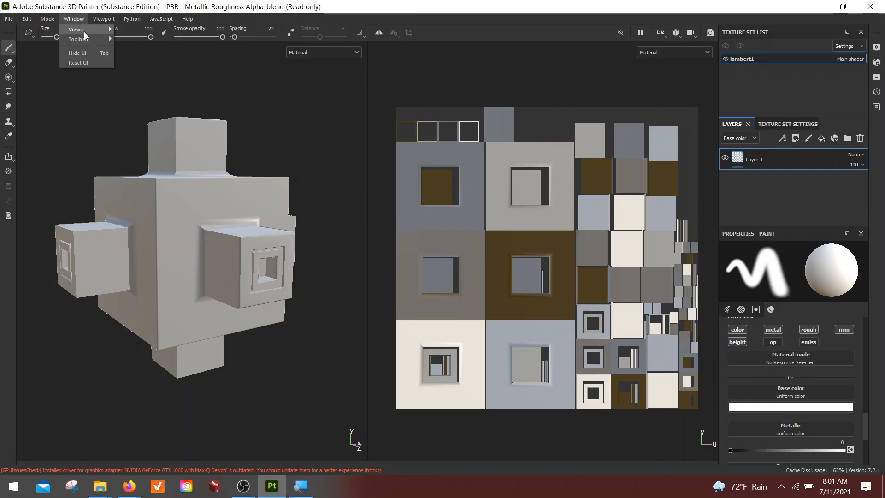
mouse_move(93, 39)
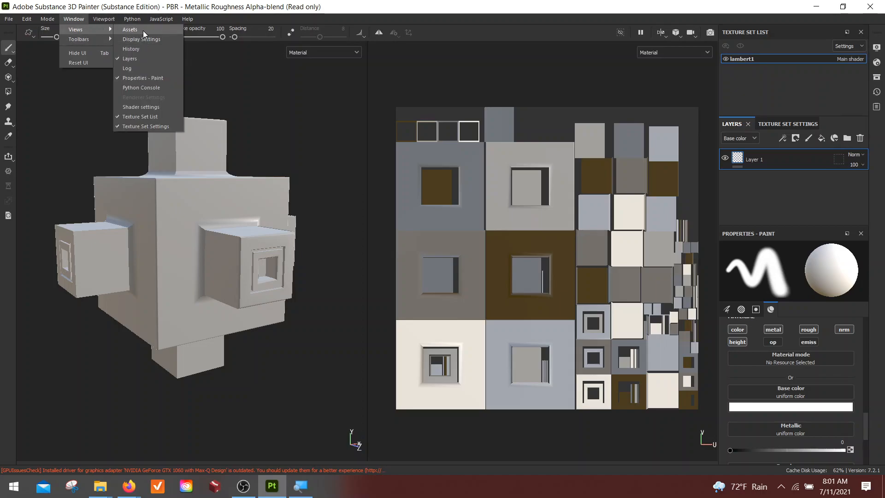
left_click(143, 31)
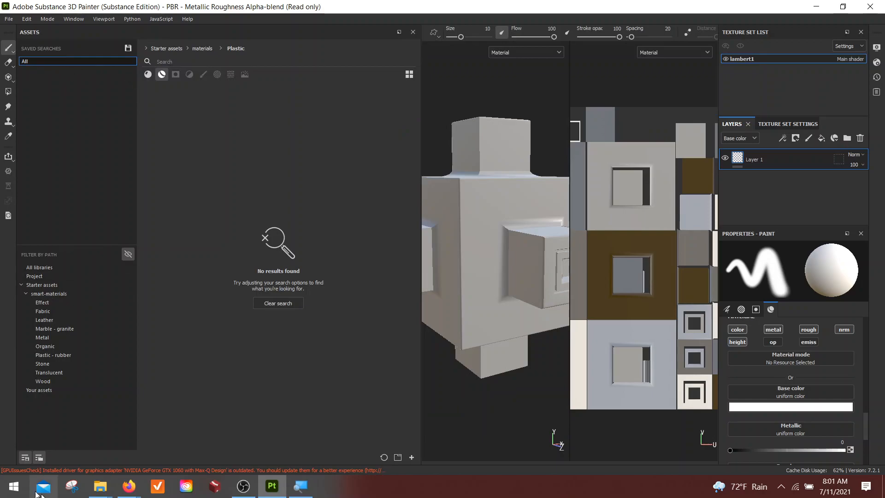
Compact the Assets panel by hiding its saved searches and path filter and narrowing it, and list the plastic materials.
left_click(39, 457)
left_click(39, 458)
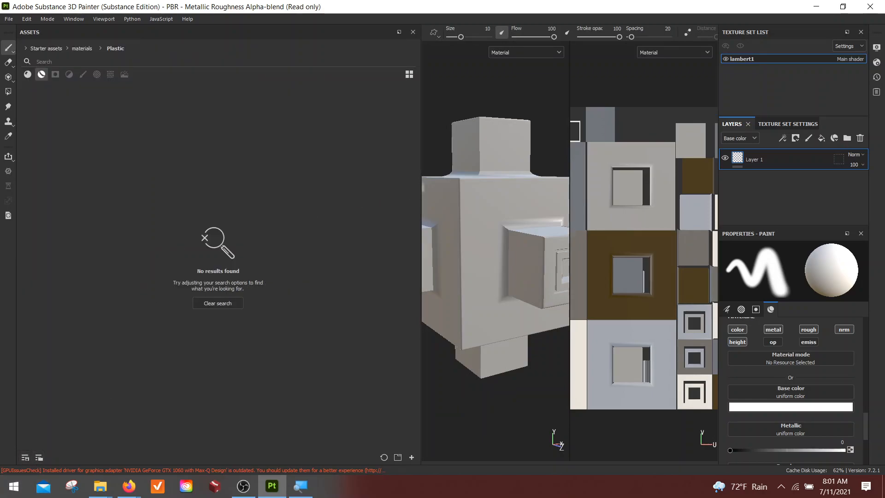
left_click_drag(420, 144, 192, 144)
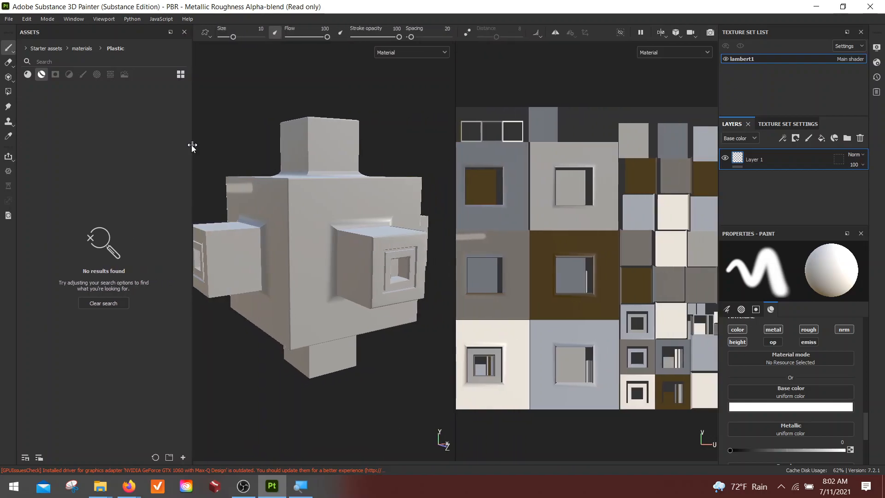
left_click(27, 75)
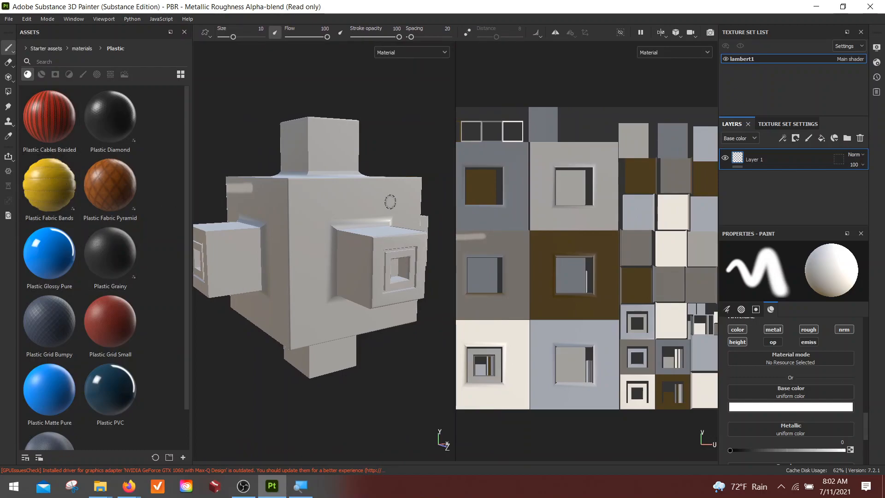
left_click_drag(339, 170, 313, 194, "alt")
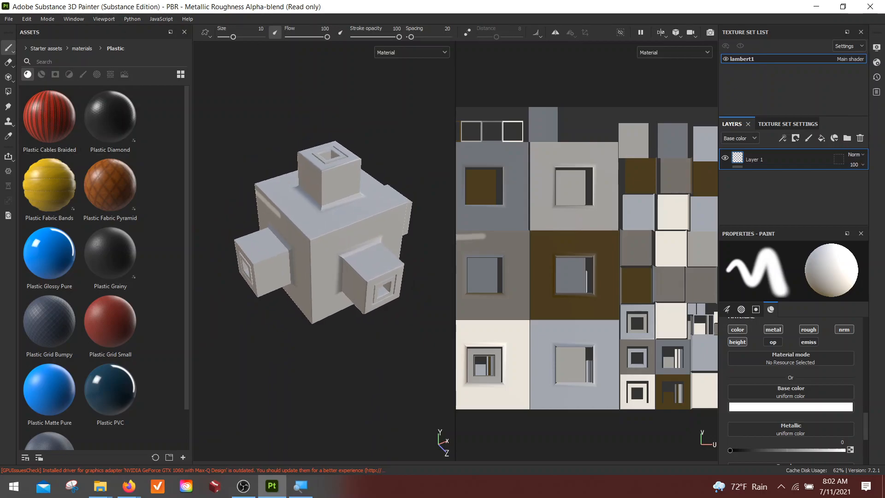
left_click(73, 19)
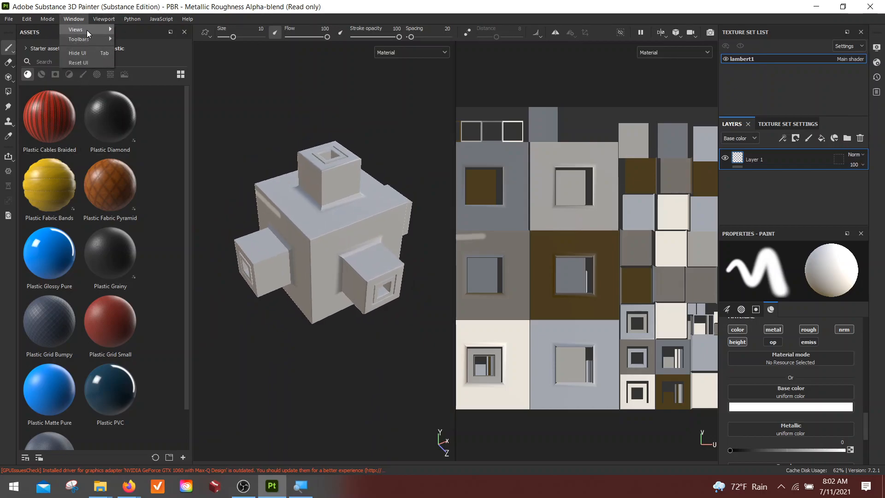
mouse_move(90, 42)
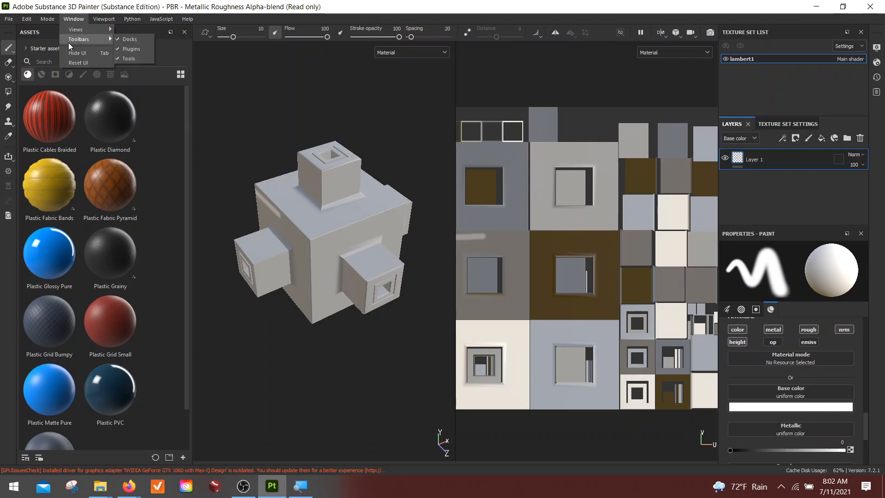
mouse_move(47, 20)
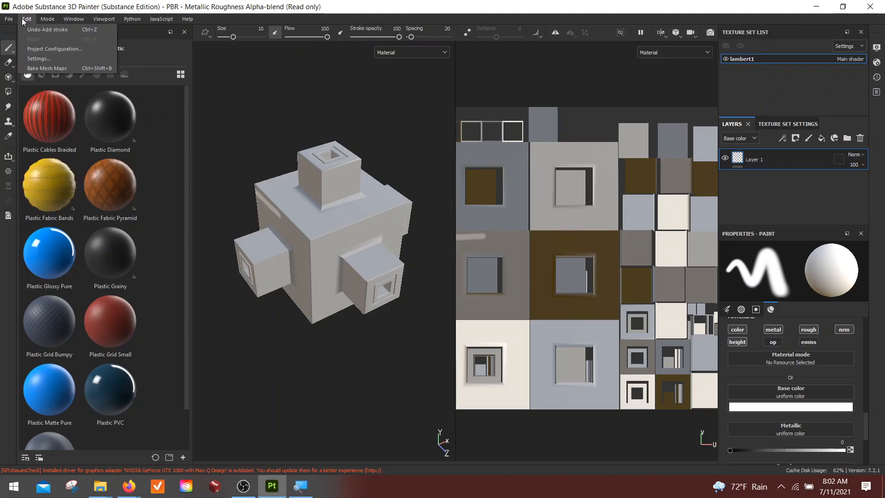
left_click(422, 4)
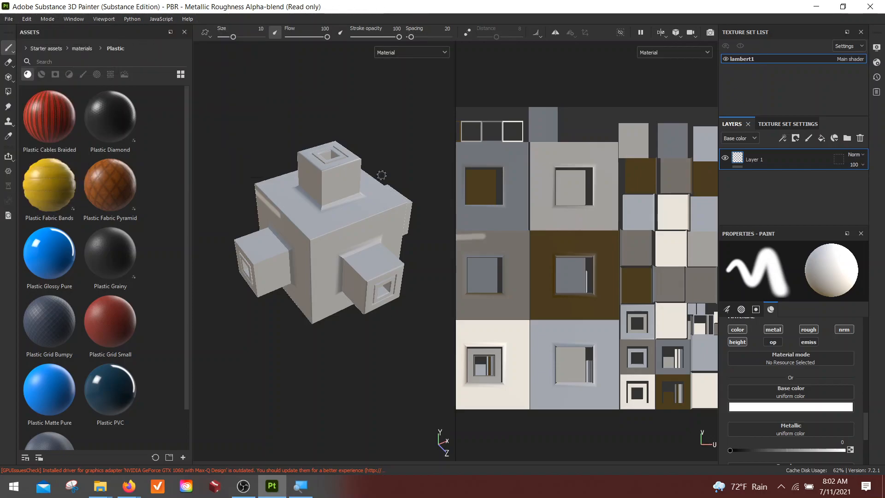
mouse_move(336, 249)
left_mouse_down("alt")
mouse_move(344, 259)
mouse_move(324, 265)
left_mouse_up("alt")
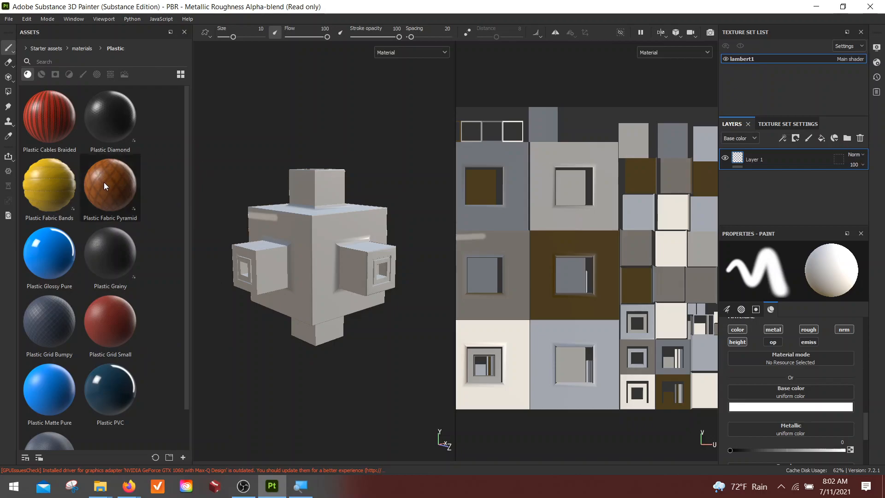
Add the Plastic Fabric Pyramid material as a fill layer below Layer 1 and delete Layer 1.
left_click_drag(98, 178, 756, 180)
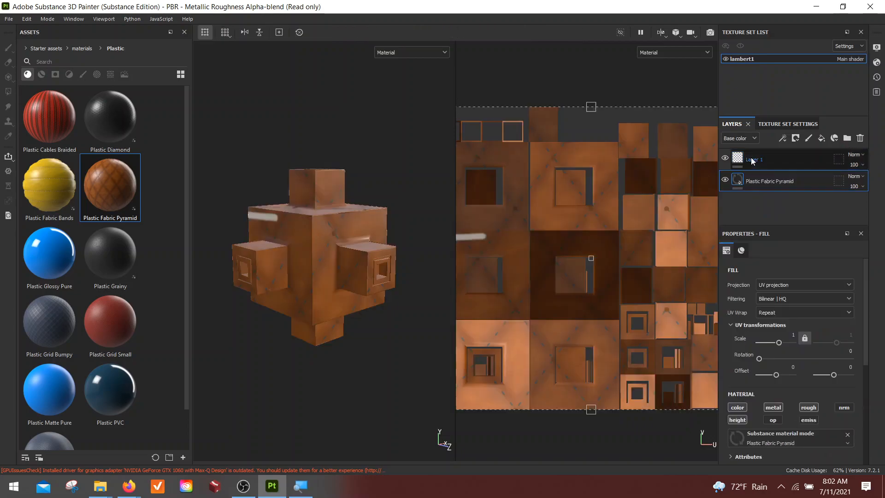
left_click(775, 158)
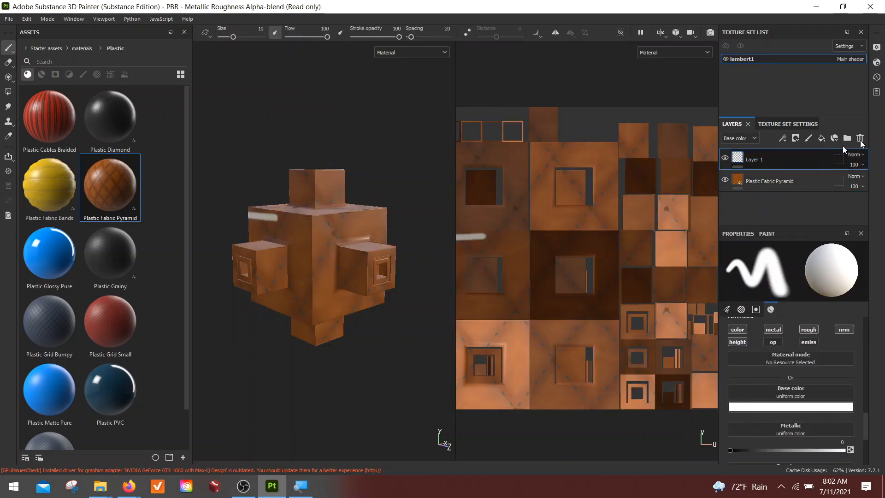
left_click(861, 139)
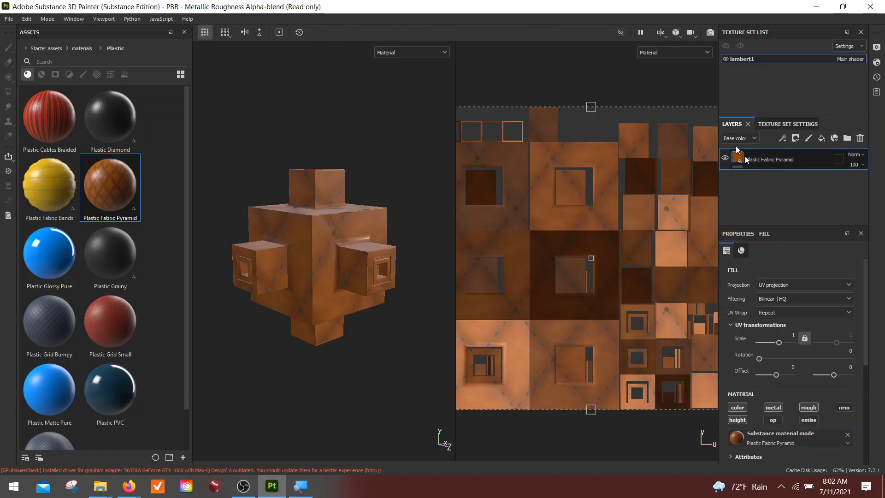
Set the Plastic Fabric Pyramid fill's UV scale to -11.82 and inspect the pattern across the model's faces.
left_click_drag(296, 233, 352, 313, "alt")
left_click_drag(302, 205, 335, 262, "alt")
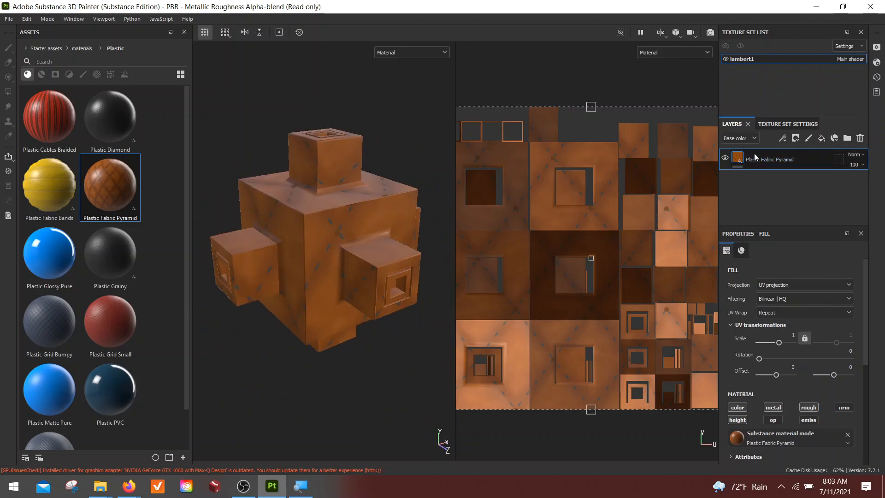
left_click_drag(321, 204, 345, 243, "alt")
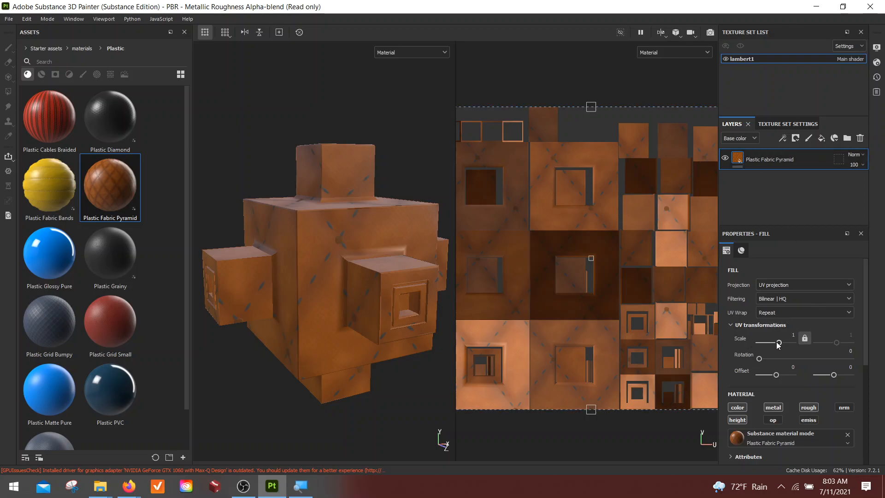
left_click_drag(779, 344, 768, 343)
left_click_drag(259, 197, 330, 279, "alt")
right_click_drag(276, 201, 319, 303, "alt")
left_click_drag(321, 303, 416, 289, "alt")
scroll(131, 226, "down", 1)
scroll(131, 227, "up", 1)
scroll(134, 227, "down", 1)
Search the plastic materials for "steel" and clear the search.
left_click(50, 62)
type("still")
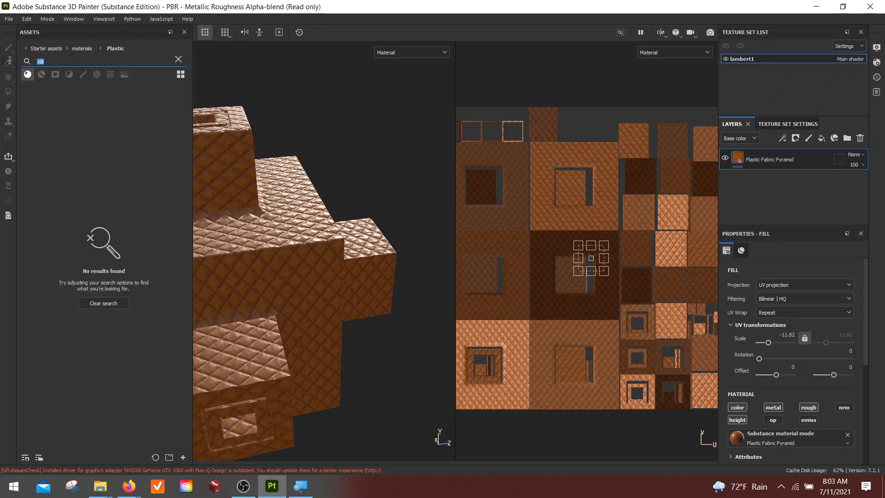
key("BackSpace")
type("st")
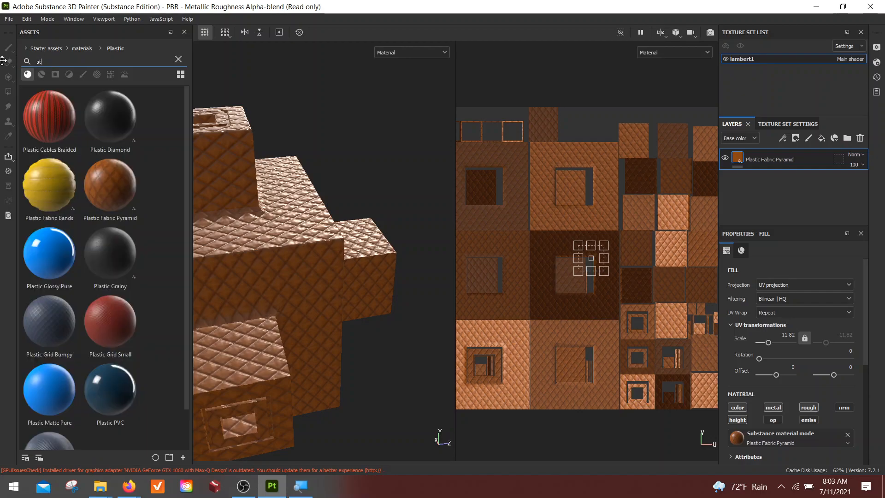
type("eel")
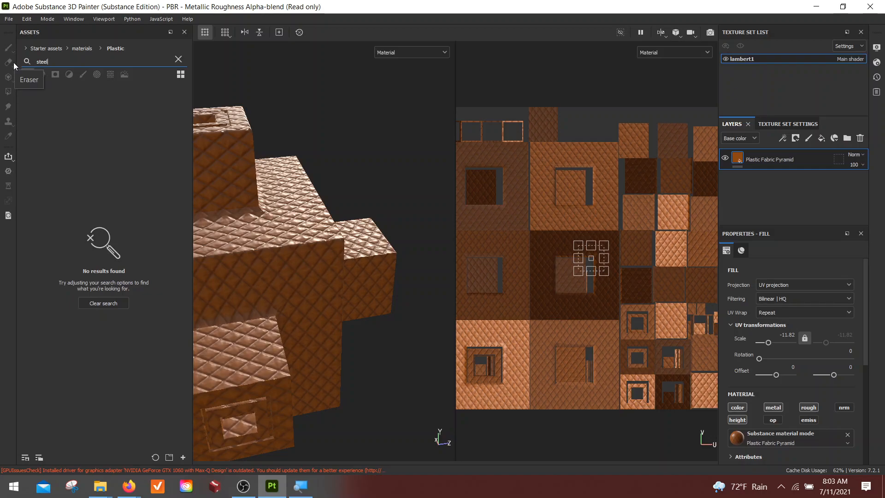
key("BackSpace")
key("BackSpace")
key("BackSpace")
key("BackSpace")
mouse_move(186, 124)
left_mouse_down()
mouse_move(183, 225)
mouse_move(183, 111)
left_mouse_up()
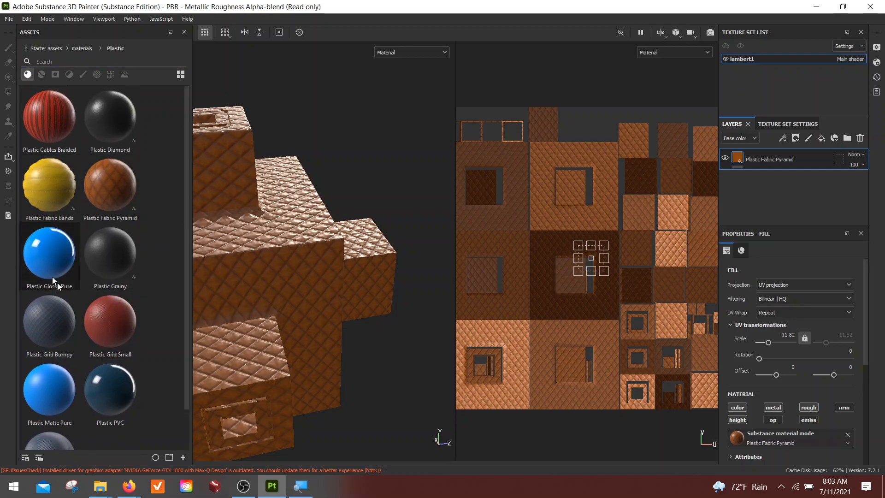
Extend the asset listing from Plastic to all libraries and filter it to materials.
scroll(140, 286, "down", 1)
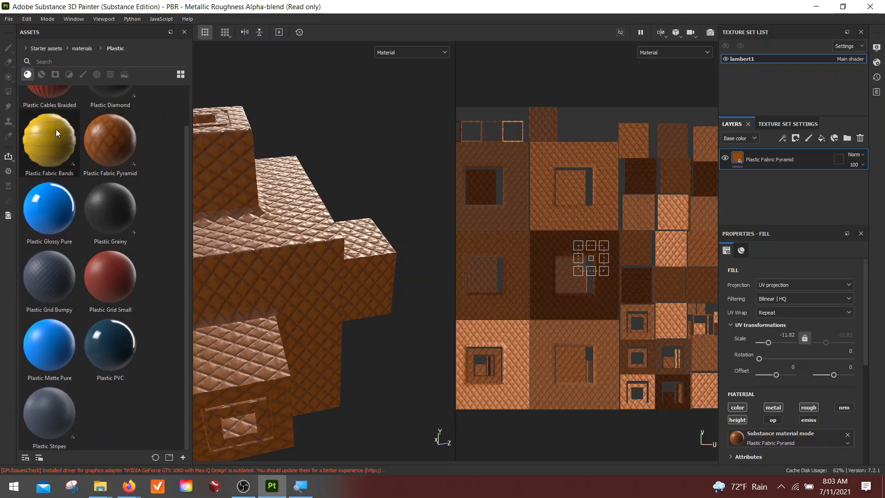
left_click(41, 74)
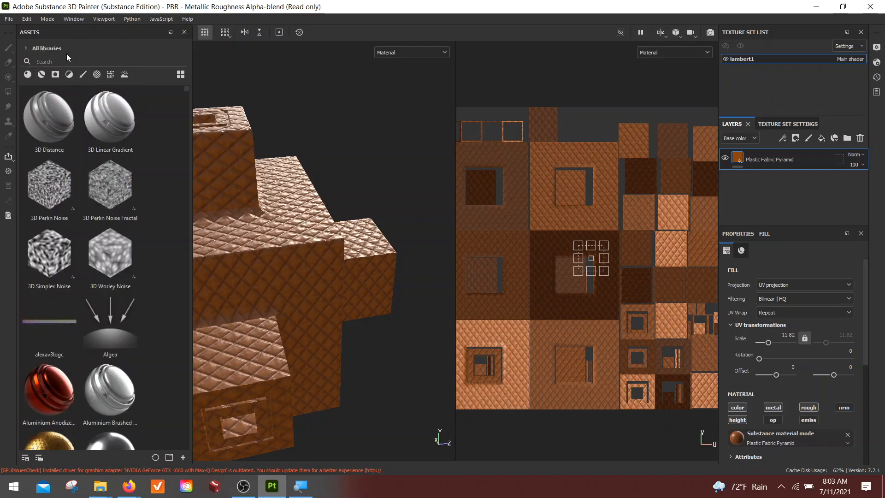
left_click(42, 75)
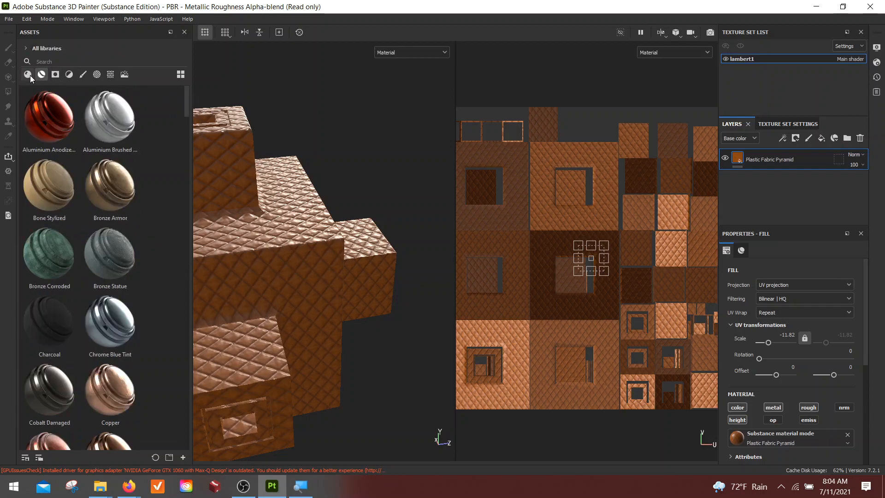
left_click(28, 74)
Add the Iron Galvanized material as a fill layer and delete the Plastic Fabric Pyramid layer.
scroll(128, 254, "down", 10)
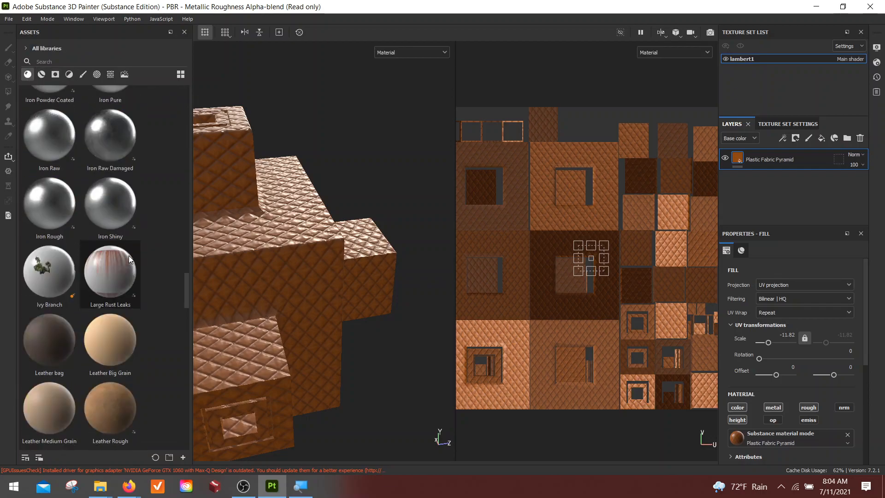
scroll(129, 256, "up", 4)
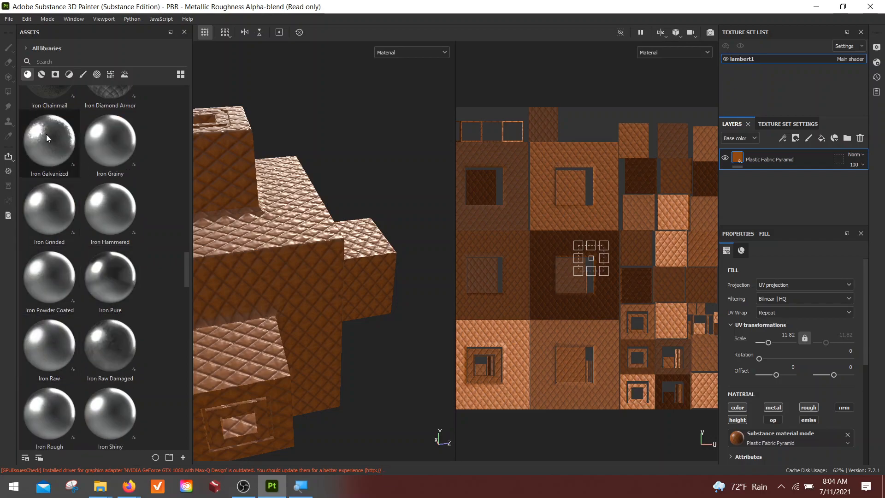
left_click_drag(37, 136, 758, 192)
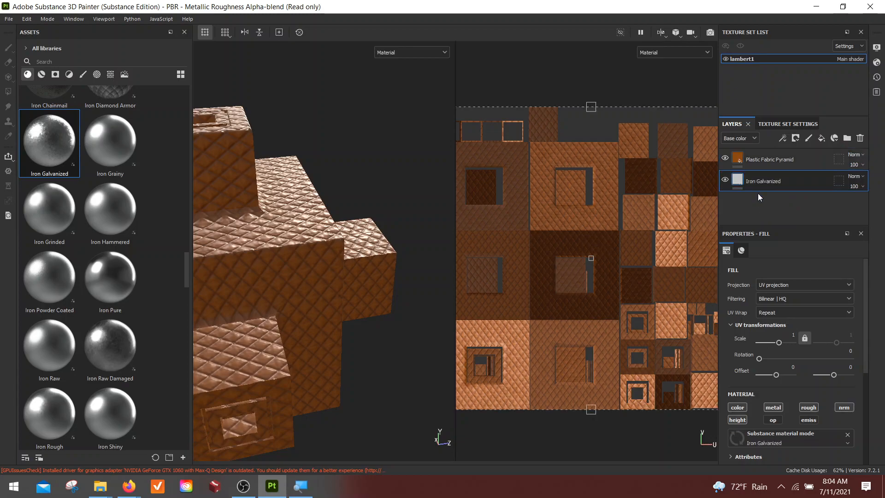
left_click(860, 138)
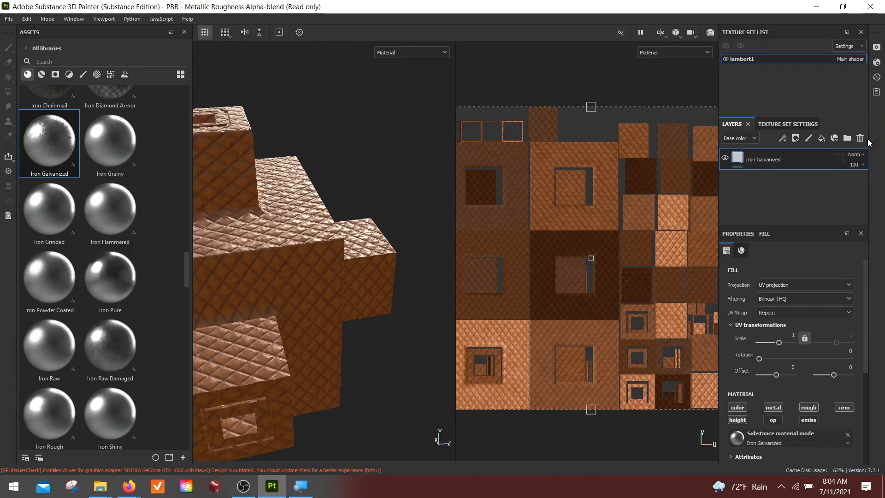
Set the UV scale of the Iron Galvanized fill to 0.44.
scroll(346, 358, "down", 5)
left_click_drag(325, 252, 260, 281, "alt")
left_click_drag(339, 288, 258, 278, "alt")
scroll(329, 280, "up", 3)
left_click_drag(329, 280, 363, 306, "alt")
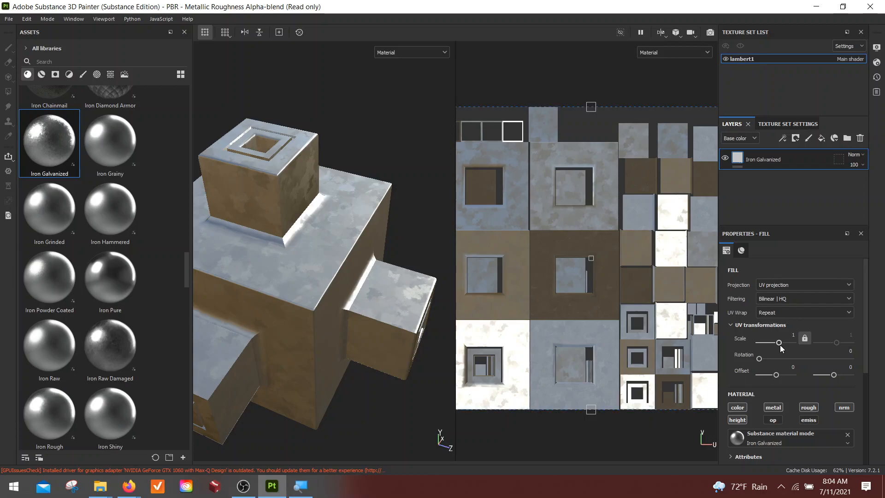
left_click_drag(779, 342, 778, 344)
Examine the galvanized iron pattern from several angles, checking how it runs across the model's edges and seams.
left_click_drag(328, 343, 446, 298, "alt")
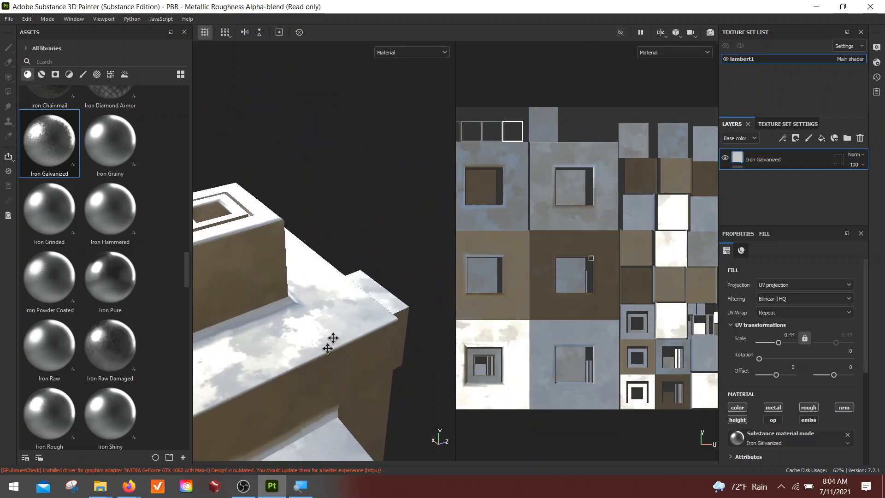
middle_click_drag(320, 367, 380, 292, "alt")
right_click_drag(379, 292, 282, 327, "alt")
left_click_drag(283, 327, 342, 356, "alt")
middle_click_drag(342, 356, 245, 255, "alt")
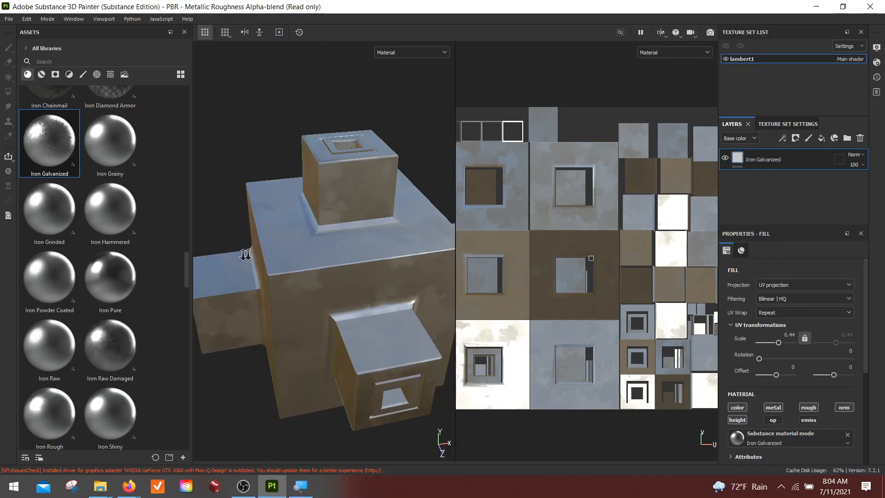
right_click_drag(245, 254, 313, 305, "alt")
middle_click_drag(312, 305, 273, 264, "alt")
left_click_drag(273, 265, 316, 237, "alt")
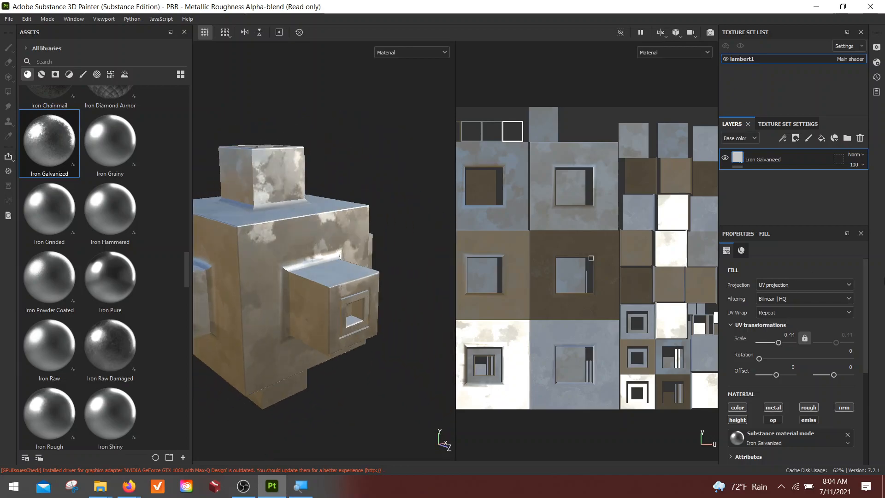
Turn the Iron Galvanized layer off and back on, and look through its material parameters.
scroll(806, 344, "down", 3)
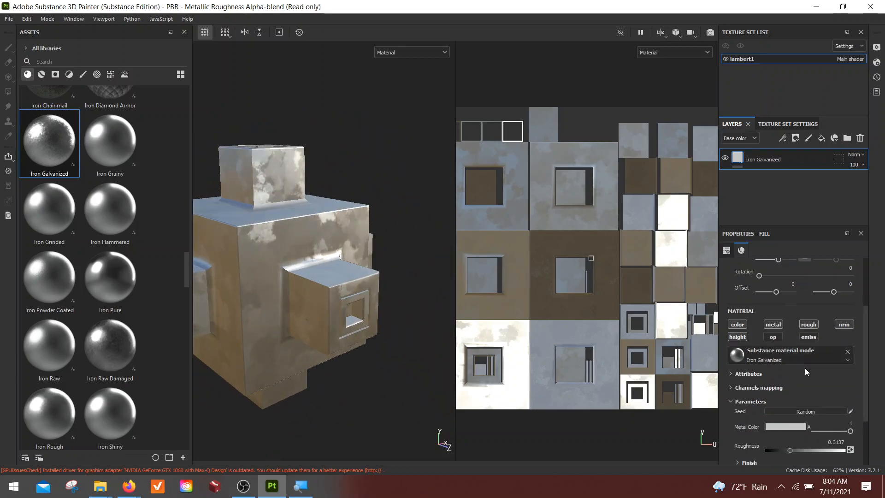
left_click(725, 158)
left_click(726, 158)
scroll(793, 367, "down", 1)
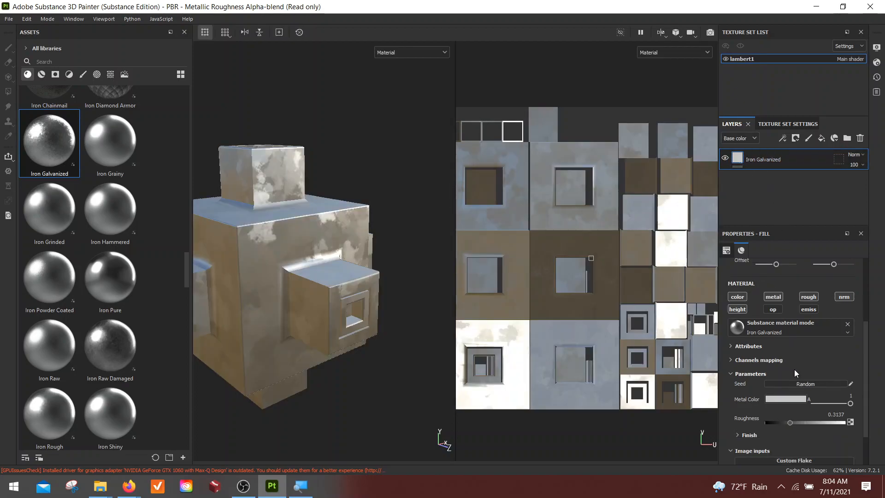
Look through the Iron Galvanized attributes and set the material's metal color to light gray d7d7d7.
left_click(731, 346)
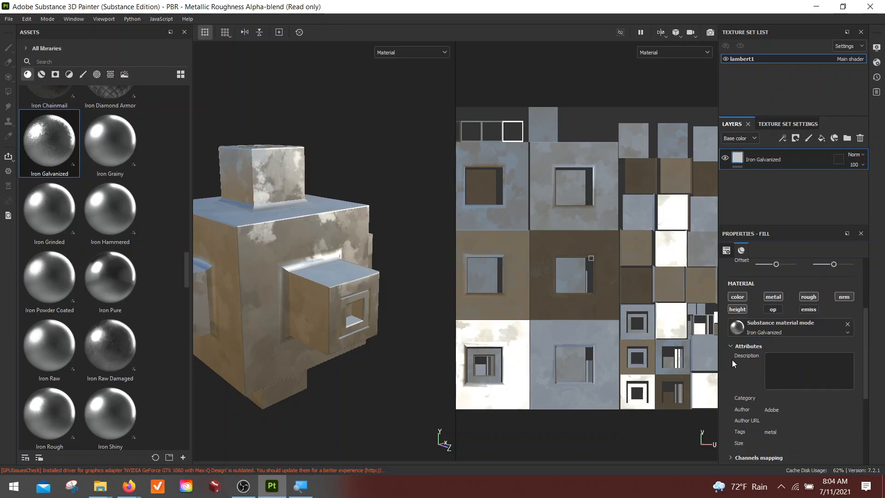
left_click(731, 346)
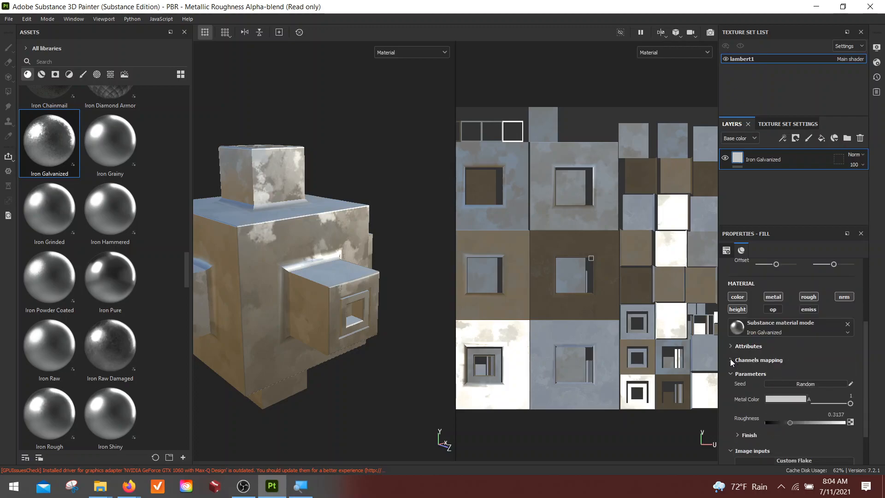
scroll(742, 377, "down", 1)
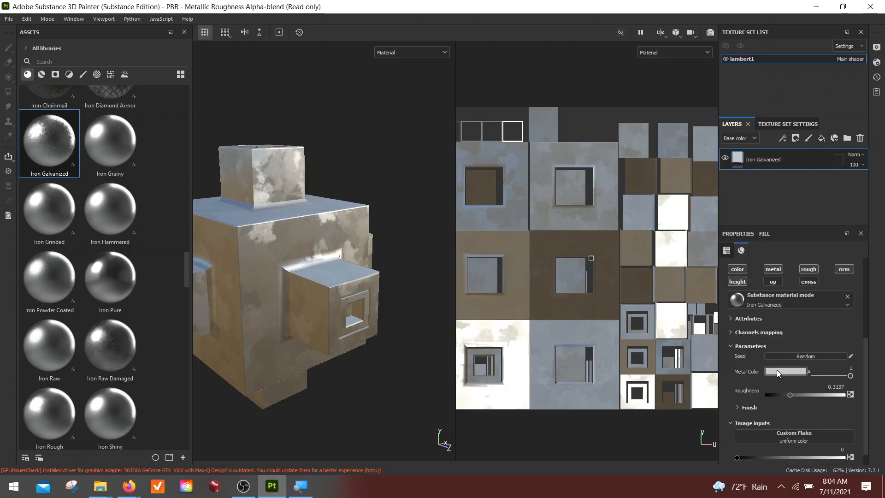
left_click(776, 370)
left_click_drag(777, 402, 756, 402)
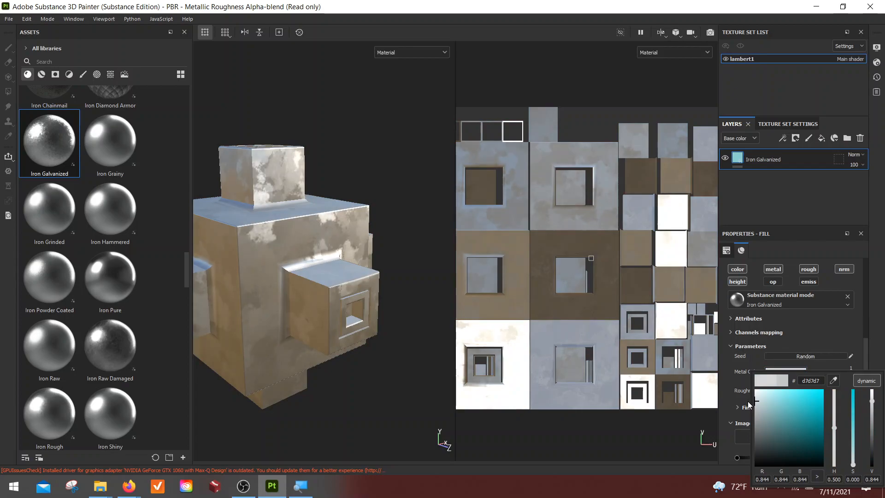
left_click(844, 334)
Set the roughness of the Iron Galvanized fill to 0.2989 and return to its projection settings.
scroll(847, 334, "down", 2)
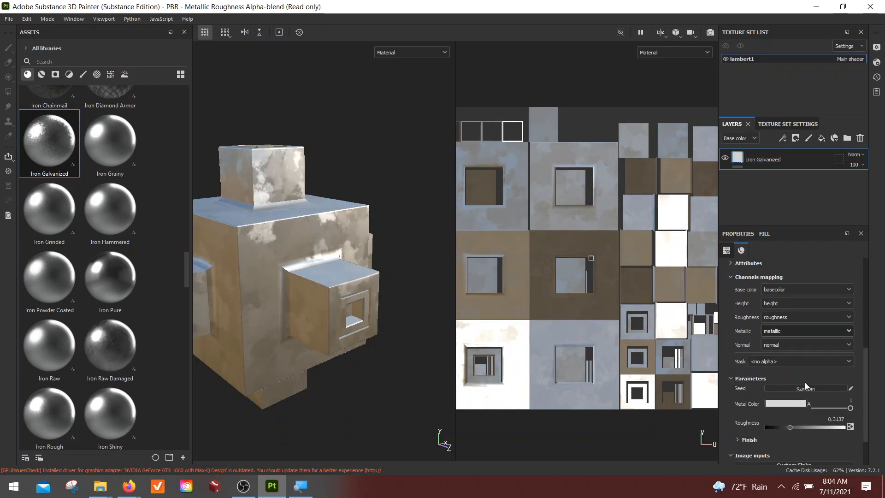
scroll(781, 404, "down", 1)
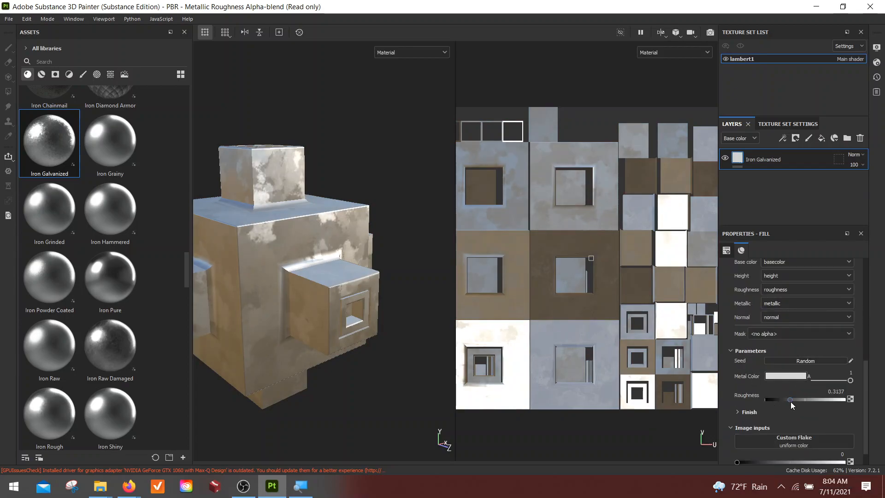
mouse_move(790, 400)
left_mouse_down()
mouse_move(805, 399)
mouse_move(789, 401)
left_mouse_up()
scroll(869, 374, "down", 1)
scroll(868, 374, "up", 4)
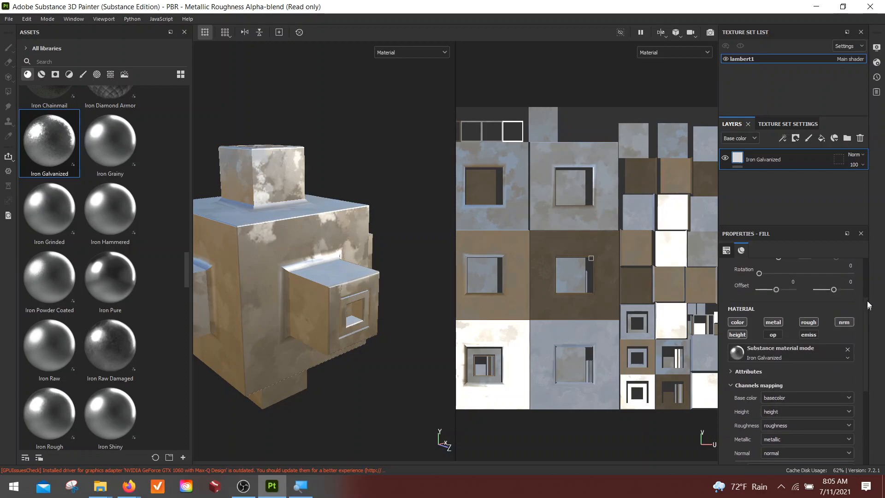
left_click_drag(866, 344, 870, 267)
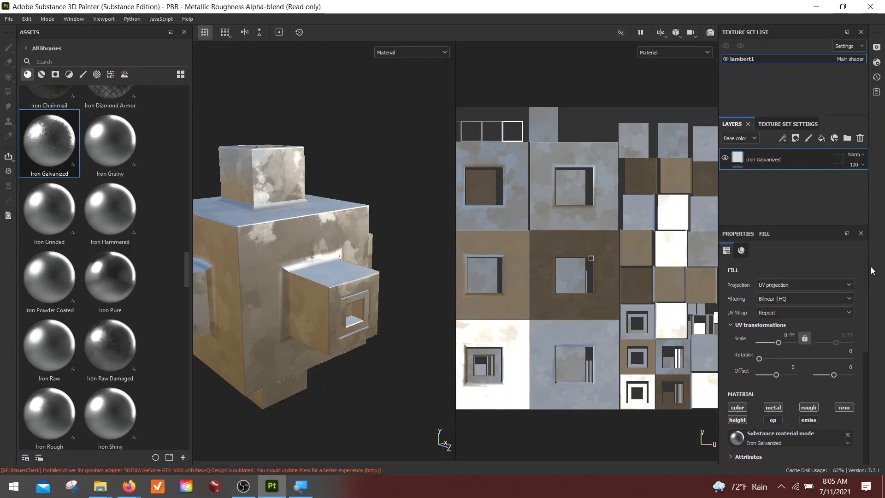
Browse the smart materials in the library and review the Iron Galvanized fill's channel mapping and parameters.
middle_click_drag(293, 276, 293, 272, "alt")
left_click_drag(293, 272, 303, 291, "alt")
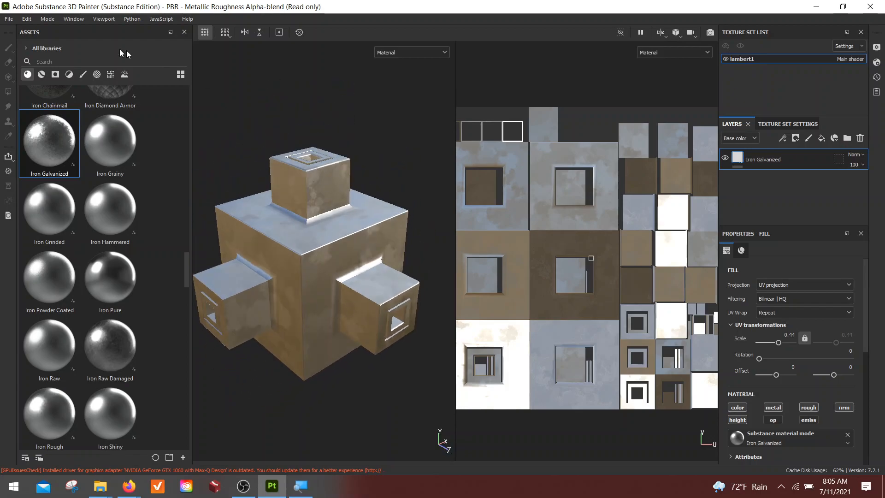
left_click(42, 75)
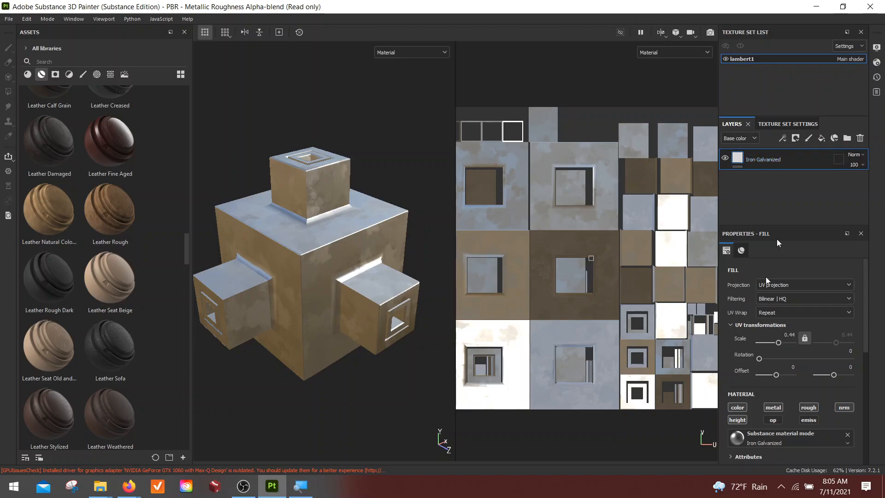
scroll(788, 392, "down", 2)
scroll(783, 373, "down", 6)
scroll(743, 343, "down", 1)
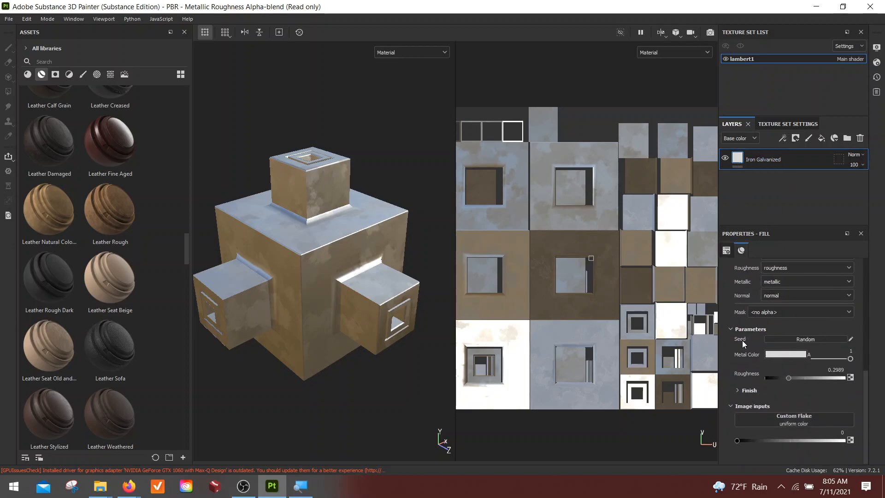
scroll(743, 343, "up", 2)
scroll(103, 302, "up", 5)
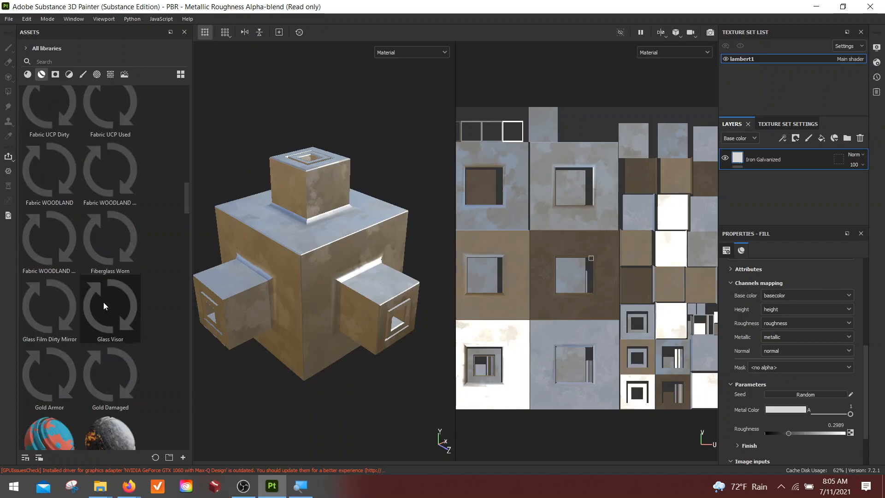
scroll(103, 302, "up", 10)
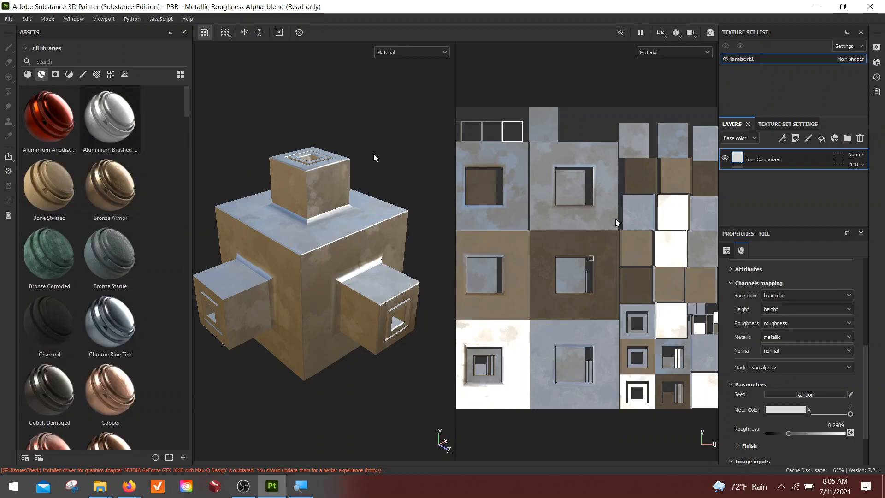
left_click(63, 61)
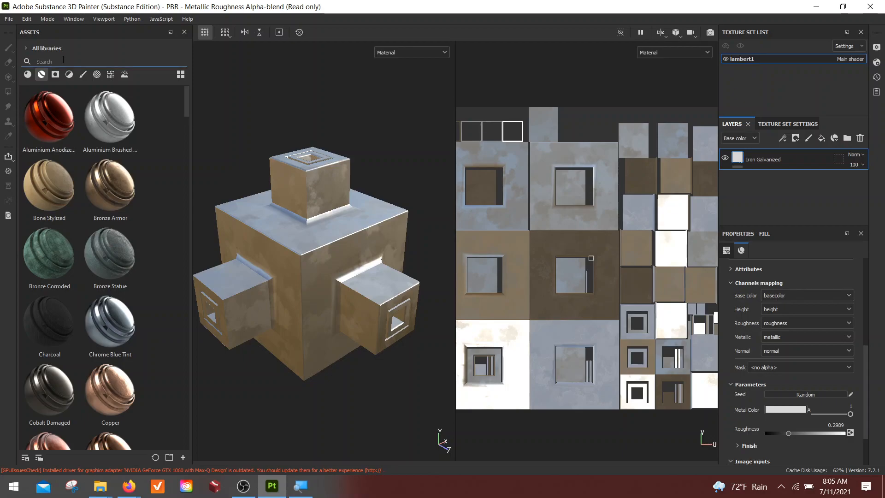
scroll(120, 291, "down", 5)
scroll(121, 291, "up", 5)
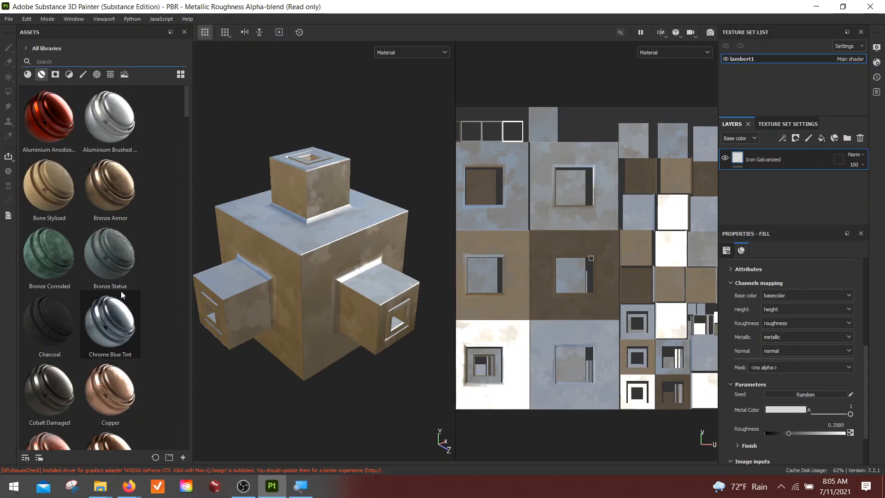
scroll(129, 217, "down", 10)
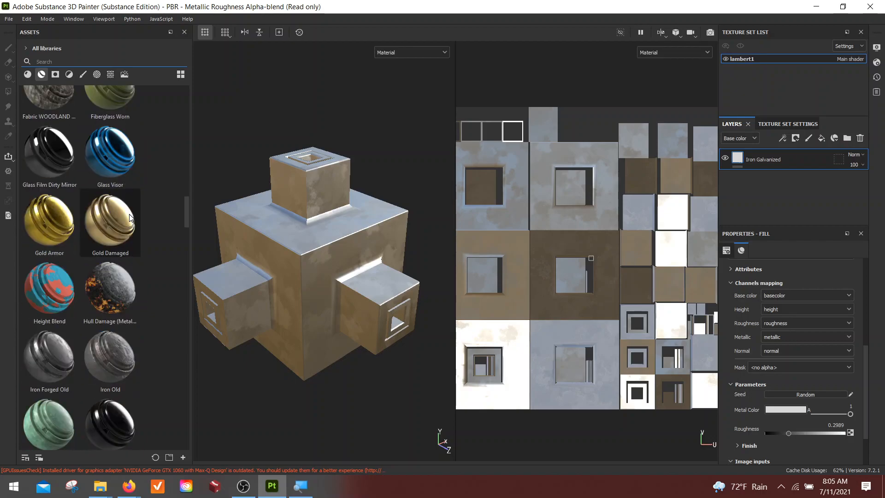
scroll(130, 215, "down", 15)
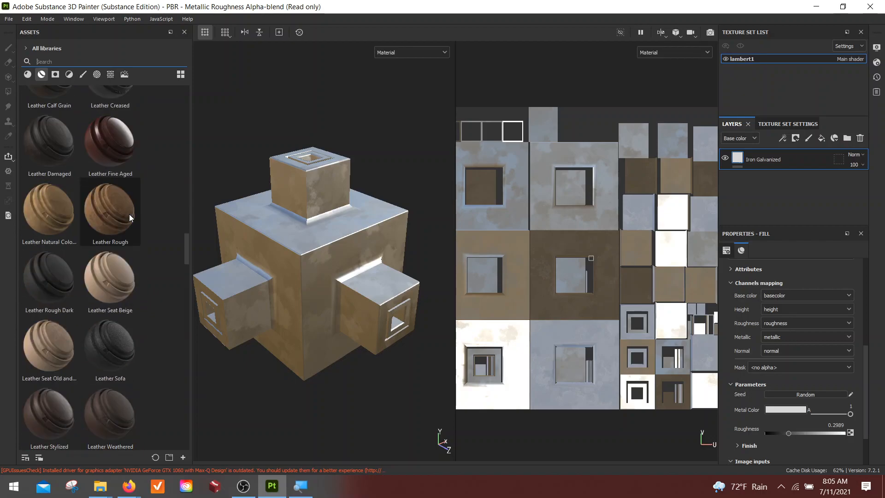
Search the smart materials for "dust" and clear the search.
left_click(53, 62)
type("dust")
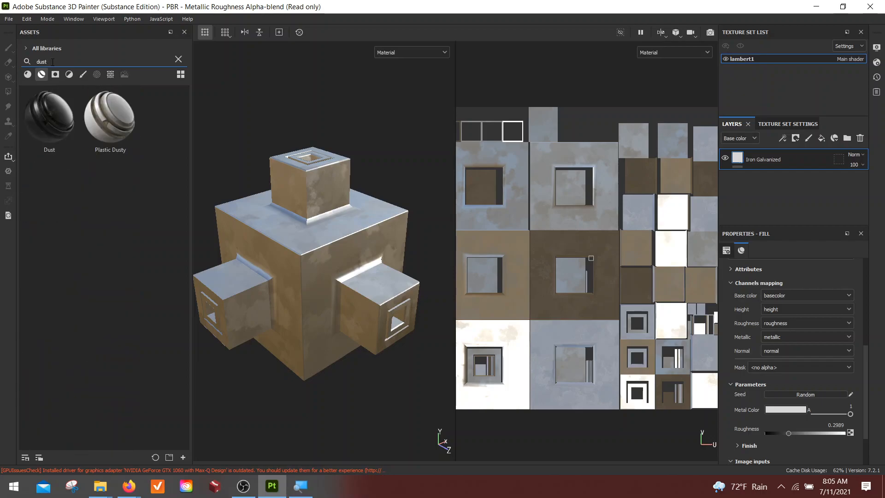
key("BackSpace")
key("BackSpace")
key("BackSpace")
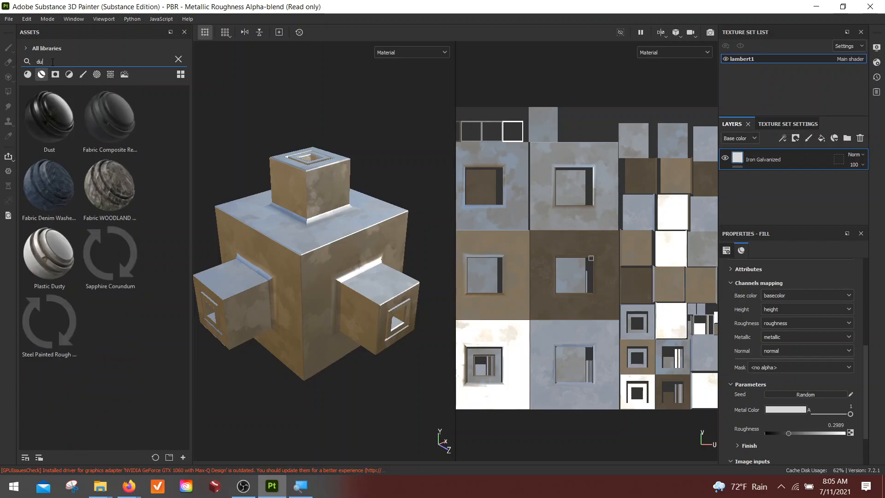
key("BackSpace")
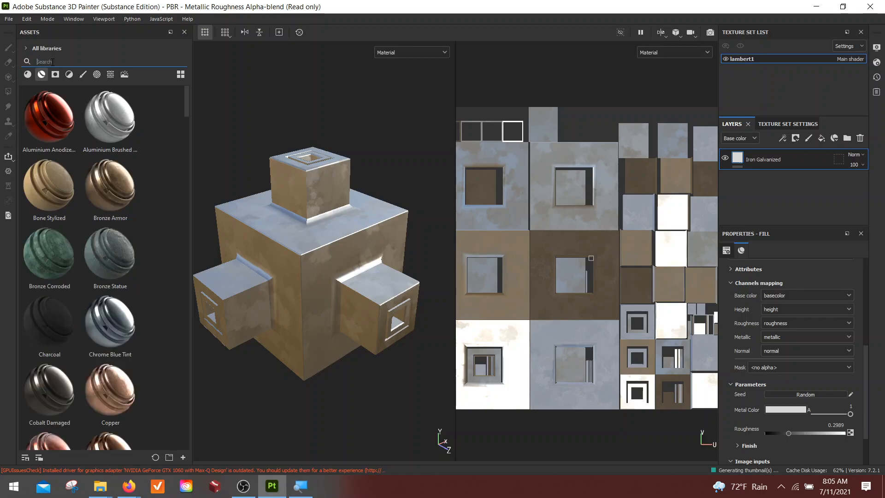
type("g")
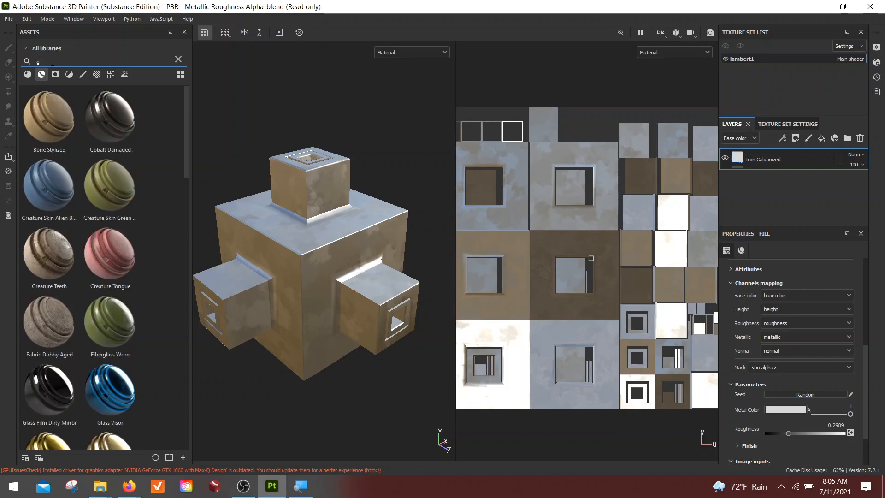
key("BackSpace")
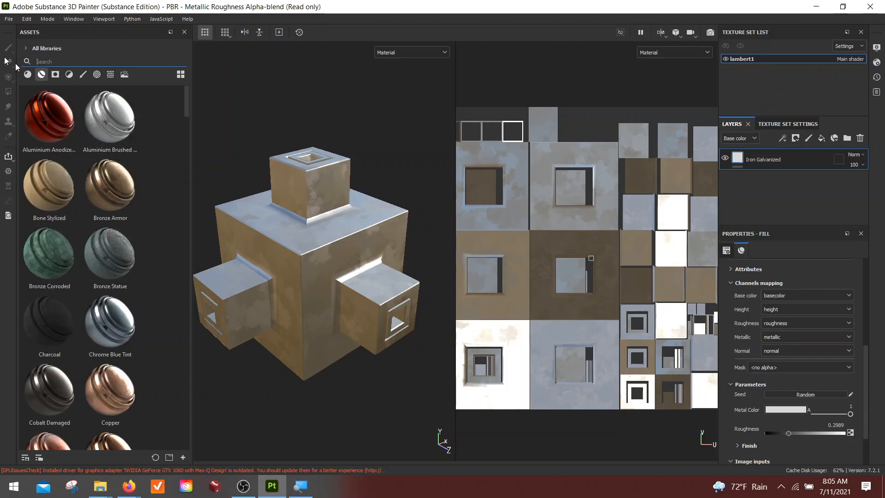
Widen the asset library to show more smart materials and add the Dirt smart material above the Iron Galvanized layer.
mouse_move(187, 101)
left_mouse_down()
mouse_move(213, 423)
mouse_move(179, 438)
mouse_move(212, 246)
left_mouse_up()
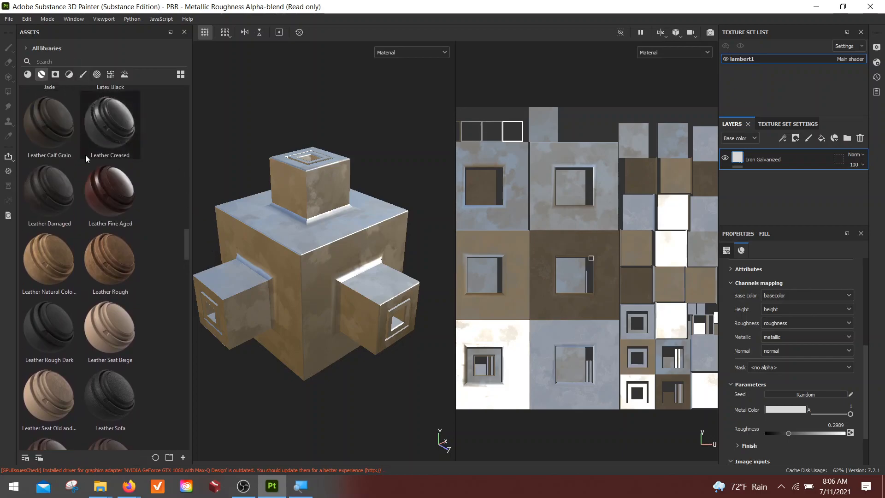
scroll(99, 244, "up", 8)
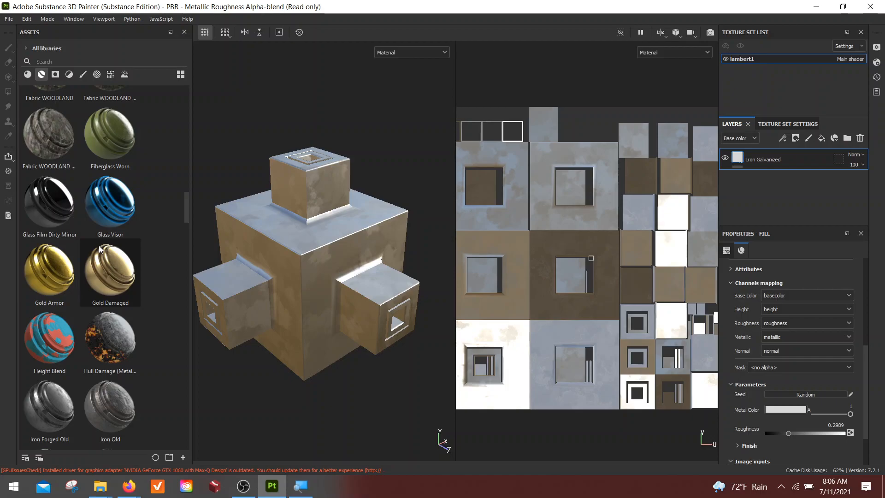
scroll(140, 279, "up", 5)
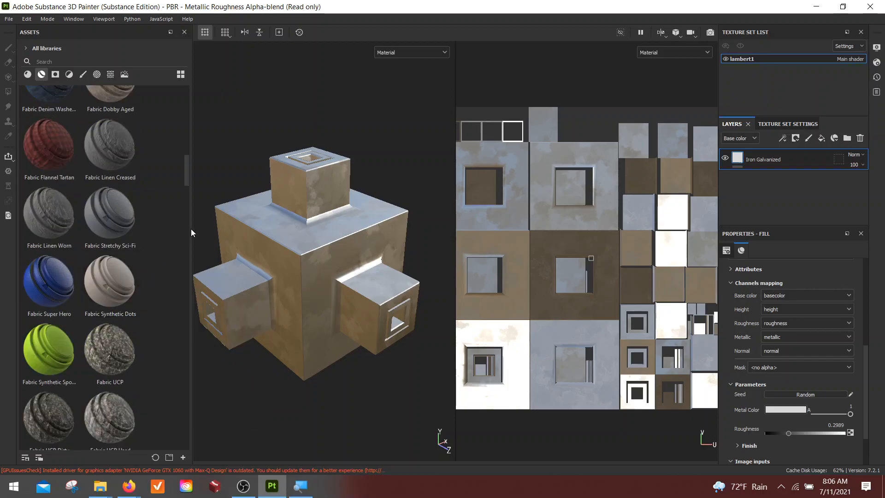
left_click_drag(191, 231, 344, 237)
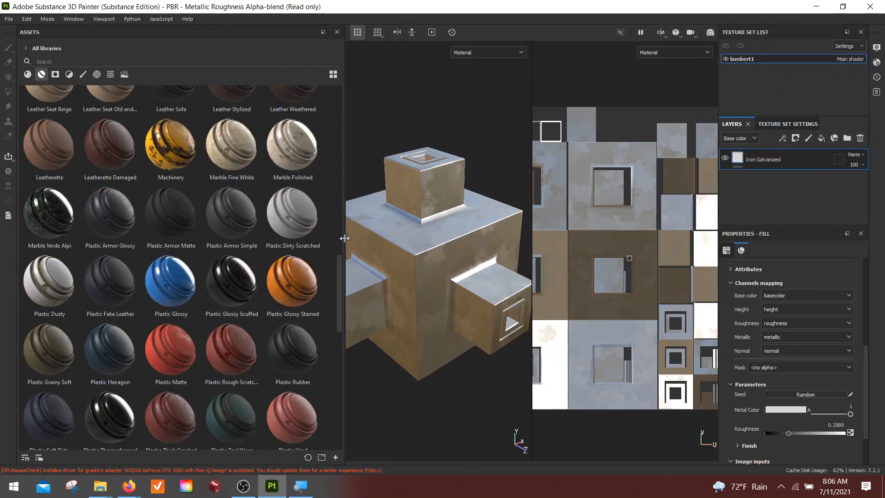
scroll(207, 220, "up", 5)
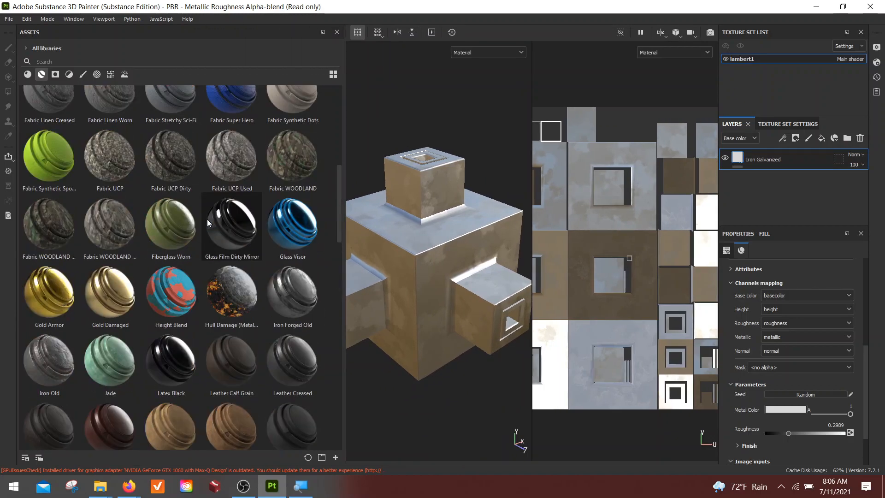
scroll(207, 219, "up", 3)
scroll(206, 219, "up", 5)
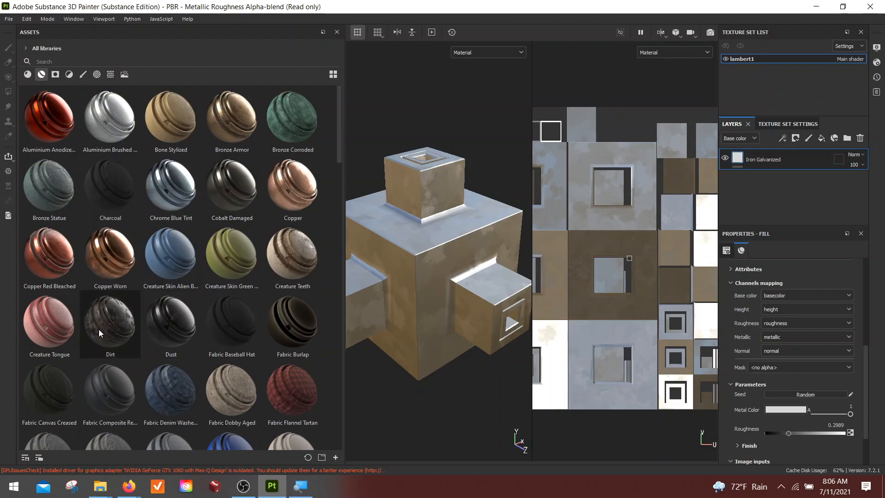
left_click_drag(98, 329, 758, 151)
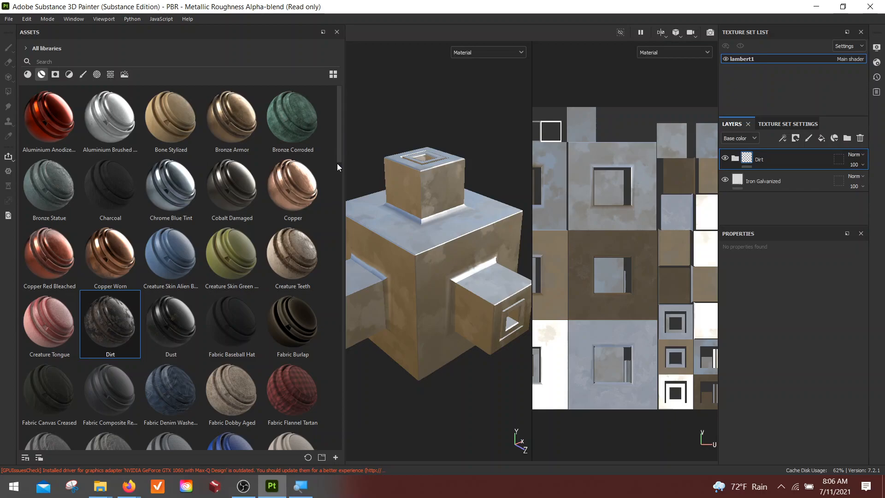
Narrow the asset library and hide the Iron Galvanized layer to inspect the Dirt smart material alone on the model.
left_click_drag(343, 150, 132, 151)
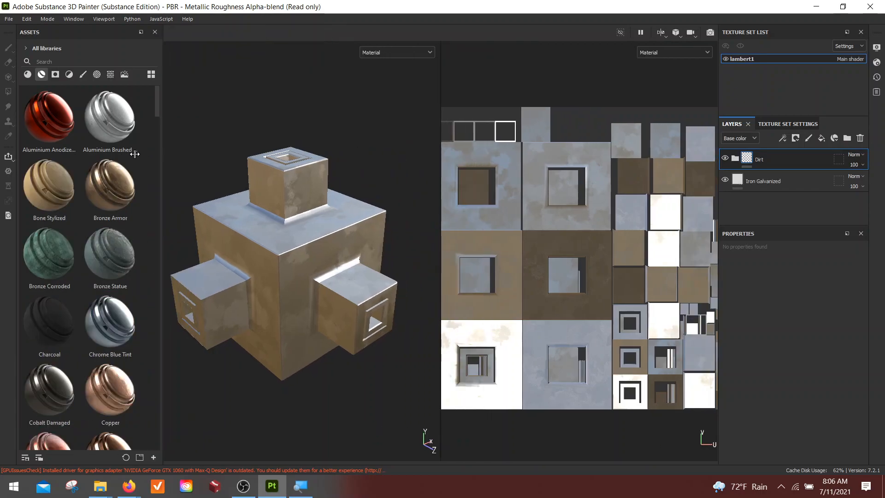
left_click(725, 180)
left_click_drag(302, 272, 275, 307, "alt")
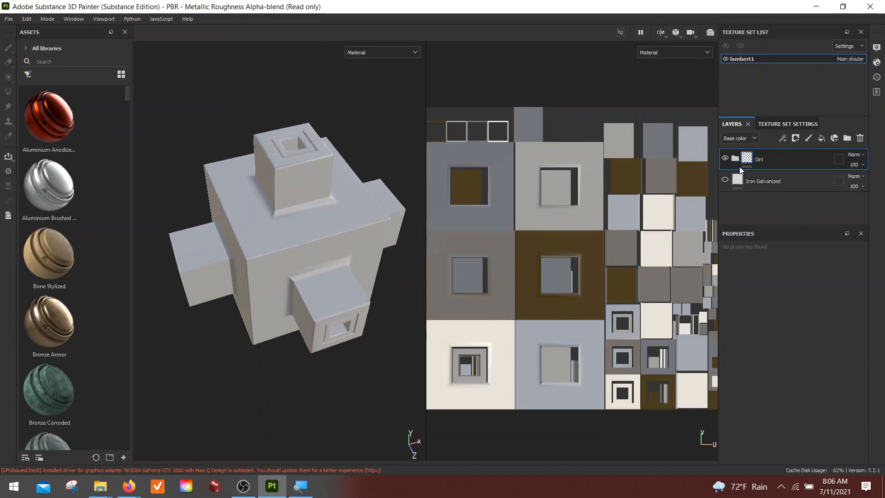
left_click_drag(241, 223, 304, 259, "alt")
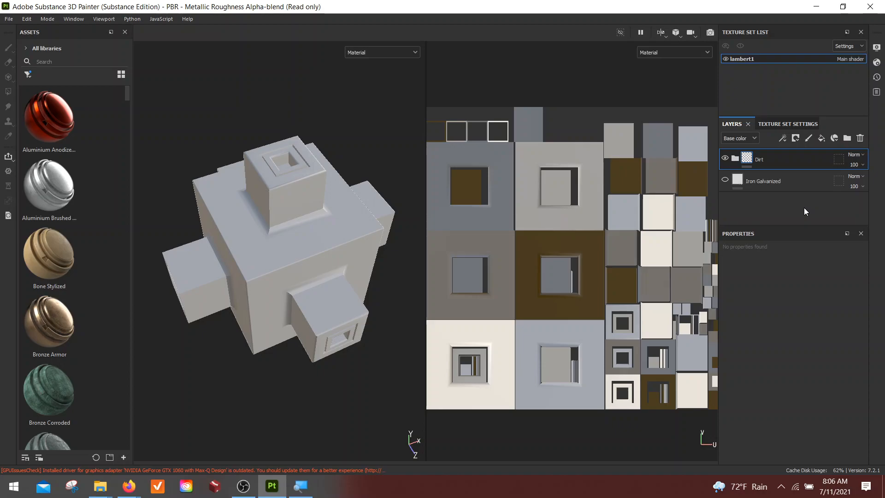
Open the lambert1 texture set settings and enlarge them to bring the Mesh Maps section into view.
left_click(789, 123)
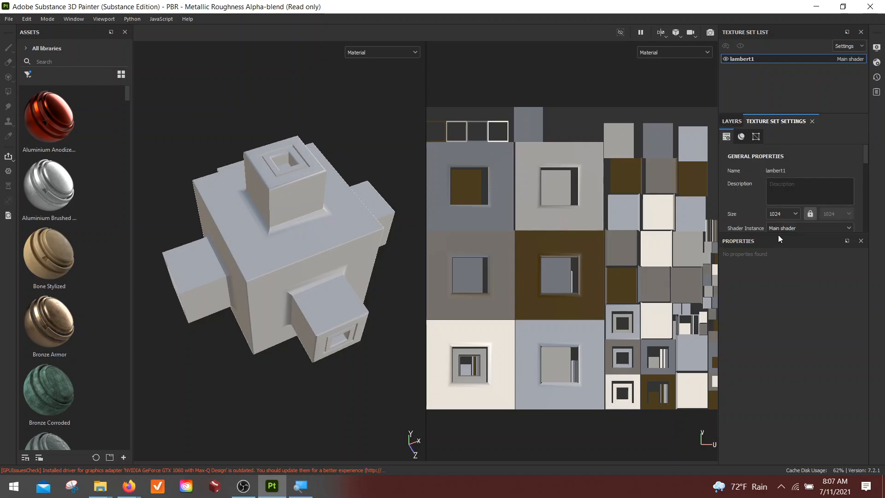
left_click_drag(780, 235, 785, 405)
scroll(788, 295, "down", 2)
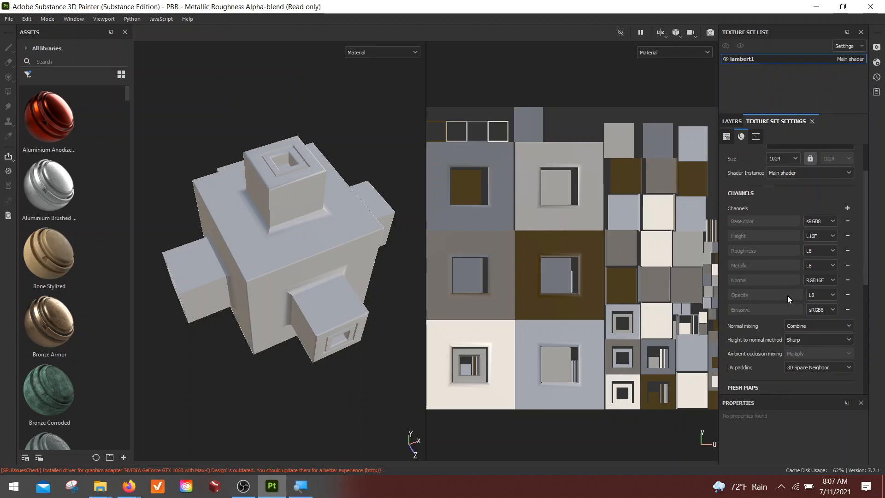
scroll(787, 299, "down", 2)
left_click_drag(251, 372, 295, 266, "alt")
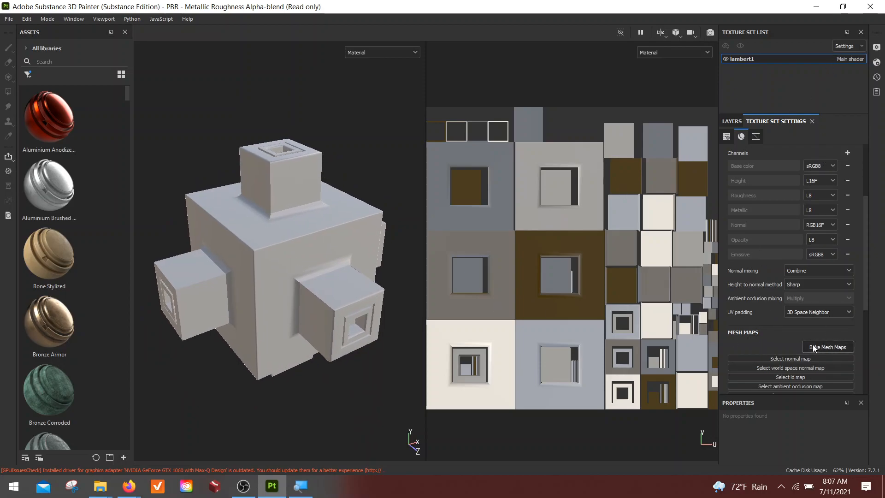
scroll(819, 345, "down", 2)
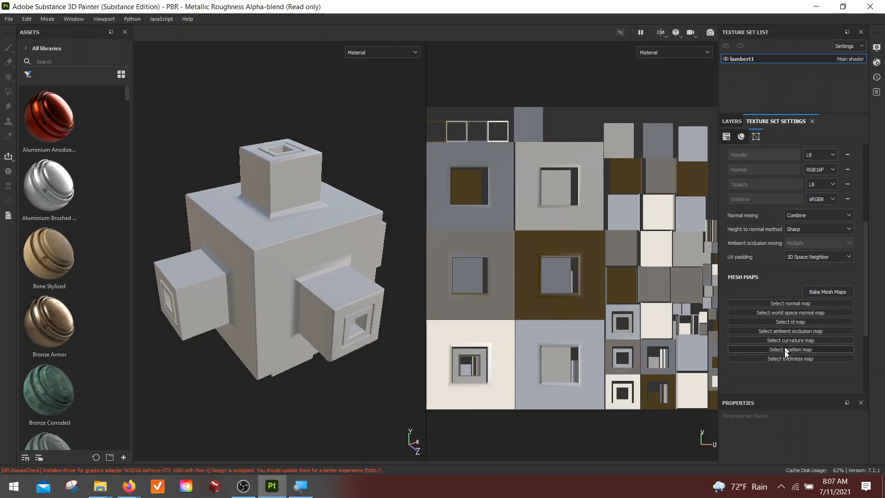
left_click_drag(274, 296, 304, 302, "alt")
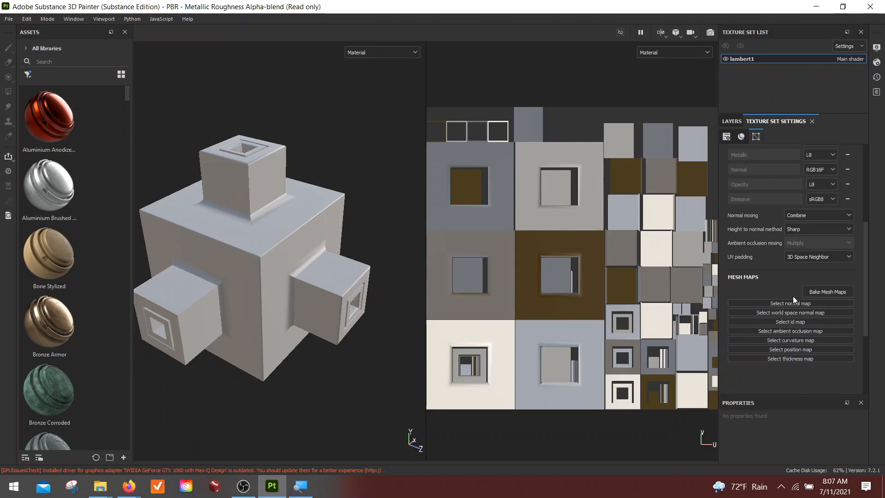
Exclude ID from the mesh maps and bake the normal, world space normal, ambient occlusion, curvature, position and thickness maps at 512.
left_click(825, 291)
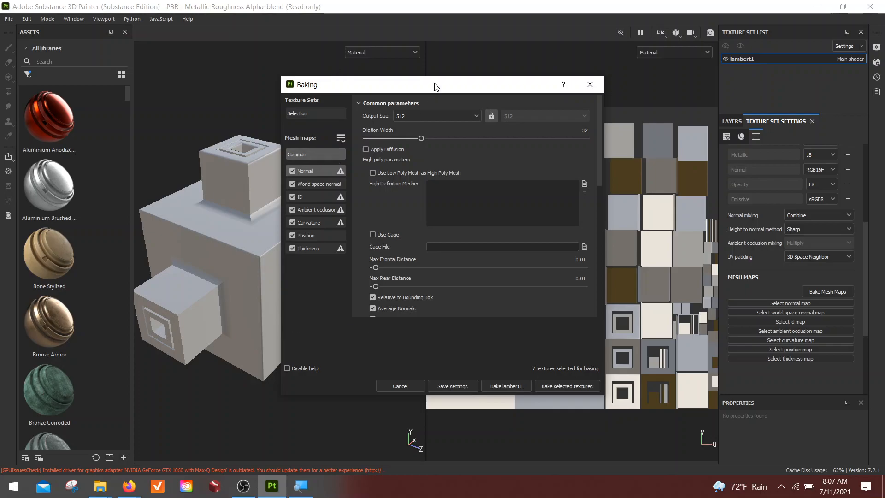
left_click_drag(435, 85, 403, 85)
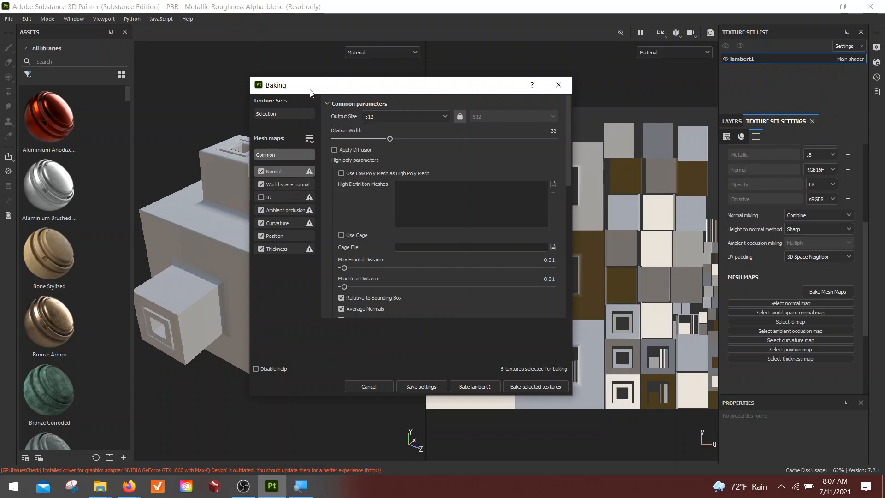
left_click_drag(310, 91, 383, 83)
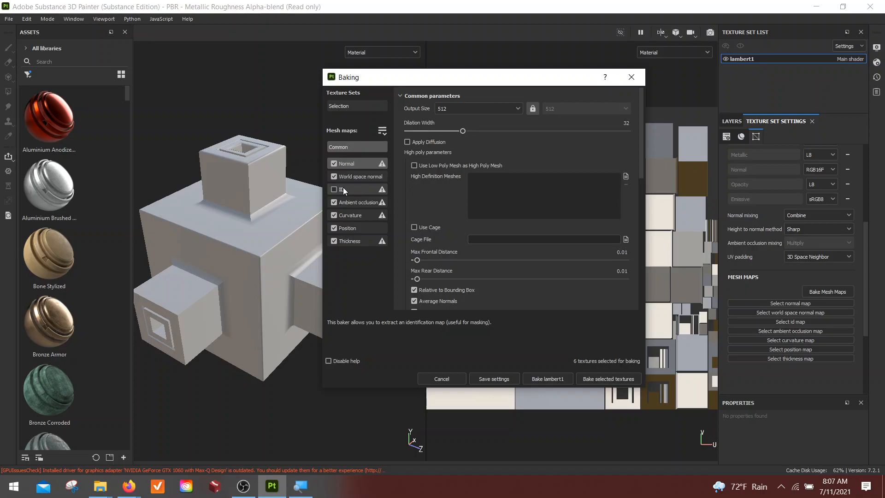
left_click_drag(446, 79, 374, 58)
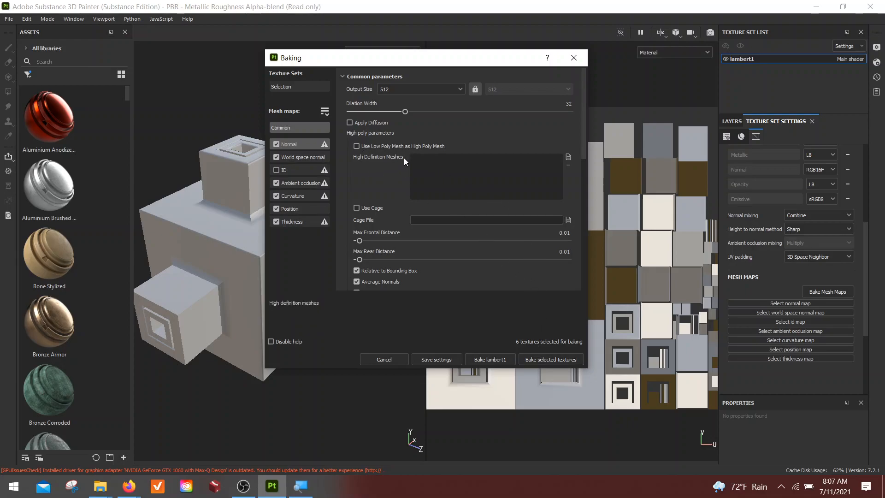
left_click(547, 360)
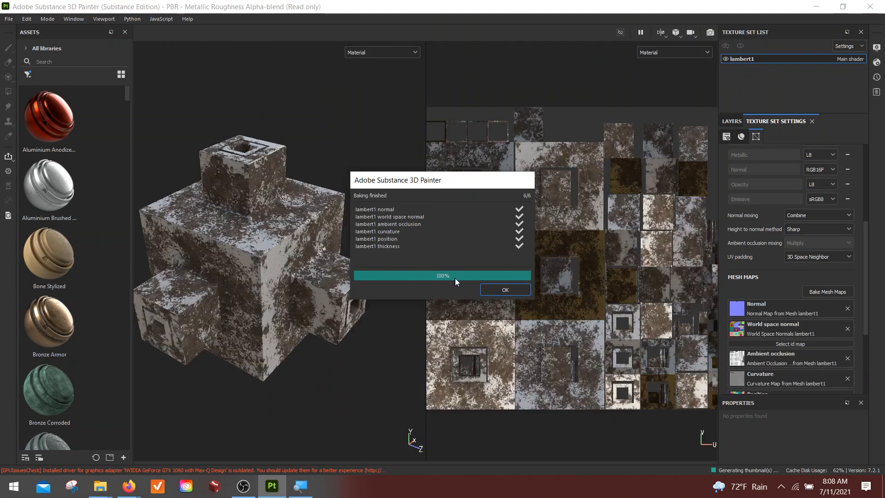
left_click(512, 289)
Toggle the Dirt layer off and on in the layer stack and show the Iron Galvanized layer beneath it.
left_click_drag(272, 270, 881, 320, "alt")
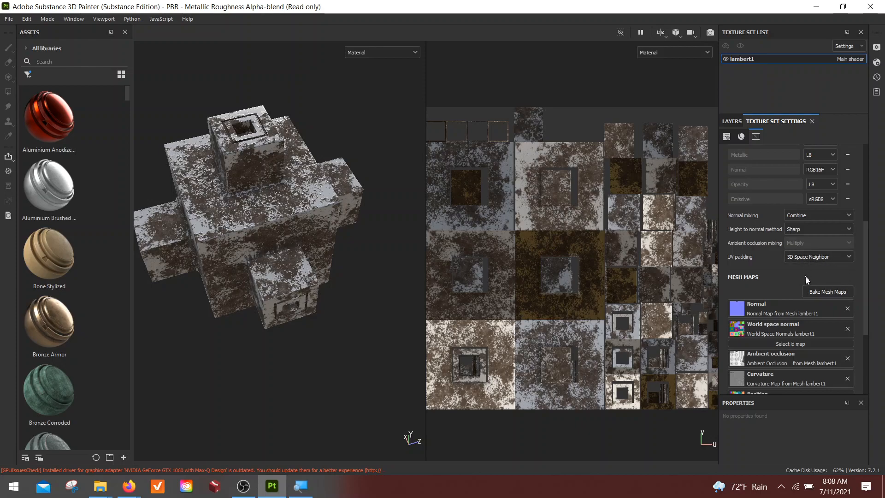
left_click(734, 122)
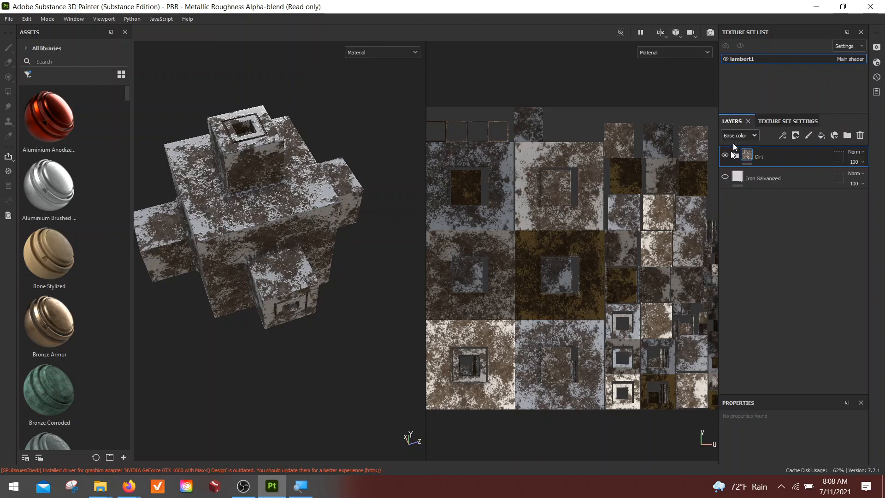
left_click(725, 156)
left_click(725, 155)
left_click(723, 179)
left_click_drag(242, 258, 358, 310, "alt")
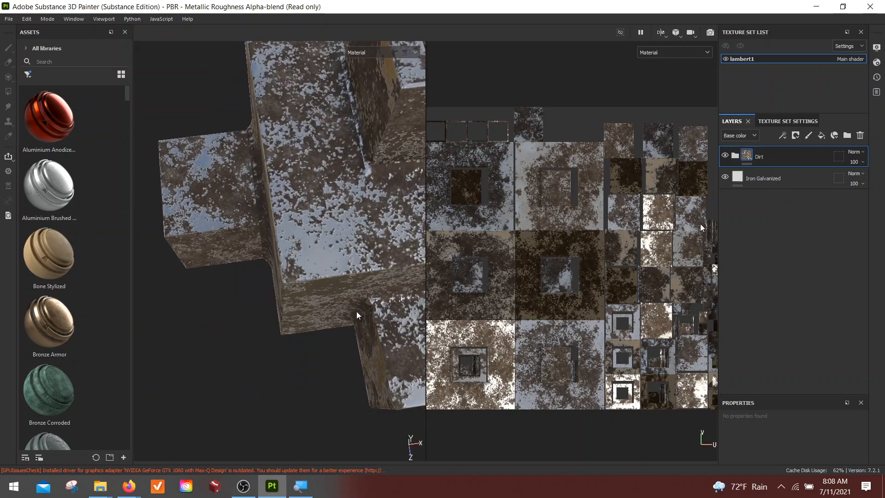
Compare the model with and without the Dirt layer by toggling layer visibility, inspecting it from several angles.
left_click(725, 177)
left_click(725, 156)
left_click(725, 156)
left_click(725, 156)
left_click(724, 155)
left_click_drag(192, 232, 359, 195, "alt")
middle_click_drag(359, 196, 344, 140, "alt")
scroll(344, 141, "down", 1)
Remove the baked normal, world space normal, ambient occlusion, curvature, position and thickness maps from the texture set.
left_click(786, 121)
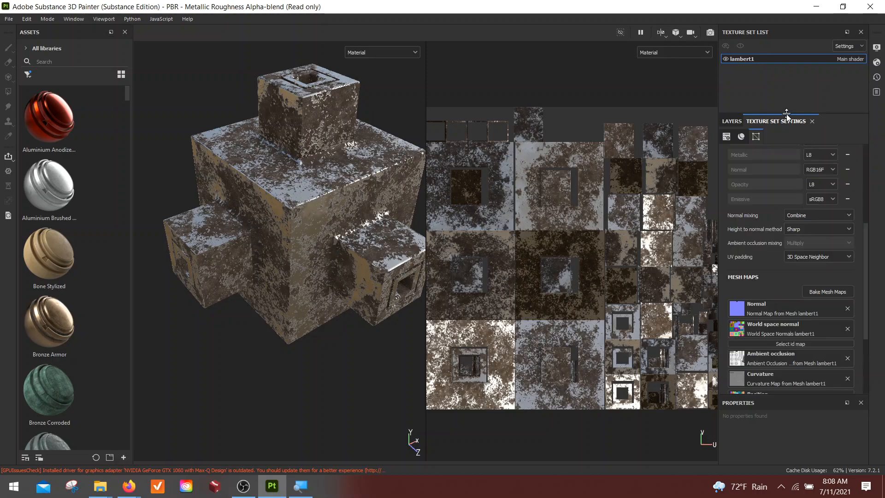
left_click(847, 308)
left_click(849, 312)
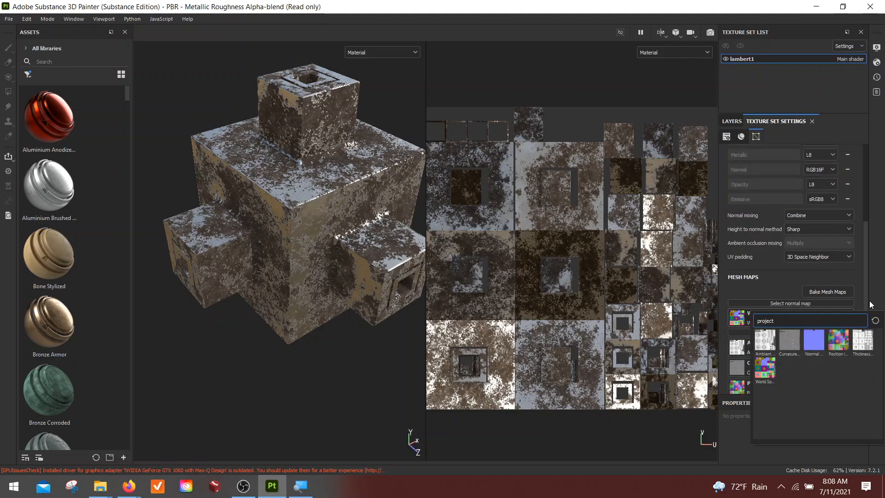
left_click(869, 302)
left_click(848, 319)
left_click(847, 339)
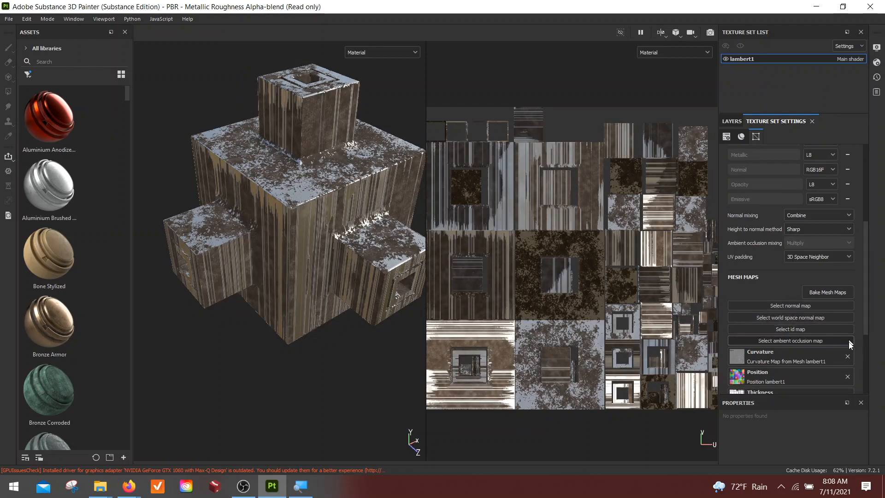
left_click(847, 346)
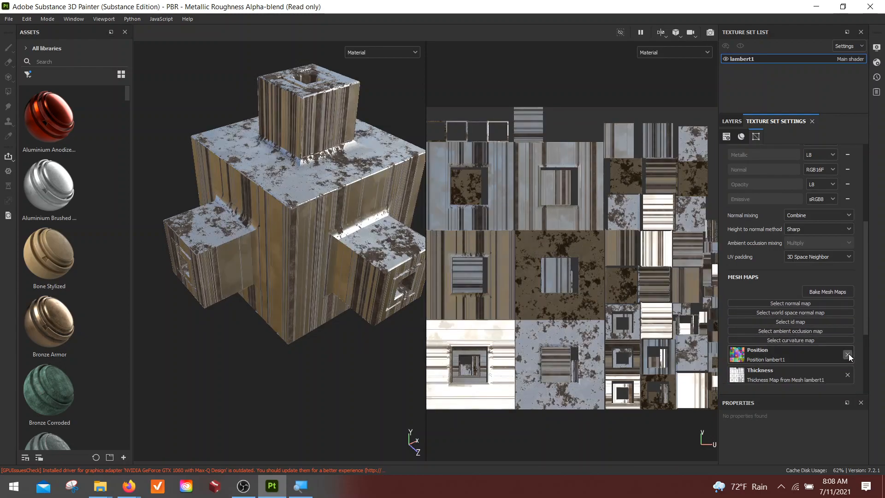
left_click(848, 354)
left_click(848, 363)
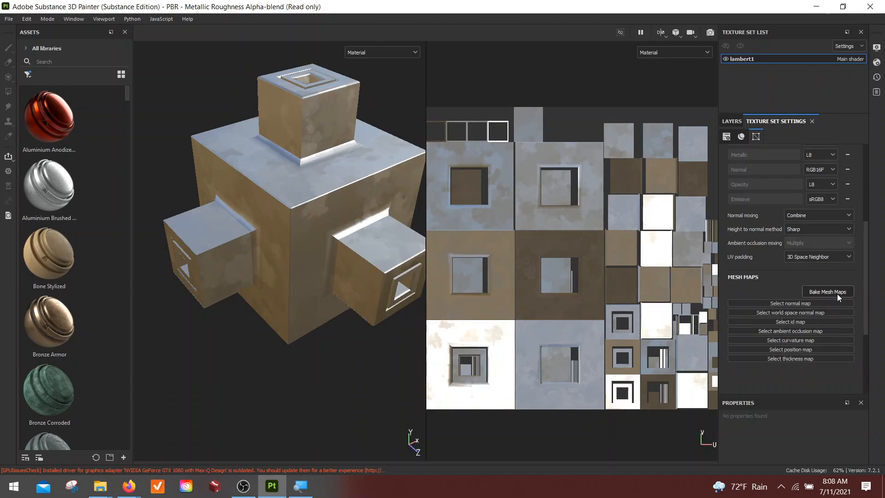
Open the mesh map baking settings and locate the SP_UV_HI mesh in the Desktop's New folder using File Explorer.
left_click(825, 291)
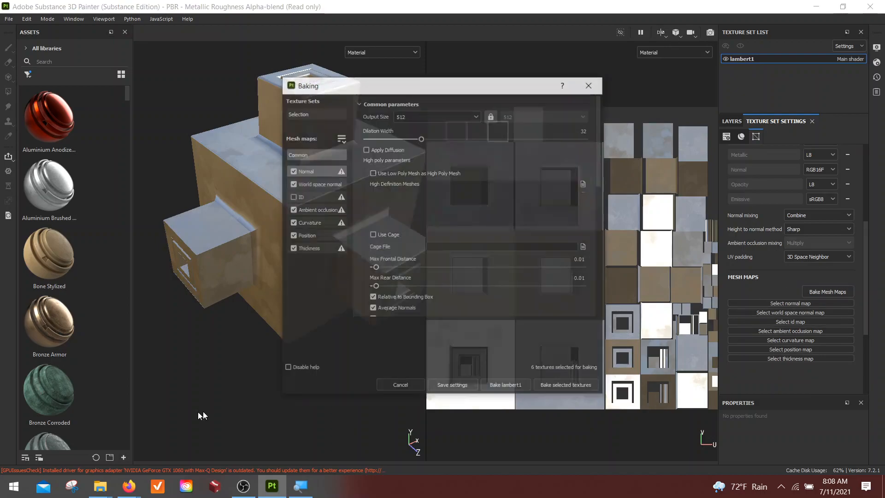
mouse_move(101, 488)
left_click(60, 437)
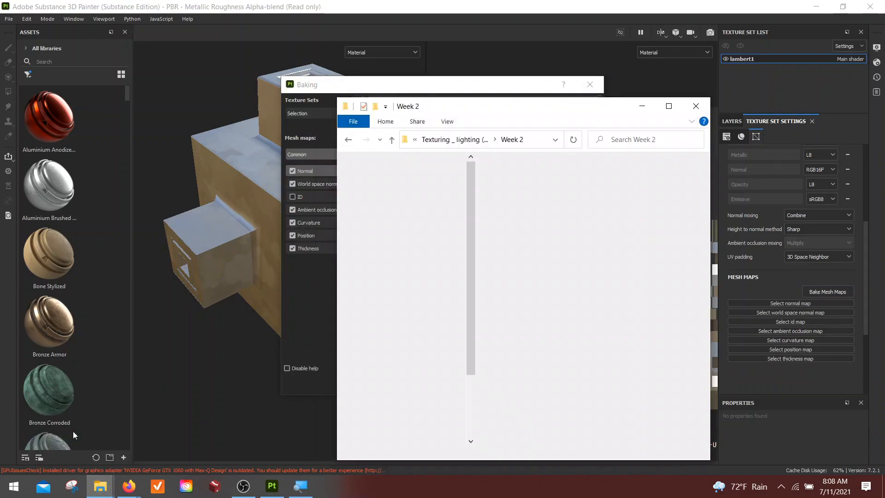
left_click(391, 181)
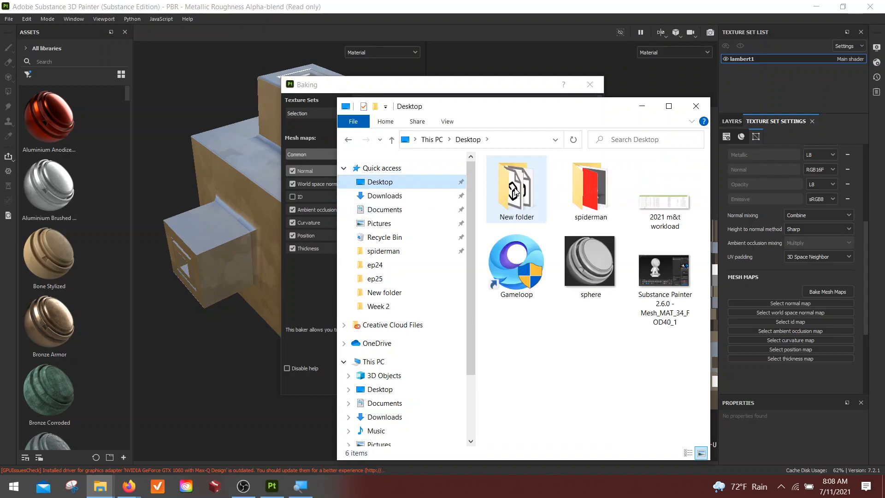
left_click(516, 191)
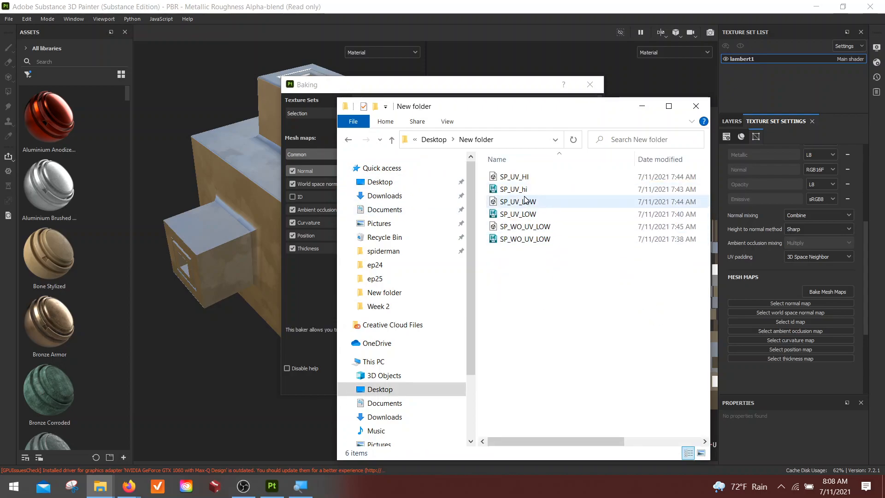
left_click(522, 192)
left_click(524, 177)
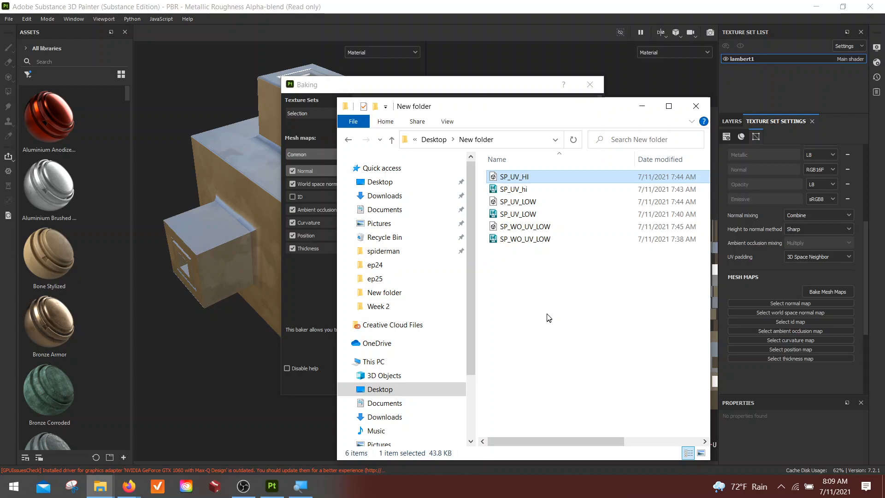
left_click(643, 106)
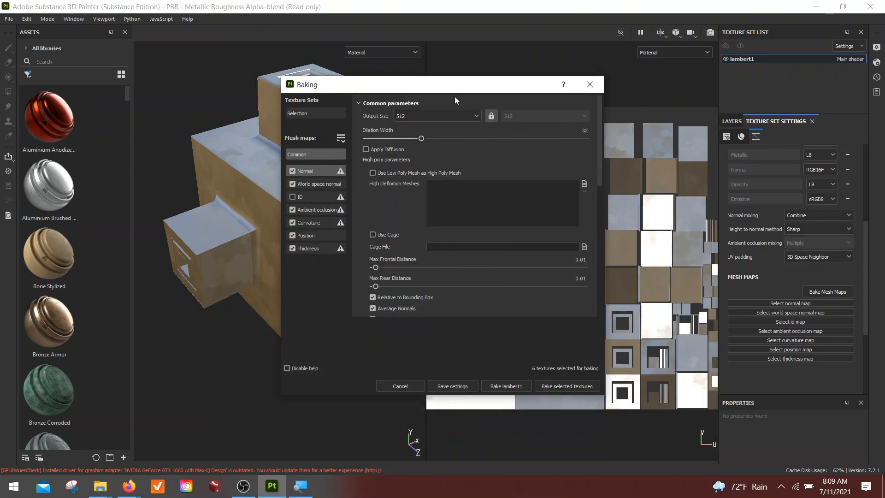
Load SP_UV_HI from the Desktop's New folder as the high definition mesh for baking.
left_click_drag(446, 89, 526, 101)
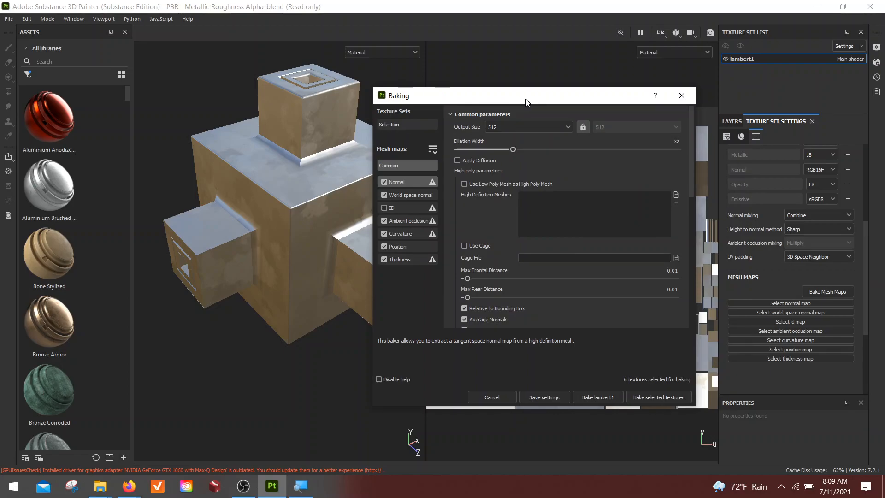
left_click_drag(526, 102, 475, 81)
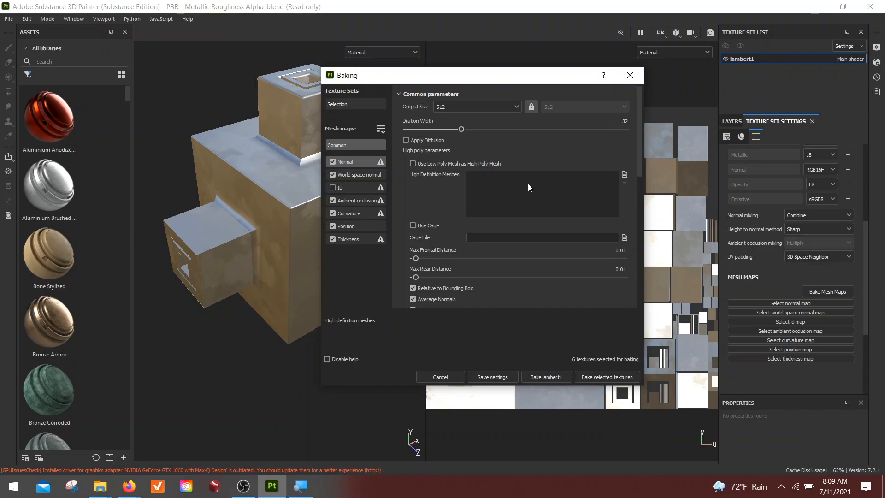
left_click_drag(425, 81, 477, 88)
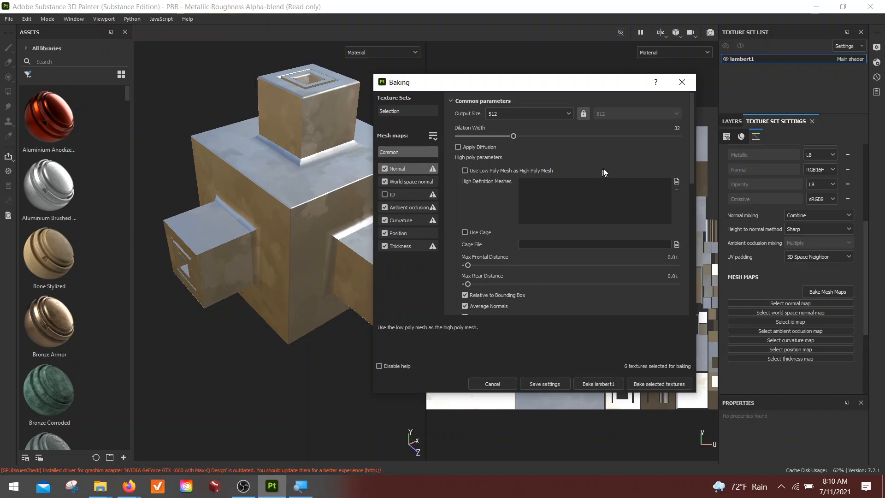
left_click(677, 181)
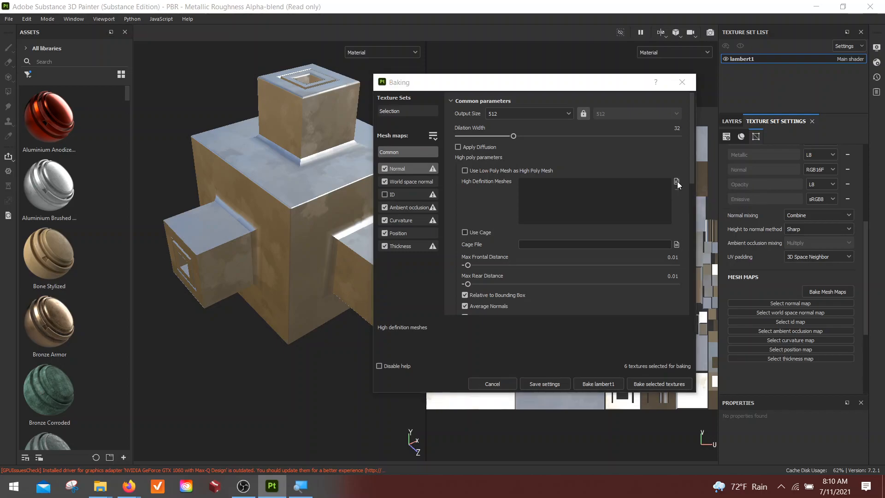
left_click(509, 175)
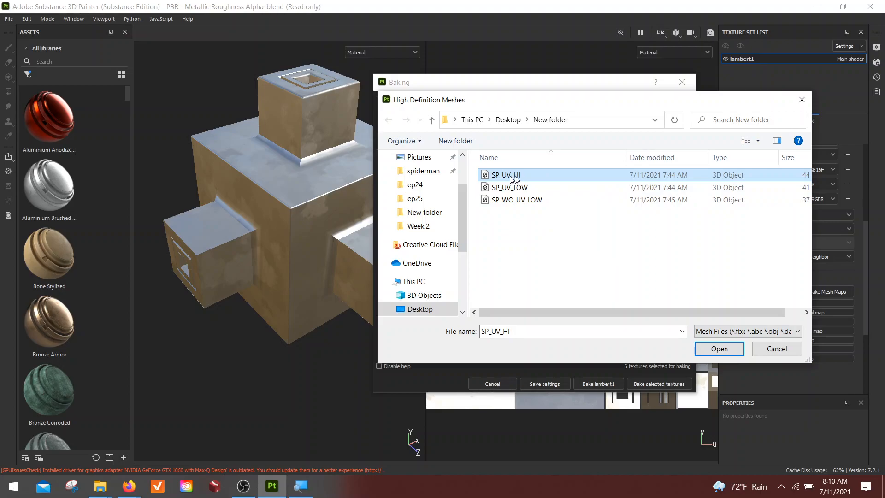
left_click(719, 349)
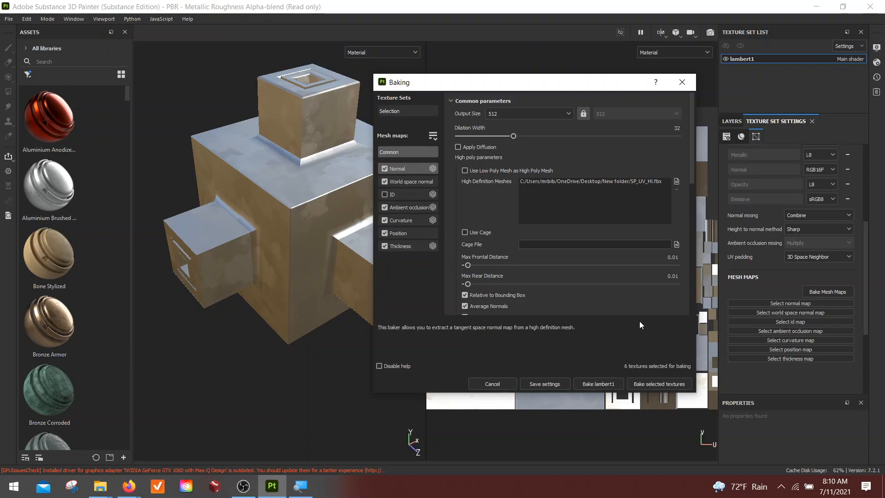
Bake the selected mesh maps from the high definition mesh and close the finished baking report.
left_click_drag(692, 173, 528, 145)
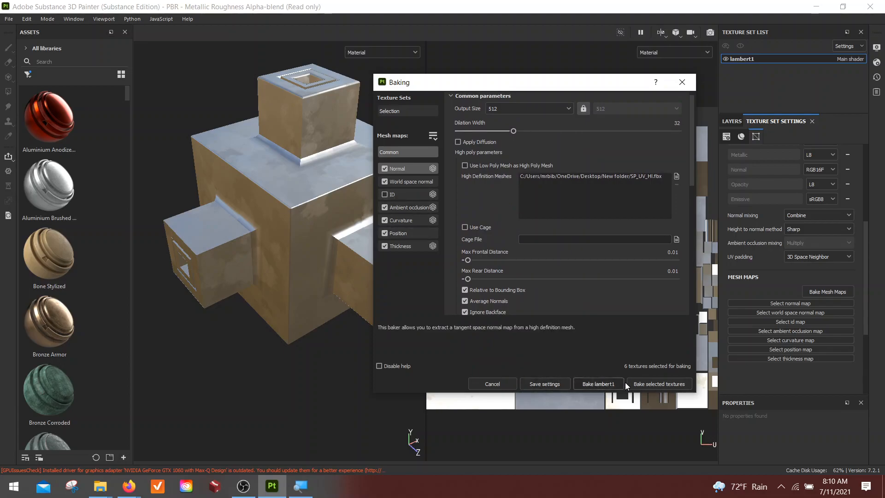
left_click(654, 383)
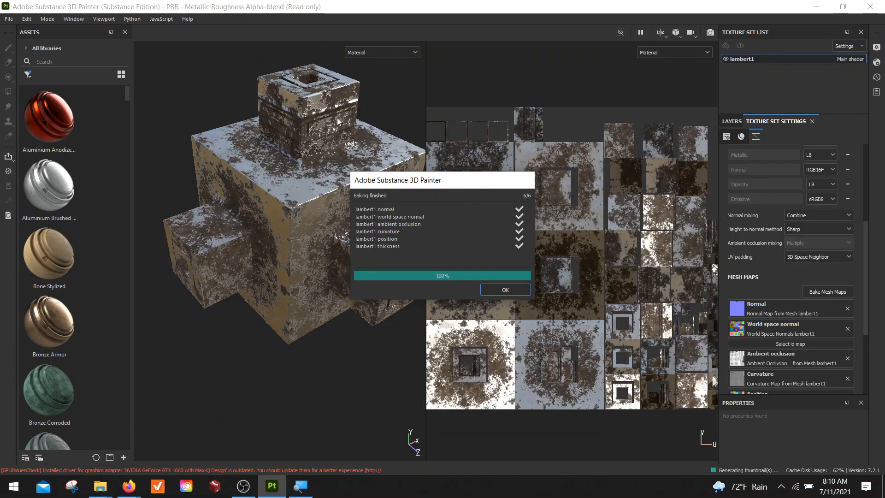
left_click_drag(447, 185, 561, 193)
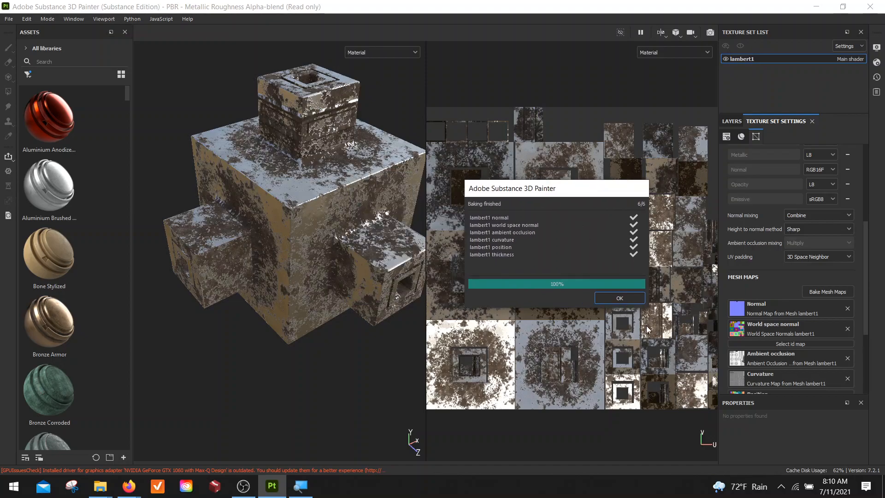
left_click(618, 298)
Hide the Dirt layer and inspect the baked high-poly details on the model's upper block.
left_click_drag(291, 134, 341, 230, "alt")
left_click(731, 121)
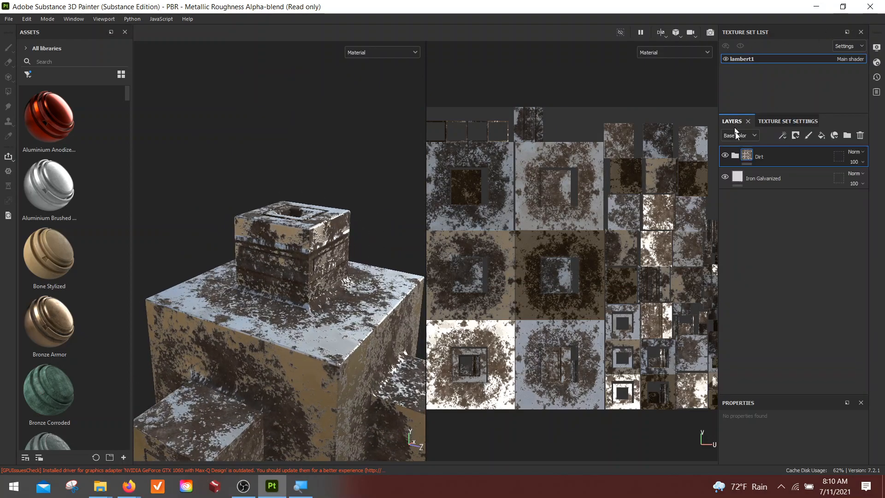
left_click(725, 156)
left_click_drag(258, 258, 279, 205, "alt")
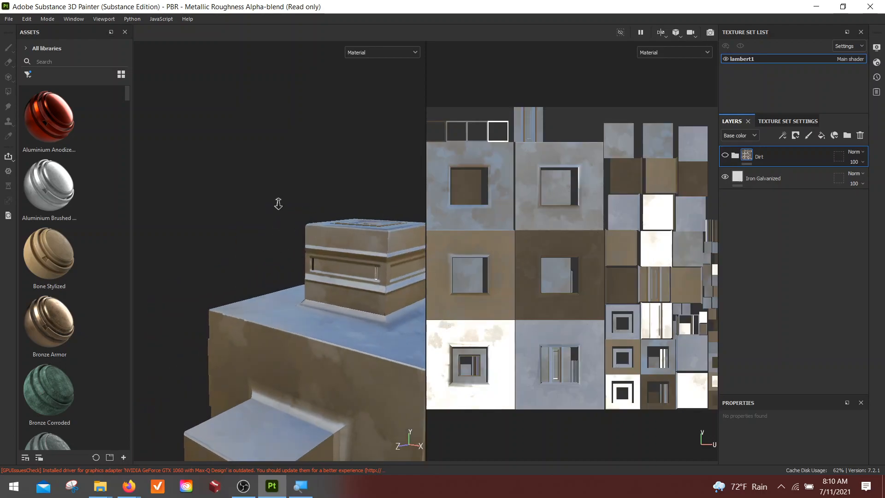
Examine the baked high-poly details on the upper block and main body with the Dirt layer hidden.
right_click_drag(278, 206, 369, 294, "alt")
right_click_drag(310, 217, 463, 427, "alt")
middle_click_drag(374, 316, 278, 264, "alt")
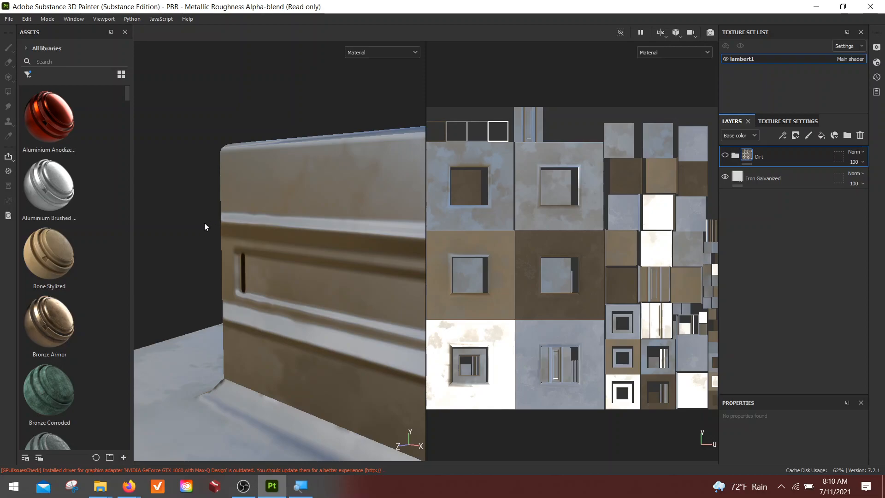
right_click_drag(294, 306, 200, 261, "alt")
left_click_drag(277, 251, 296, 311, "alt")
right_click_drag(297, 310, 172, 276, "alt")
left_click_drag(176, 294, 227, 286, "alt")
middle_click_drag(227, 287, 318, 285, "alt")
right_click_drag(323, 284, 221, 309, "alt")
left_click_drag(221, 308, 222, 267, "alt")
middle_click_drag(222, 267, 265, 269, "alt")
left_click_drag(264, 269, 338, 289, "alt")
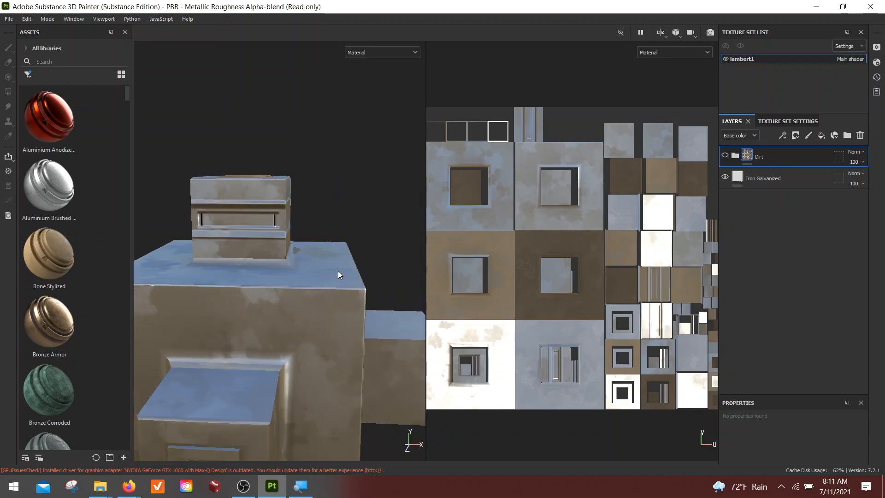
Rotate the environment lighting and inspect how it falls on the baked edges of the model.
mouse_move(330, 226)
right_mouse_down("shift")
mouse_move(379, 223)
mouse_move(292, 214)
mouse_move(312, 220)
right_mouse_up("shift")
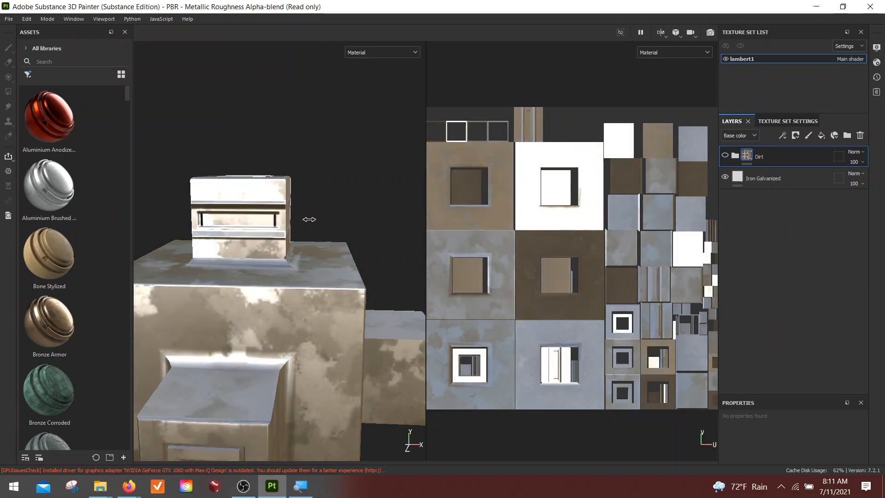
mouse_move(292, 224)
left_mouse_down("alt")
mouse_move(235, 254)
mouse_move(295, 311)
mouse_move(291, 216)
left_mouse_up("alt")
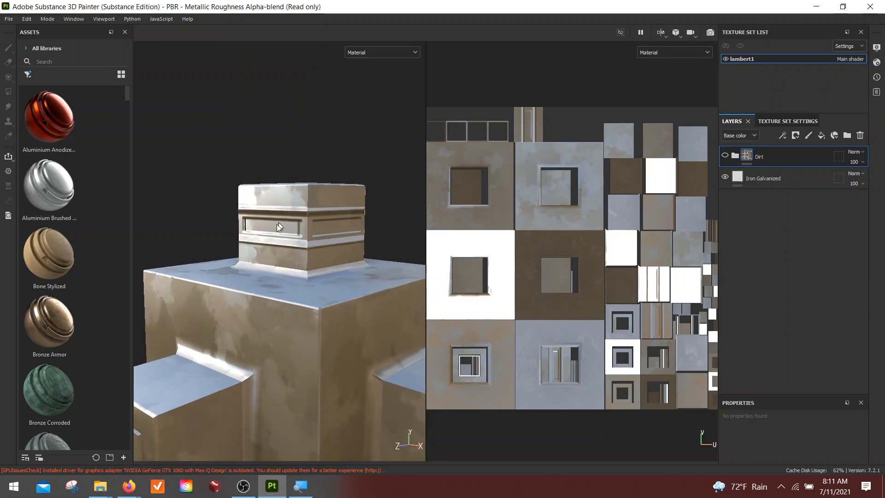
left_click_drag(300, 261, 265, 339, "alt")
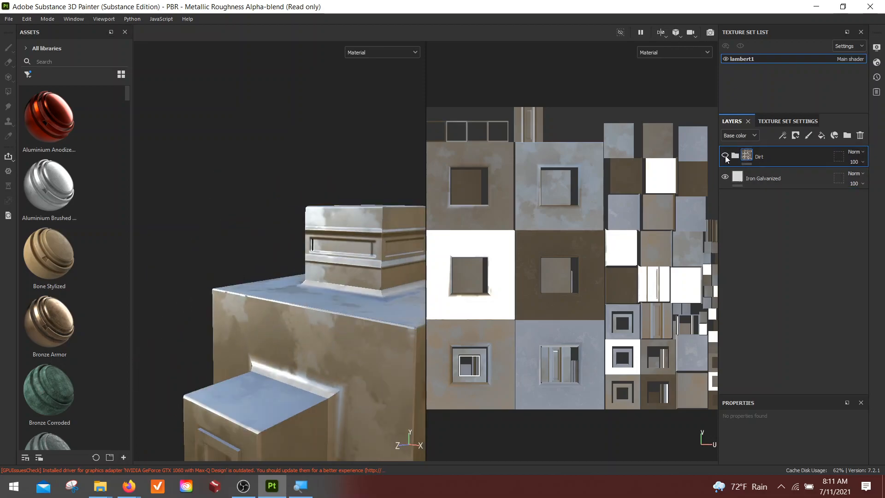
Show the Dirt layer again and inspect the dirt around the model's upper block.
left_click(726, 158)
left_click_drag(332, 295, 349, 307, "alt")
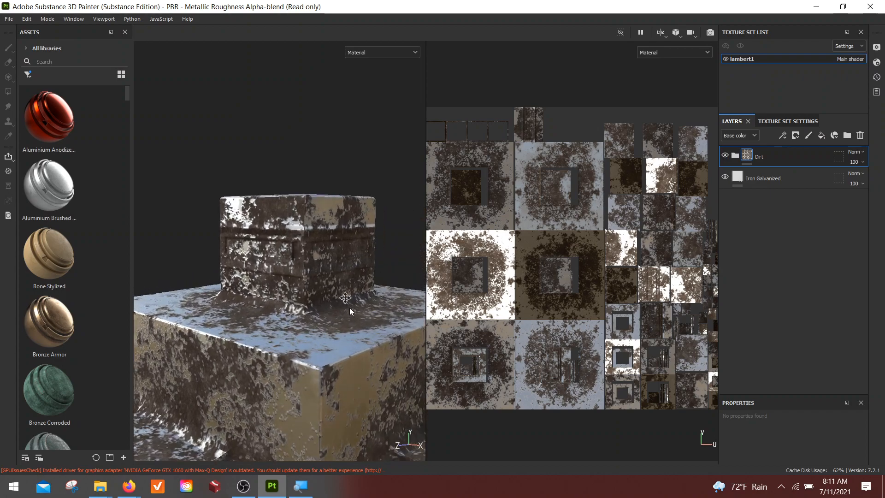
middle_click_drag(349, 308, 349, 242, "alt")
scroll(349, 242, "down", 3)
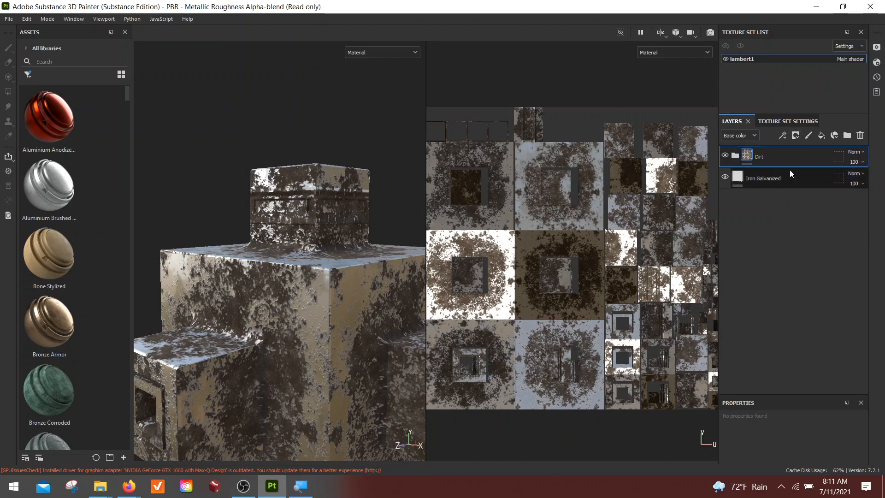
Enlarge the properties area for the Iron Galvanized layer and review its fill and material settings.
left_click(763, 179)
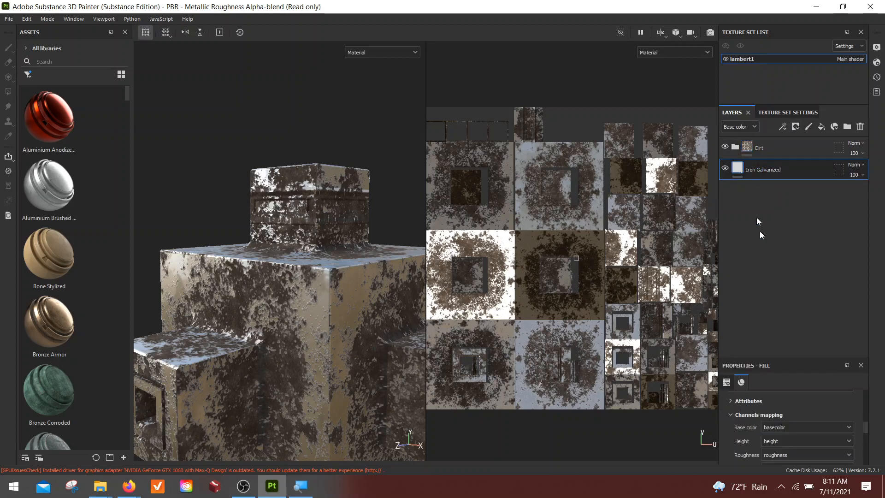
left_click_drag(815, 358, 832, 182)
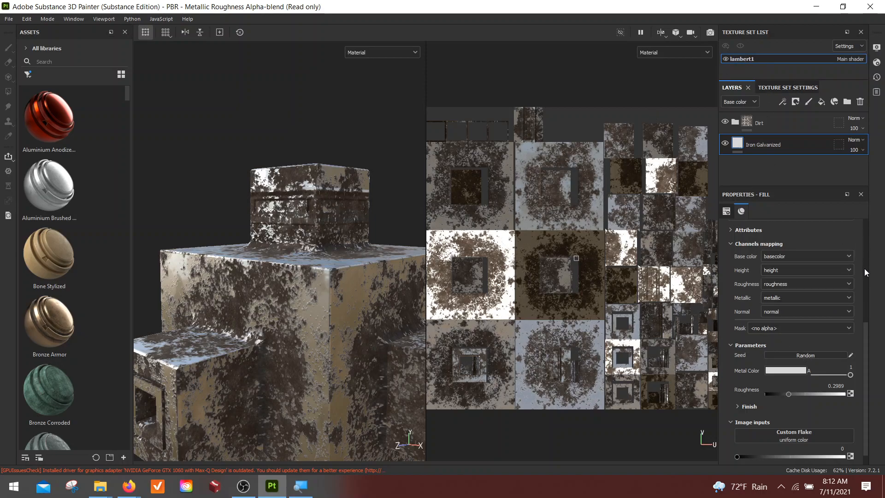
left_click_drag(867, 352, 866, 270)
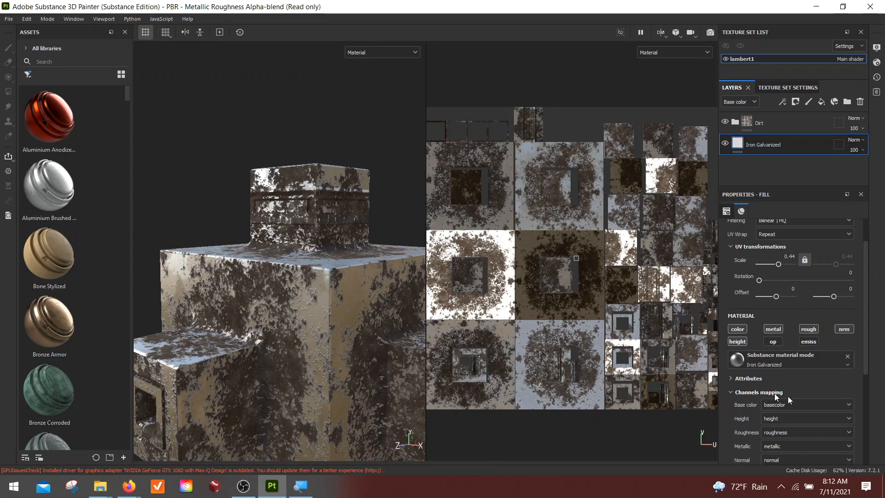
left_click_drag(867, 314, 863, 406)
scroll(863, 406, "up", 6)
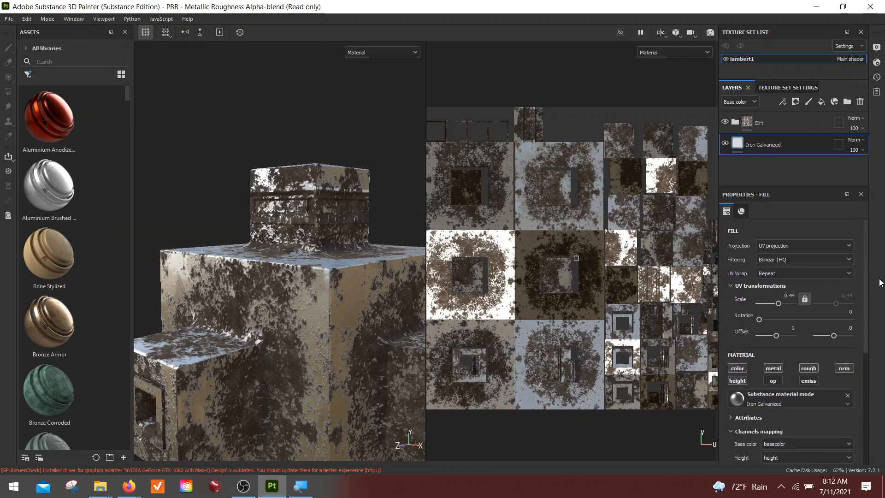
Set the Iron Galvanized layer's Metal Color to blue (40b6c7) and inspect the recoloured model.
left_click(780, 123)
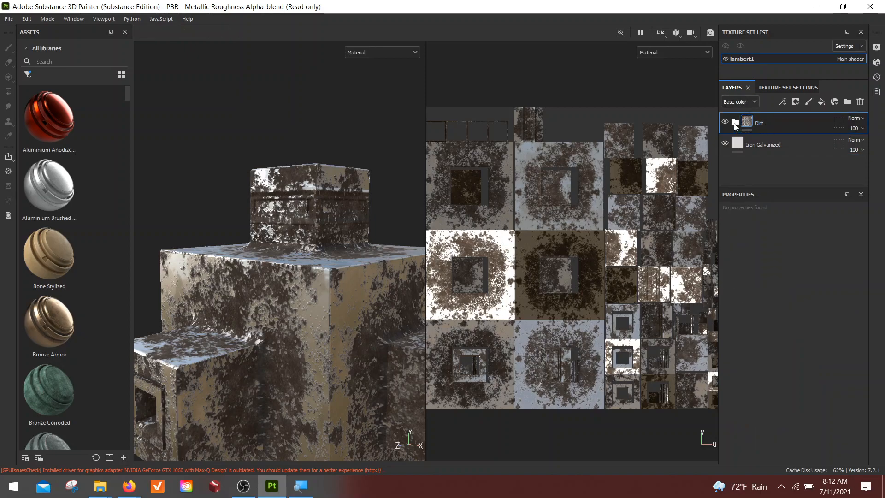
left_click(756, 145)
scroll(795, 404, "down", 2)
scroll(794, 403, "down", 2)
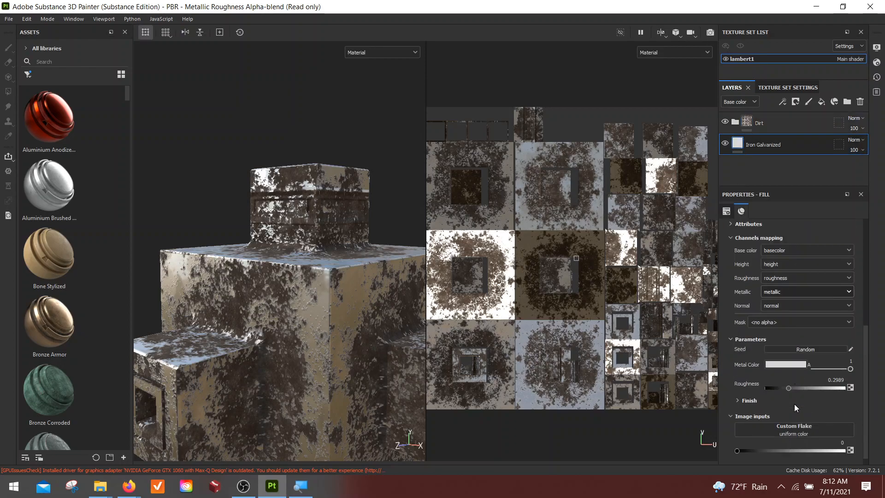
left_click(783, 364)
mouse_move(782, 411)
left_mouse_down()
mouse_move(801, 401)
mouse_move(833, 419)
left_mouse_up()
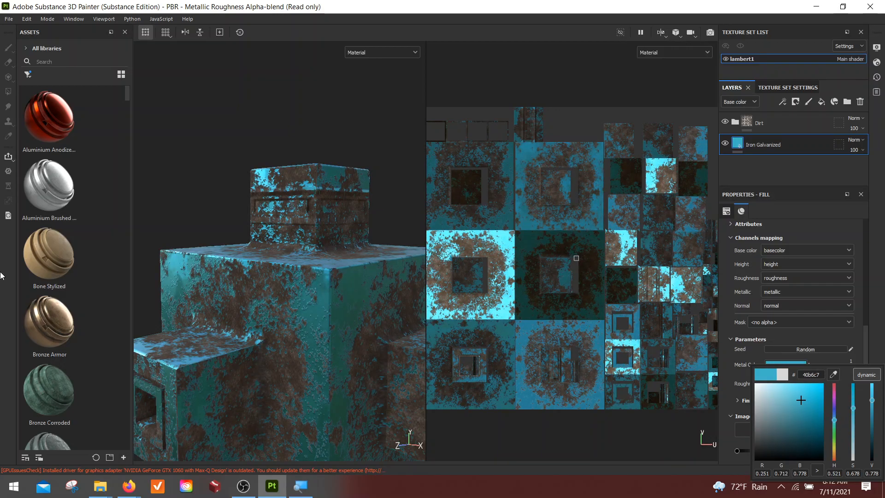
left_click_drag(331, 133, 295, 195, "alt")
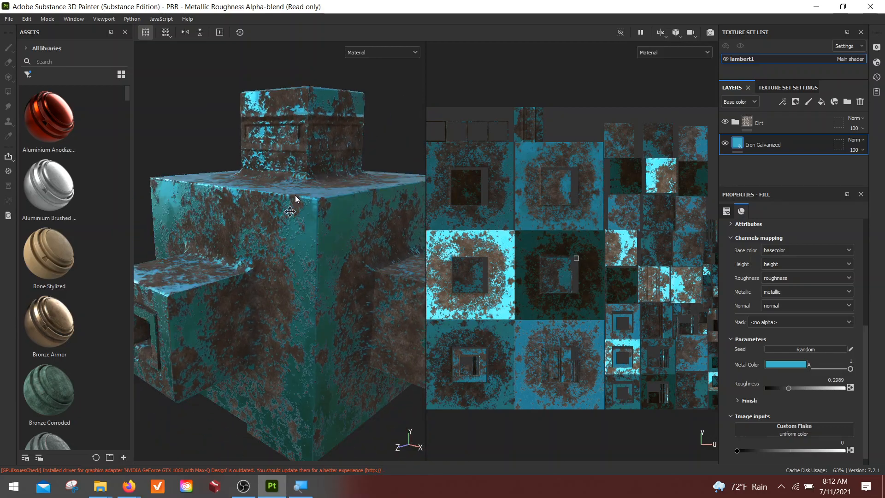
right_click_drag(295, 195, 310, 265, "alt")
left_click_drag(316, 267, 307, 267, "alt")
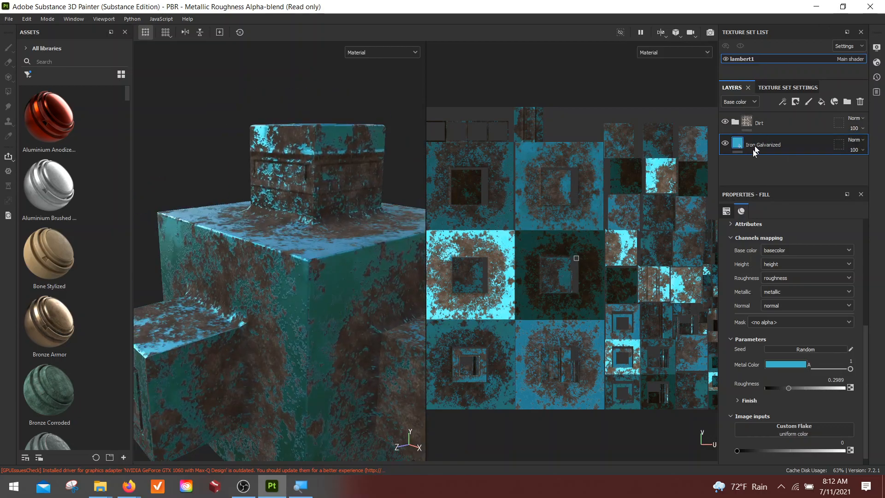
Expand the Dirt group and compare the parameters of the Dirt Base layer's finish_grainy and Gradient filters.
left_click(788, 123)
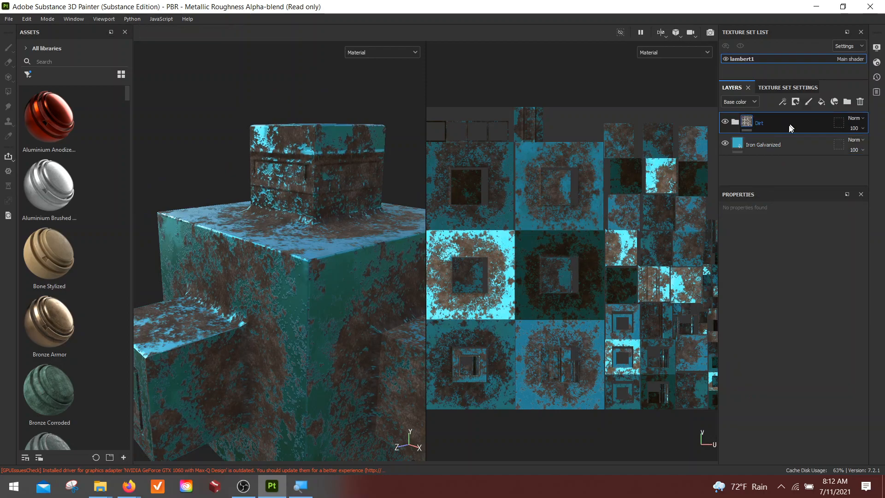
left_click(798, 145)
left_click(789, 123)
left_click(734, 123)
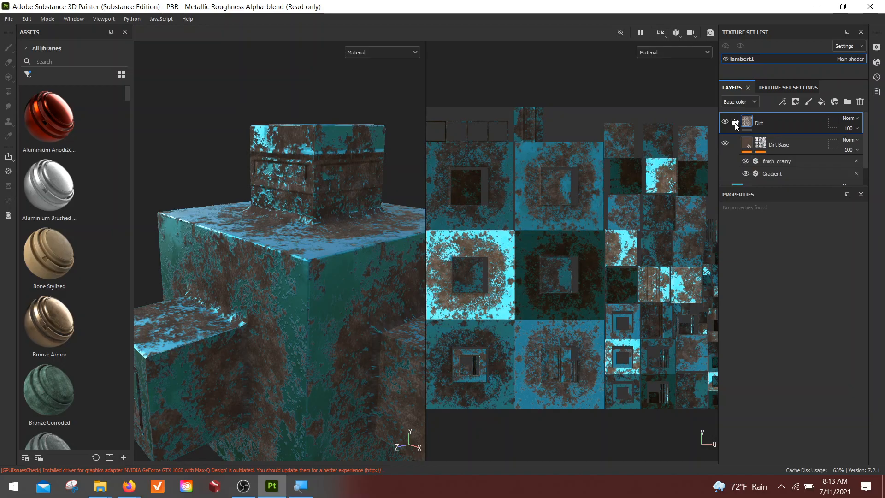
left_click_drag(748, 194, 748, 202)
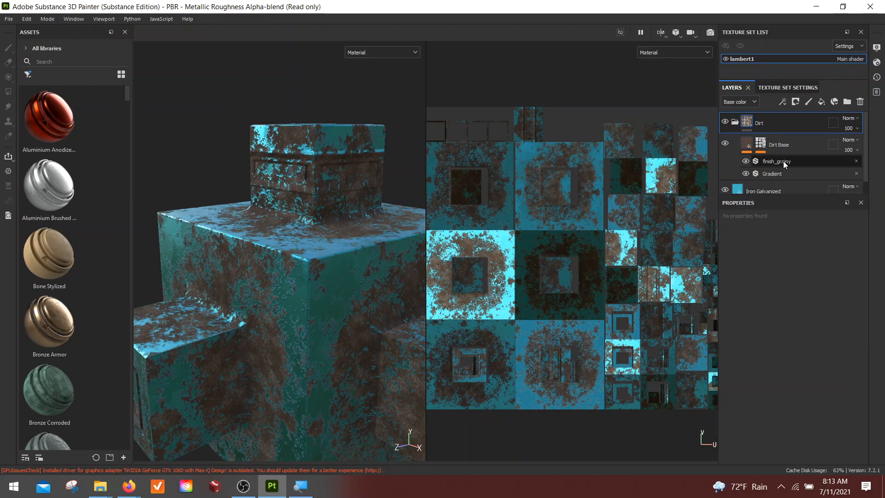
left_click(770, 175)
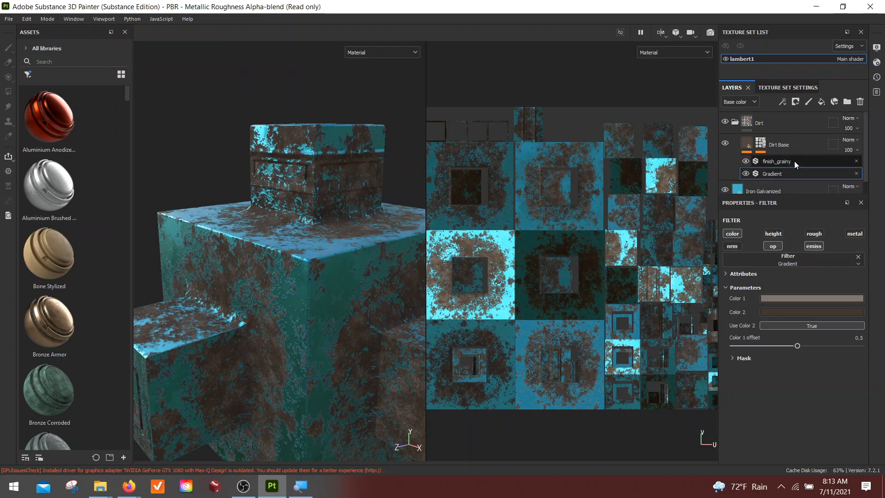
left_click(794, 161)
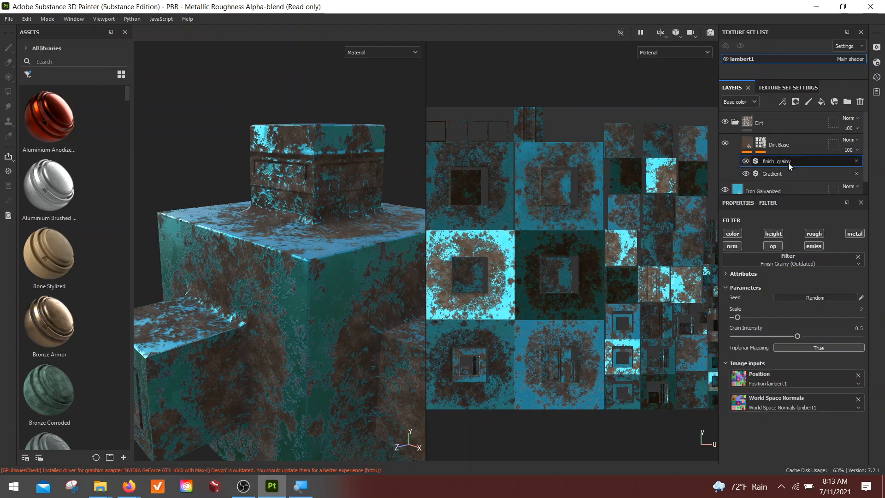
left_click(790, 178)
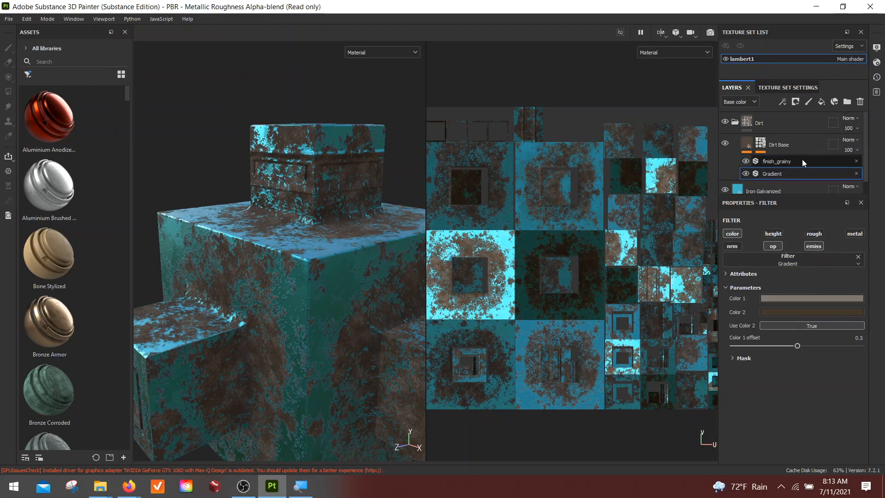
left_click(802, 159)
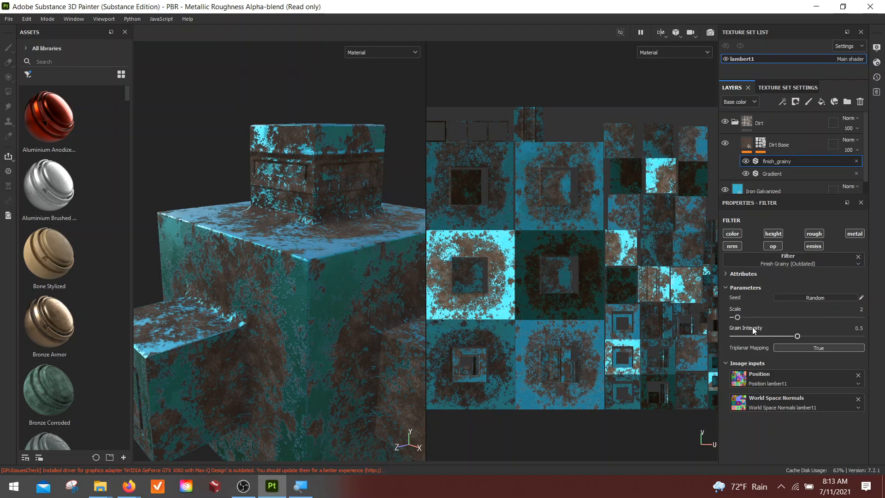
left_click(770, 174)
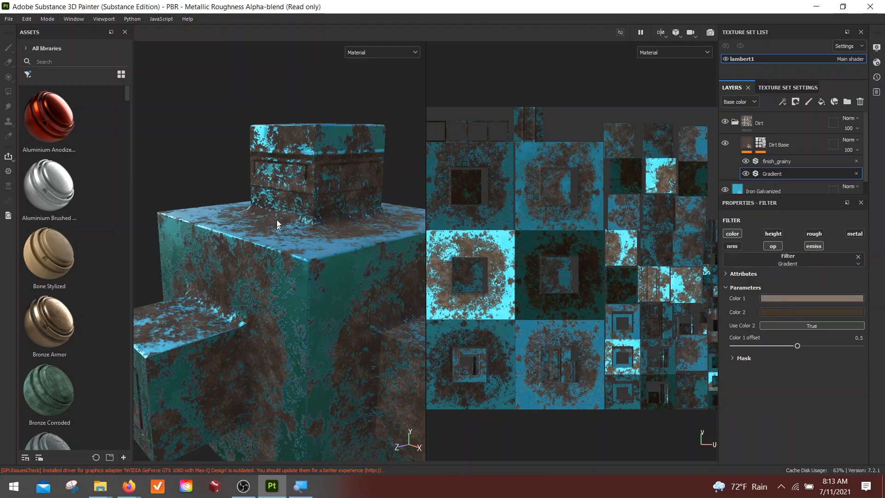
Set Color 2 of the Dirt Base layer's Gradient filter to dark brown (382f26).
left_click_drag(278, 192, 297, 333, "alt")
right_click_drag(298, 333, 328, 260, "alt")
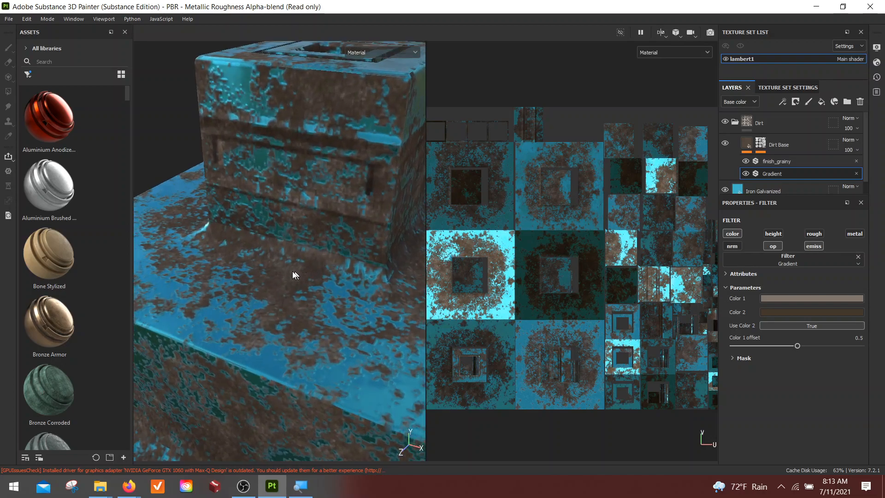
left_click(803, 311)
left_click_drag(794, 359, 776, 390)
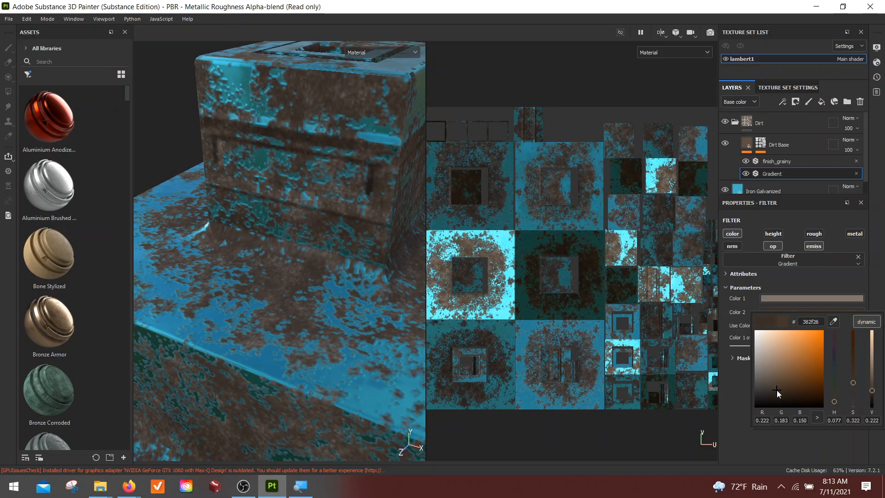
left_click(837, 214)
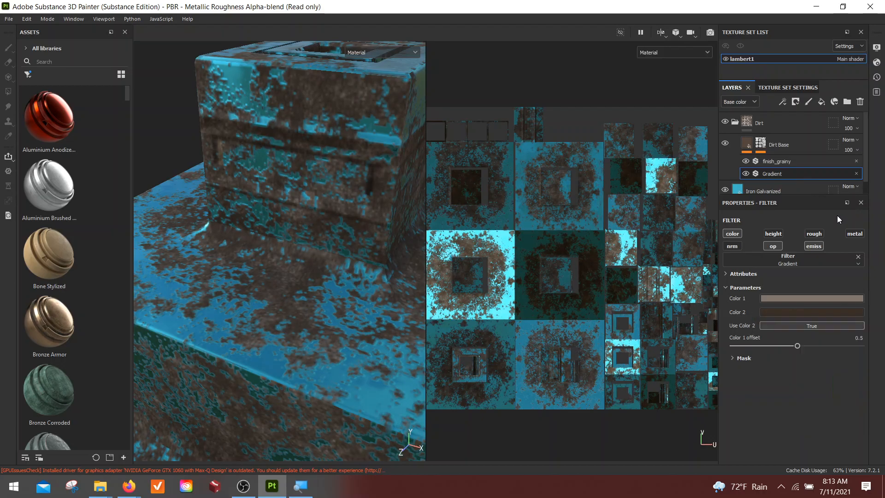
Set the Gradient filter's Color 1 to orange and its mask to position 0.66 and contrast 0.18.
left_click(793, 297)
left_click_drag(783, 337, 808, 336)
right_click_drag(295, 285, 258, 286, "alt")
mouse_move(258, 286)
left_mouse_down("alt")
mouse_move(271, 263)
mouse_move(251, 295)
left_mouse_up("alt")
right_click_drag(251, 295, 271, 278, "alt")
left_click_drag(272, 278, 255, 265, "alt")
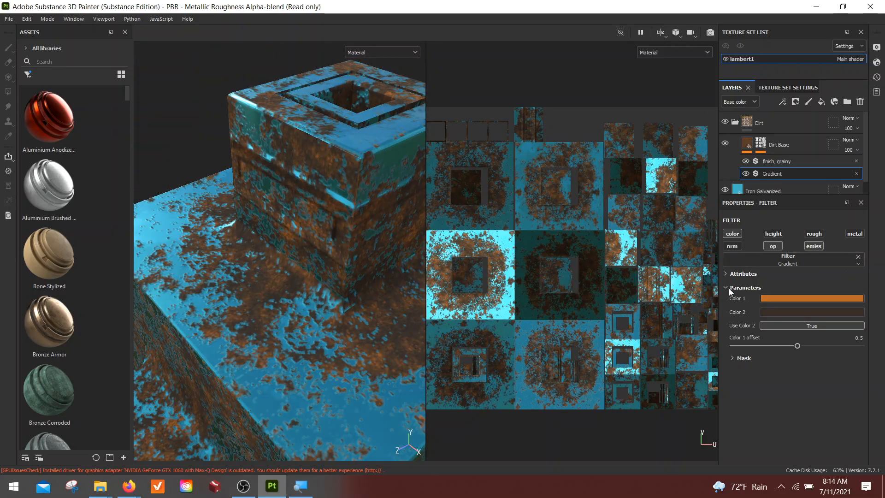
left_click(732, 358)
left_click_drag(818, 377, 761, 395)
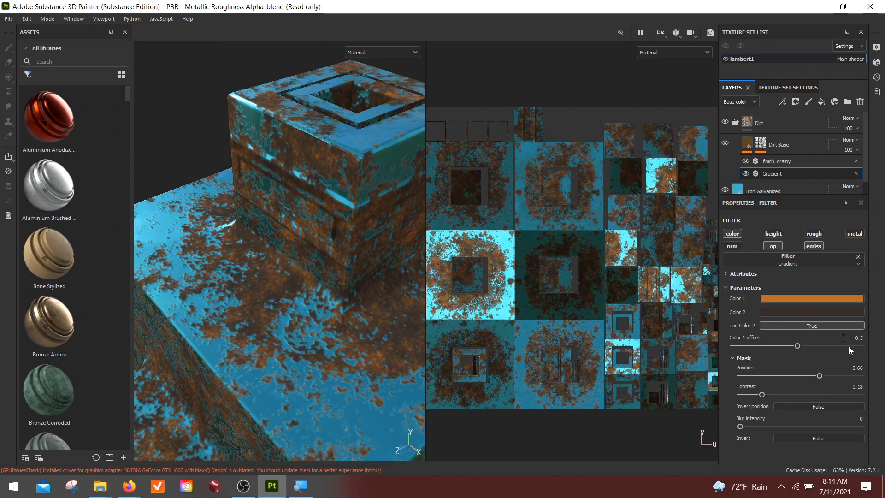
Review the finish_grainy settings against the Gradient mask settings and inspect the rust-coloured dirt on the model.
left_click(775, 162)
left_click(772, 174)
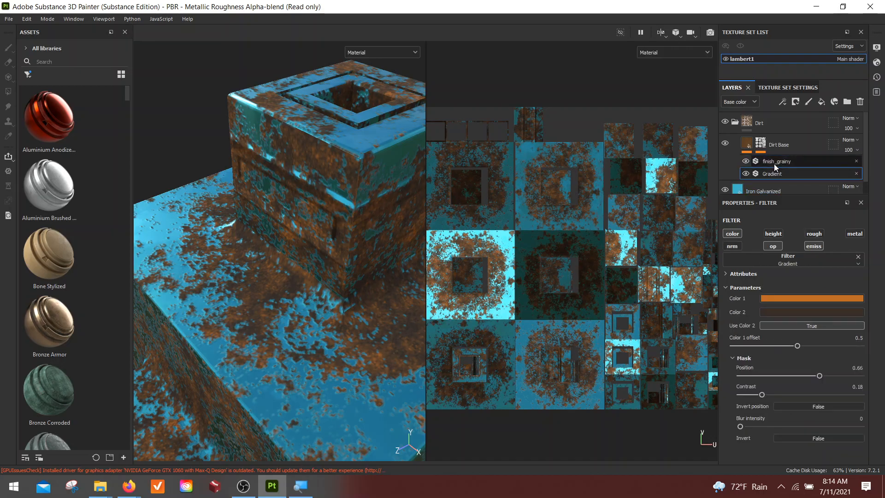
left_click(775, 163)
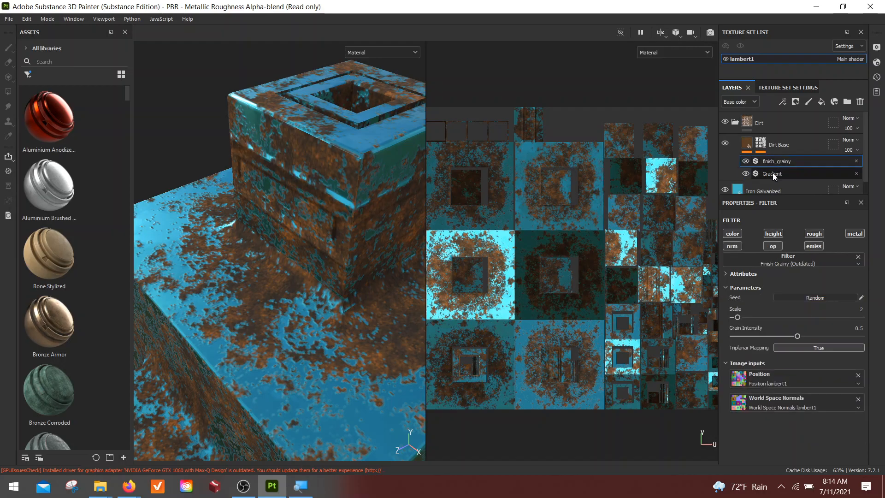
left_click(772, 173)
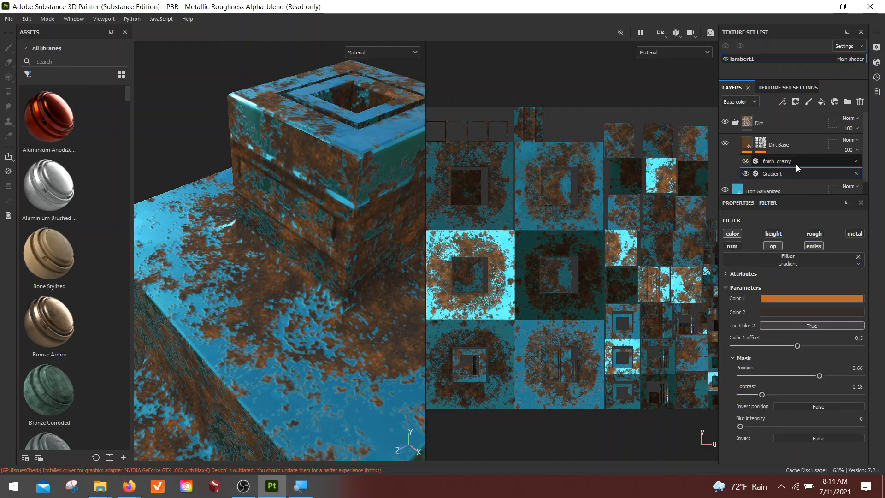
left_click(786, 162)
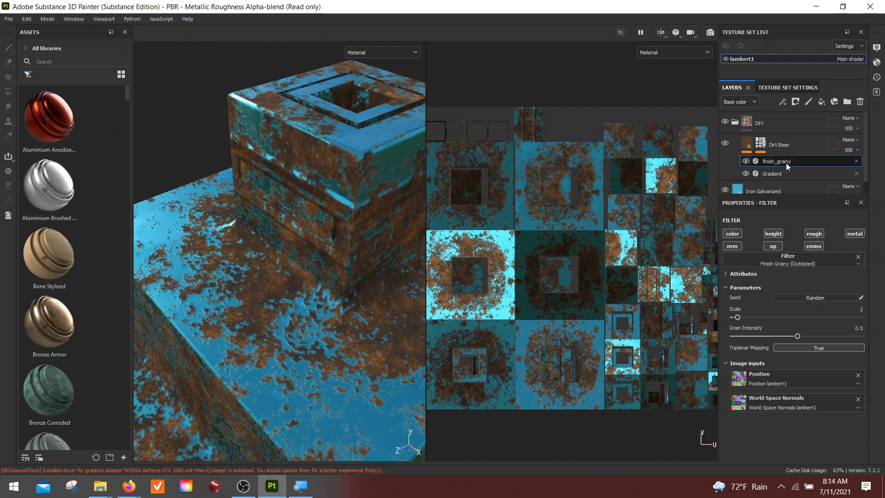
left_click_drag(313, 286, 322, 350, "alt")
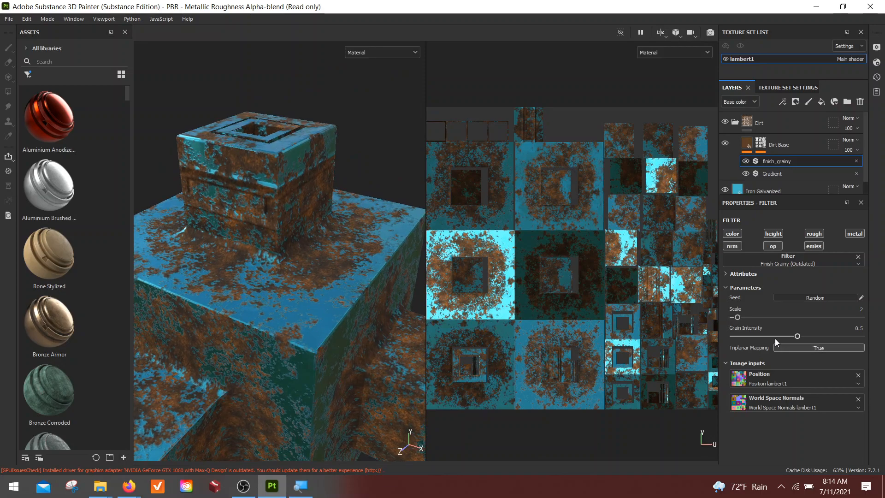
left_click(775, 175)
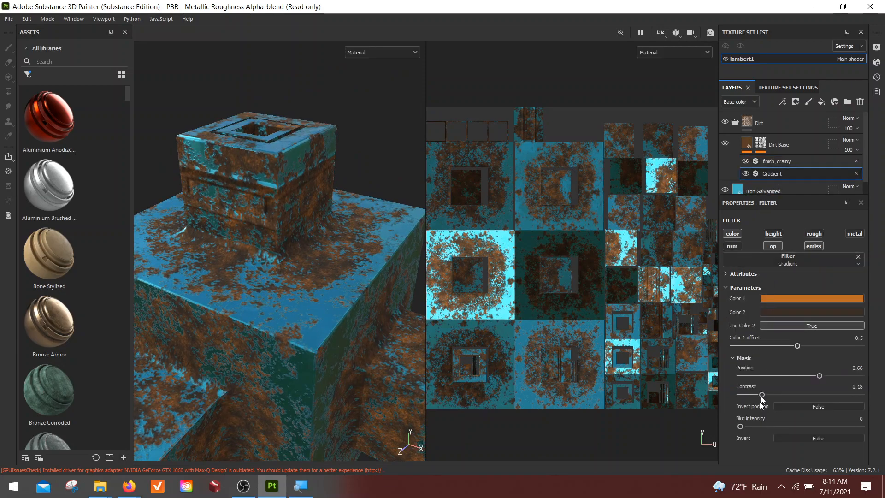
Examine the effects that can be added to the Dirt Base layer and the options for managing its mask.
left_click(732, 358)
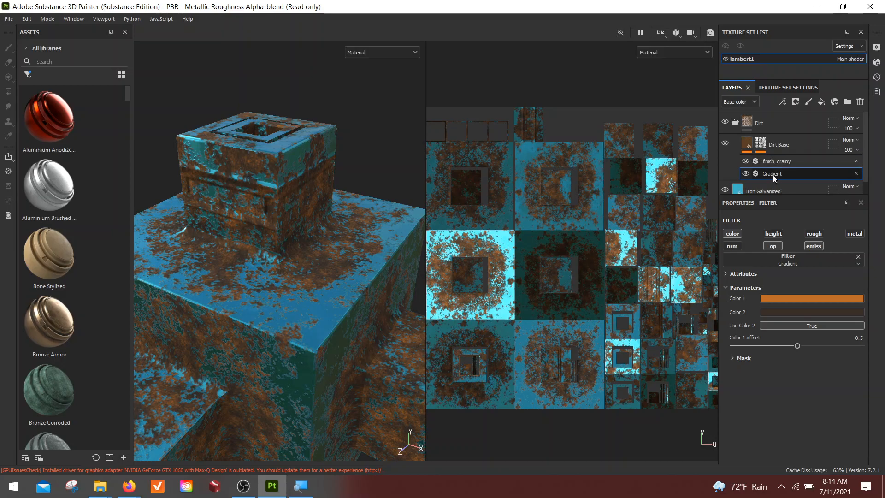
left_click(783, 104)
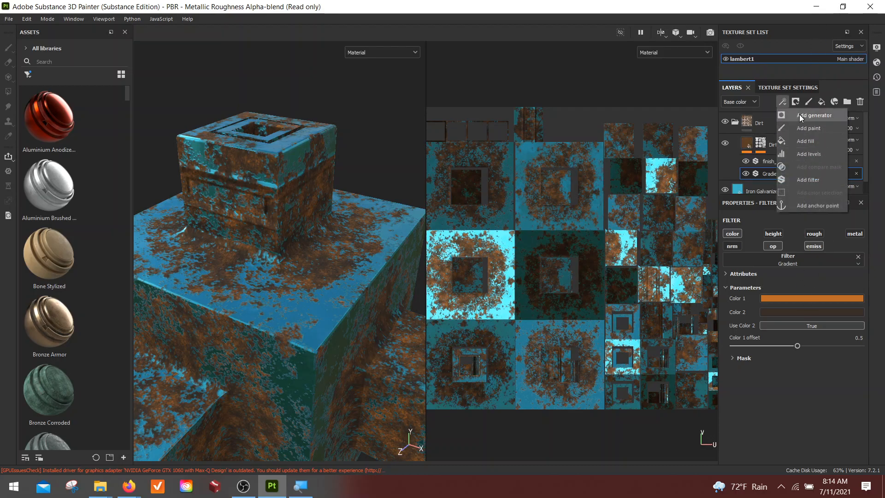
left_click(796, 102)
left_click(796, 103)
right_click(773, 173)
left_click(793, 142)
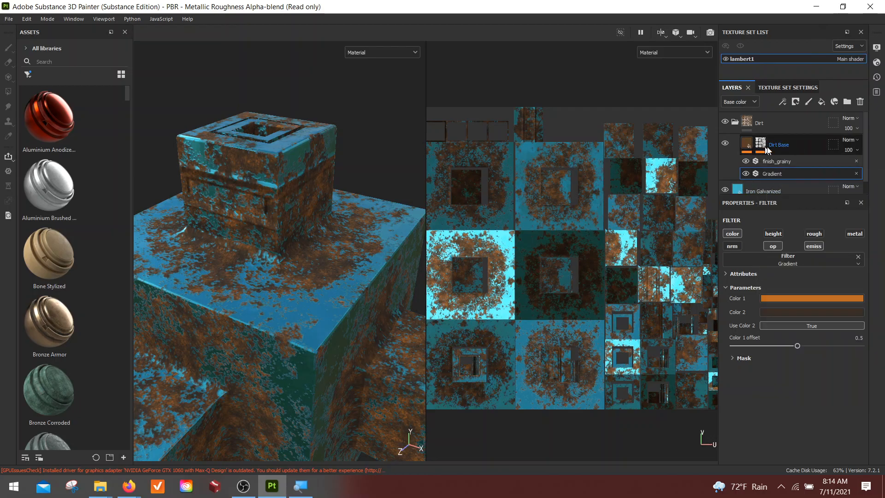
left_click(808, 142)
right_click(808, 142)
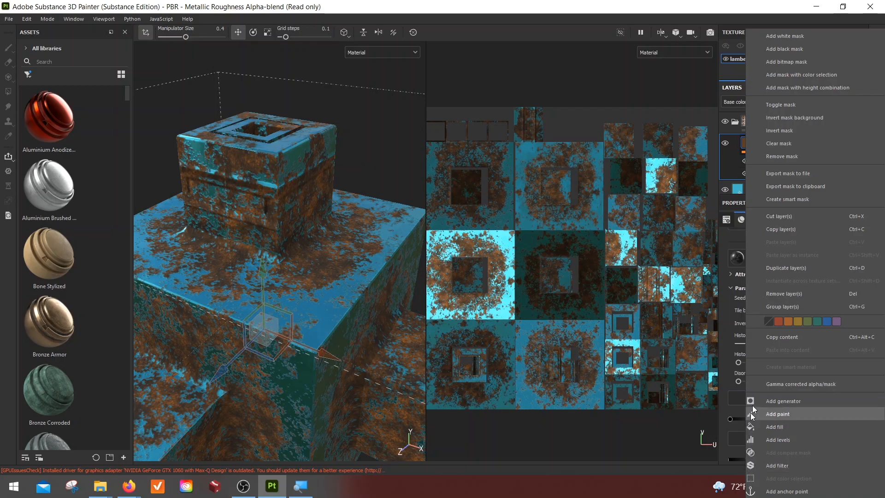
left_click(621, 433)
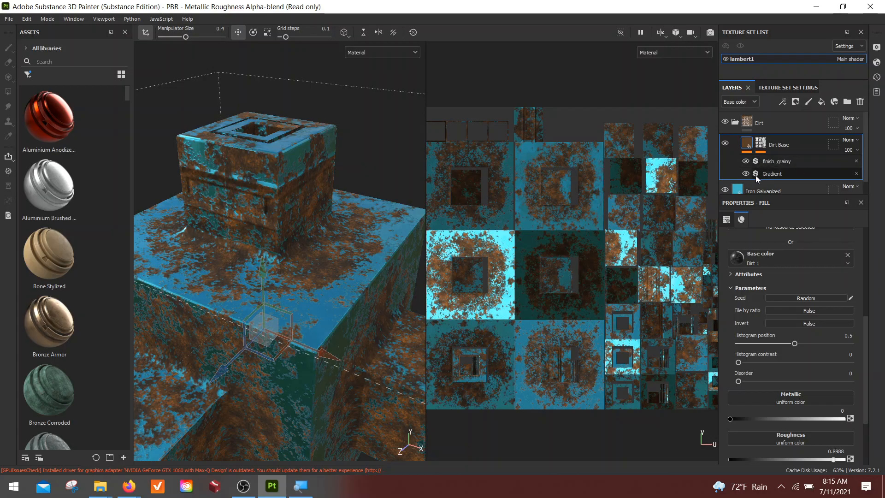
right_click(803, 142)
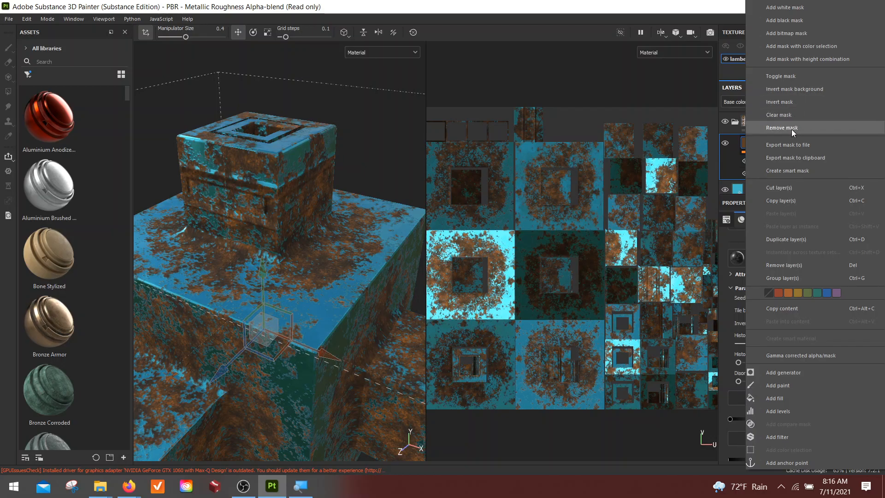
left_click(549, 63)
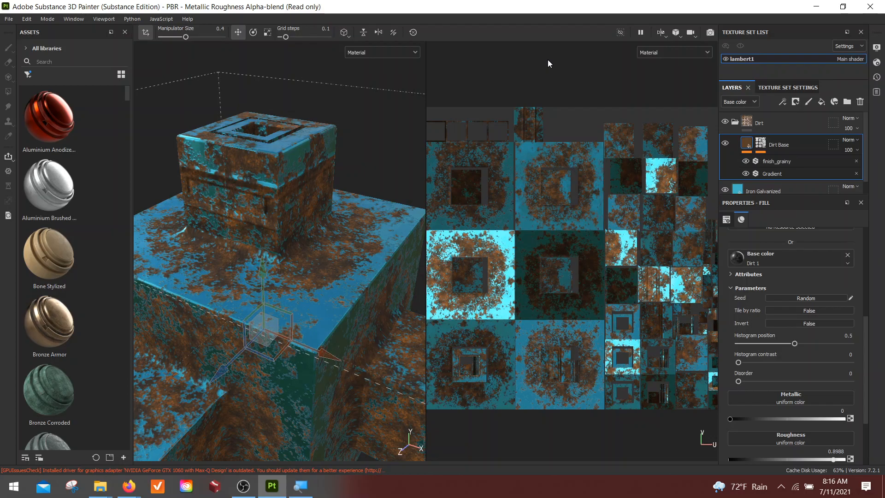
left_click_drag(382, 166, 340, 233, "alt")
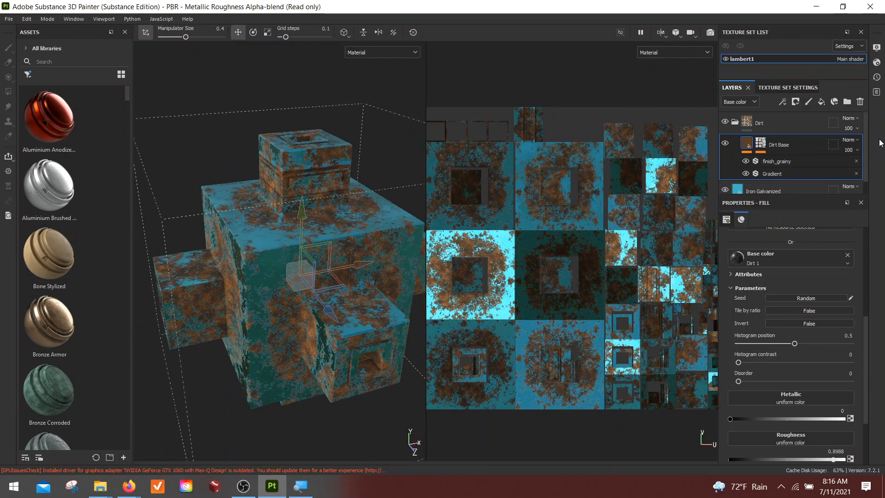
left_click(734, 121)
left_click(734, 120)
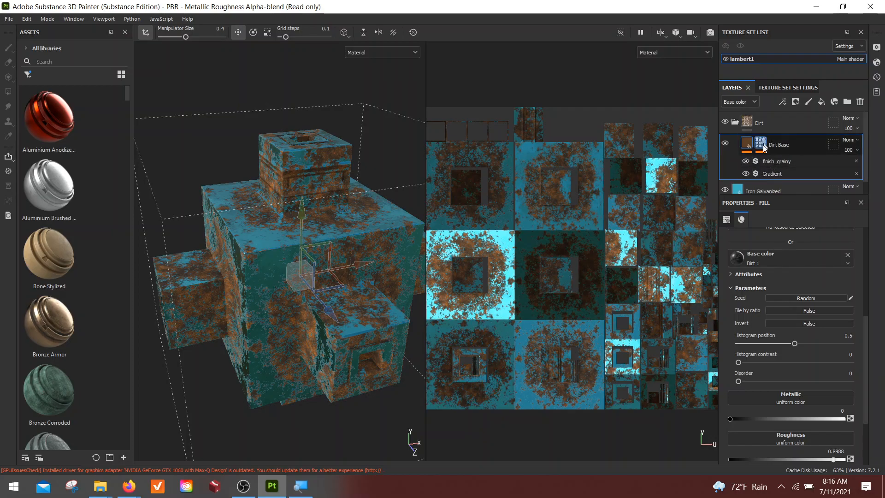
Set the scale of the Dirt Base layer's finish_grainy filter to 18 and its grain intensity to 0.69.
left_click(776, 174)
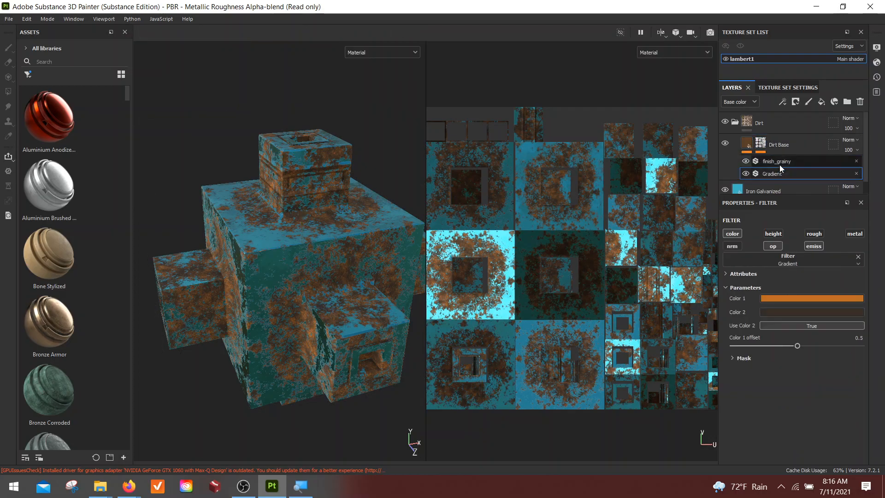
left_click(778, 162)
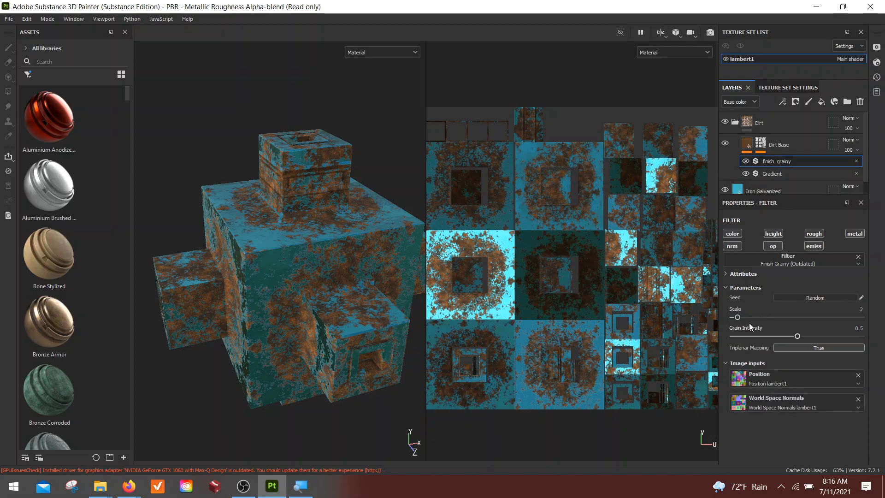
left_click_drag(760, 317, 806, 317)
left_click_drag(311, 293, 230, 221, "alt")
left_click(725, 273)
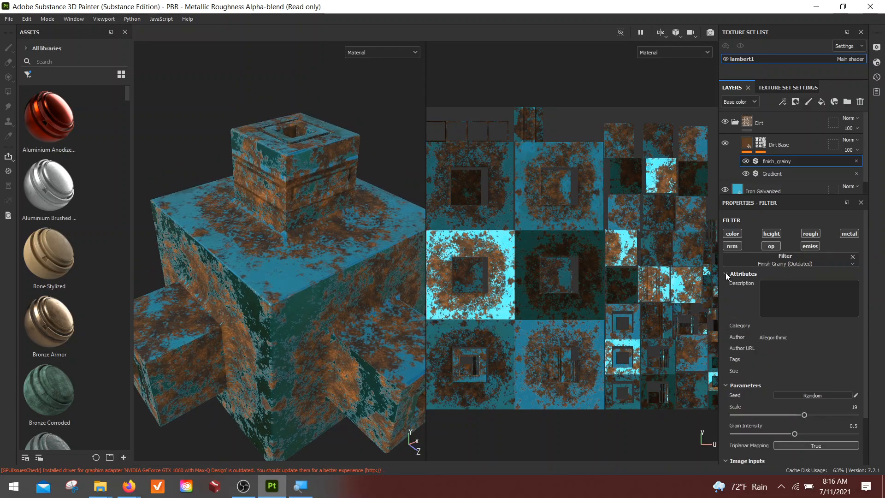
left_click(726, 273)
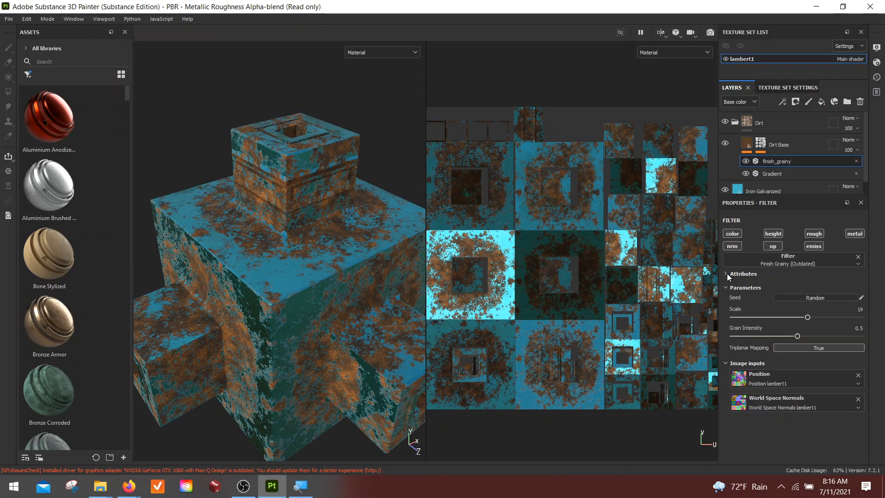
left_click_drag(807, 317, 821, 341)
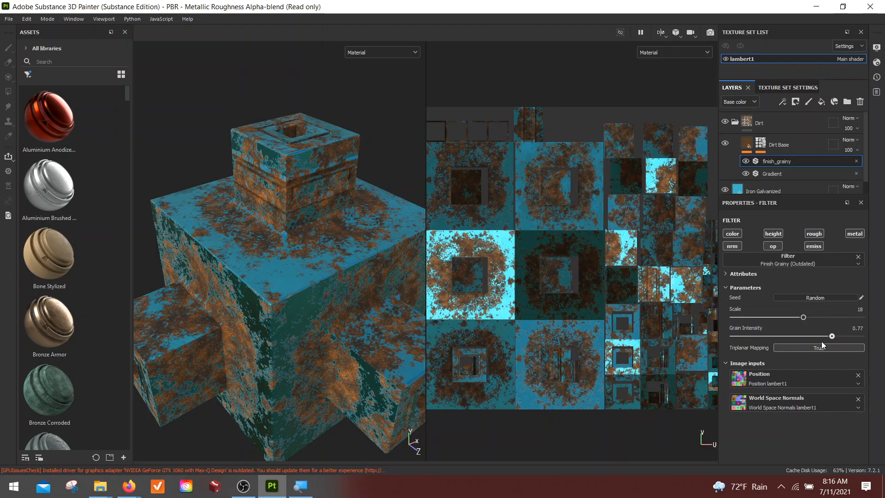
Clear the Position and World Space Normals inputs of the finish_grainy filter and delete the filter from the Dirt Base layer.
left_click(858, 375)
left_click(858, 407)
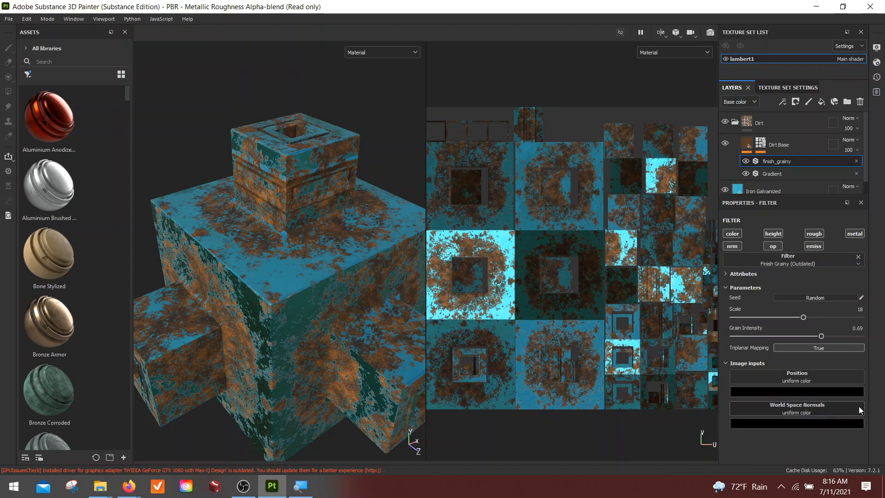
left_click_drag(306, 307, 347, 238, "alt")
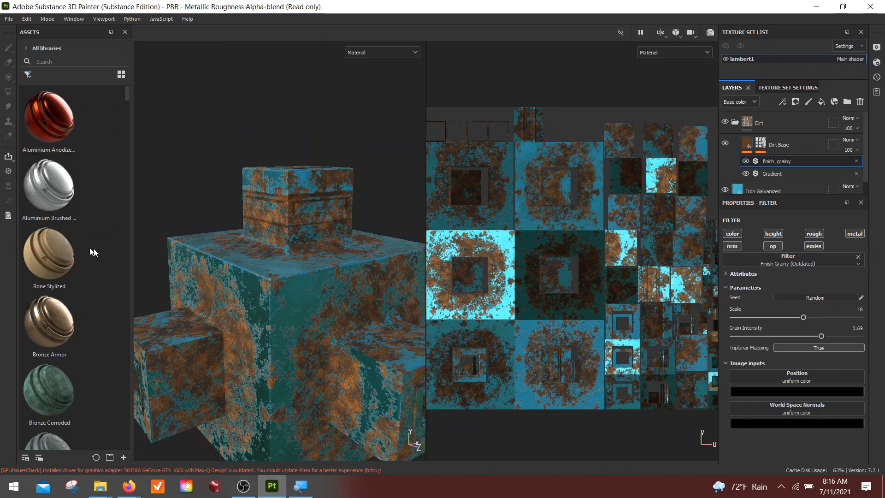
middle_click_drag(310, 297, 321, 273, "alt")
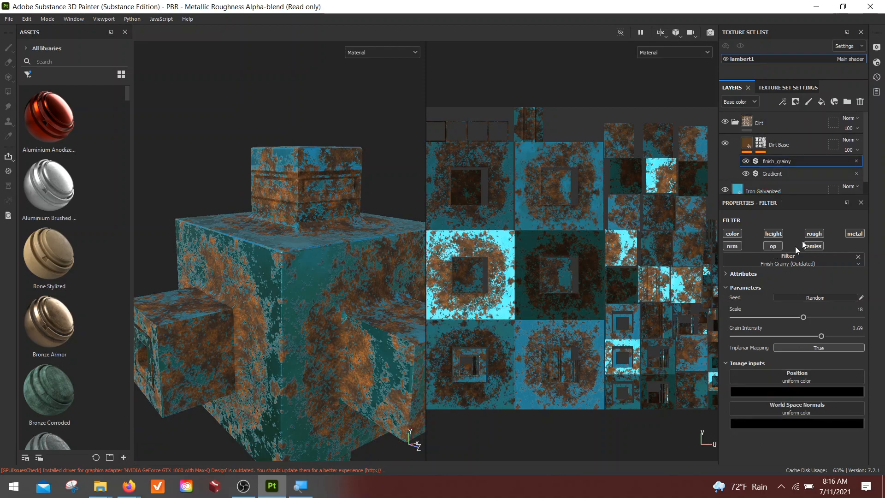
left_click(856, 161)
left_click_drag(275, 388, 272, 318, "alt")
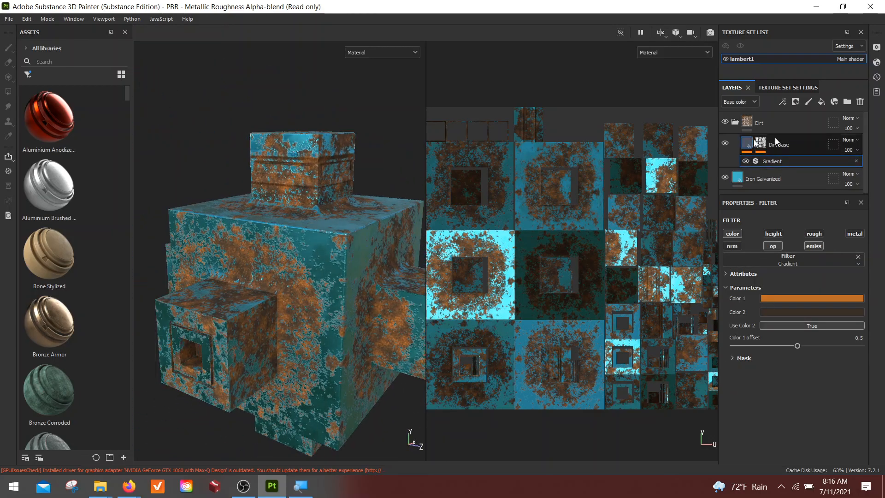
Try the Invert position and Invert options of the Gradient filter's mask and return both to False.
left_click(731, 358)
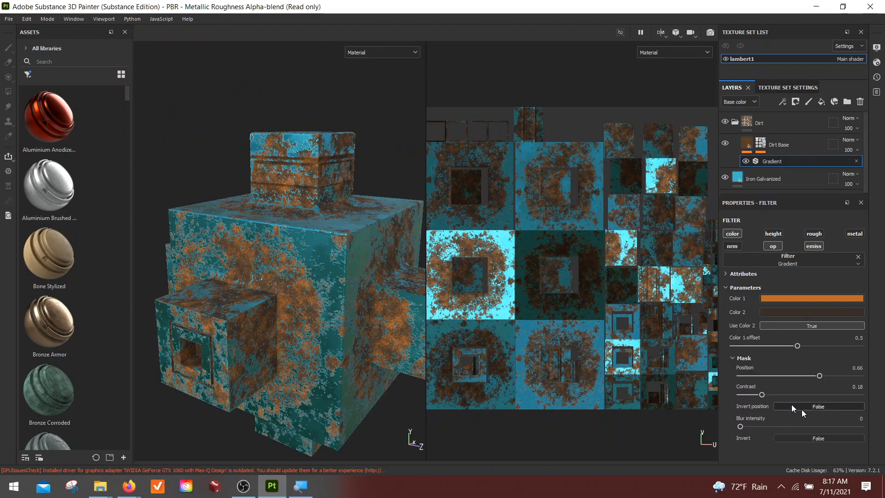
left_click(806, 406)
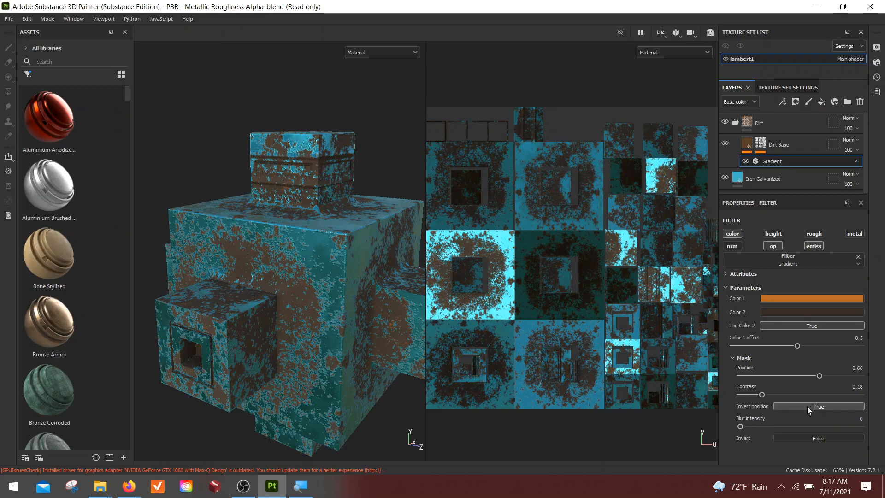
left_click(815, 438)
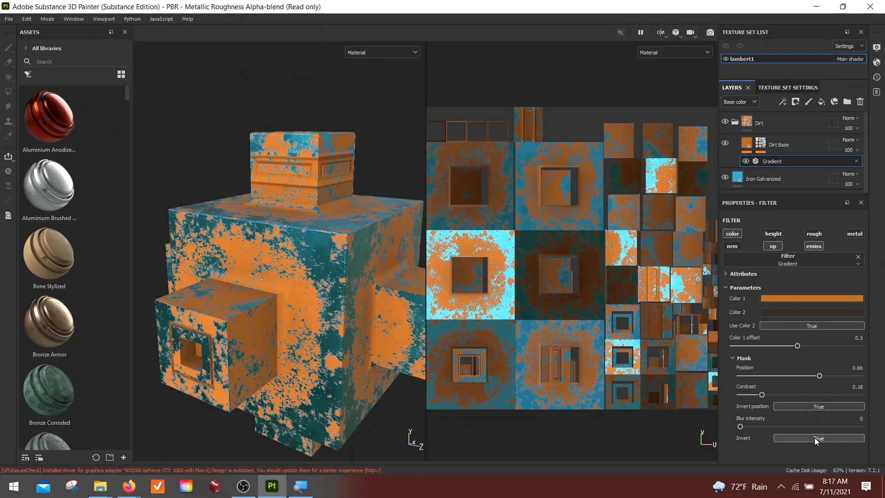
left_click(820, 406)
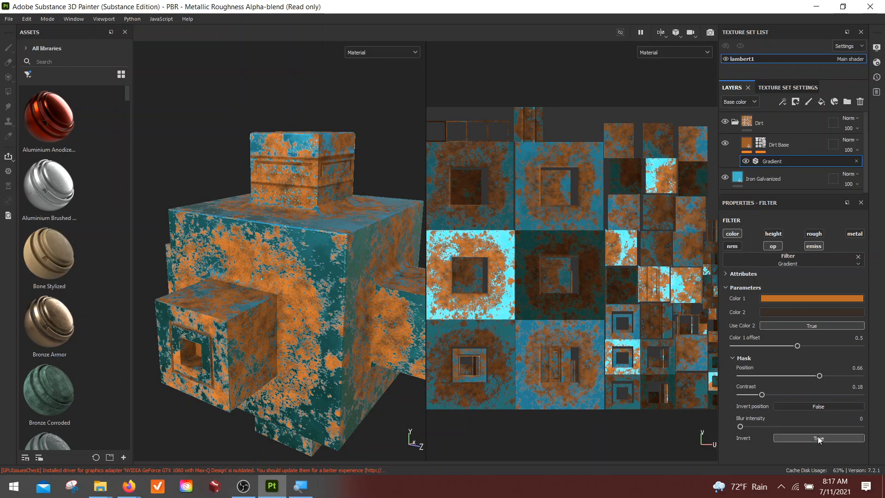
left_click(817, 437)
Set the Gradient filter's Color 1 offset to 0.83, mask contrast to 0.57 and mask position to 0.55.
left_click_drag(762, 394, 809, 401)
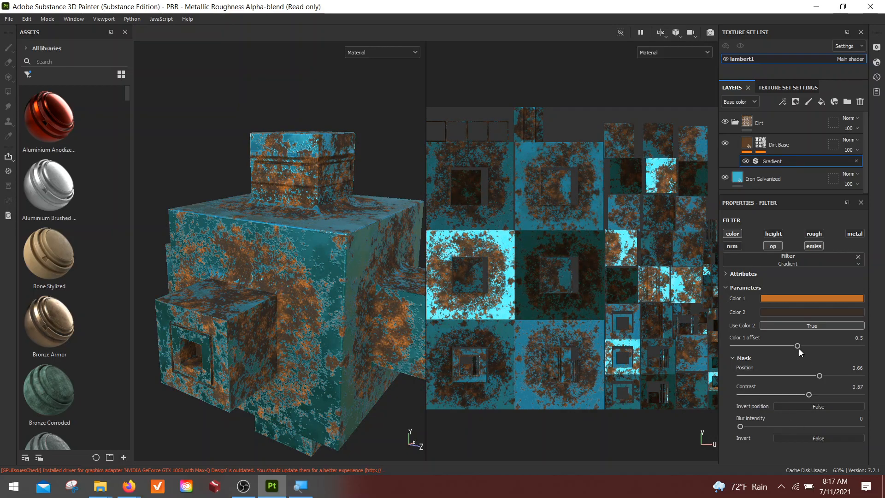
left_click_drag(796, 346, 850, 347)
mouse_move(819, 376)
left_mouse_down()
mouse_move(764, 377)
mouse_move(836, 376)
mouse_move(781, 377)
mouse_move(816, 381)
mouse_move(806, 383)
left_mouse_up()
left_click_drag(217, 272, 273, 281, "alt")
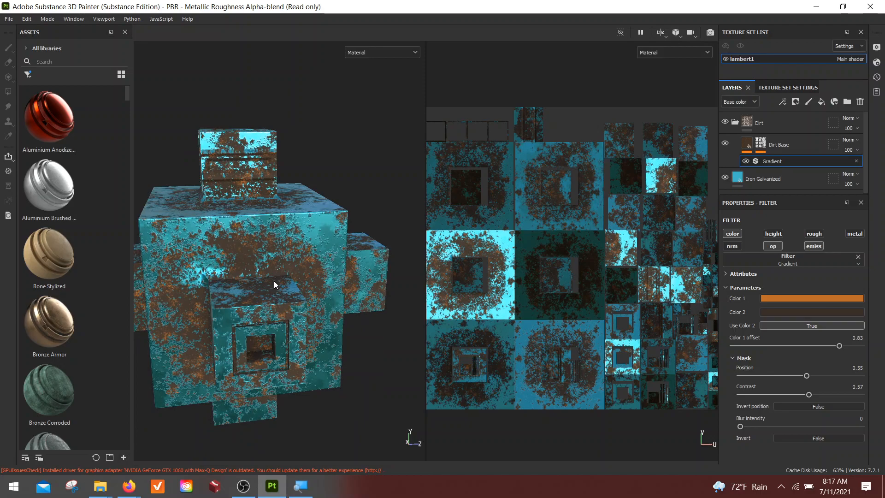
left_click_drag(270, 281, 212, 286, "alt")
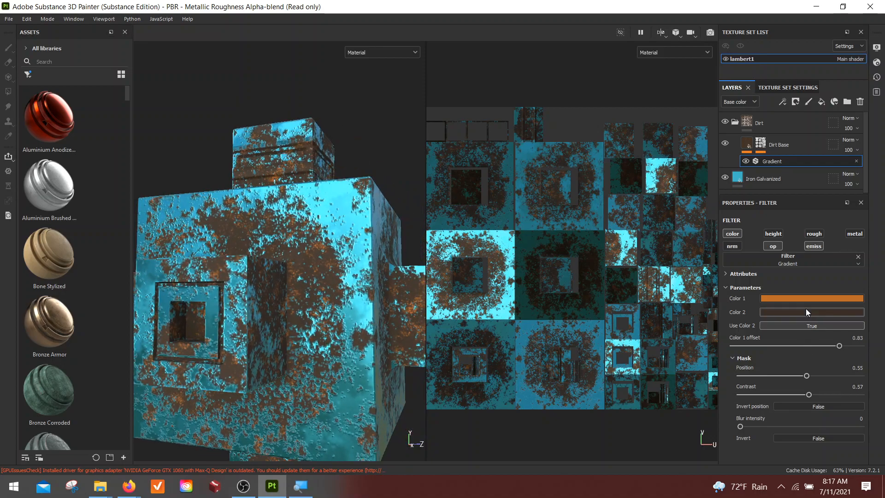
Change the Gradient filter's Color 2 to the brown 403225.
left_click(806, 310)
mouse_move(779, 379)
left_mouse_down()
mouse_move(789, 372)
mouse_move(785, 382)
left_mouse_up()
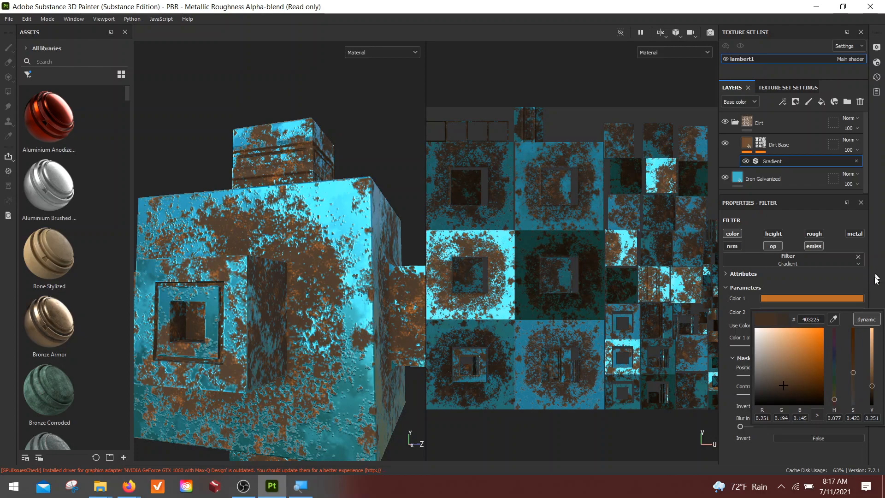
left_click(873, 292)
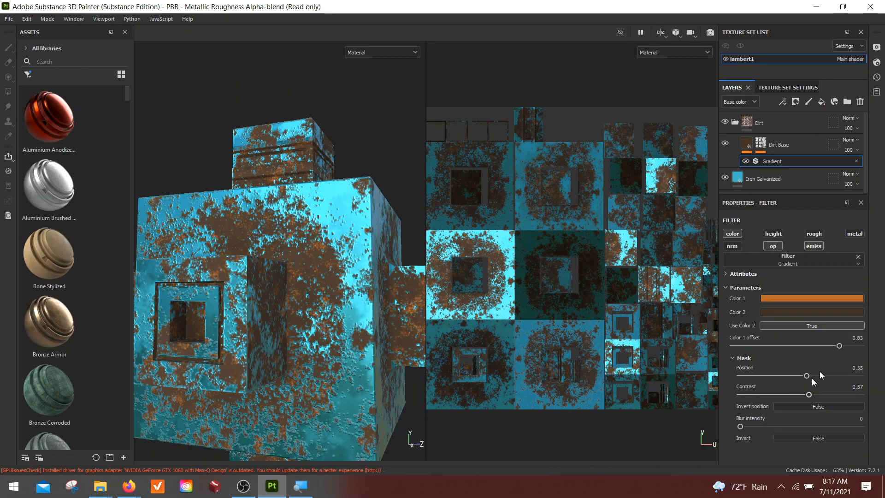
Adjust the Gradient filter's Color 1 offset to 0.94 and its mask position to 0.58.
left_click_drag(773, 348, 853, 347)
mouse_move(806, 375)
left_mouse_down()
mouse_move(858, 376)
mouse_move(810, 379)
left_mouse_up()
left_click_drag(242, 259, 277, 220, "alt")
left_click_drag(206, 297, 286, 242, "alt")
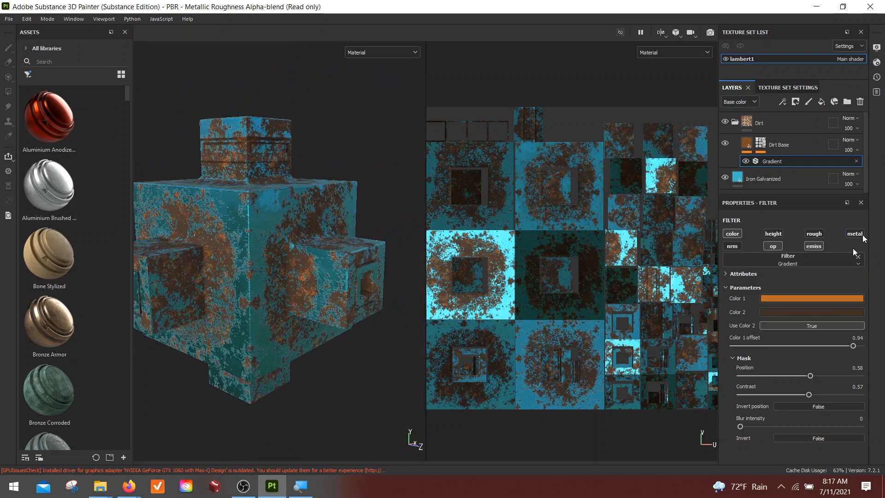
Collapse the Dirt folder in the layer stack and widen the asset library to show several smart materials per row.
left_click(734, 122)
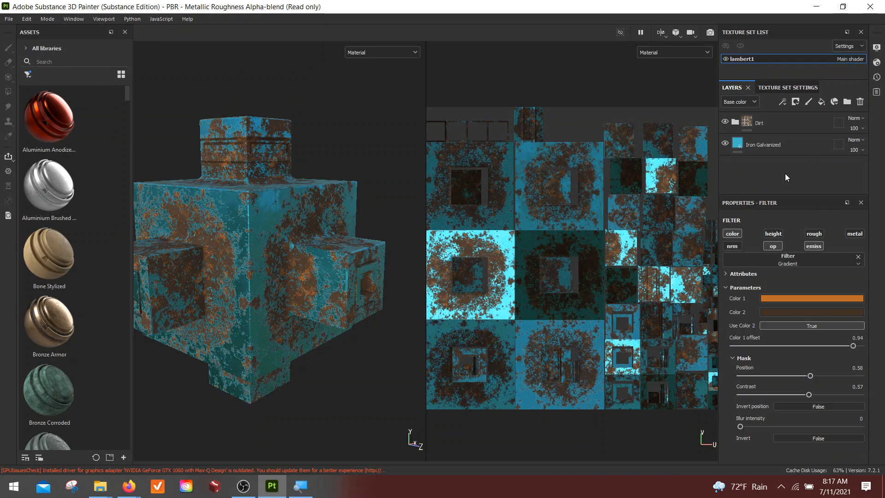
scroll(91, 282, "down", 5)
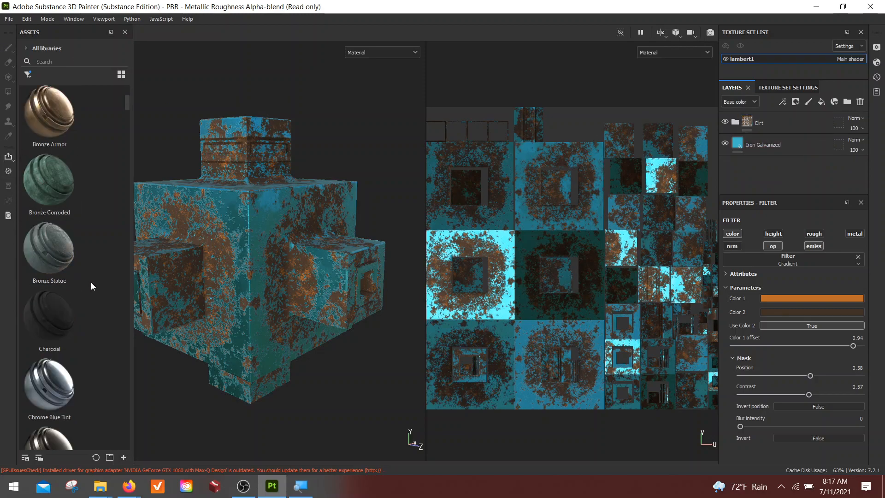
scroll(90, 278, "up", 5)
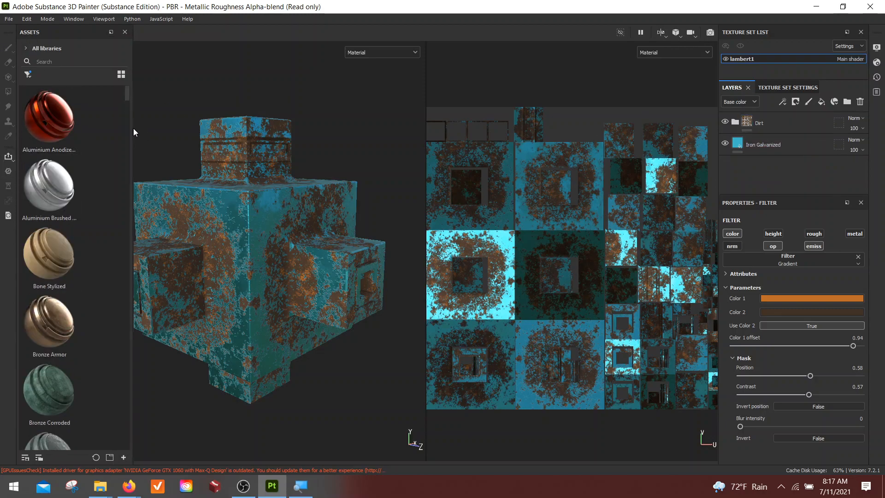
left_click_drag(132, 131, 308, 131)
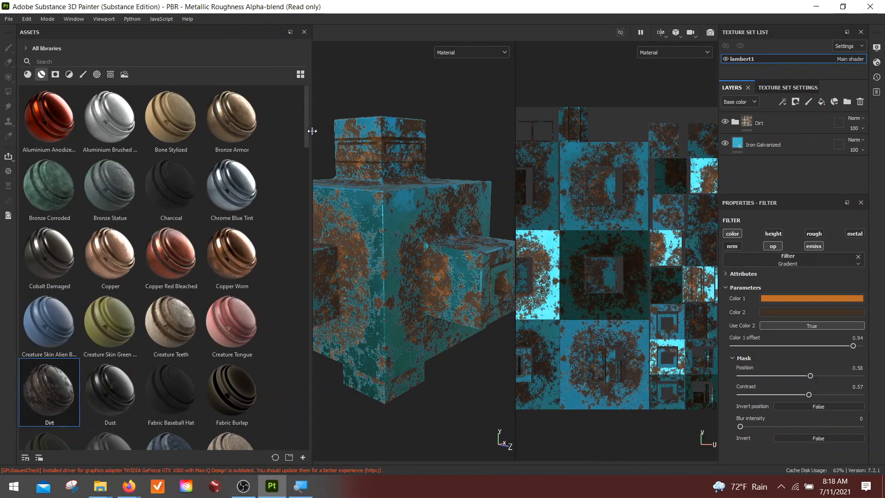
Add the orange Steel Painted Scraped Dirty smart material above the Dirt folder in the layer stack.
scroll(218, 327, "down", 5)
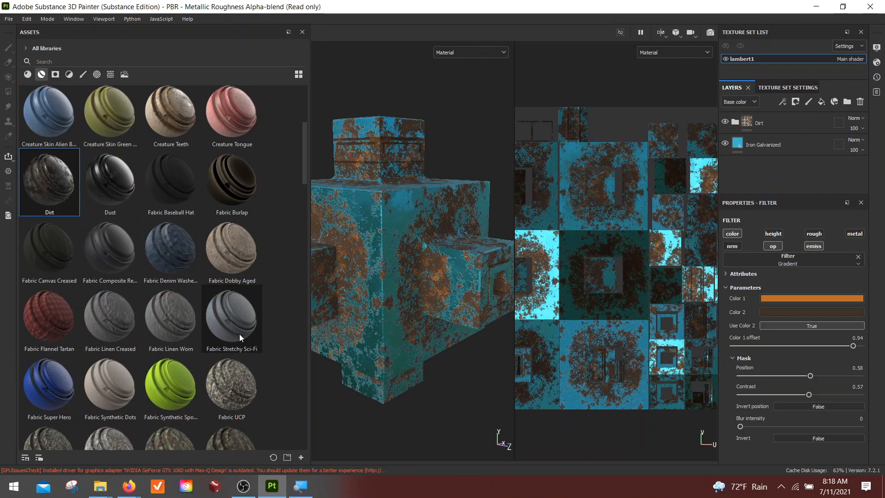
scroll(239, 334, "up", 5)
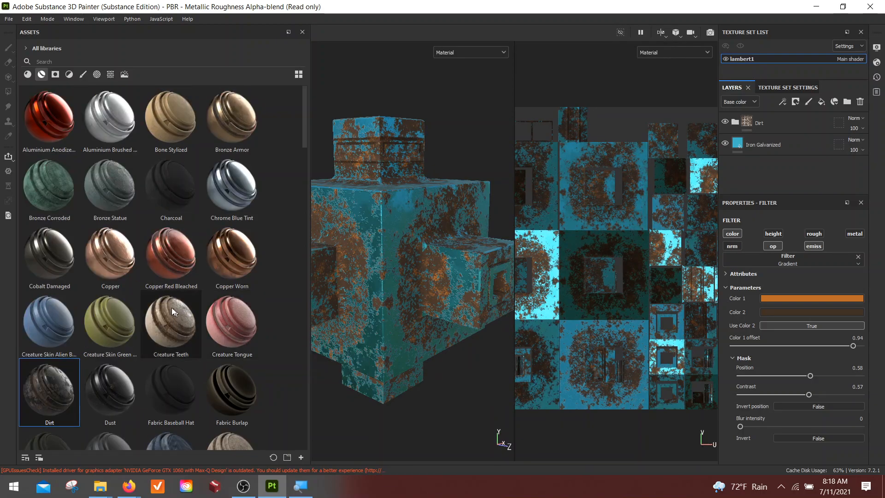
scroll(164, 319, "down", 12)
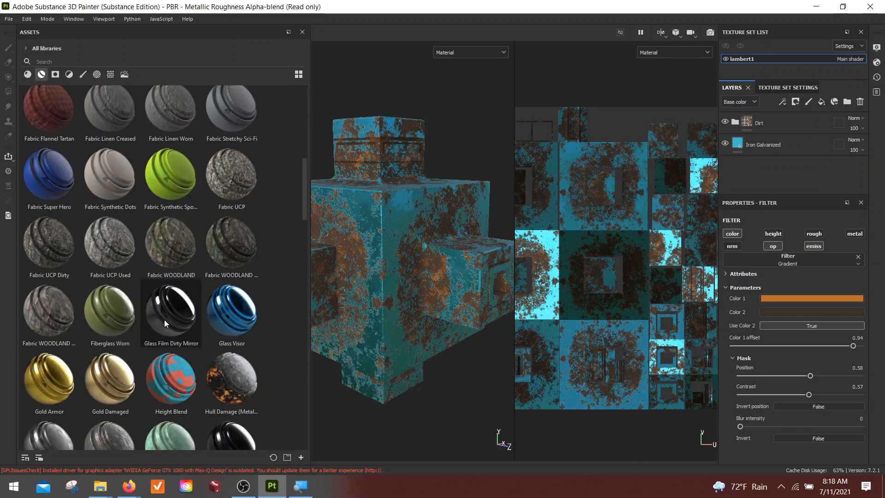
scroll(164, 321, "down", 10)
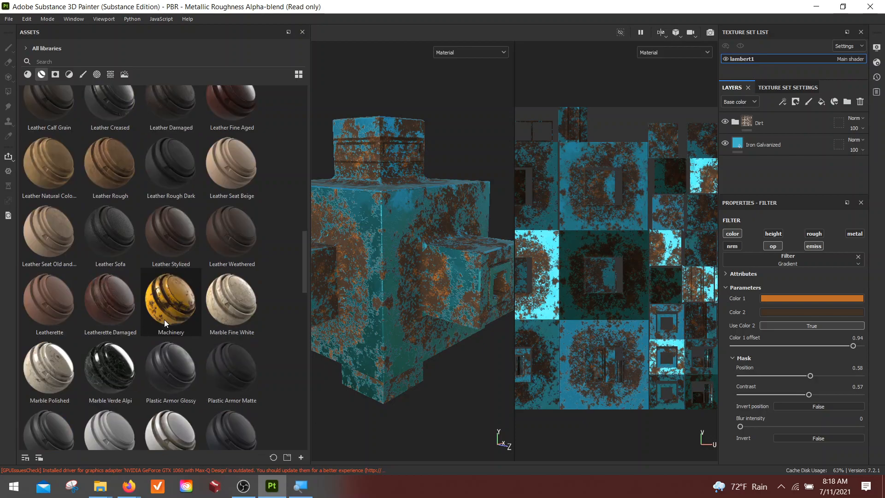
scroll(164, 319, "down", 5)
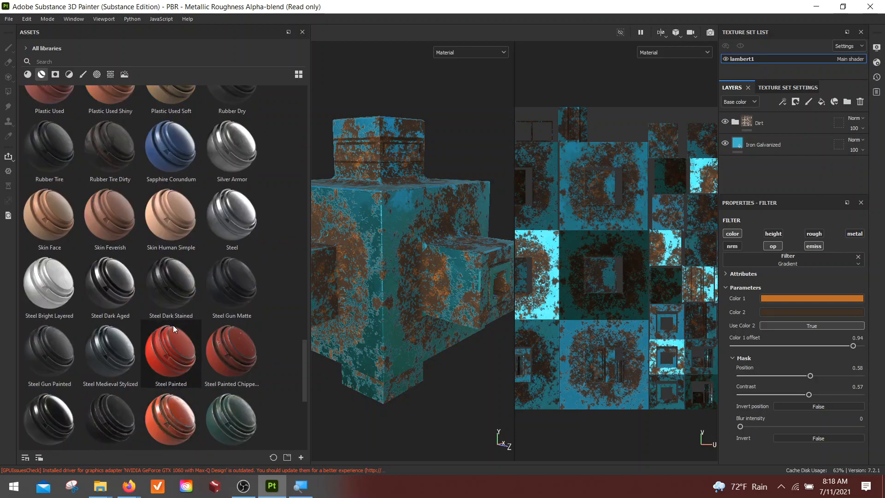
scroll(168, 382, "down", 5)
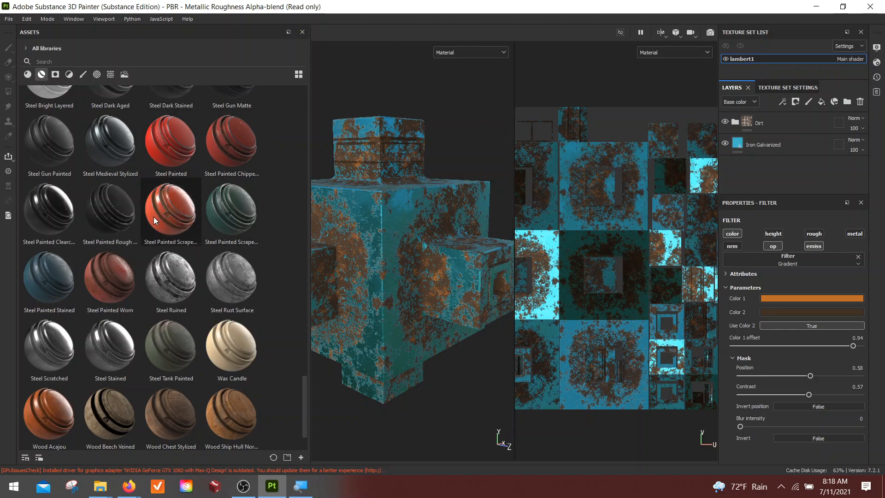
mouse_move(163, 209)
left_mouse_down()
mouse_move(578, 80)
mouse_move(779, 129)
mouse_move(789, 114)
mouse_move(782, 113)
left_mouse_up()
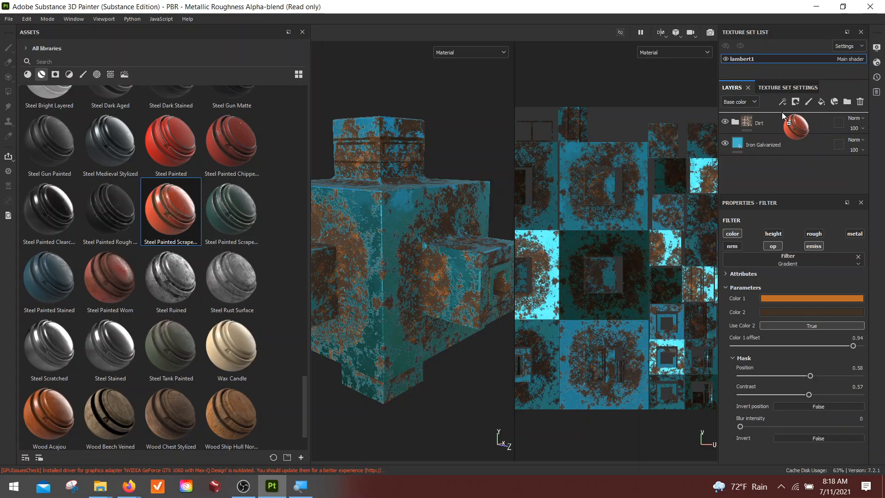
left_click_drag(782, 112, 781, 113)
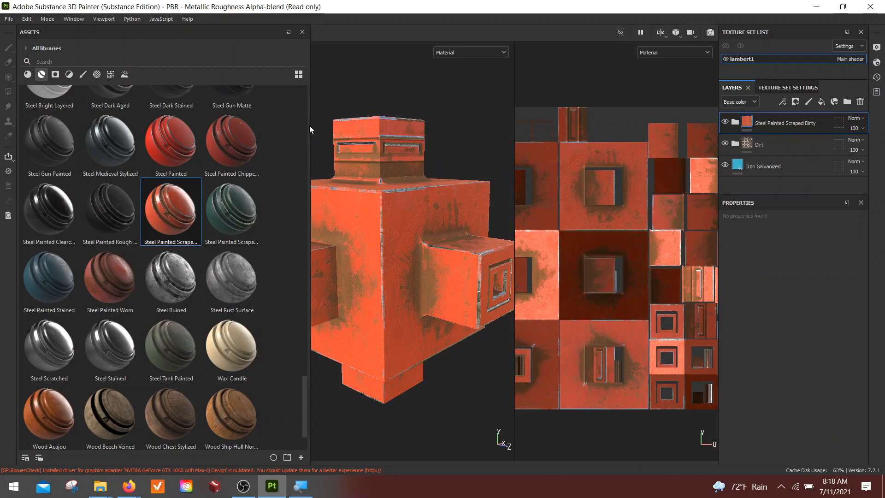
Narrow the asset library again and examine the scraped edges and dirt on the model from several angles.
left_click_drag(310, 128, 121, 127)
scroll(319, 276, "down", 2)
left_click_drag(320, 277, 264, 284, "alt")
middle_click_drag(242, 183, 220, 182, "alt")
left_click_drag(248, 258, 296, 292, "alt")
scroll(297, 292, "up", 2)
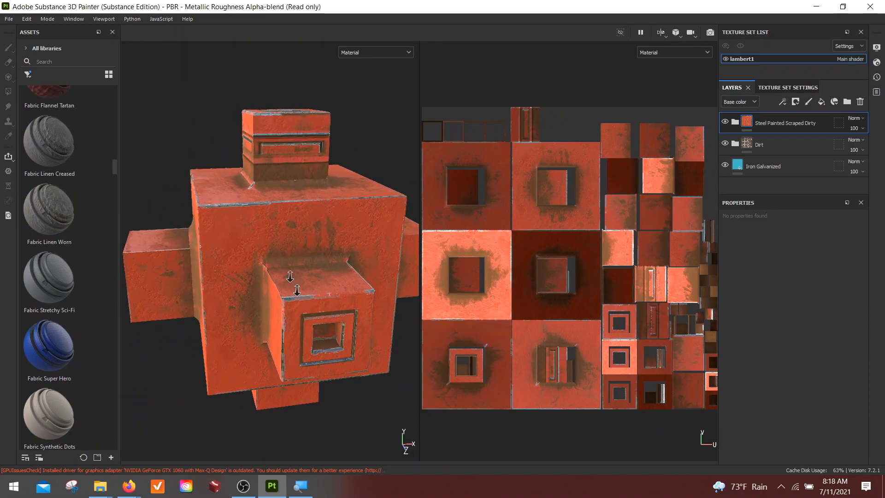
left_click_drag(230, 203, 263, 219, "alt")
middle_click_drag(253, 201, 252, 117, "alt")
scroll(257, 217, "up", 2)
left_click_drag(332, 207, 272, 177, "alt")
middle_click_drag(286, 138, 302, 198, "alt")
scroll(308, 243, "up", 2)
left_click_drag(308, 243, 252, 304, "alt")
middle_click_drag(280, 232, 268, 252, "alt")
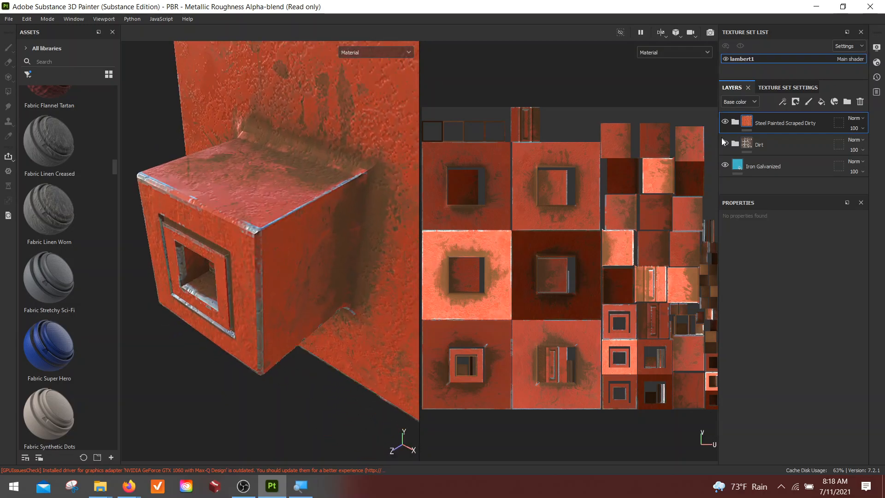
Expand the Steel Painted Scraped Dirty folder, enlarge the layer list to show its contents, and select its Dirt layer.
left_click(735, 121)
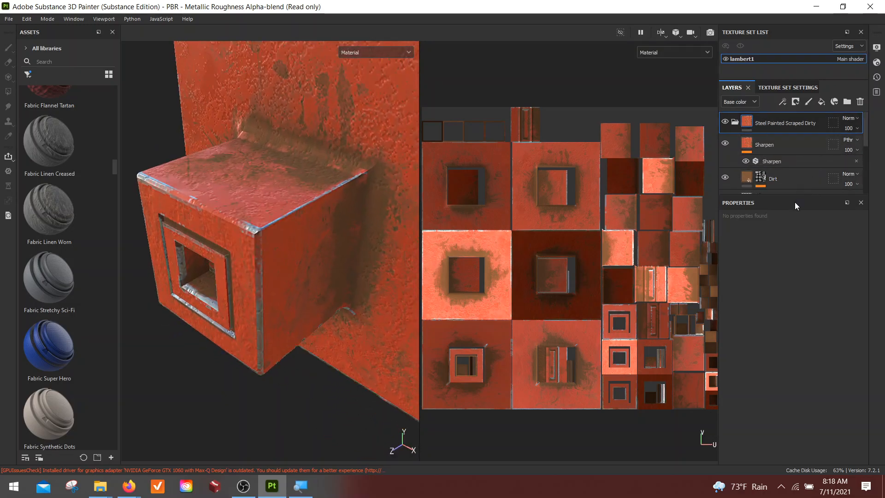
left_click_drag(794, 197, 795, 307)
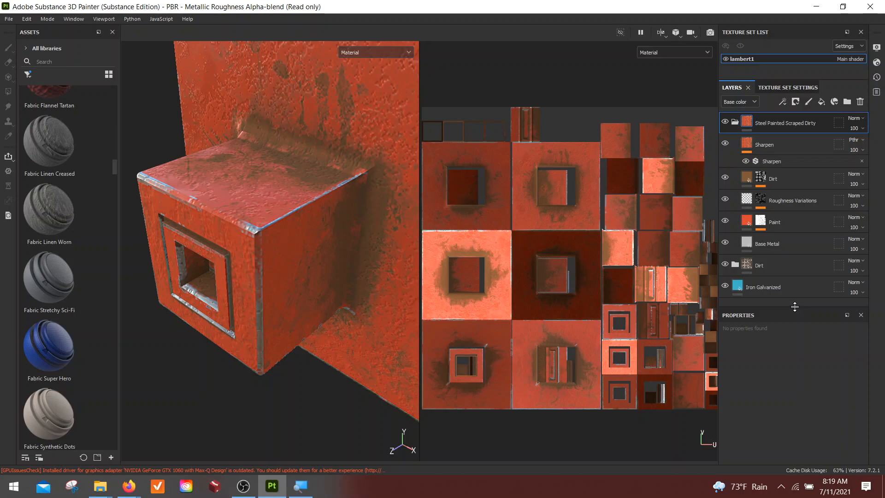
right_click_drag(247, 245, 221, 198, "alt")
middle_click_drag(221, 198, 173, 206, "alt")
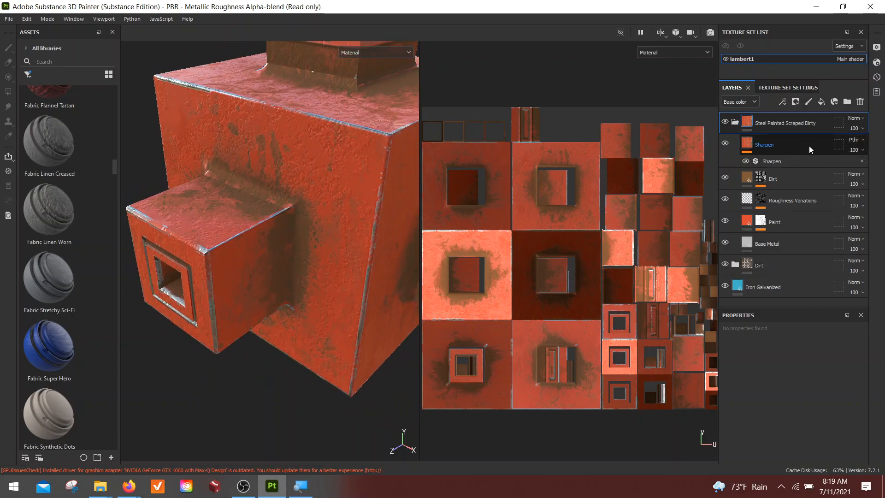
left_click(792, 173)
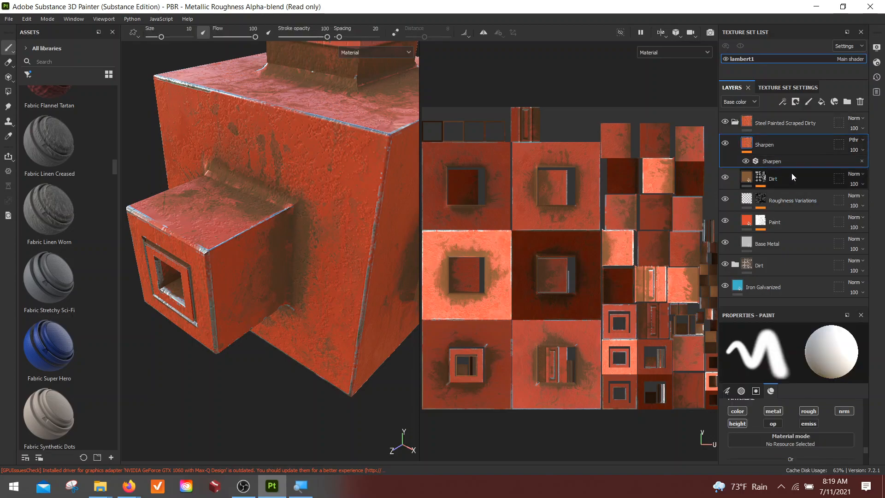
Examine how the dirt gathers around the model's upper block and in its recesses from different sides.
left_click_drag(229, 259, 300, 244, "alt")
right_click_drag(300, 244, 299, 248, "alt")
left_click_drag(298, 248, 336, 261, "alt")
mouse_move(336, 261)
right_mouse_down("alt")
mouse_move(348, 290)
mouse_move(346, 272)
right_mouse_up("alt")
left_click_drag(254, 262, 253, 280, "alt")
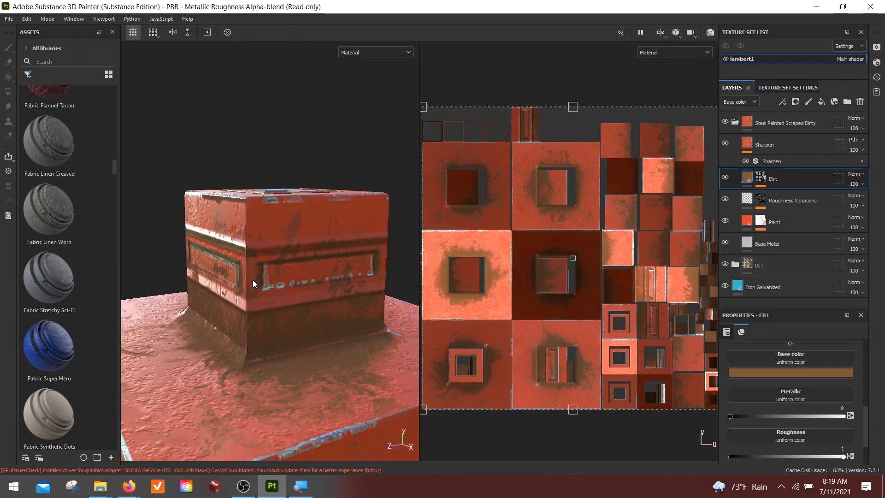
left_click_drag(273, 251, 242, 276, "alt")
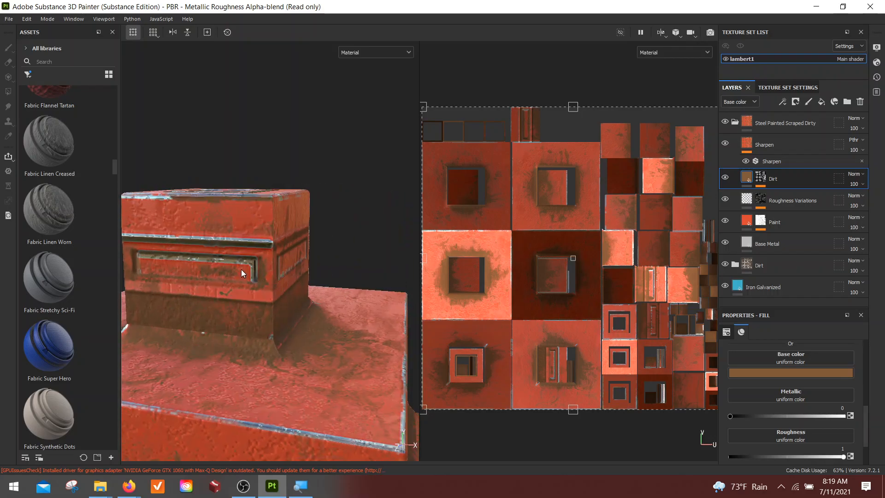
left_click_drag(172, 262, 274, 263, "alt")
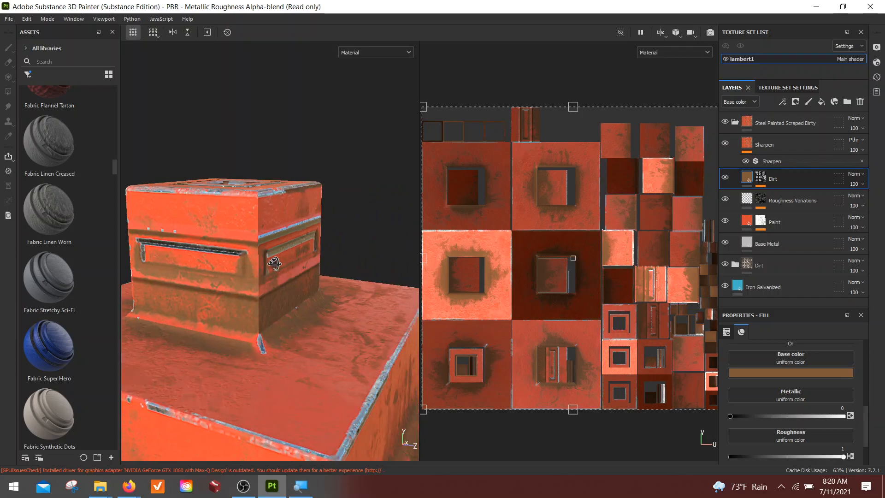
left_click_drag(195, 270, 231, 244, "alt")
middle_click_drag(231, 245, 256, 180, "alt")
scroll(237, 223, "down", 3)
middle_click_drag(236, 226, 212, 221, "alt")
left_click_drag(237, 229, 264, 280, "alt")
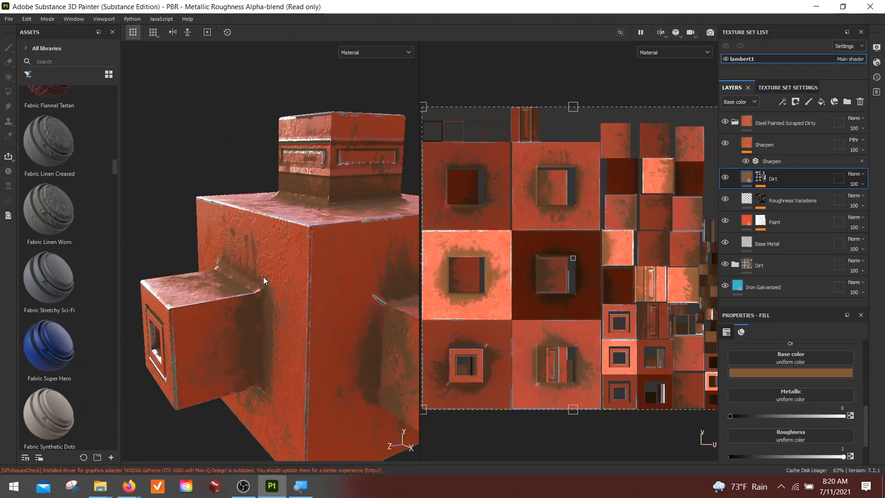
Compare the model with the Steel Painted Scraped Dirty material's Dirt layer hidden and shown, leaving it visible.
left_click(723, 179)
left_click(723, 180)
left_click(723, 180)
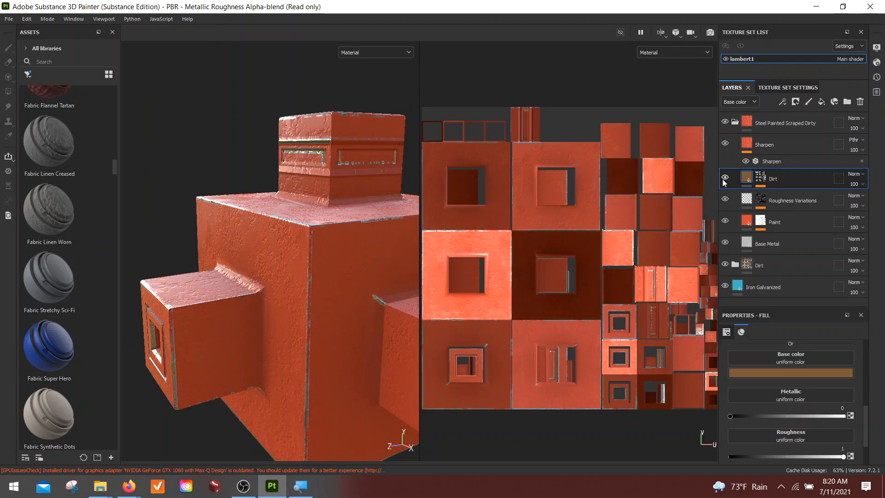
left_click(723, 180)
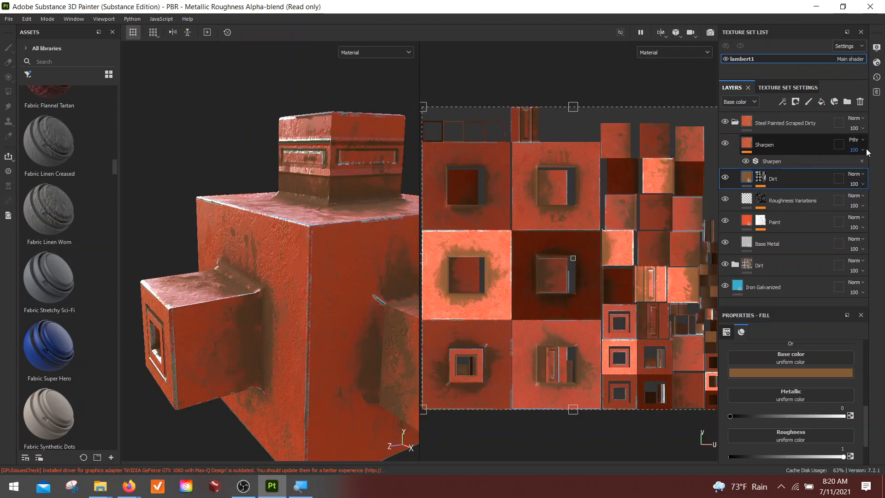
Collapse the Steel Painted Scraped Dirty folder and delete the separate Dirt folder below it.
left_click(733, 120)
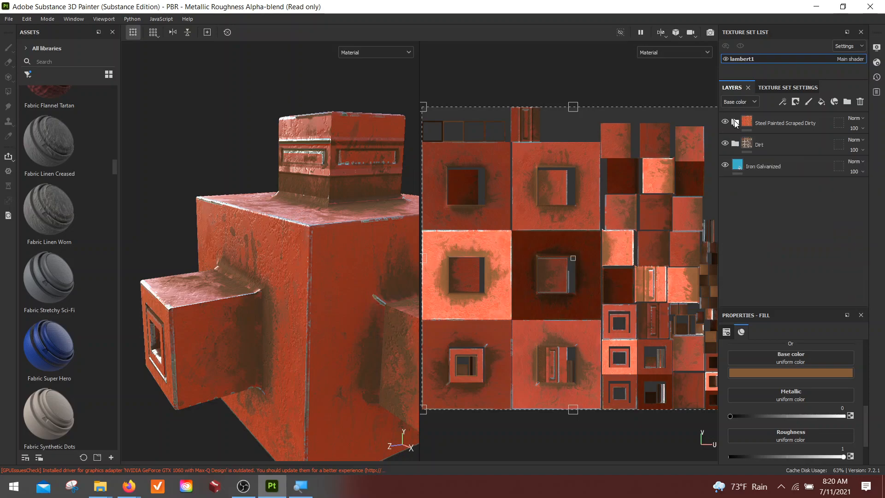
left_click(781, 144)
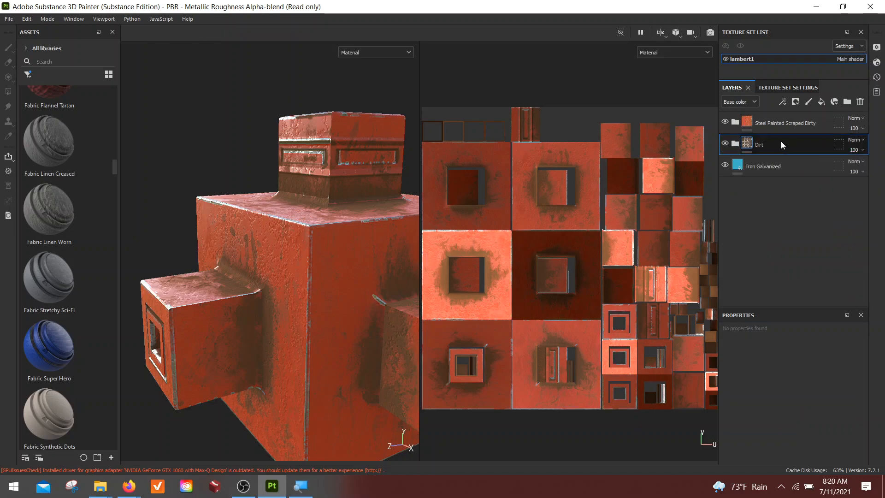
key("Delete")
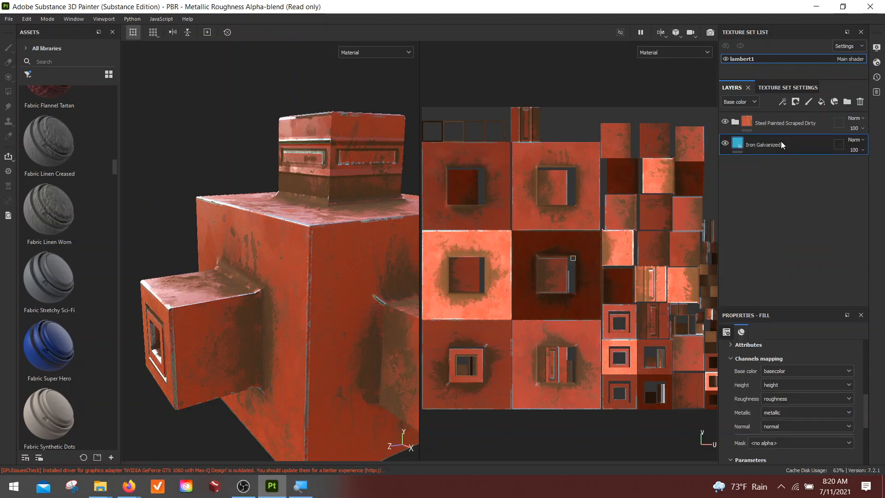
Reopen the Steel Painted Scraped Dirty folder and hide its Roughness Variations layer to examine the main block's top edge up close.
left_click(735, 122)
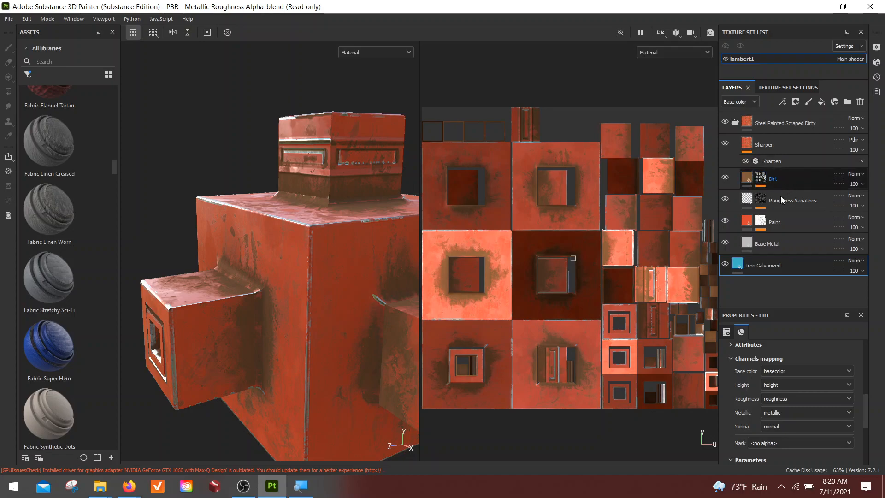
left_click(820, 203)
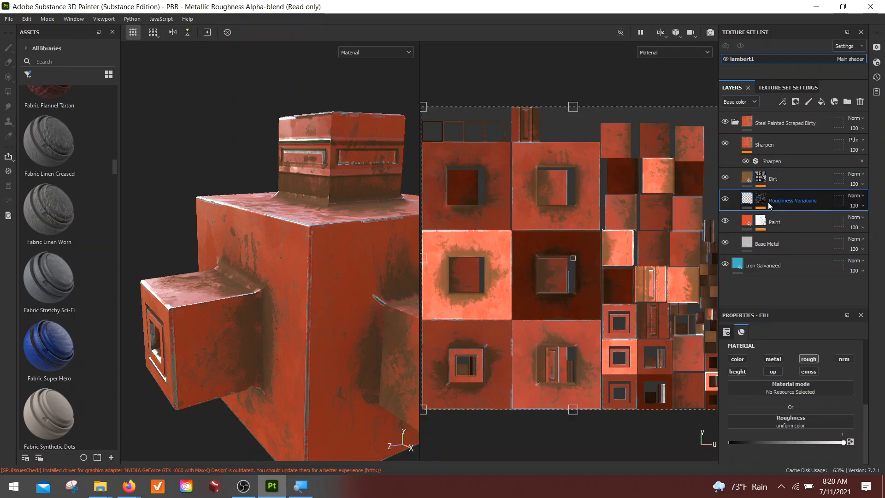
left_click(725, 200)
left_click(725, 200)
left_click_drag(348, 229, 339, 264, "alt")
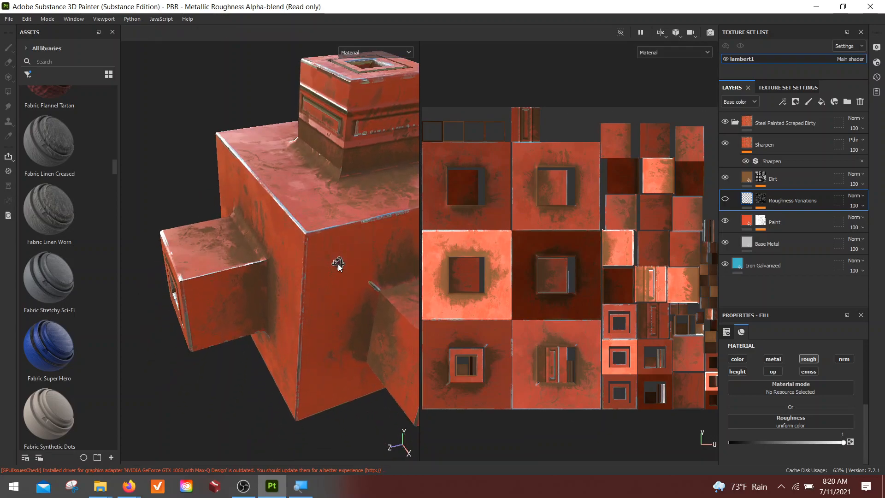
right_click_drag(339, 264, 372, 331, "alt")
middle_click_drag(277, 205, 237, 232, "alt")
right_click_drag(237, 232, 365, 361, "alt")
right_click_drag(267, 227, 388, 349, "alt")
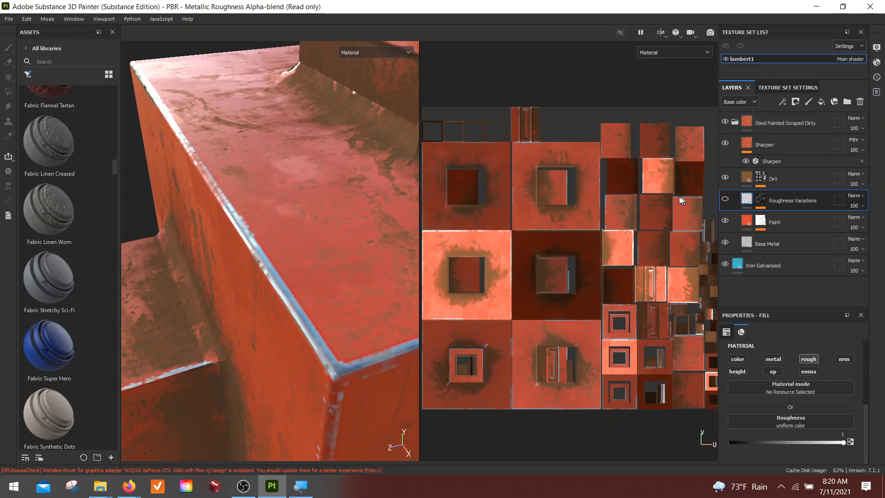
Toggle the Roughness Variations layer's visibility repeatedly to compare the surface shine, leaving the layer visible.
left_click(725, 200)
left_click(725, 199)
left_click(725, 199)
left_click(725, 200)
left_click(725, 200)
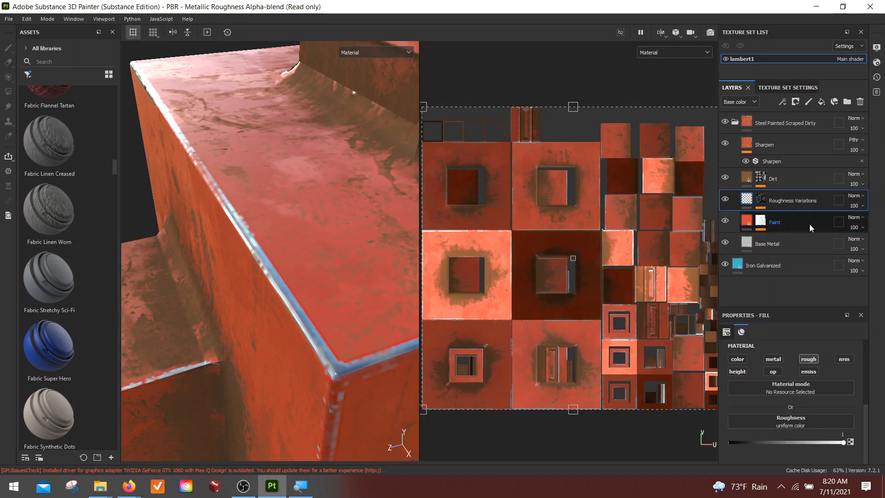
Select the Paint layer and compare the model with it hidden and shown, leaving the layer visible.
left_click(732, 229)
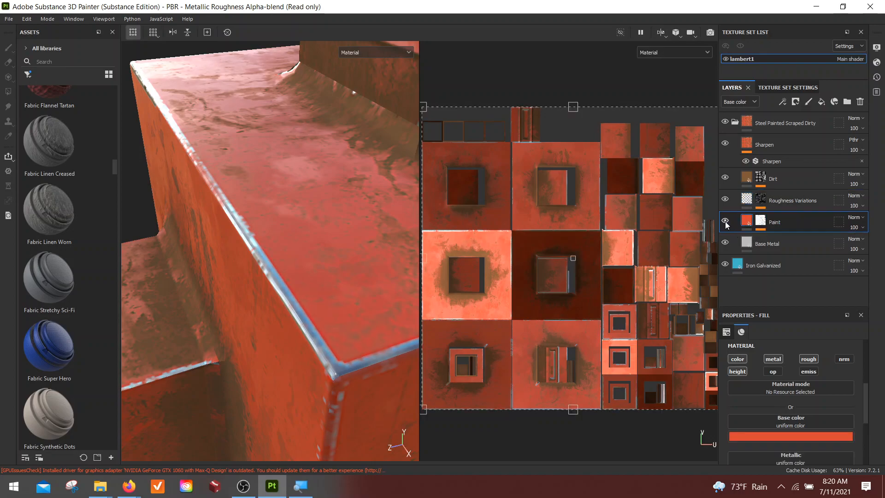
left_click(725, 222)
left_click(725, 222)
left_click(725, 222)
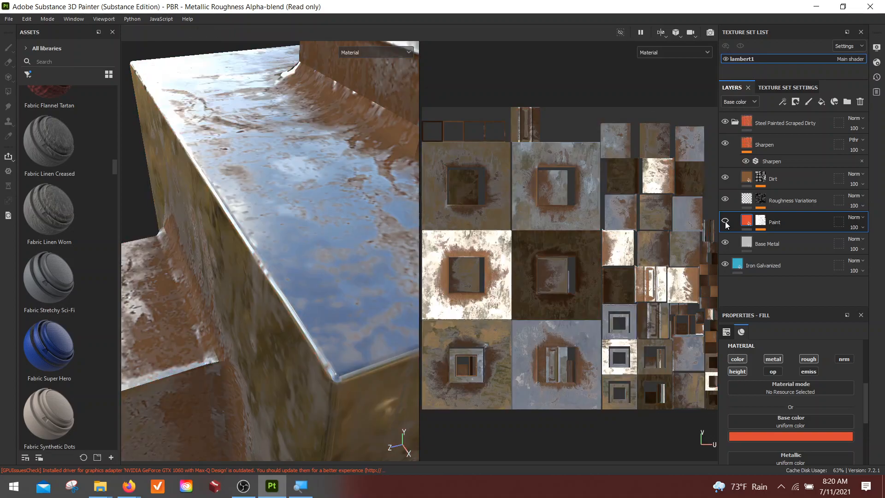
left_click(725, 222)
mouse_move(339, 278)
left_mouse_down("alt")
mouse_move(367, 192)
mouse_move(147, 193)
left_mouse_up("alt")
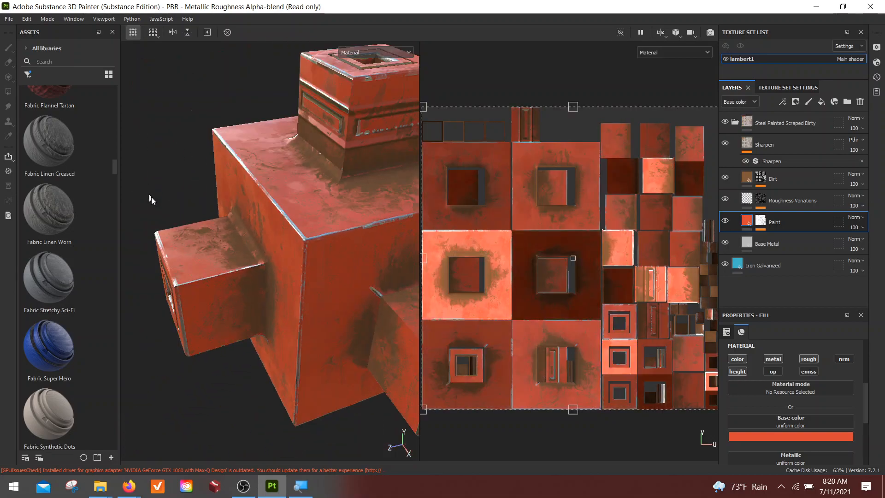
Compare the model with the Paint layer hidden and shown, and set the layer's base color to blue 0f90b7.
left_click(725, 222)
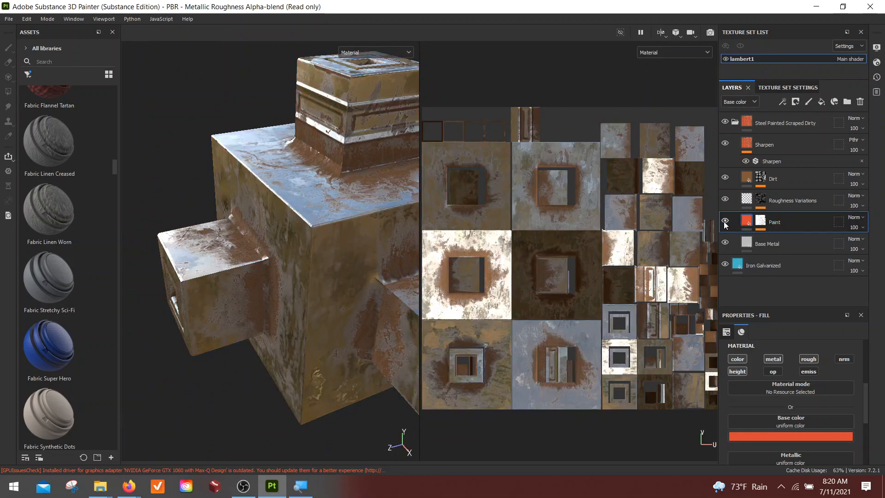
left_click(725, 222)
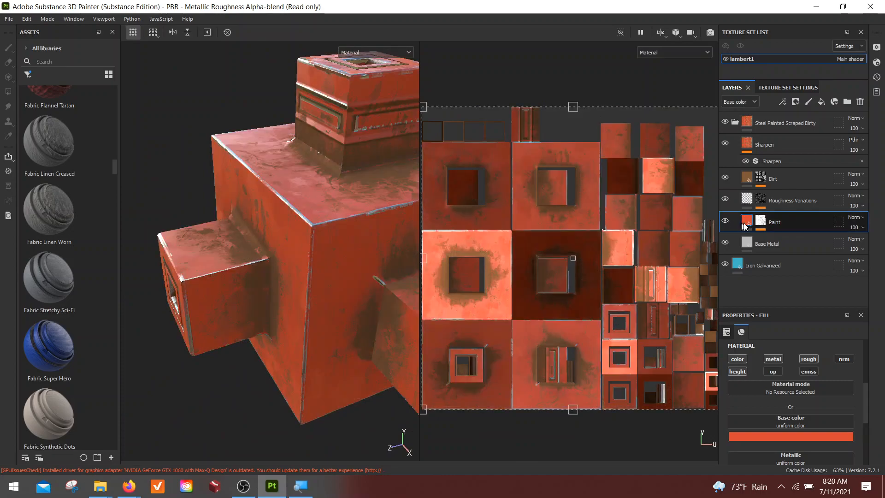
left_click(775, 435)
left_click(832, 369)
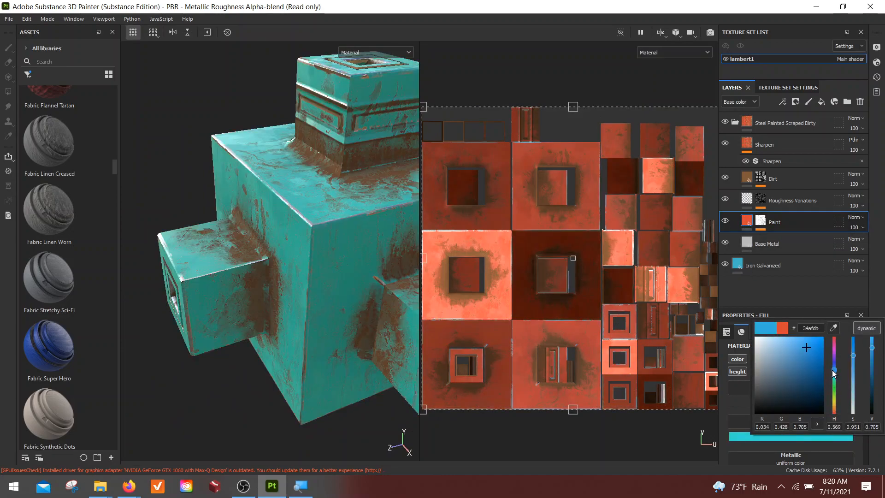
left_click_drag(820, 369, 815, 361)
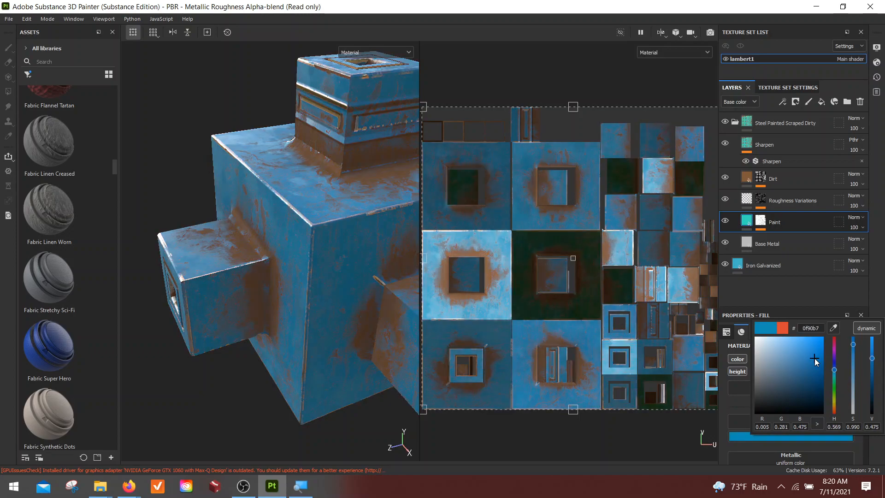
mouse_move(315, 317)
left_mouse_down("alt")
mouse_move(324, 274)
mouse_move(322, 321)
left_mouse_up("alt")
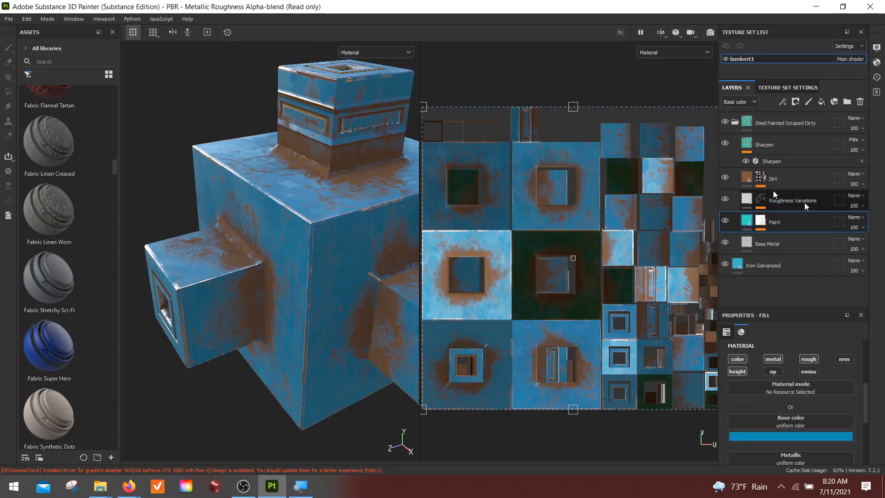
Try other hues on the Dirt layer's base color and set it to dark brown 563d2c.
left_click(773, 179)
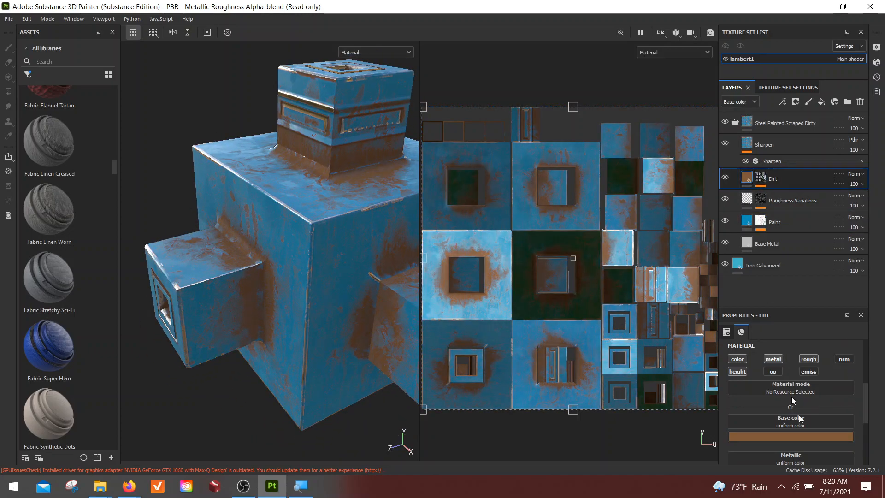
left_click(799, 437)
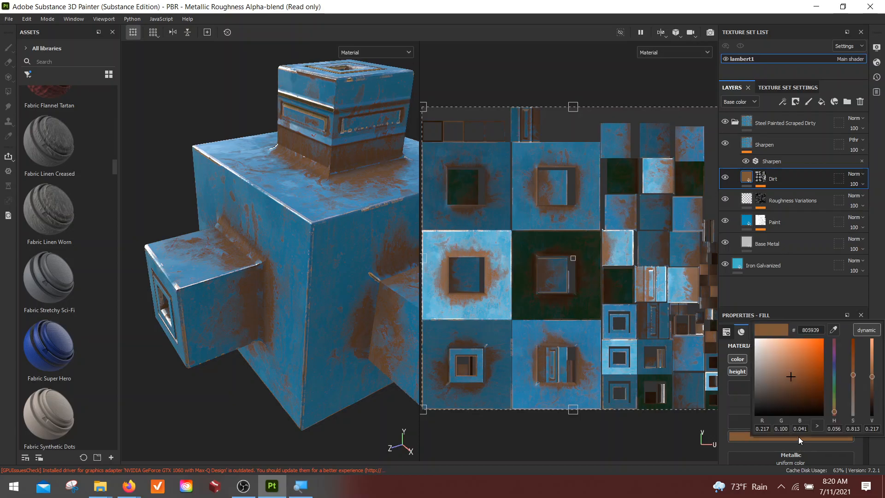
left_click(832, 364)
left_click(812, 361)
left_click(791, 379)
left_click(834, 406)
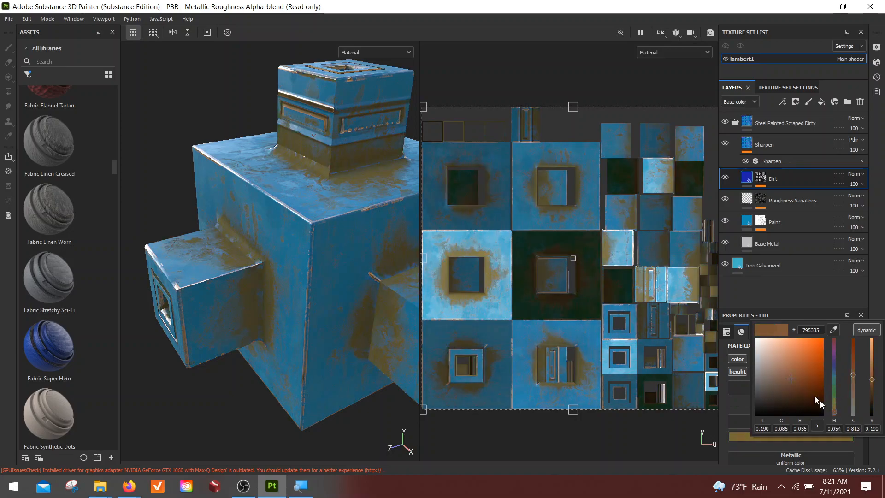
left_click(789, 375)
left_click_drag(787, 378, 785, 391)
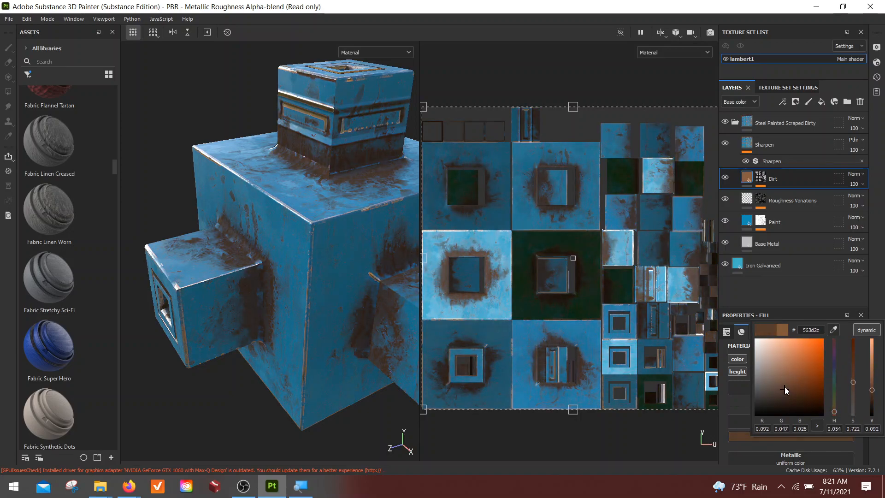
left_click_drag(328, 326, 280, 330, "alt")
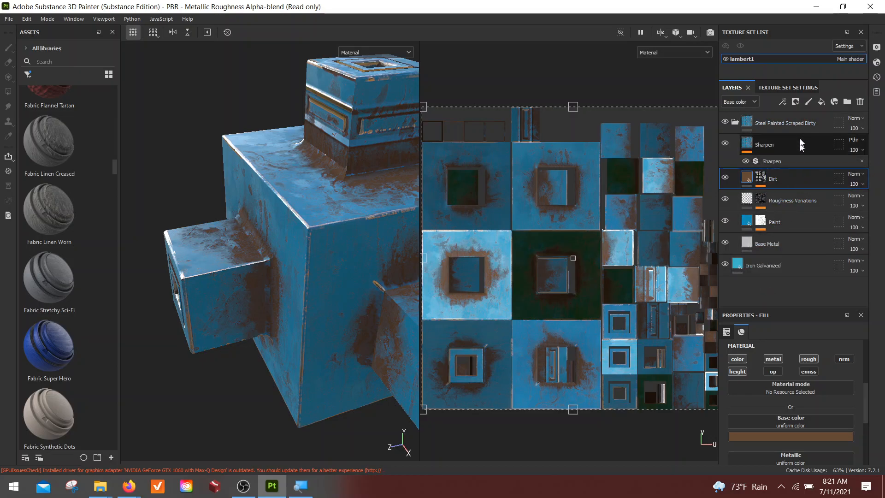
left_click_drag(206, 303, 259, 277, "alt")
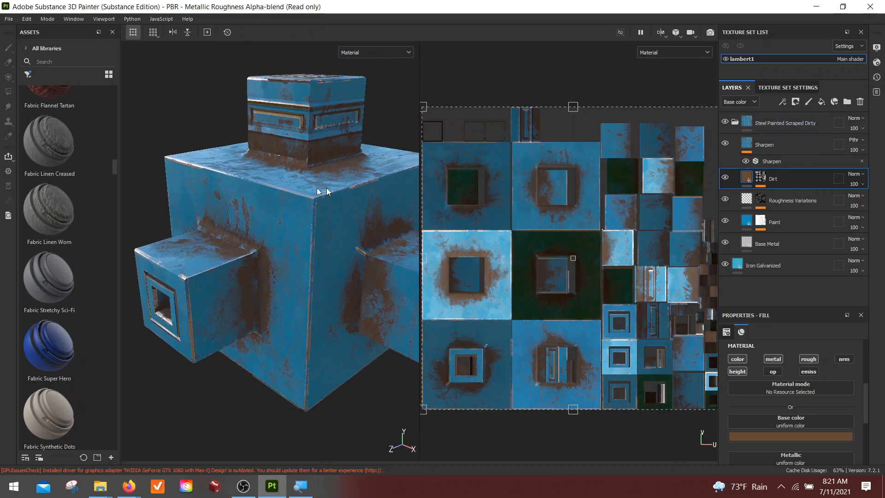
Try a strong intensity on the Sharpen filter while viewing the block up close, and set Sharpen Intensity to 0.74.
left_click(772, 162)
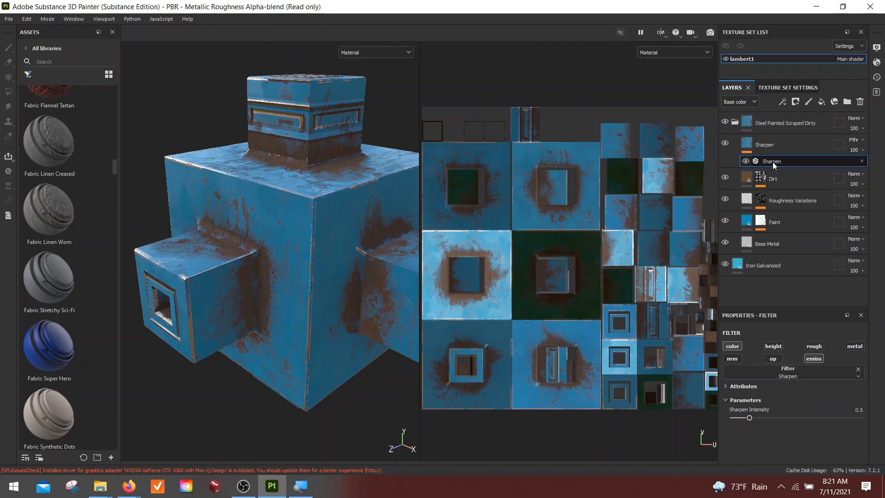
left_click_drag(749, 417, 795, 419)
right_click_drag(242, 397, 241, 311, "alt")
left_click_drag(241, 311, 277, 338, "alt")
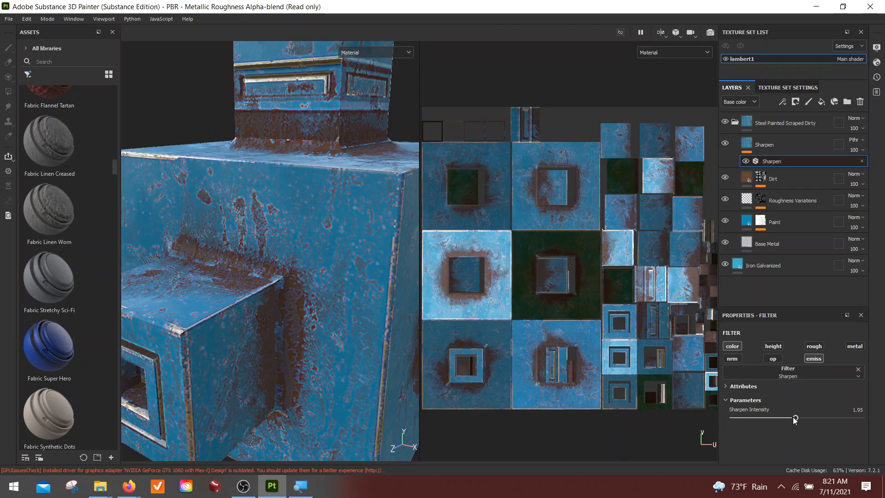
left_click_drag(818, 418, 756, 418)
left_click_drag(195, 328, 147, 320, "alt")
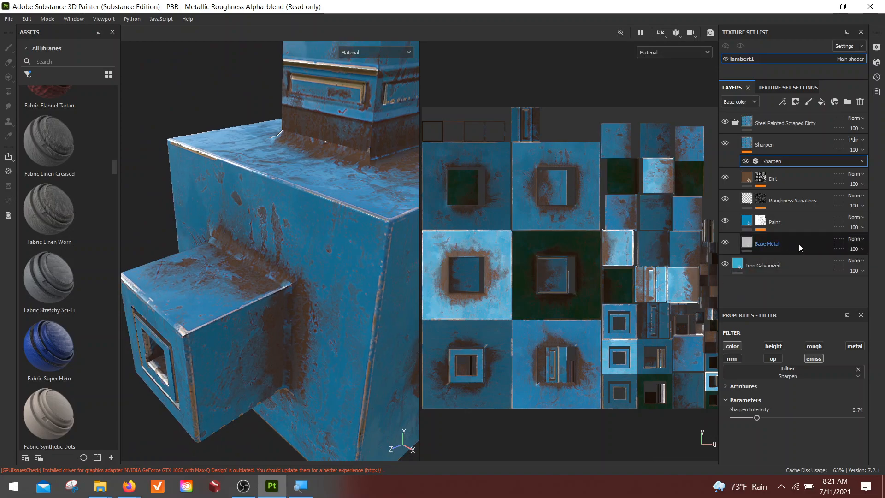
Review the Base Metal and Roughness Variations layers, and switch between the Dirt layer's fill and mask to inspect its mask effects.
left_click(793, 219)
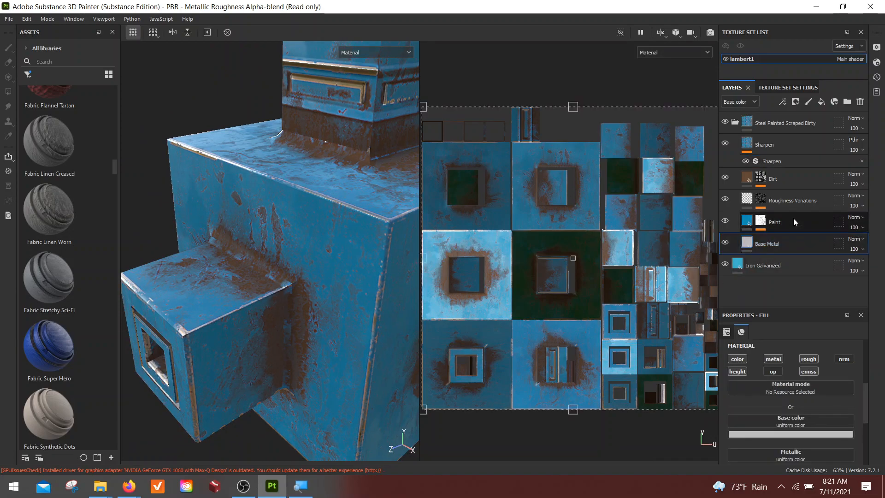
left_click(743, 202)
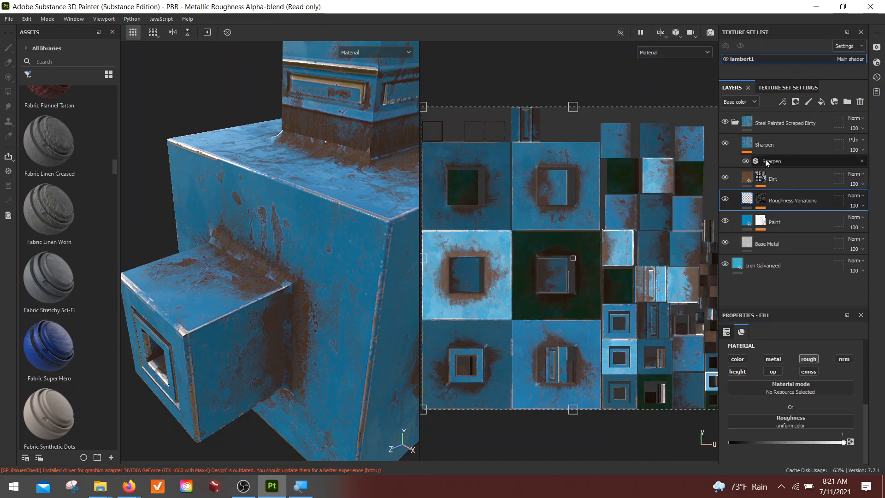
left_click(763, 180)
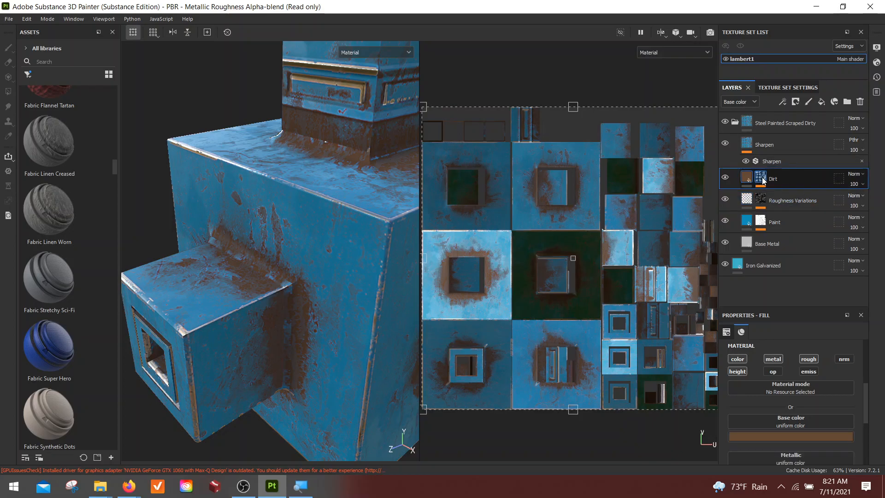
left_click(763, 179)
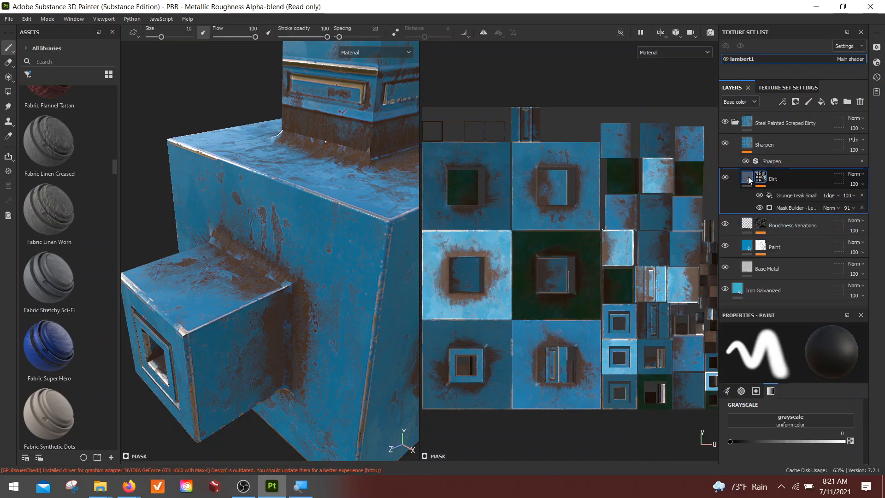
left_click(746, 177)
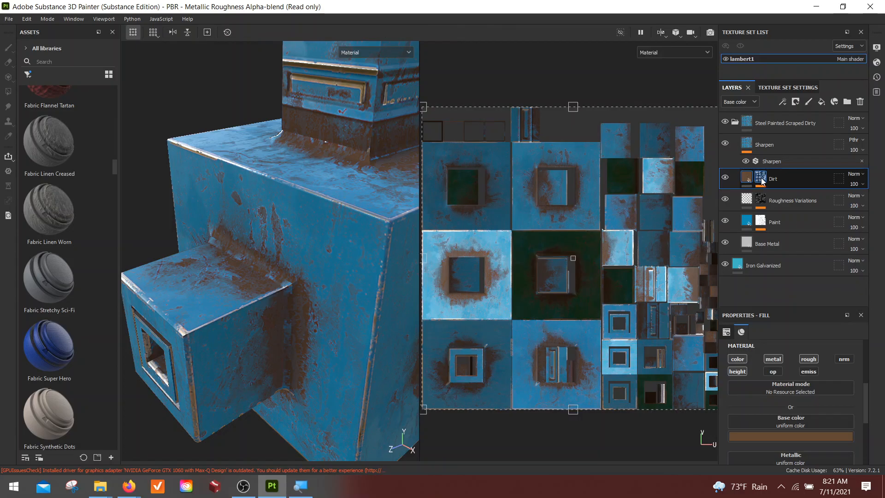
left_click(761, 179)
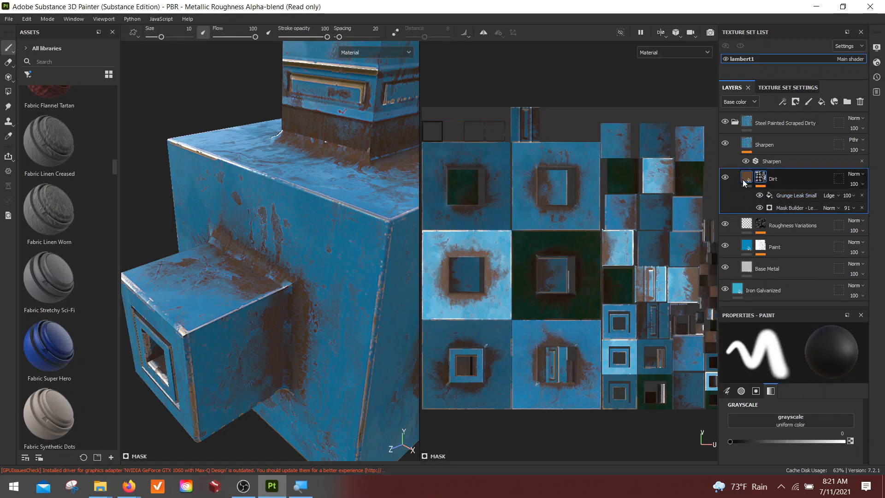
left_click(744, 178)
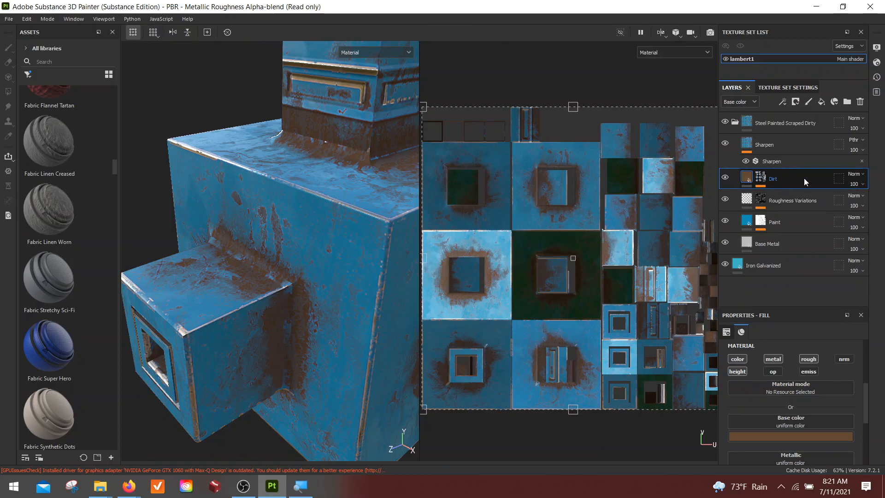
left_click(761, 178)
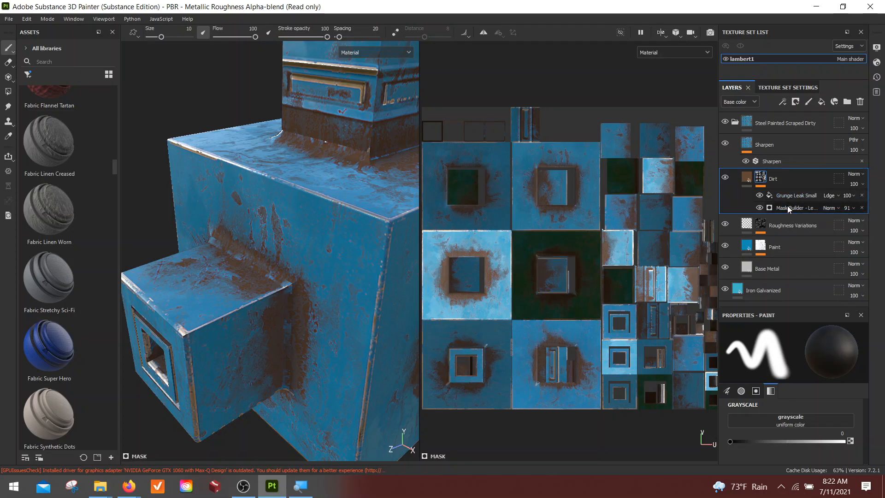
left_click(758, 179)
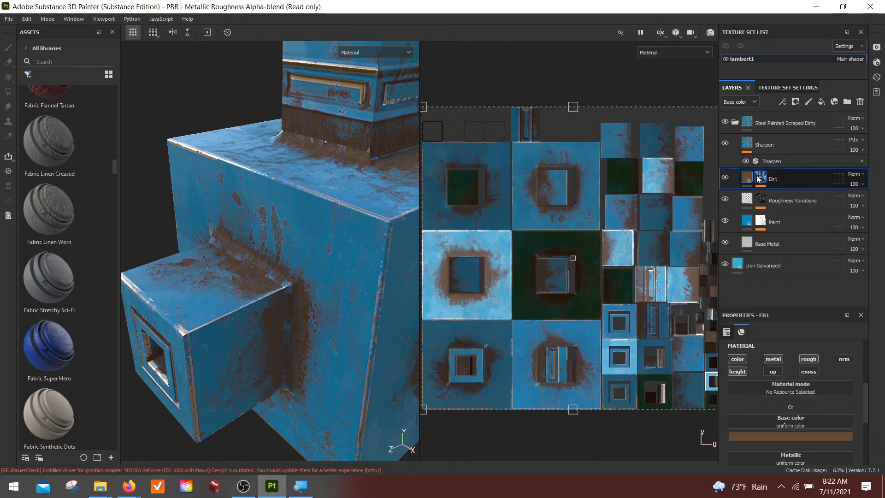
left_click(759, 178)
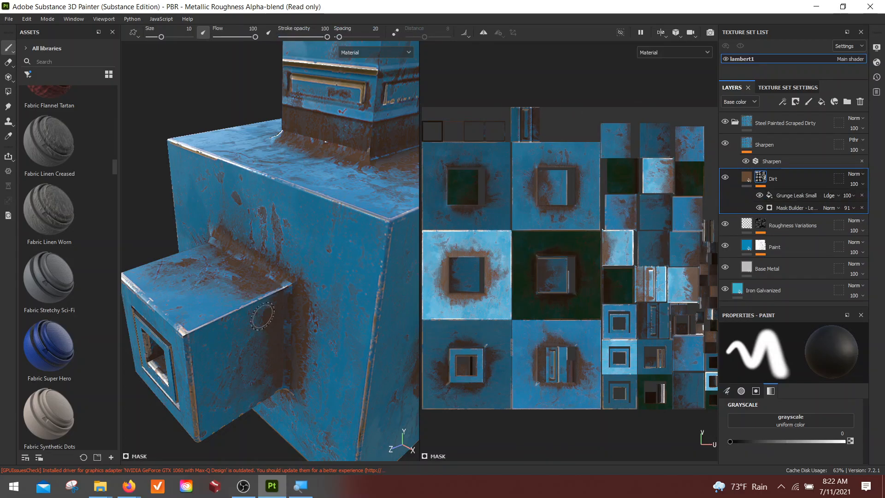
left_click_drag(270, 285, 273, 274, "alt")
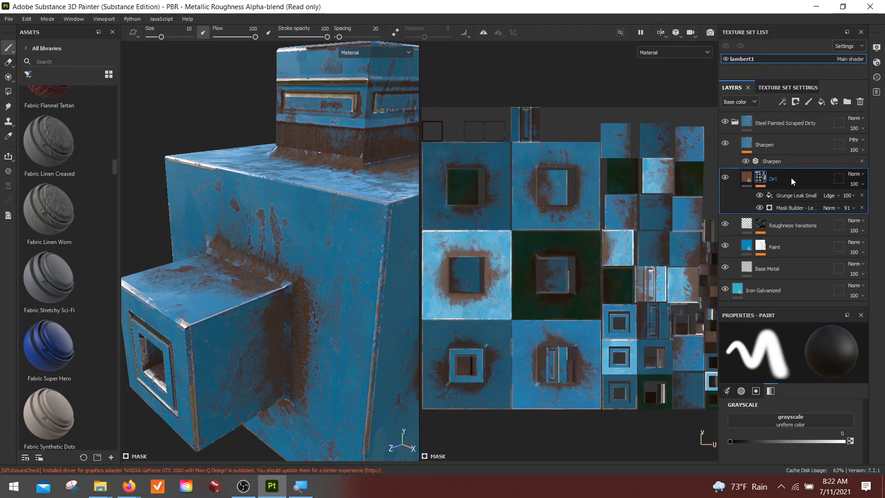
Toggle the Grunge Leak Small and Mask Builder effects on the Dirt mask to compare their influence, leaving both visible.
left_click(759, 196)
left_click(759, 195)
left_click(759, 197)
left_click(759, 197)
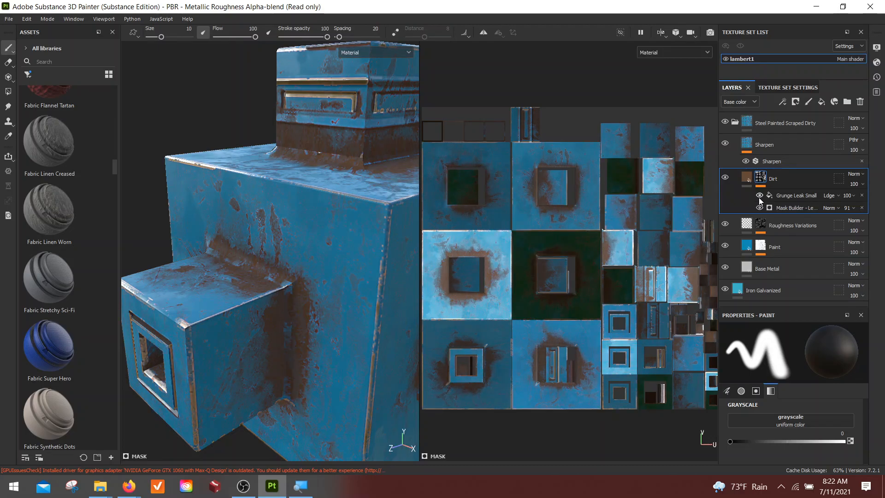
left_click(759, 195)
left_click(759, 208)
left_click(759, 207)
left_click(759, 208)
left_click(759, 207)
Expand the Roughness Variations mask and compare the surface with its Clouds 3 effect off and on, leaving it visible.
left_click(761, 225)
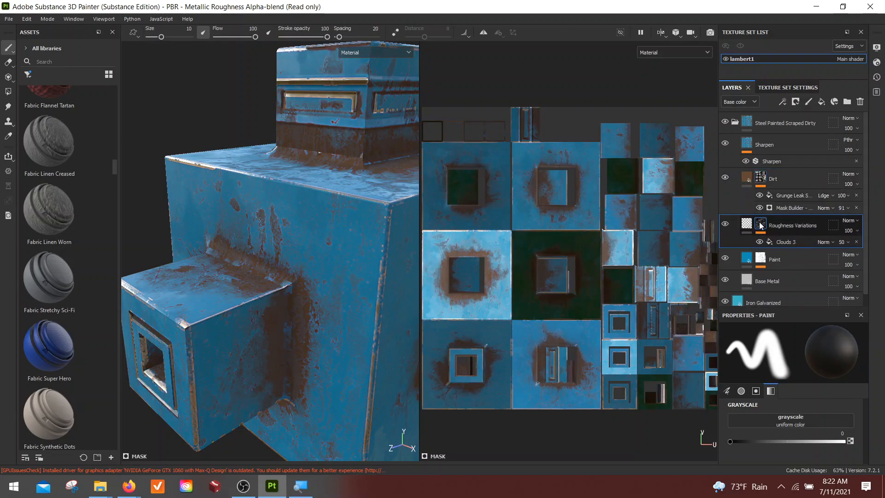
left_click(759, 242)
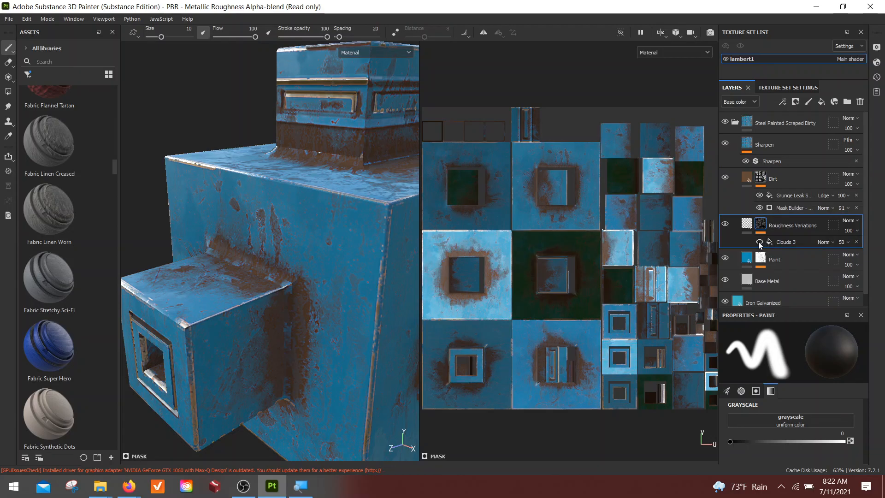
left_click(759, 241)
left_click(760, 242)
left_click(760, 242)
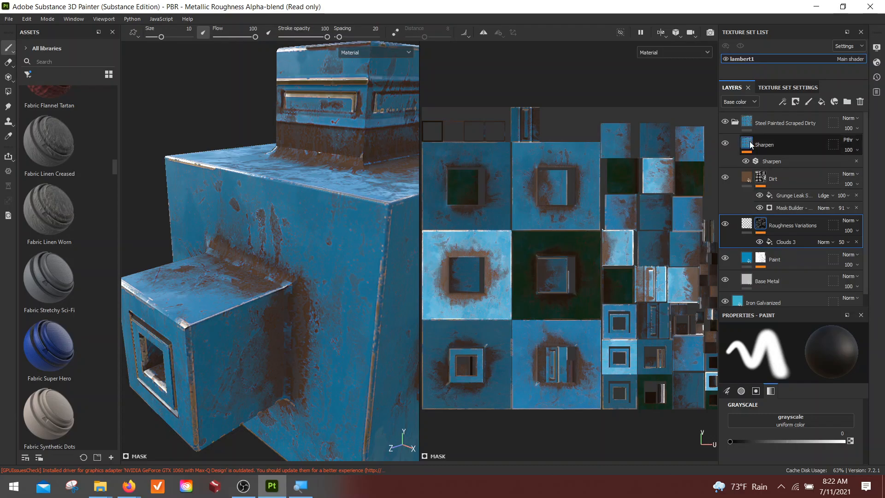
Expand the Paint mask, toggle its Mask Builder effect, leaving it visible, and examine the main block's scraped edges up close.
left_click(760, 258)
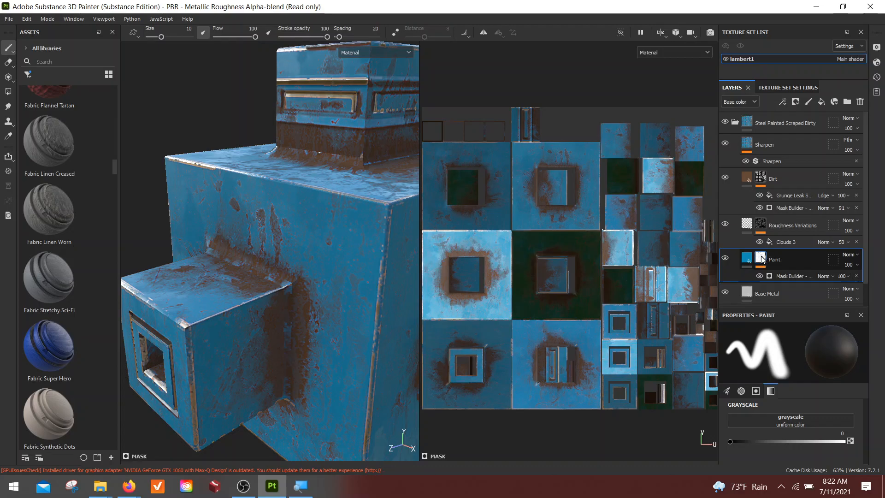
mouse_move(761, 260)
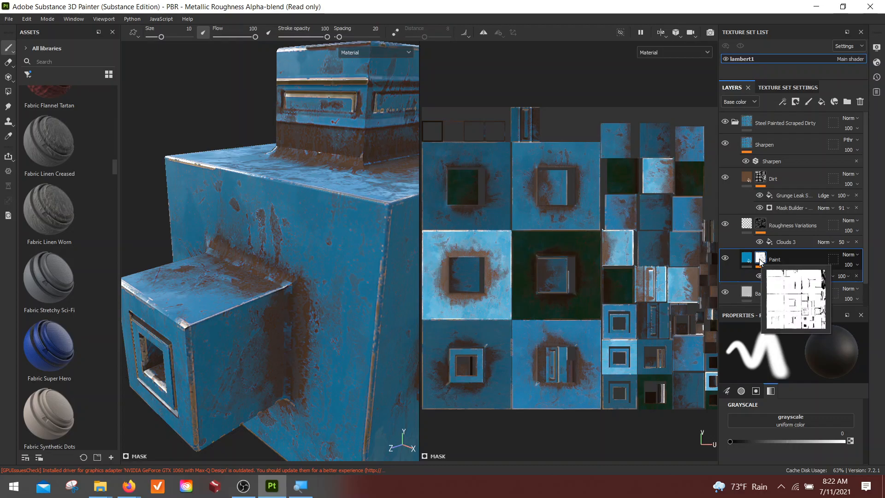
left_click(759, 275)
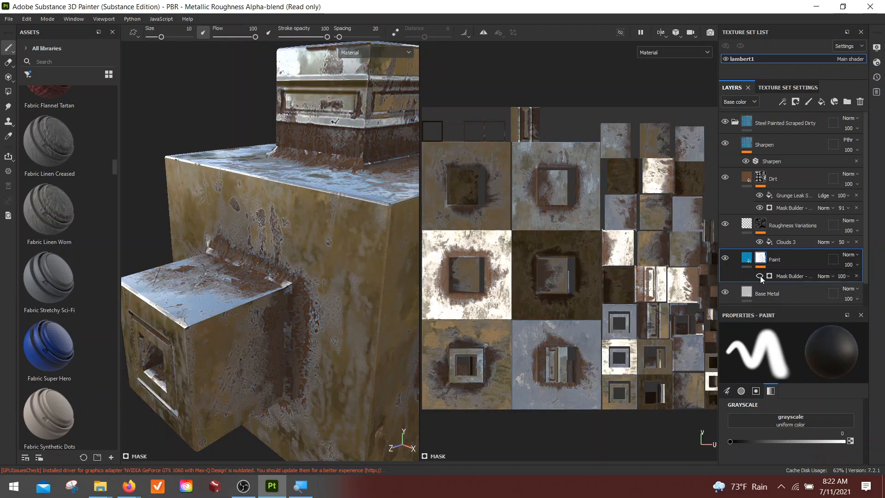
left_click(760, 275)
left_click(759, 275)
left_click(759, 276)
left_click_drag(230, 229, 288, 260, "alt")
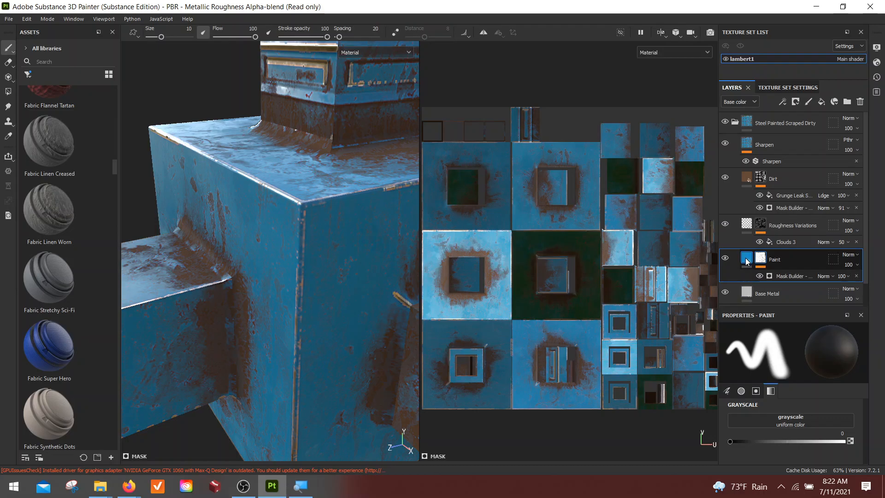
left_click_drag(299, 279, 330, 282, "alt")
right_click_drag(331, 282, 340, 287, "alt")
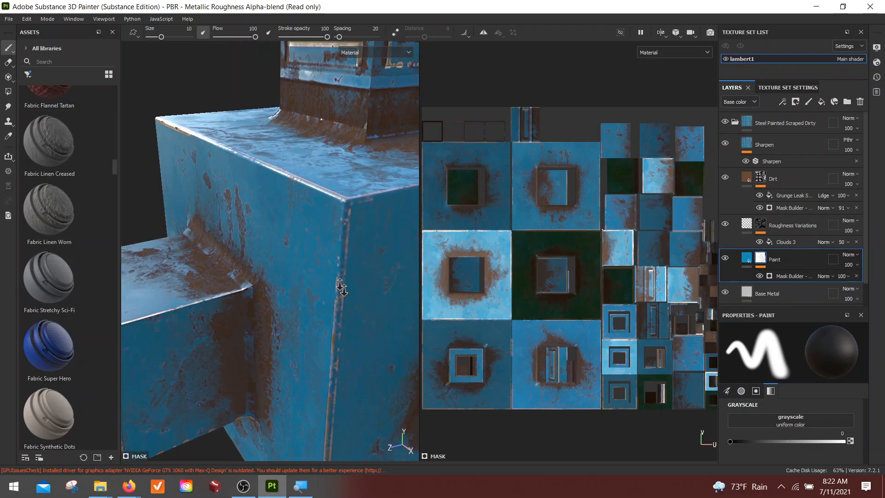
left_click_drag(341, 287, 314, 278, "alt")
right_click_drag(313, 279, 339, 274, "alt")
middle_click_drag(340, 274, 302, 312, "alt")
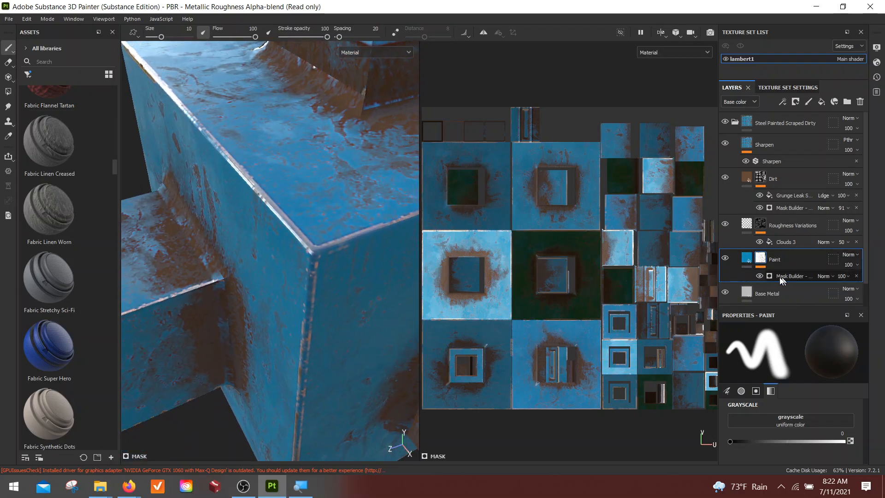
Compare the model with the Paint mask's Mask Builder off and on, leaving it visible, and inspect the block's edges and protruding arms.
left_click(760, 275)
left_click(760, 275)
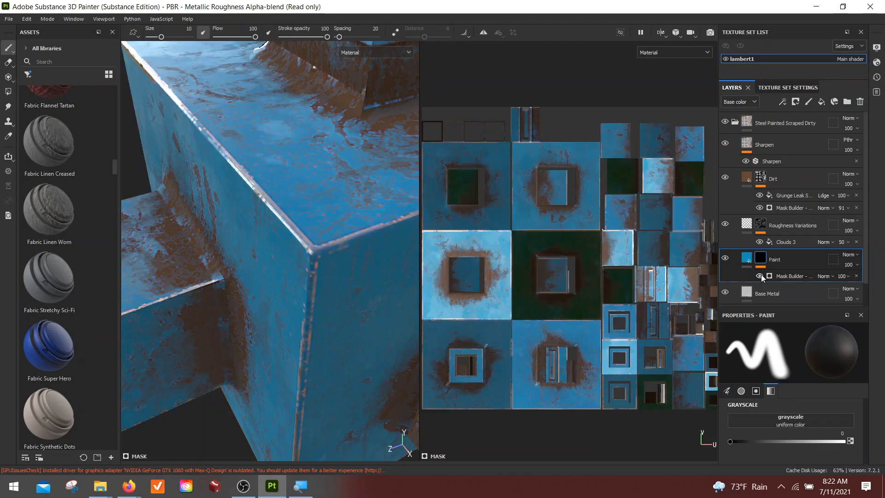
left_click_drag(258, 258, 213, 174, "alt")
middle_click_drag(271, 205, 273, 186, "alt")
left_click_drag(274, 186, 264, 258, "alt")
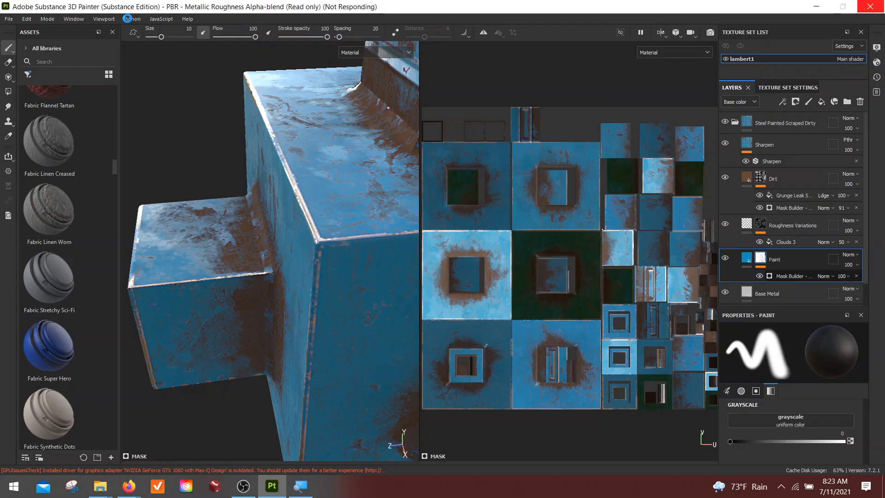
left_click_drag(260, 227, 289, 237, "alt")
left_click_drag(340, 267, 288, 233, "alt")
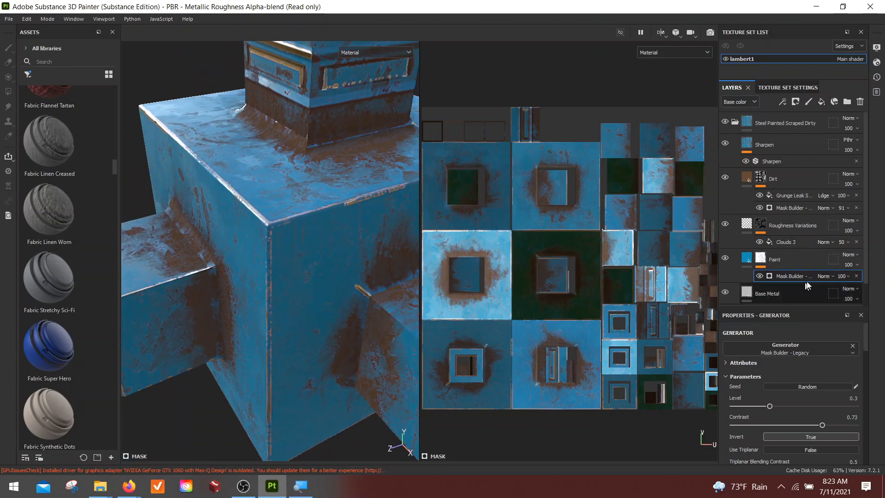
In the Paint mask's Mask Builder generator, test the Level at its maximum of 1, leaving it at 0.52.
scroll(839, 325, "down", 3)
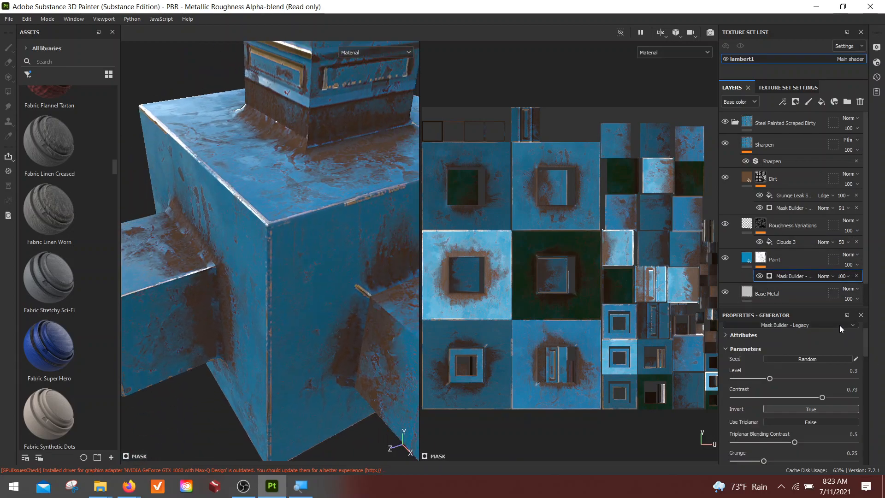
left_click_drag(769, 351, 816, 350)
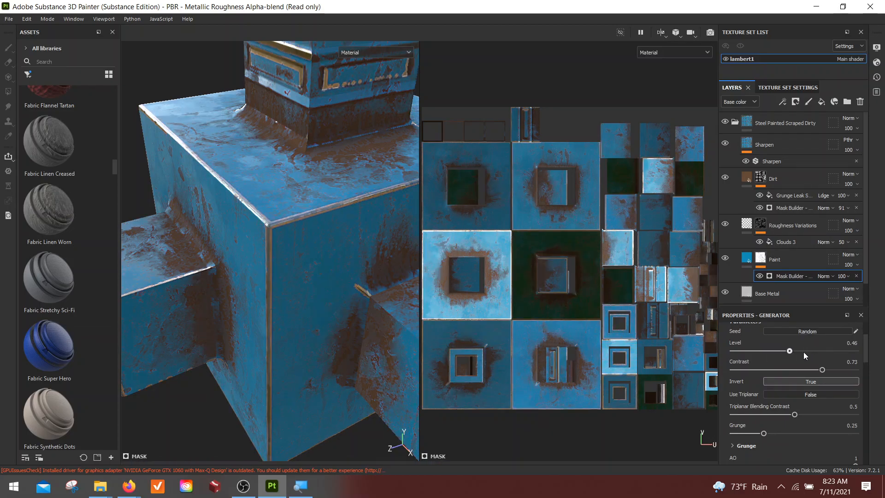
left_click(823, 351)
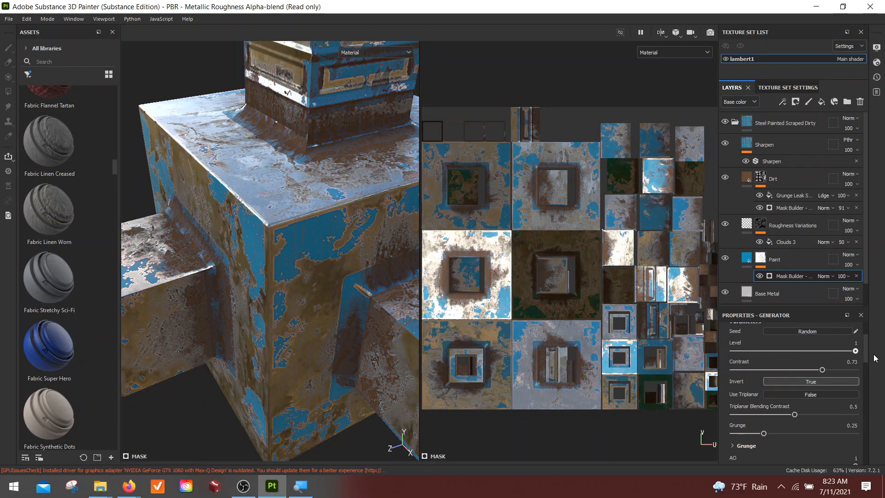
mouse_move(821, 356)
left_mouse_down()
mouse_move(729, 354)
mouse_move(822, 357)
mouse_move(795, 354)
left_mouse_up()
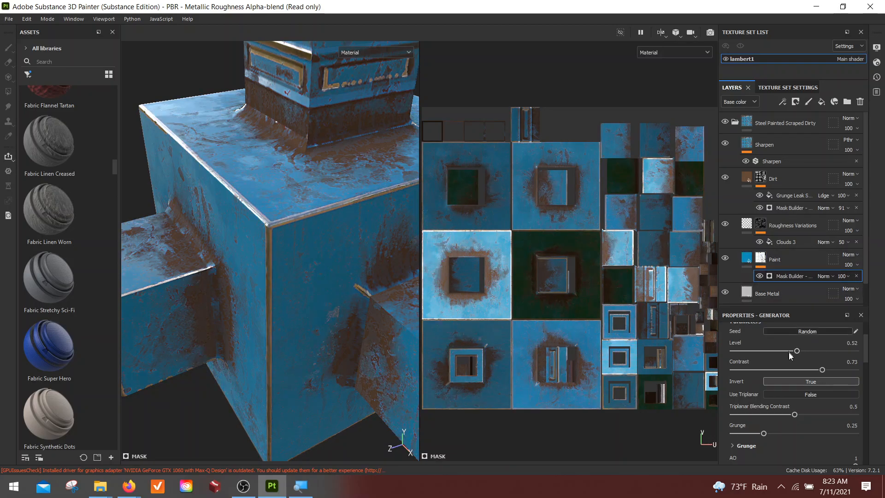
Set the Paint mask generator's Triplanar Blending Contrast to 0.86 and Grunge to 0.66, and check the wear around the side arm.
scroll(789, 356, "down", 2)
left_click_drag(788, 385, 824, 387)
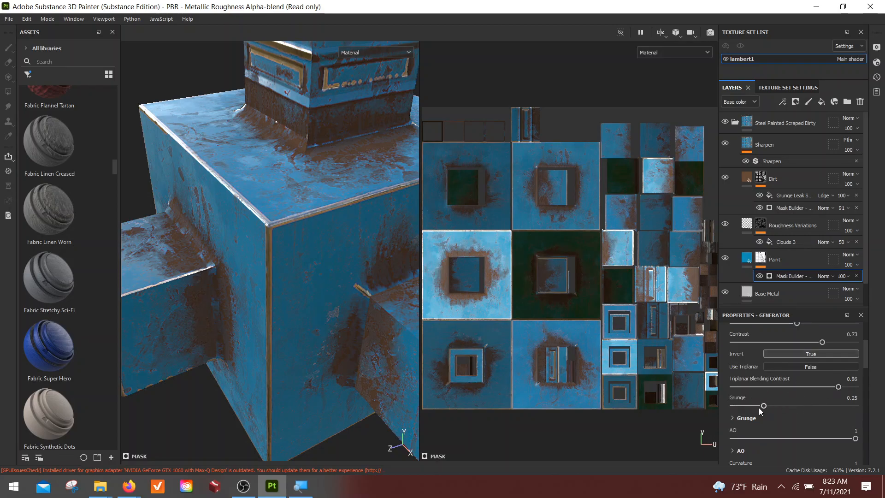
left_click_drag(764, 405, 813, 407)
left_click_drag(369, 308, 290, 306, "alt")
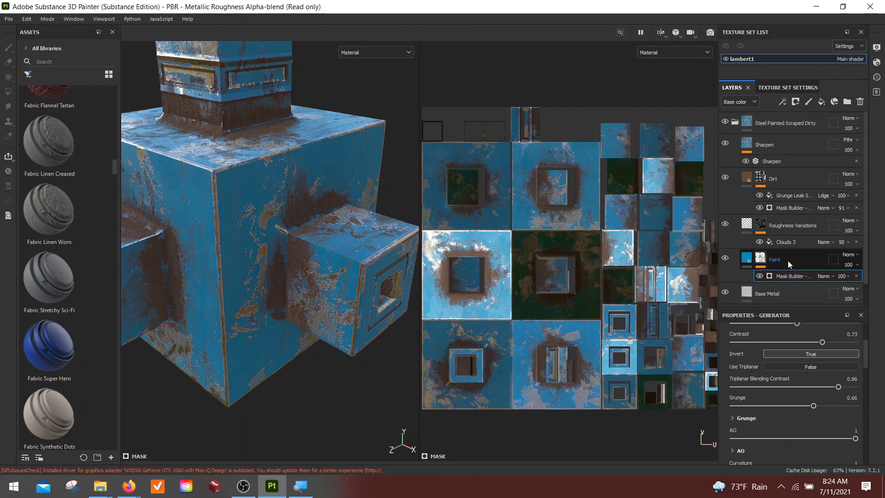
Collapse the Steel Painted Scraped Dirty layer group and review the worn paint across the whole model.
left_click(733, 123)
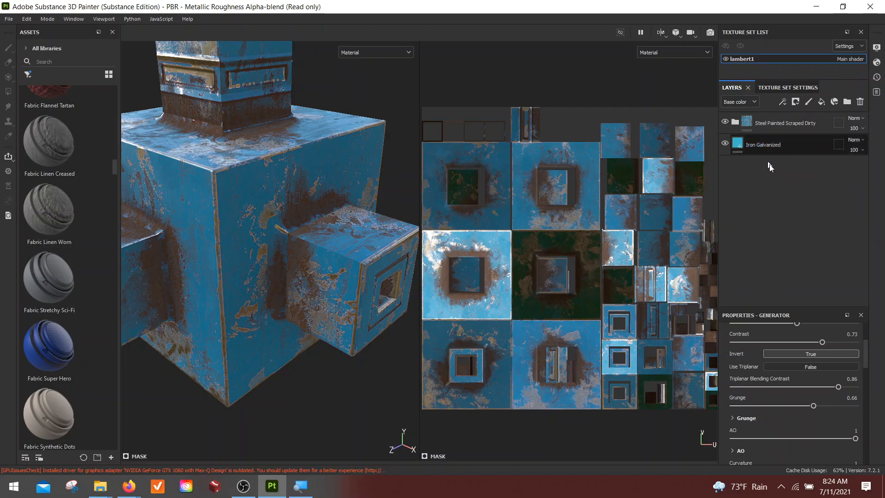
left_click_drag(330, 230, 291, 189, "alt")
right_click_drag(291, 186, 264, 149, "alt")
middle_click_drag(263, 149, 295, 198, "alt")
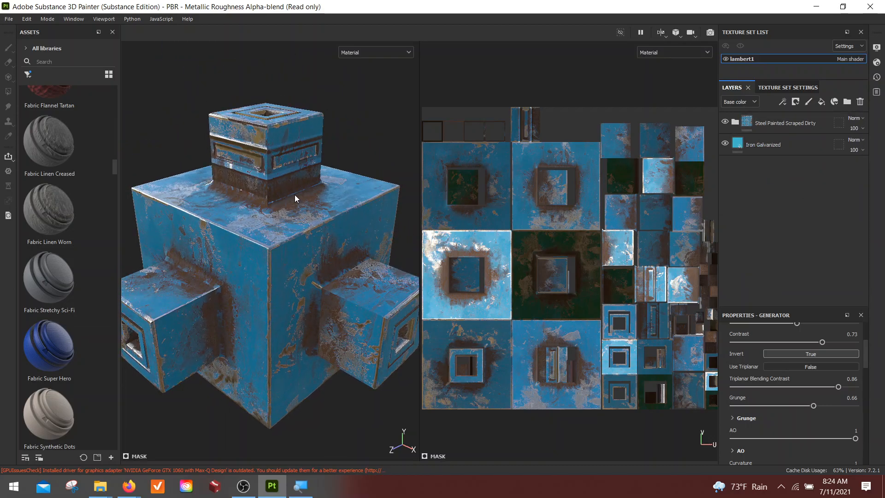